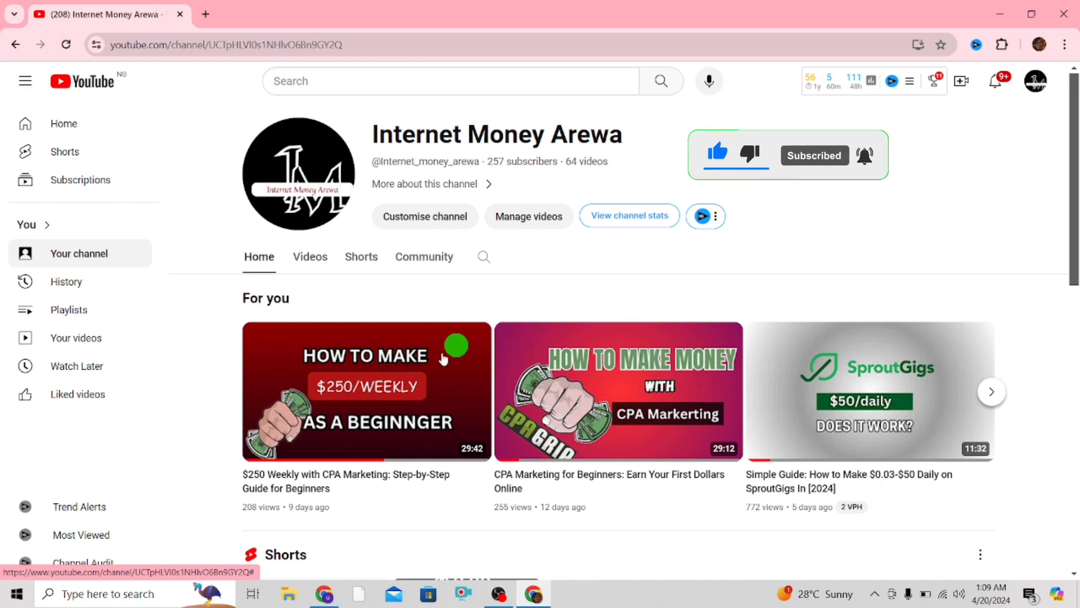
Switch to the browser window with the CPAGrip stats and bring up the AdblueMedia balance page
{"action": "key", "text": "alt+Tab"}
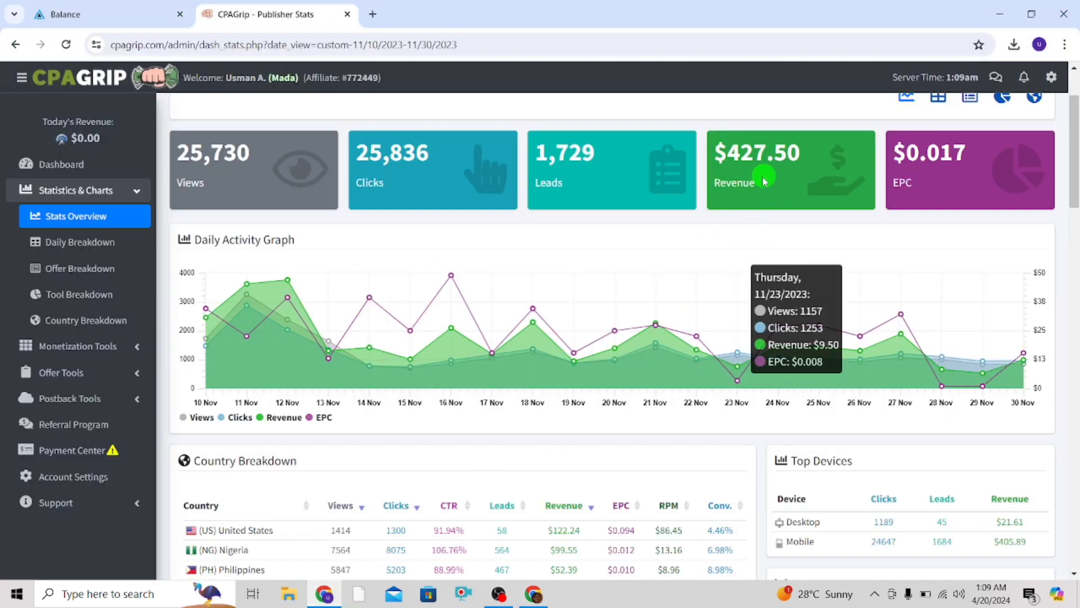
{"action": "left_click", "coordinate": [114, 4]}
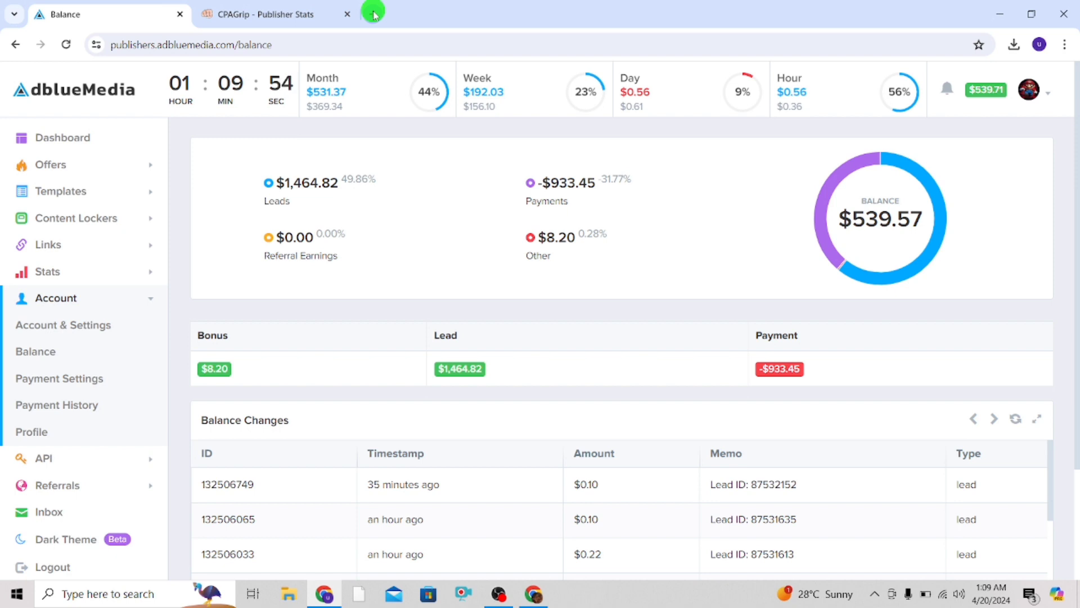
Search Google for udemy in a new tab, open the Udemy site and look through the courses on its homepage
{"action": "left_click", "coordinate": [373, 14]}
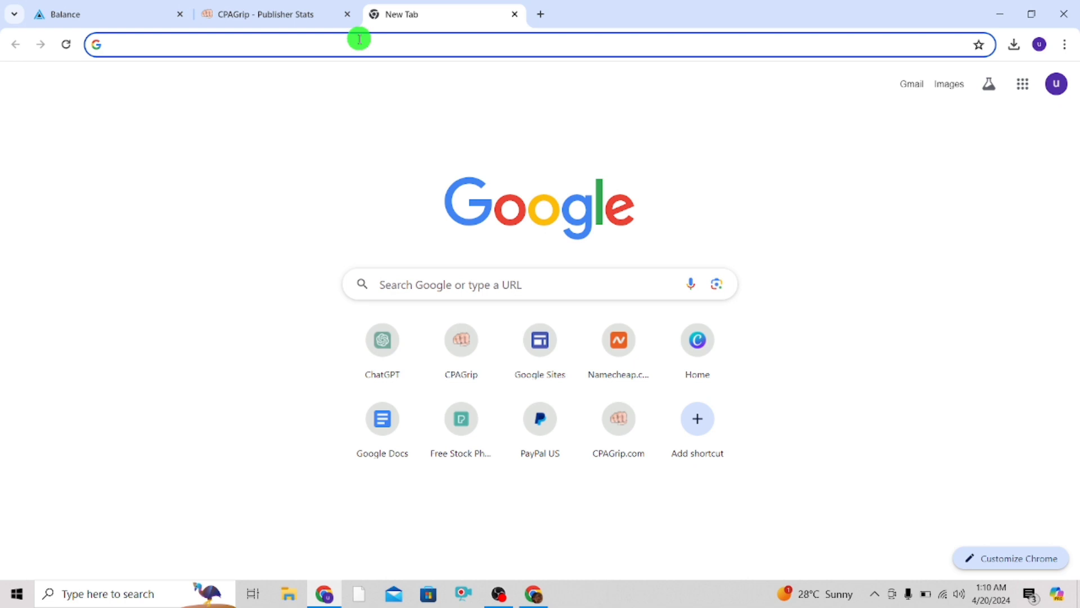
{"action": "left_click", "coordinate": [359, 39]}
{"action": "left_click", "coordinate": [157, 104]}
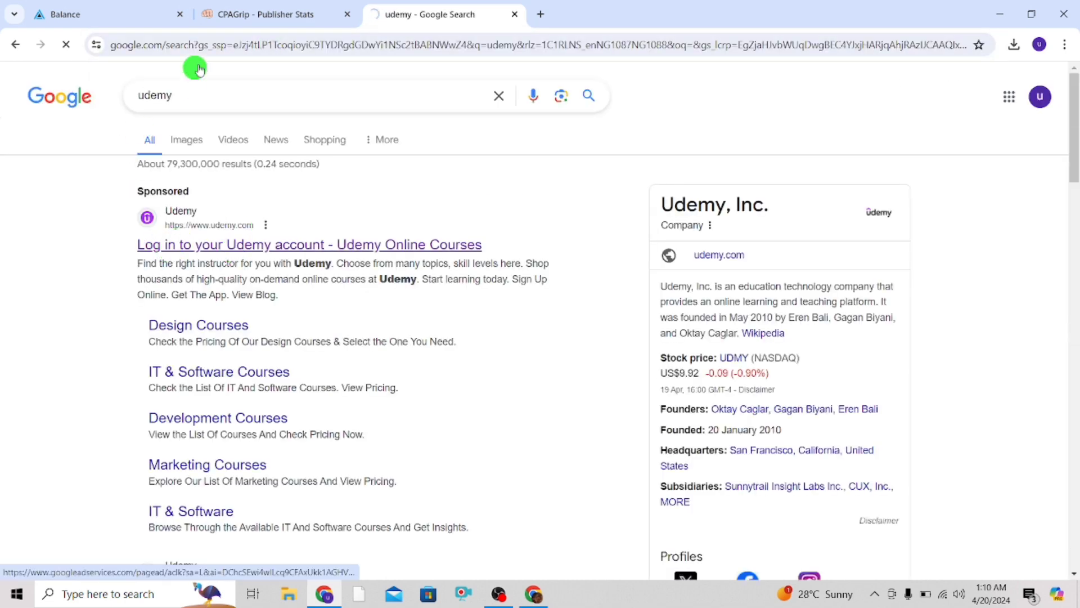
{"action": "left_click", "coordinate": [454, 246]}
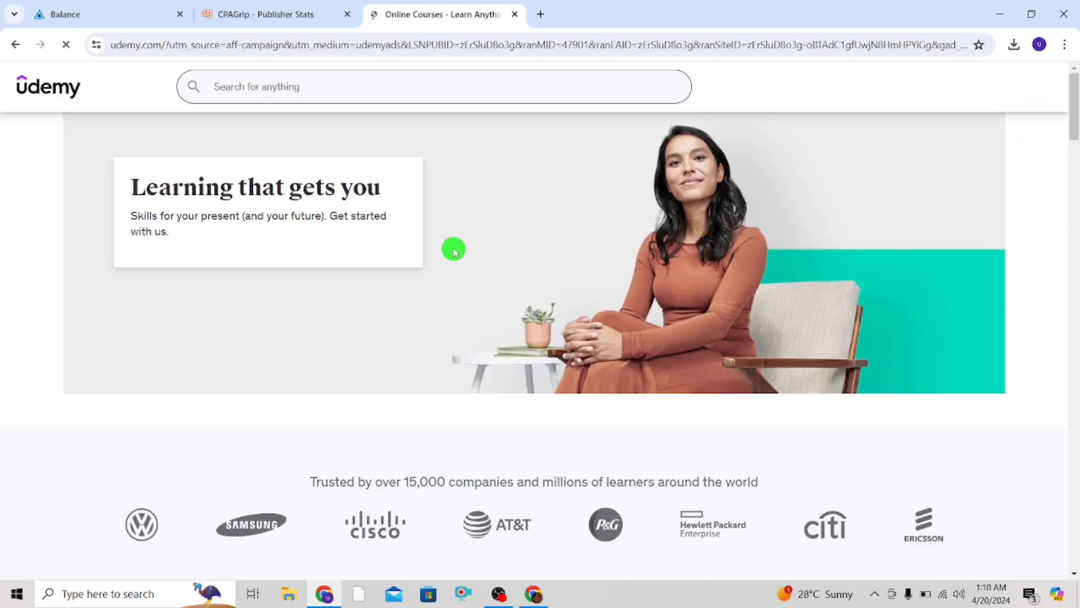
{"action": "scroll", "coordinate": [364, 377], "scroll_direction": "down", "scroll_amount": 20}
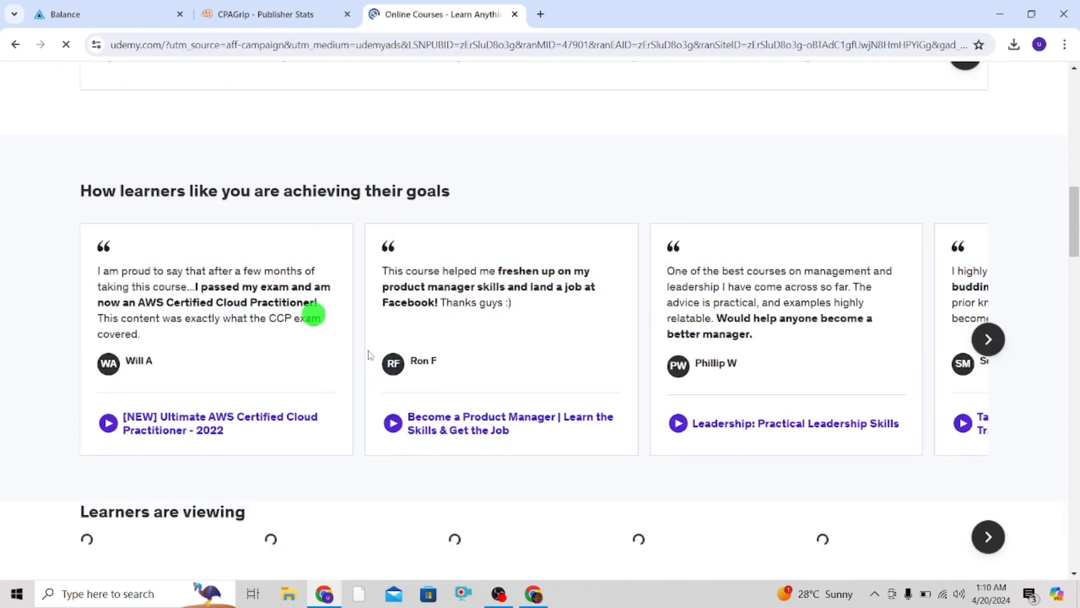
{"action": "scroll", "coordinate": [335, 455], "scroll_direction": "up", "scroll_amount": 3}
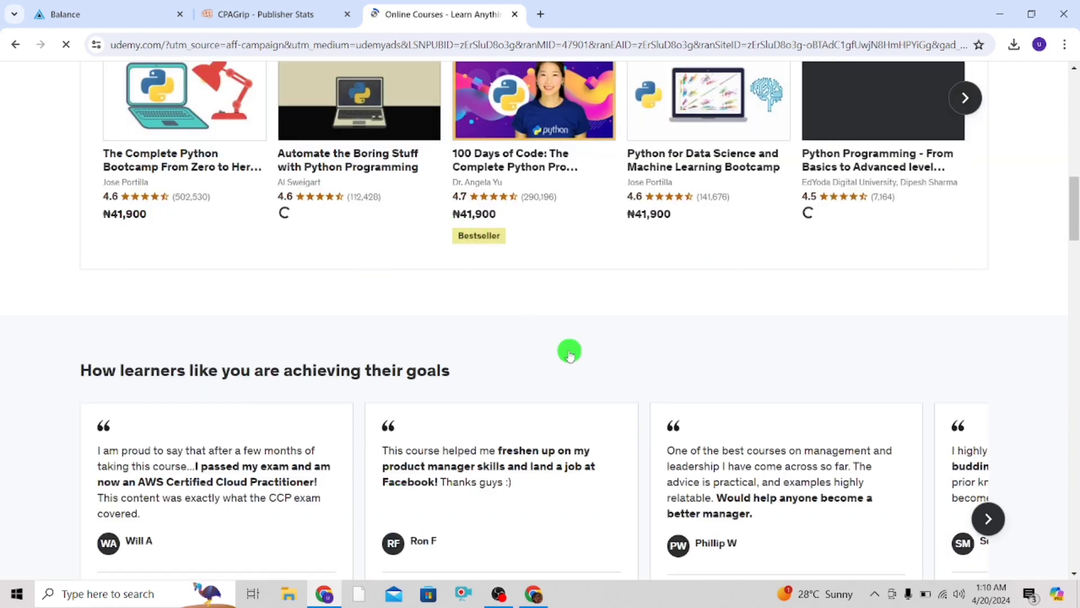
{"action": "scroll", "coordinate": [545, 405], "scroll_direction": "down", "scroll_amount": 3}
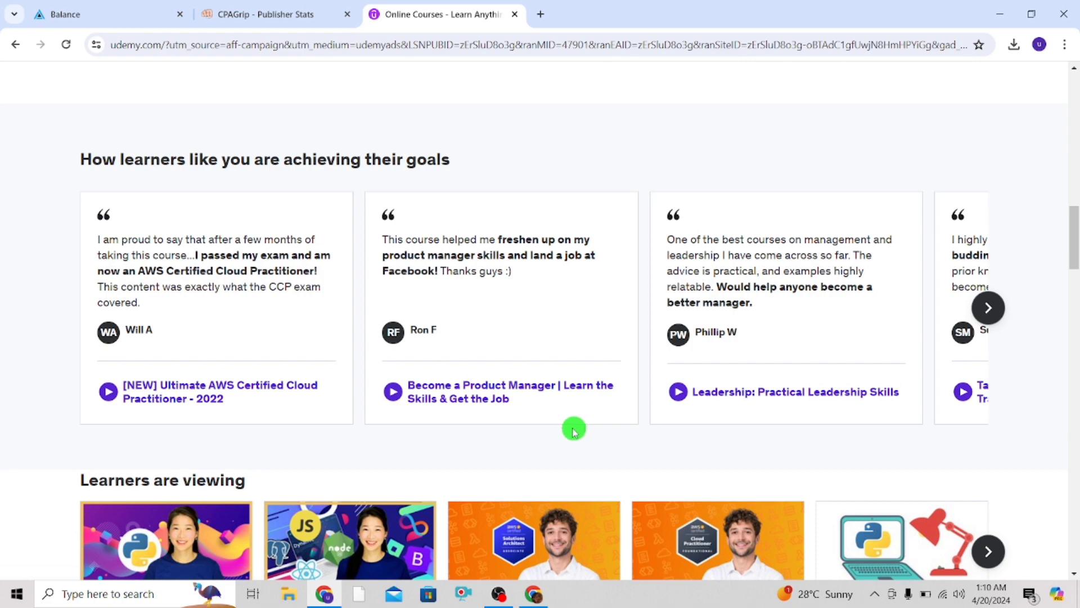
{"action": "scroll", "coordinate": [453, 458], "scroll_direction": "down", "scroll_amount": 3}
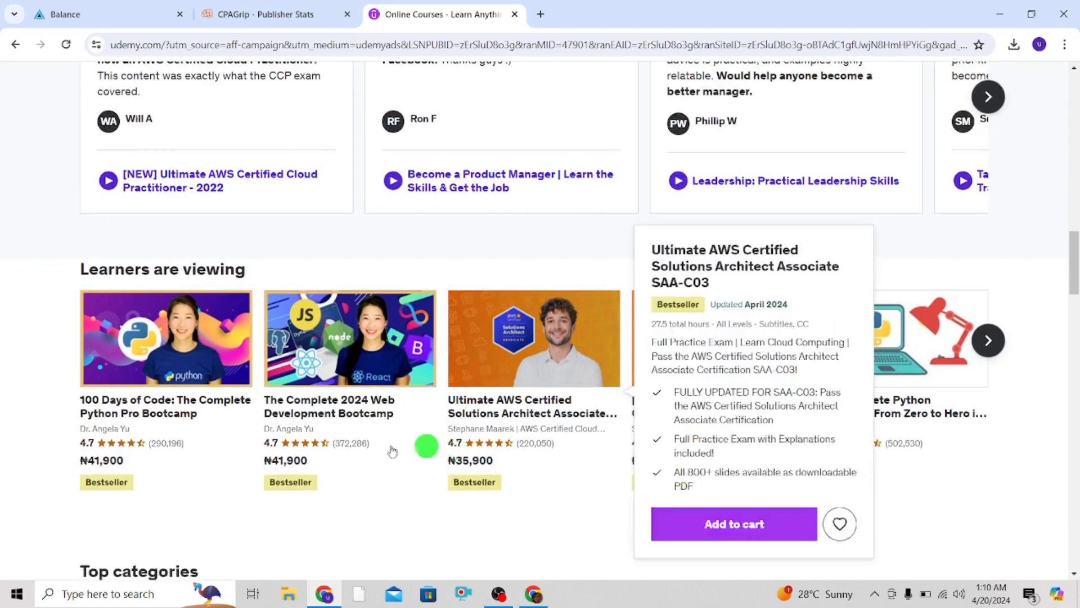
{"action": "scroll", "coordinate": [647, 247], "scroll_direction": "up", "scroll_amount": 4}
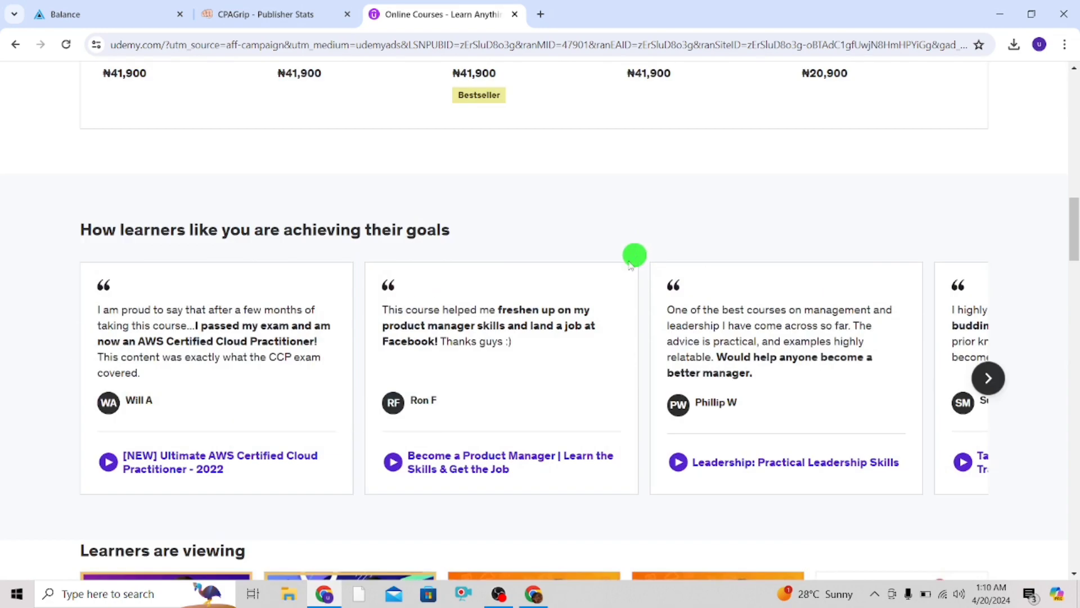
{"action": "scroll", "coordinate": [360, 298], "scroll_direction": "up", "scroll_amount": 4}
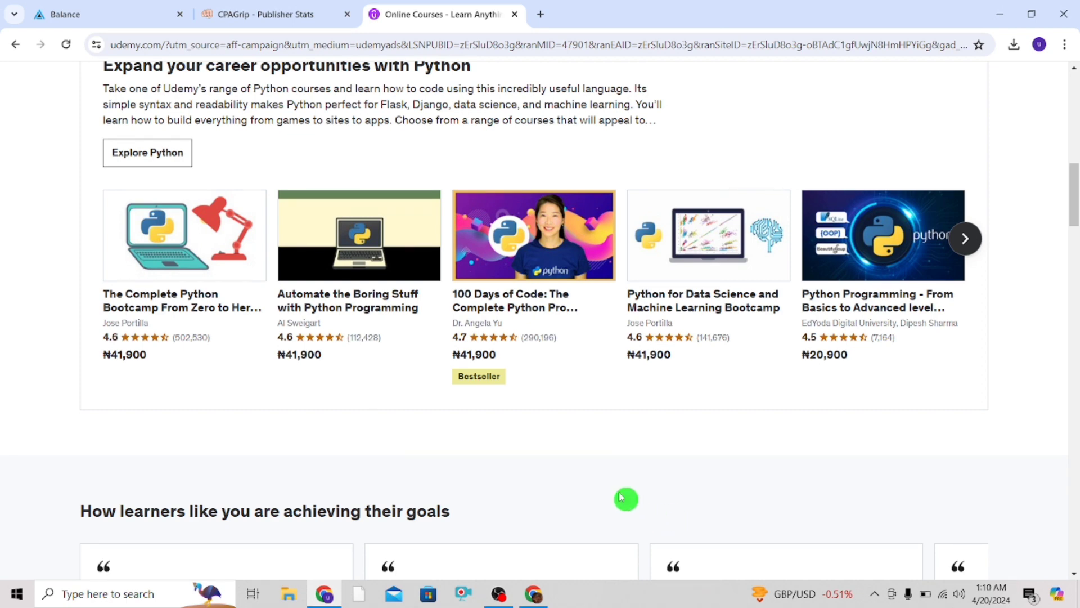
Open another empty tab and examine the country and offer breakdowns in the CPAGrip publisher stats
{"action": "left_click", "coordinate": [539, 14]}
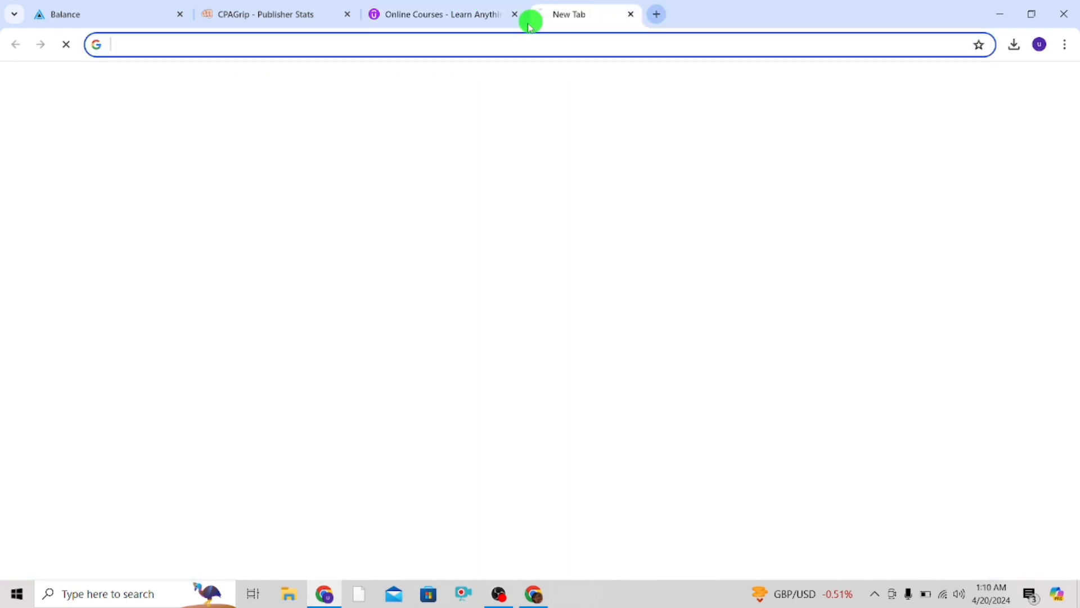
{"action": "left_click", "coordinate": [491, 47]}
{"action": "left_click", "coordinate": [278, 8]}
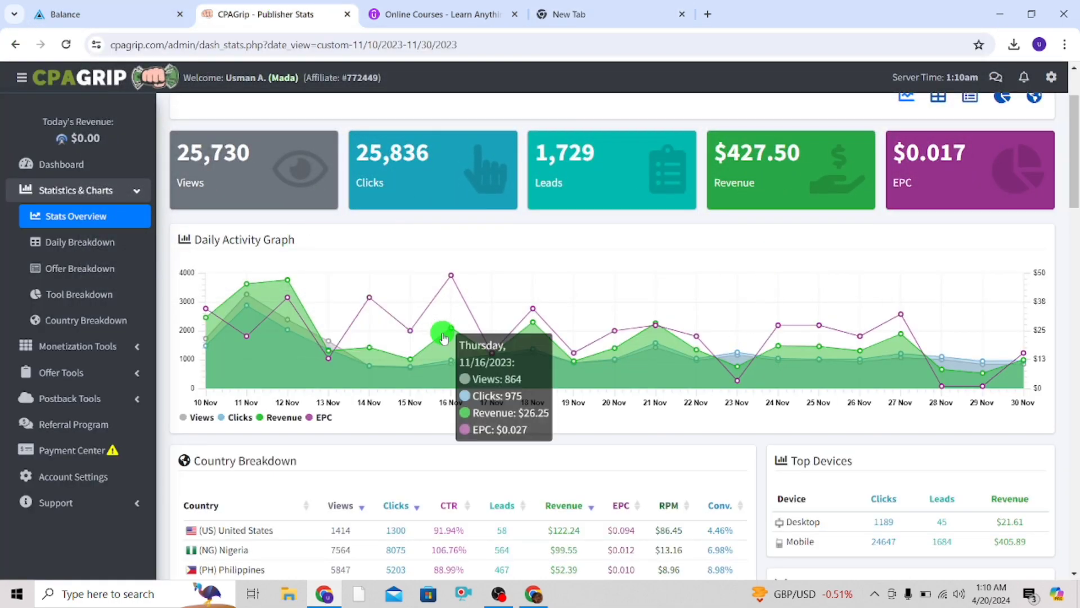
{"action": "scroll", "coordinate": [707, 405], "scroll_direction": "down", "scroll_amount": 3}
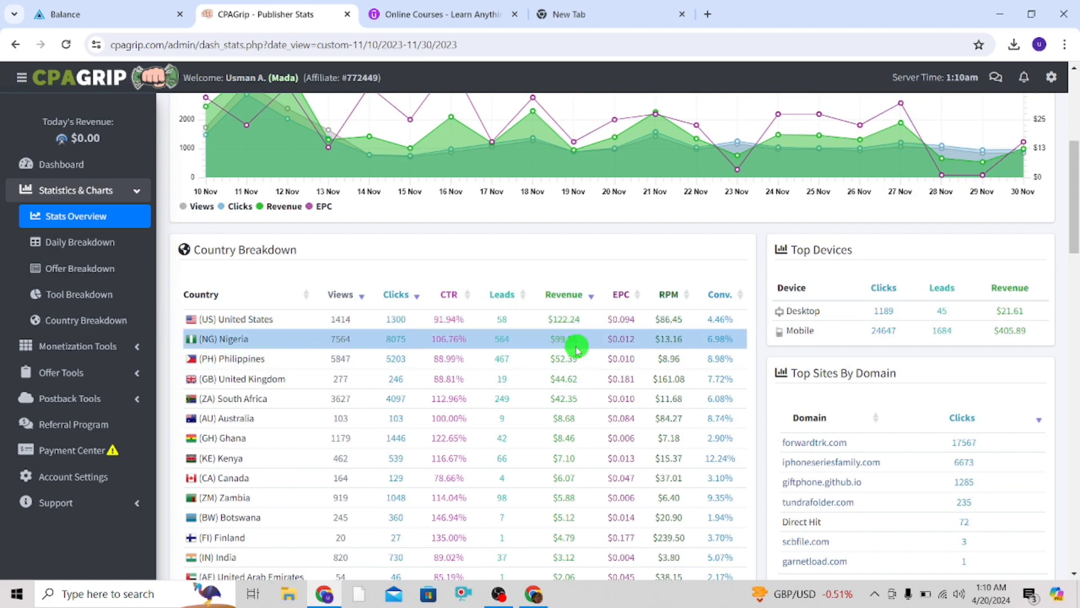
{"action": "scroll", "coordinate": [471, 323], "scroll_direction": "down", "scroll_amount": 2}
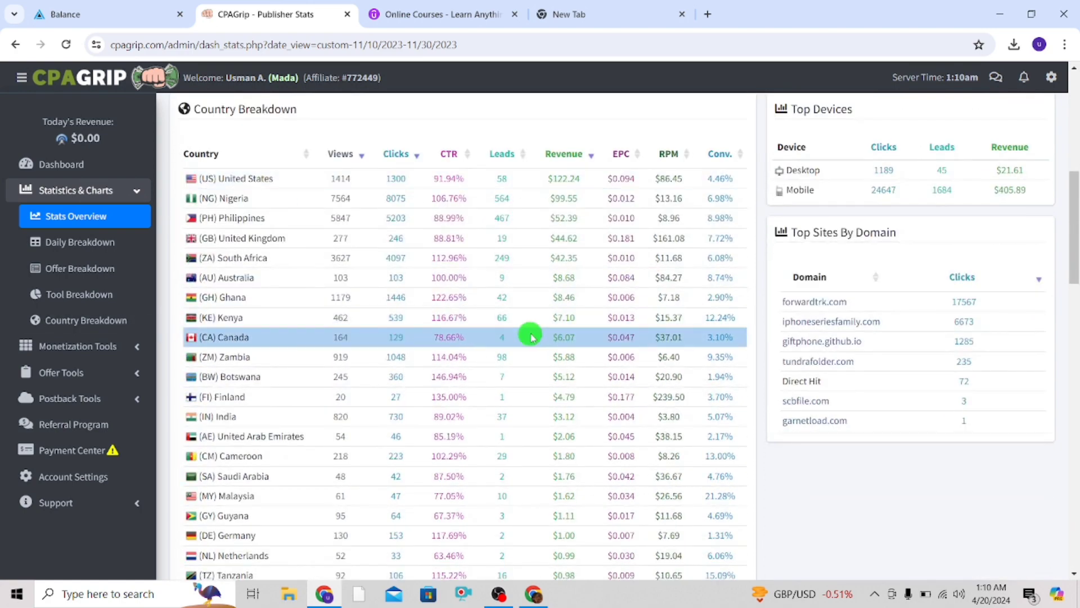
{"action": "scroll", "coordinate": [530, 332], "scroll_direction": "down", "scroll_amount": 10}
{"action": "scroll", "coordinate": [544, 320], "scroll_direction": "down", "scroll_amount": 7}
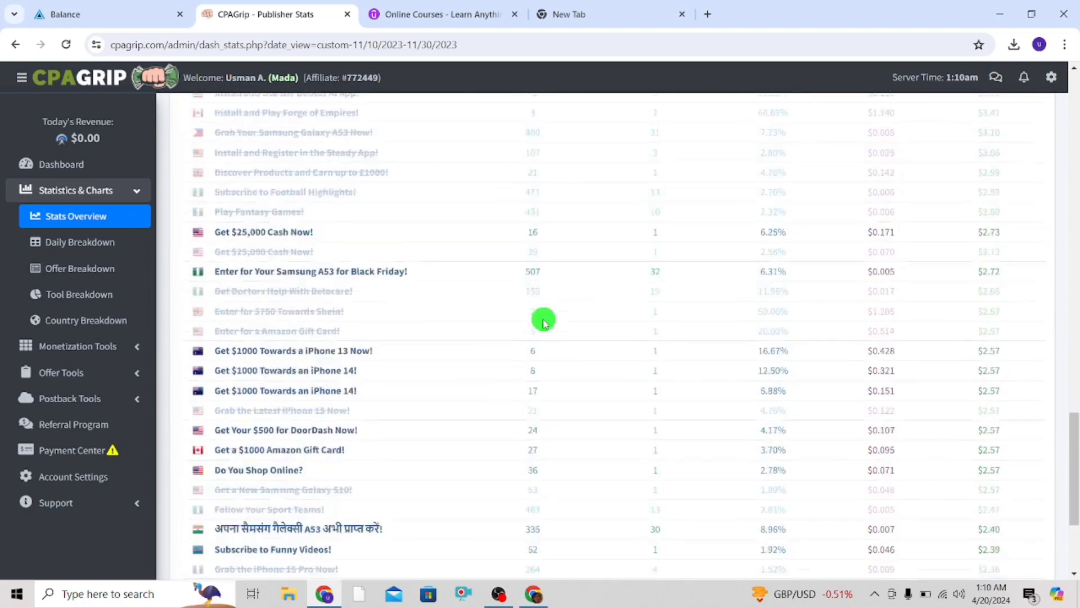
{"action": "scroll", "coordinate": [544, 319], "scroll_direction": "up", "scroll_amount": 13}
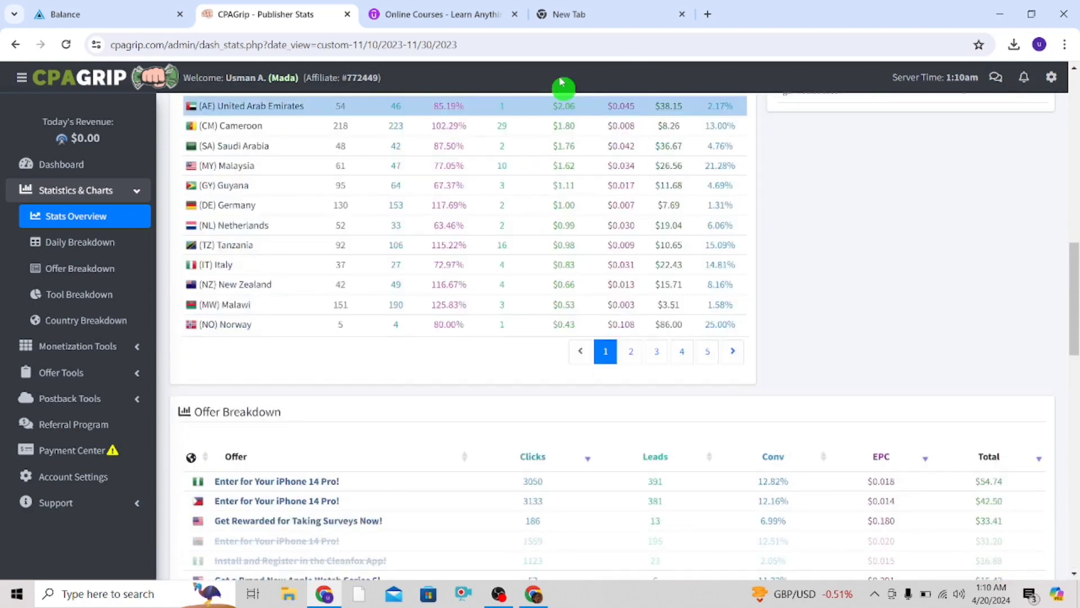
Return to the AdblueMedia balance page to review the account earnings
{"action": "left_click", "coordinate": [574, 17]}
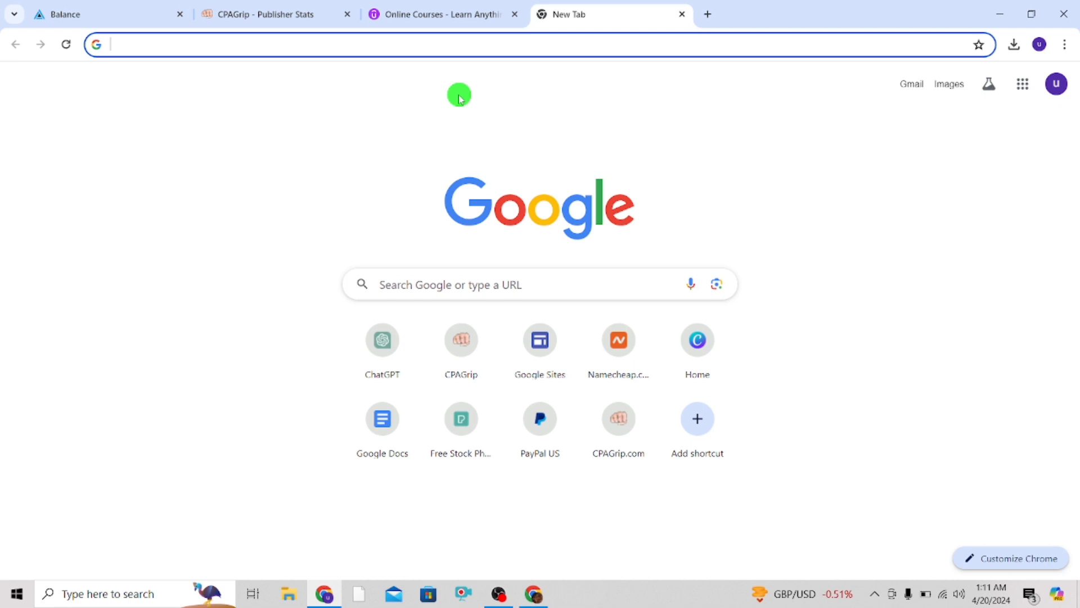
{"action": "left_click", "coordinate": [446, 47]}
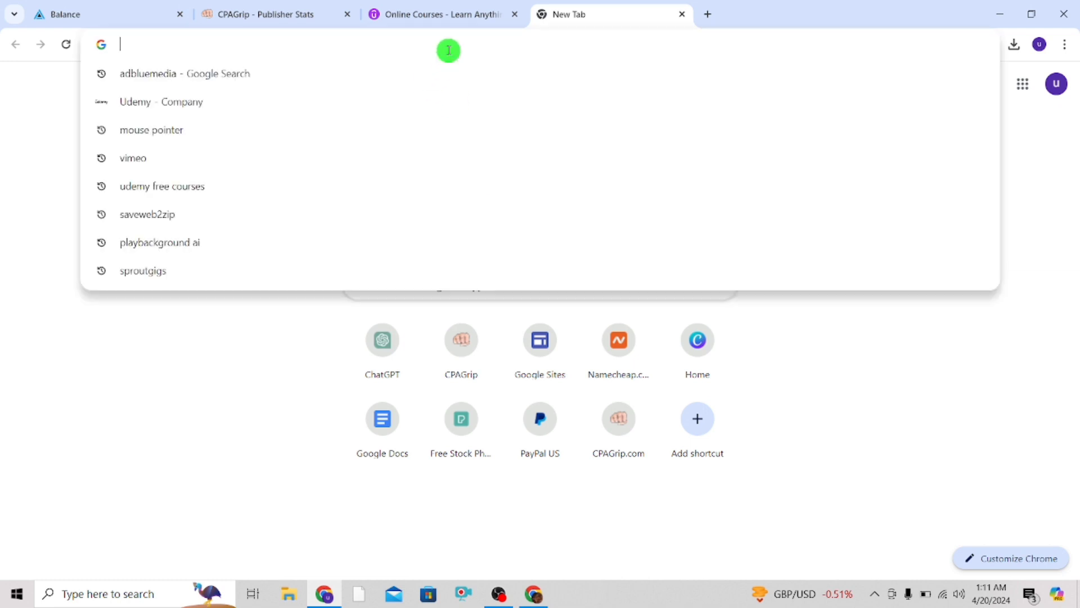
{"action": "left_click", "coordinate": [90, 10]}
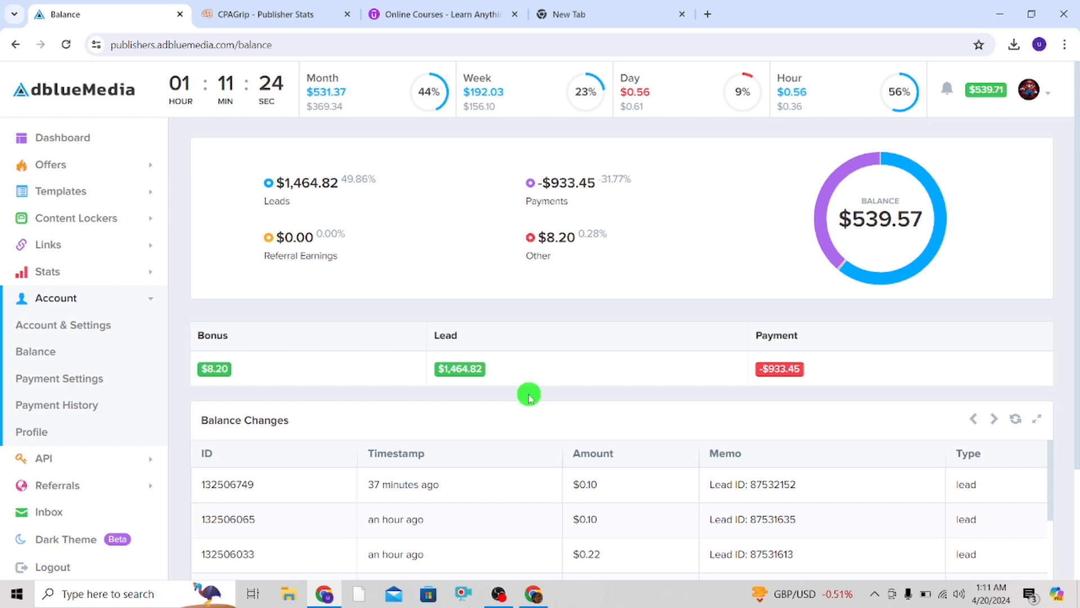
Open the Brizy account dashboard at brizy.io/account/login in the empty tab
{"action": "left_click", "coordinate": [650, 5]}
{"action": "left_click", "coordinate": [550, 54]}
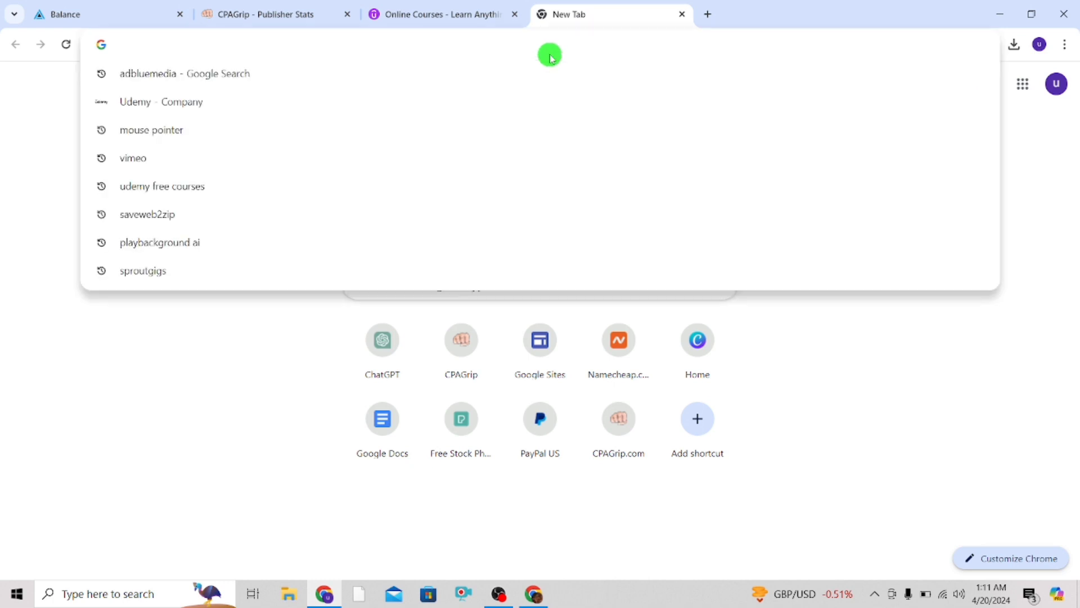
{"action": "type", "text": "v"}
{"action": "key", "text": "BackSpace"}
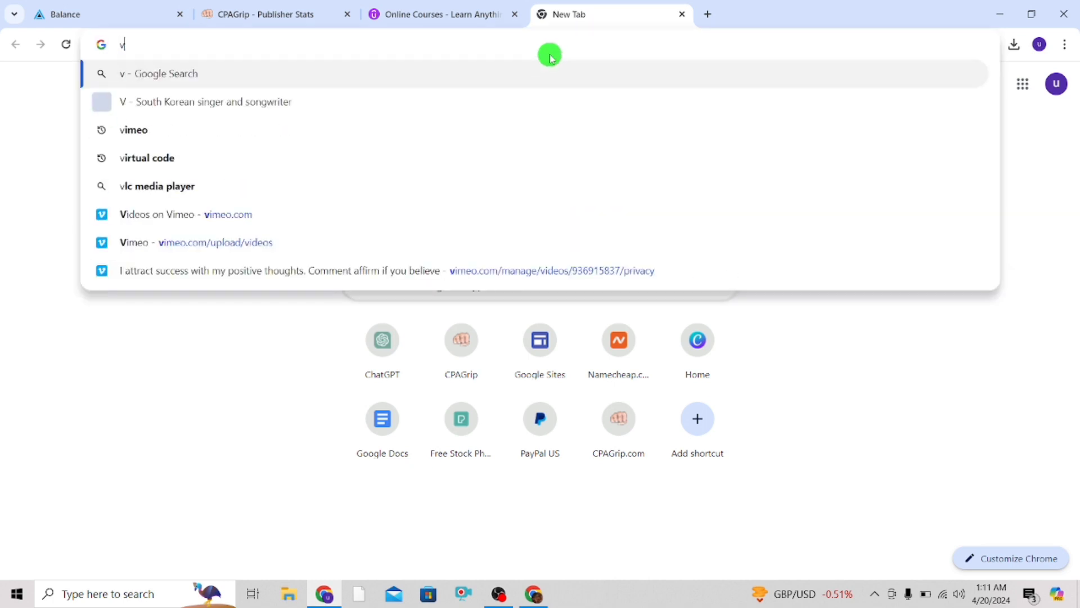
{"action": "type", "text": "b"}
{"action": "key", "text": "BackSpace"}
{"action": "key", "text": "BackSpace"}
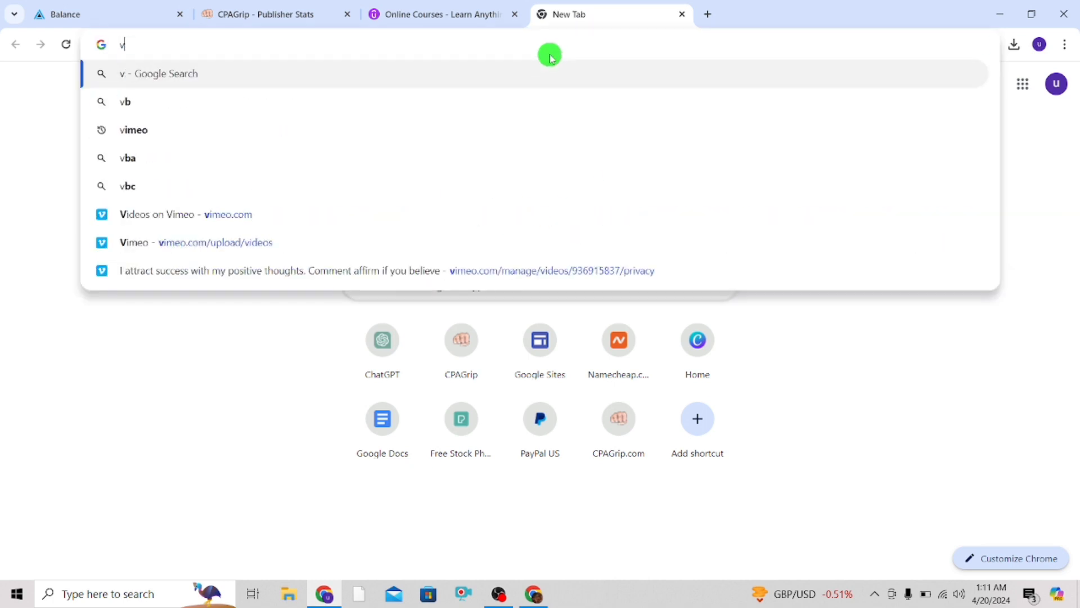
{"action": "type", "text": "bri"}
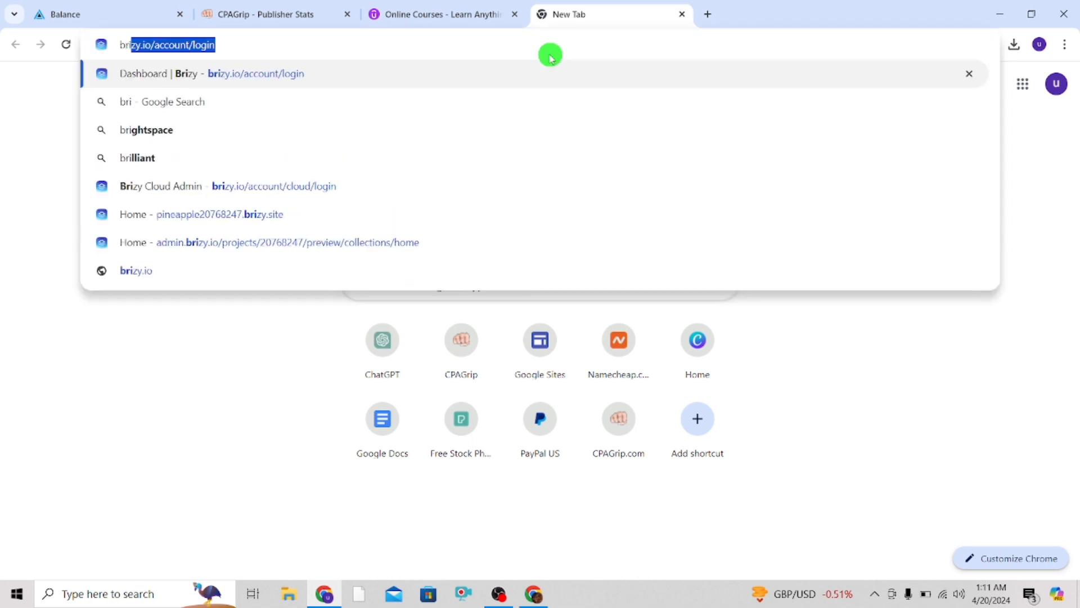
{"action": "left_click", "coordinate": [393, 78]}
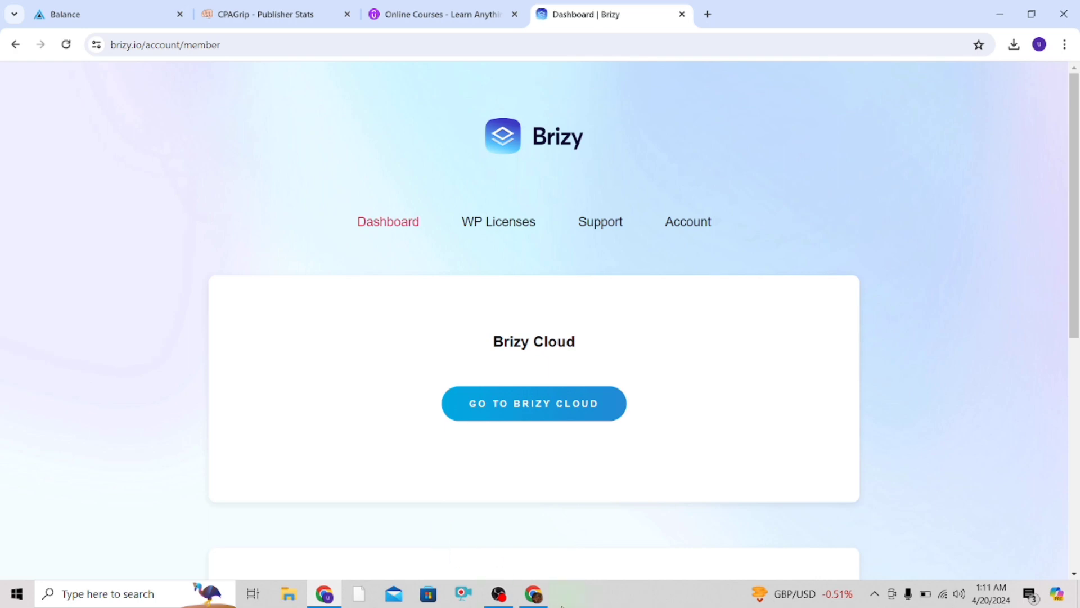
Show the Internet Money Arewa YouTube channel in the other browser window and return to the Brizy dashboard
{"action": "left_click", "coordinate": [533, 593]}
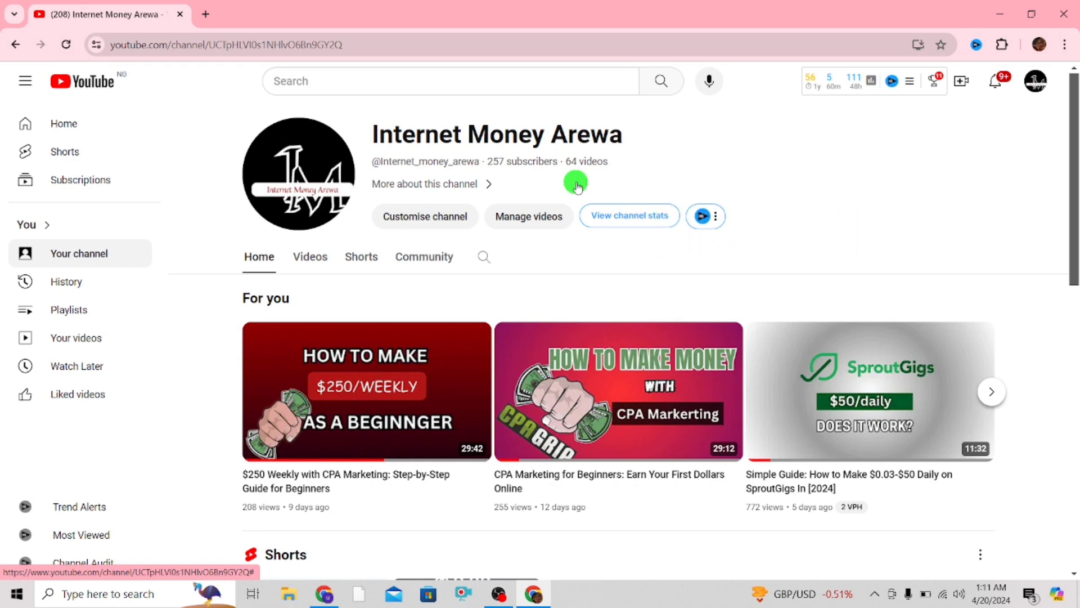
{"action": "left_click", "coordinate": [319, 594]}
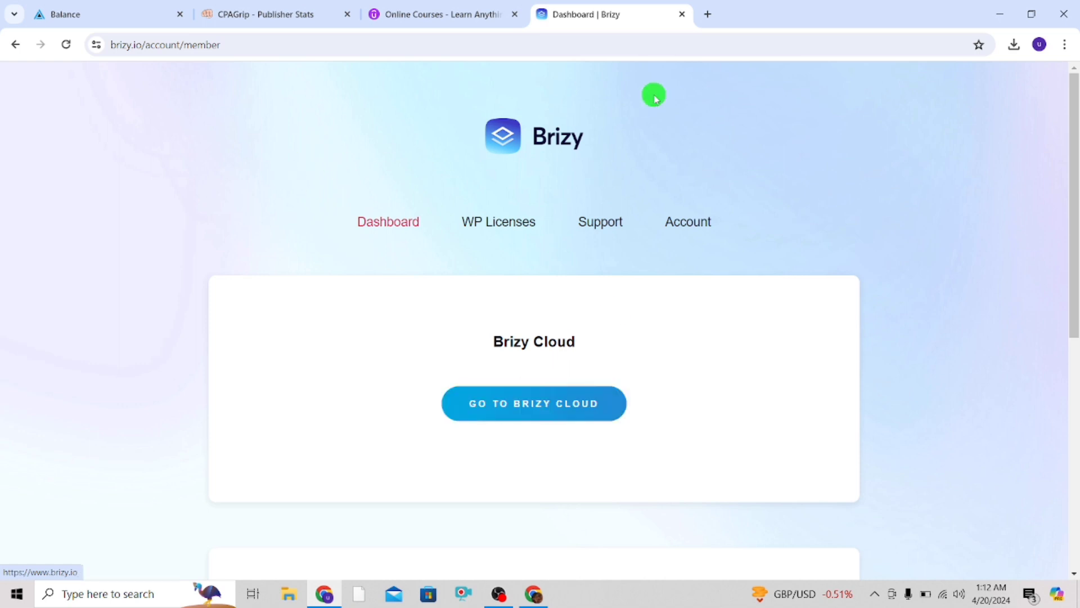
Create a Website & Landing Page project in Brizy Cloud from a template, starting with the blank design
{"action": "left_click", "coordinate": [514, 411]}
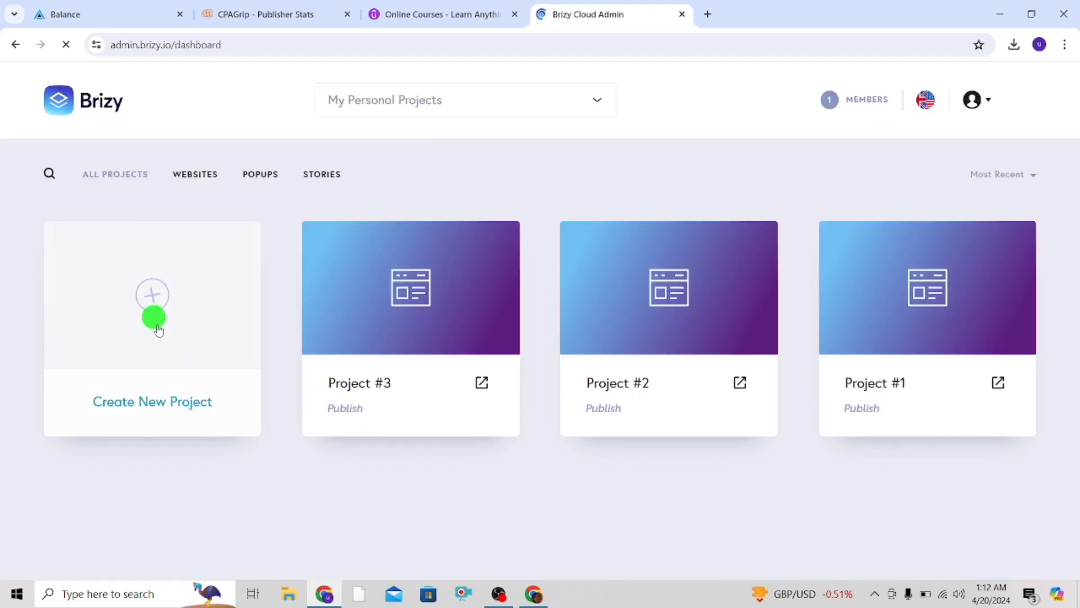
{"action": "left_click", "coordinate": [152, 297]}
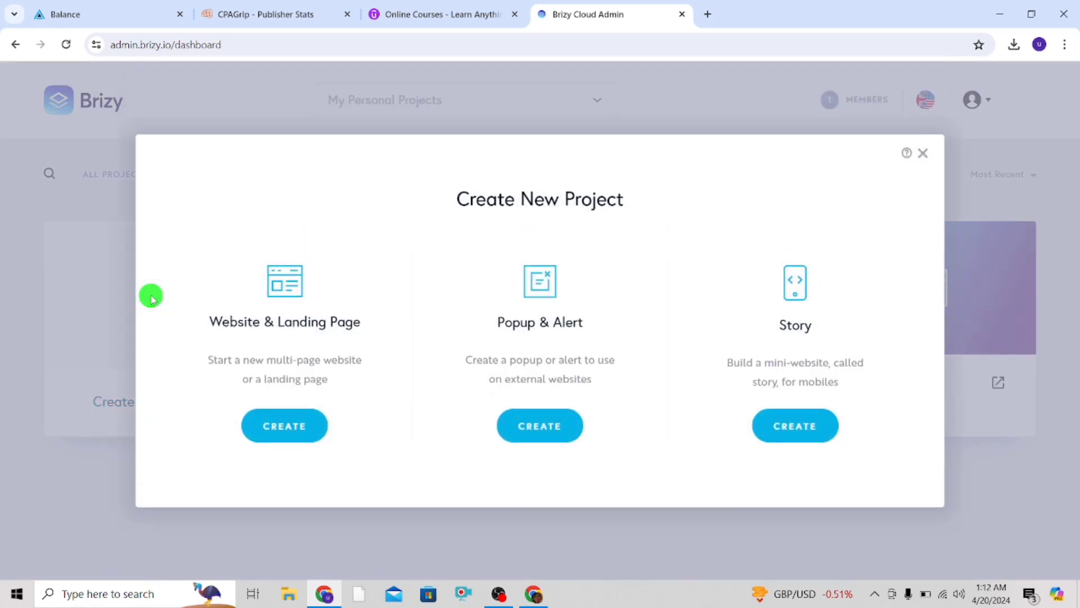
{"action": "left_click", "coordinate": [286, 431]}
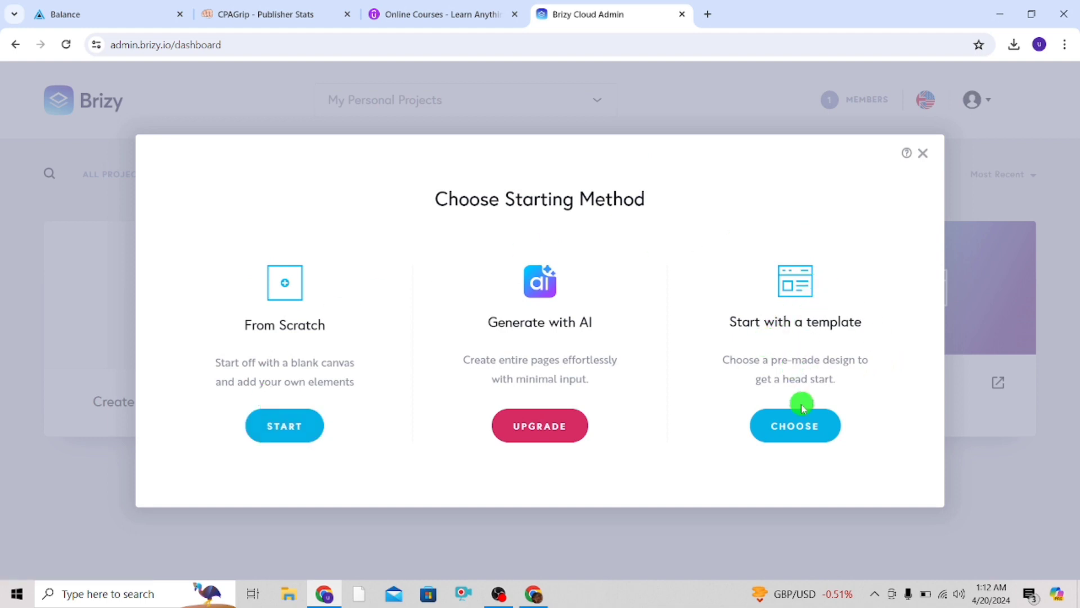
{"action": "left_click", "coordinate": [796, 427]}
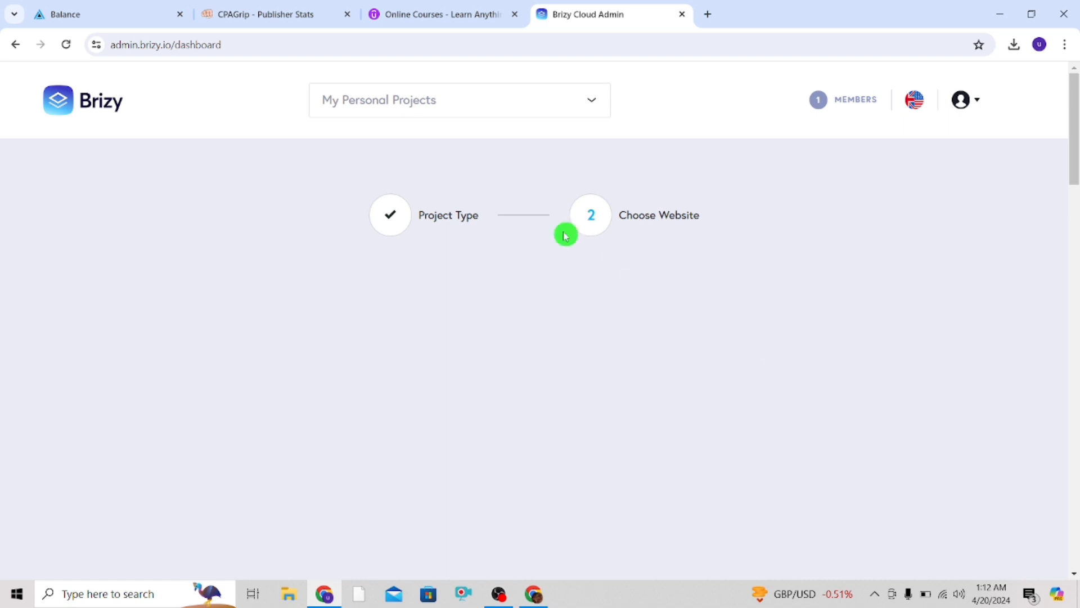
{"action": "scroll", "coordinate": [154, 394], "scroll_direction": "down", "scroll_amount": 4}
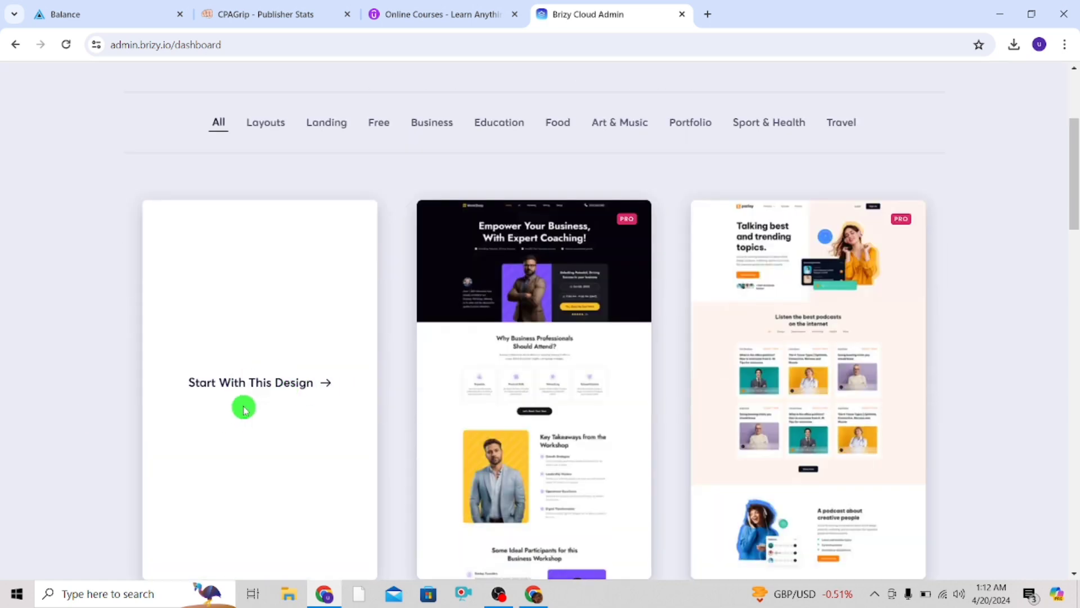
{"action": "left_click", "coordinate": [253, 388]}
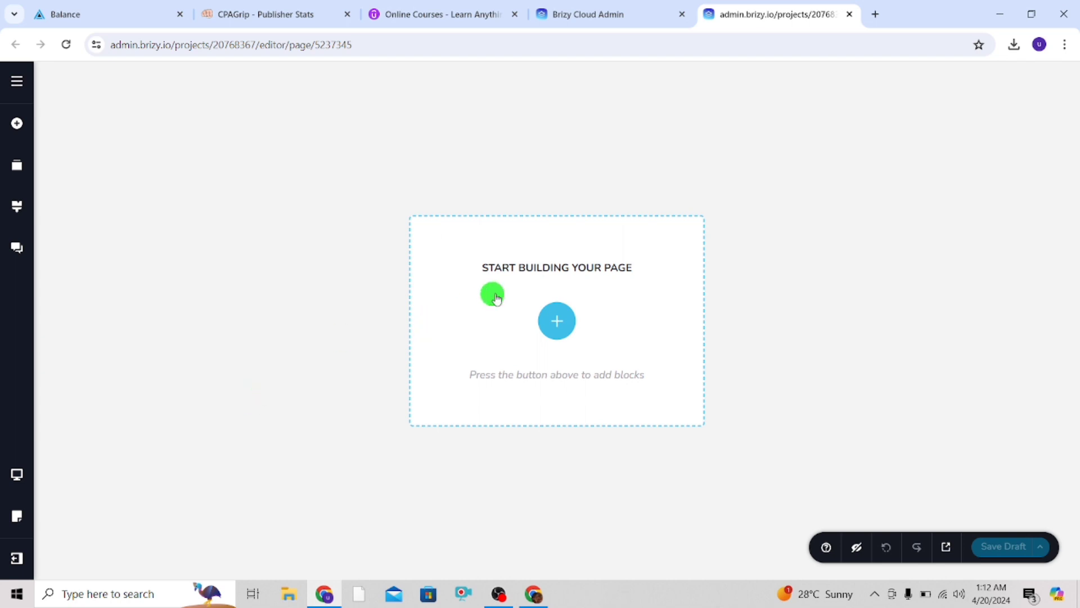
Add the free light-style video block titled "The Art Of The Smile" to the blank page
{"action": "left_click", "coordinate": [569, 325]}
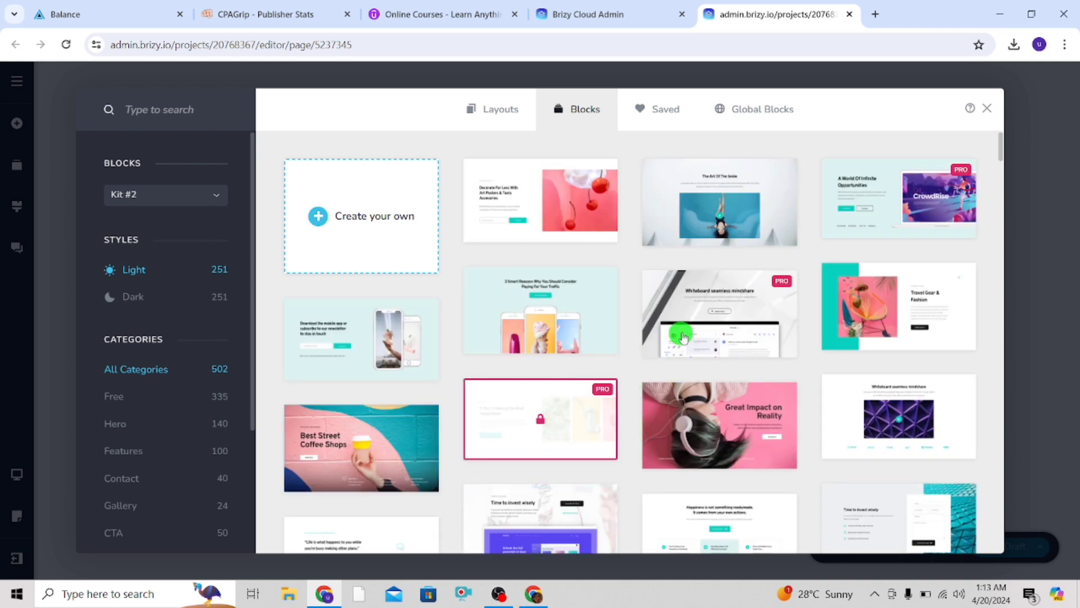
{"action": "mouse_move", "coordinate": [731, 307]}
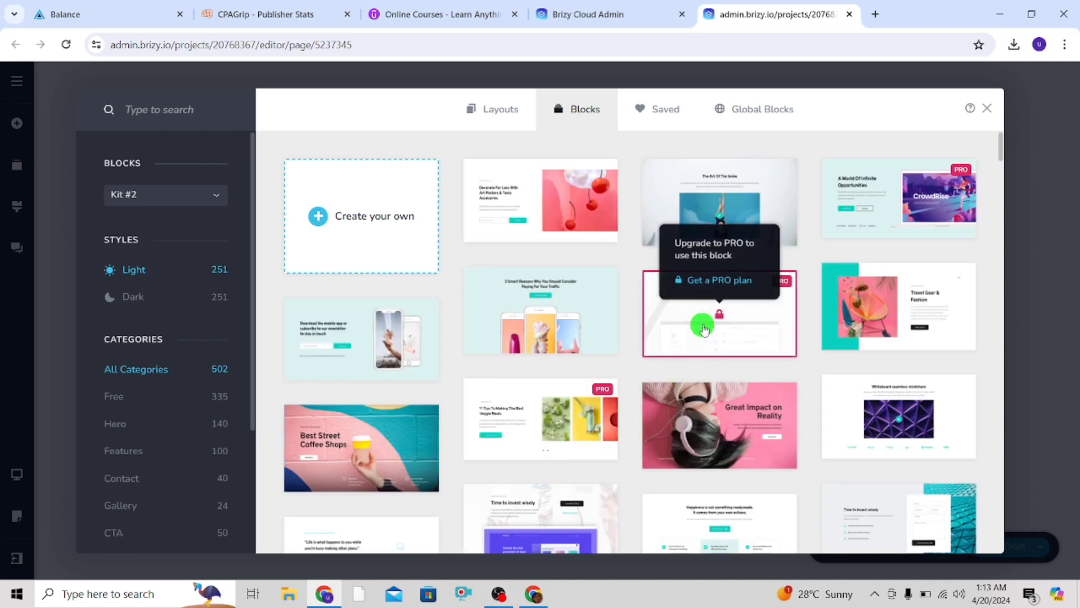
{"action": "left_click", "coordinate": [725, 212]}
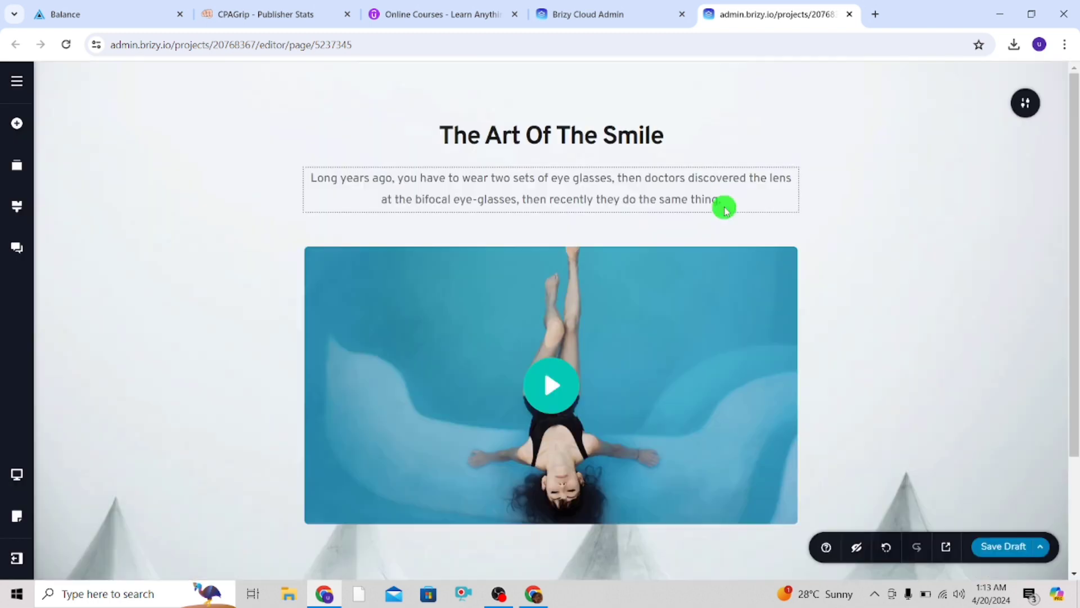
Replace the block's heading text with "Complete Guide On How To Get FREE Access To Udemy Paid Courses"
{"action": "triple_click", "coordinate": [498, 140]}
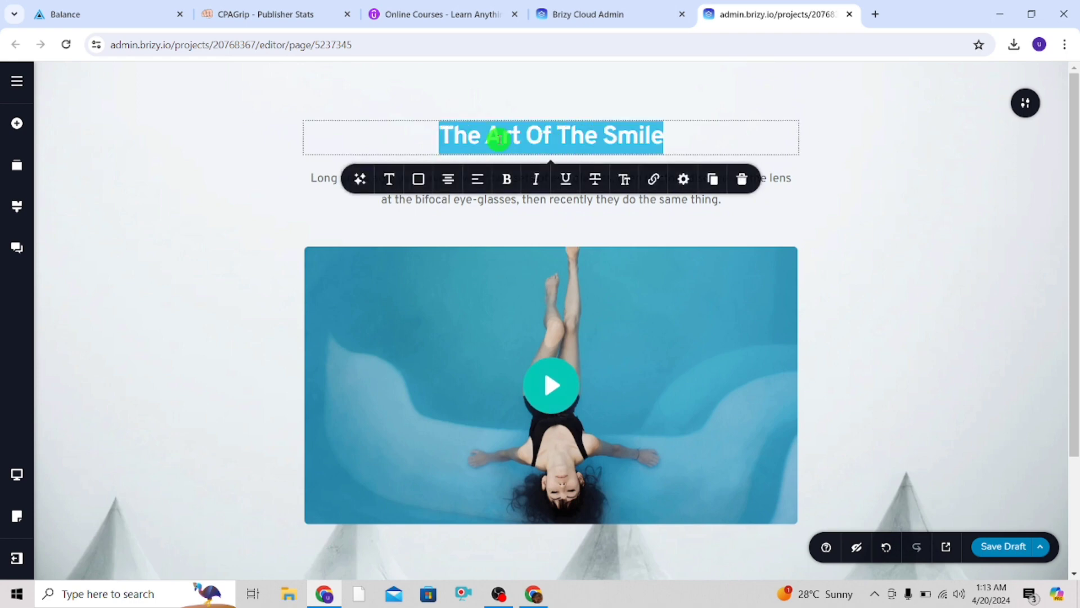
{"action": "key", "text": "BackSpace"}
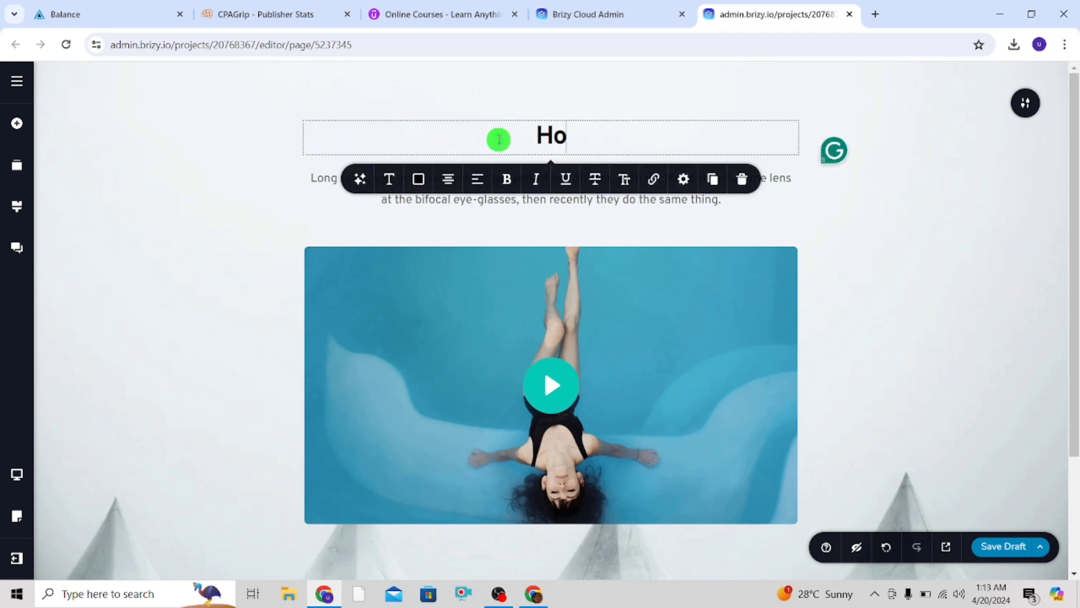
{"action": "type", "text": "How To"}
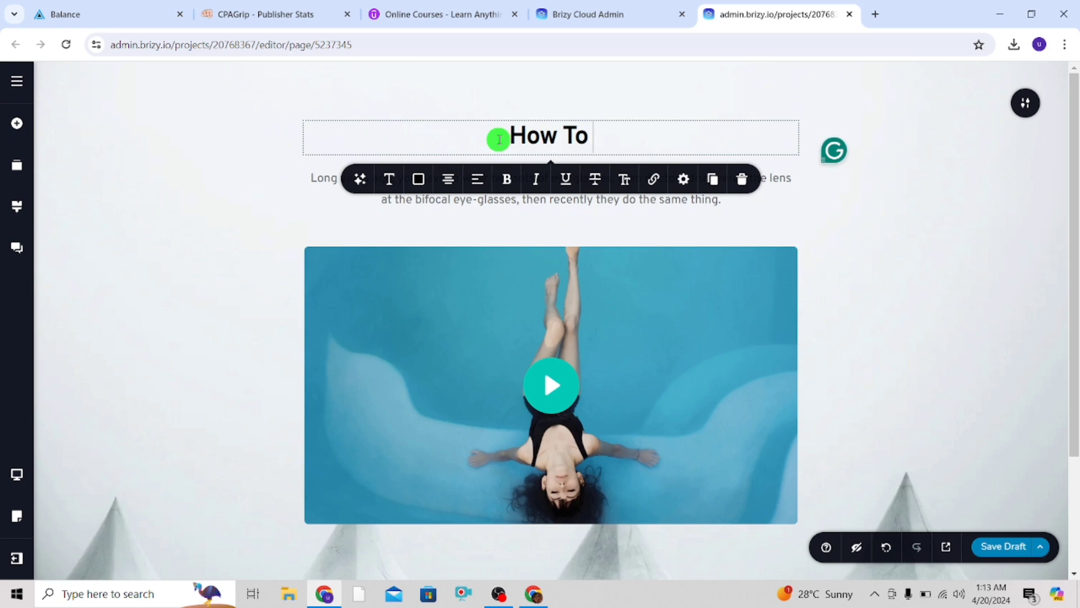
{"action": "key", "text": "BackSpace"}
{"action": "key", "text": "BackSpace"}
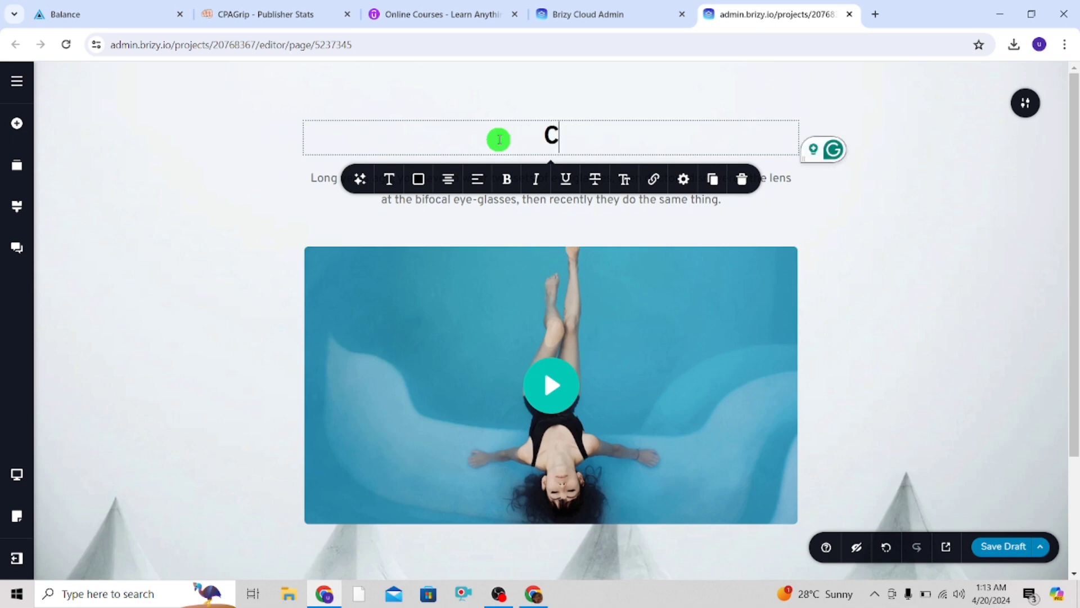
{"action": "type", "text": "Complet"}
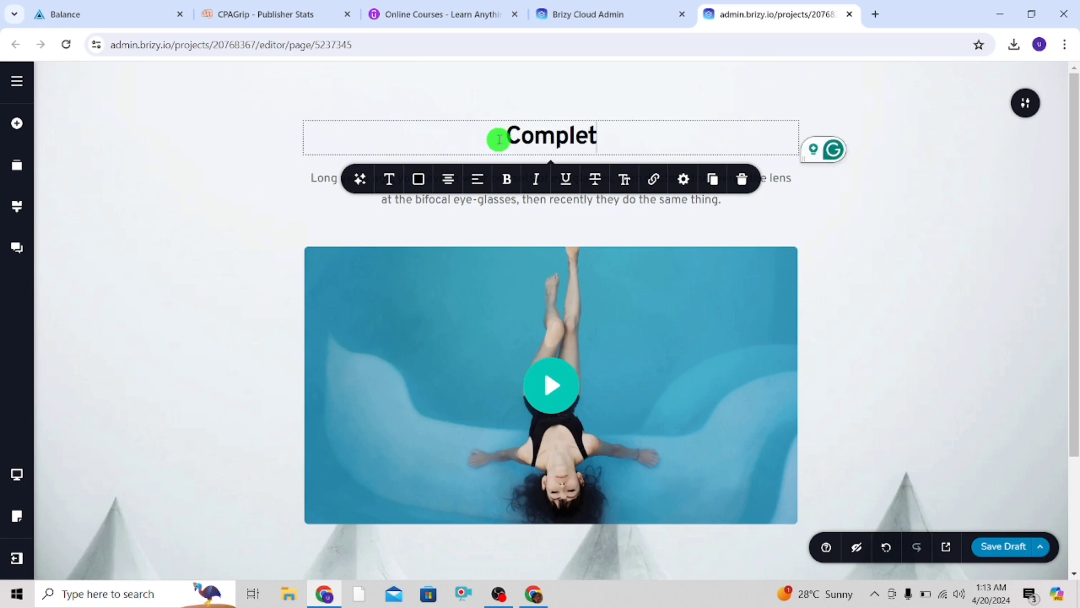
{"action": "type", "text": "e G"}
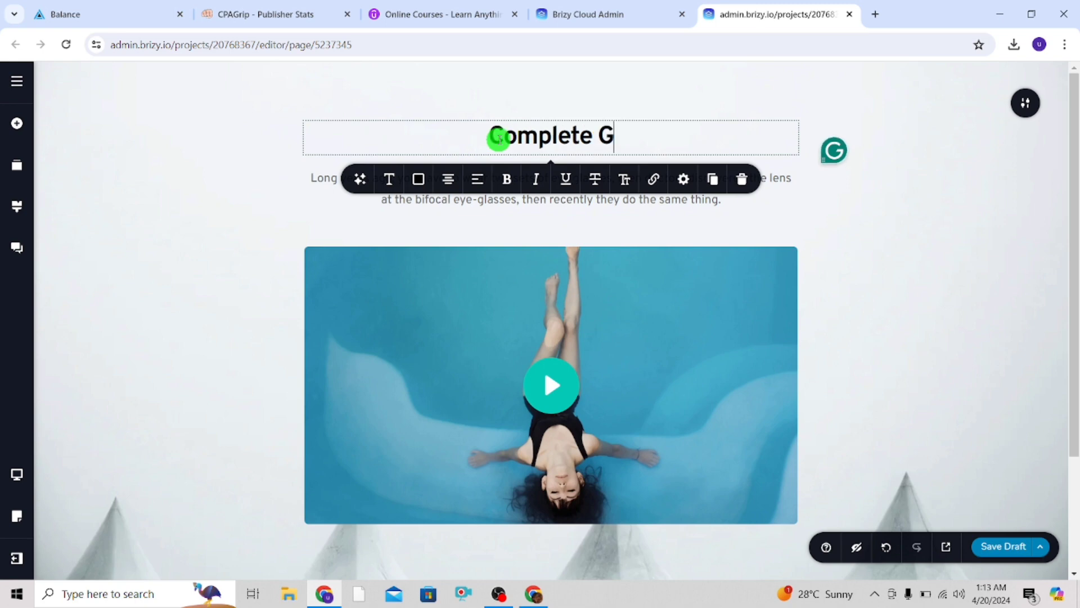
{"action": "type", "text": "uide "}
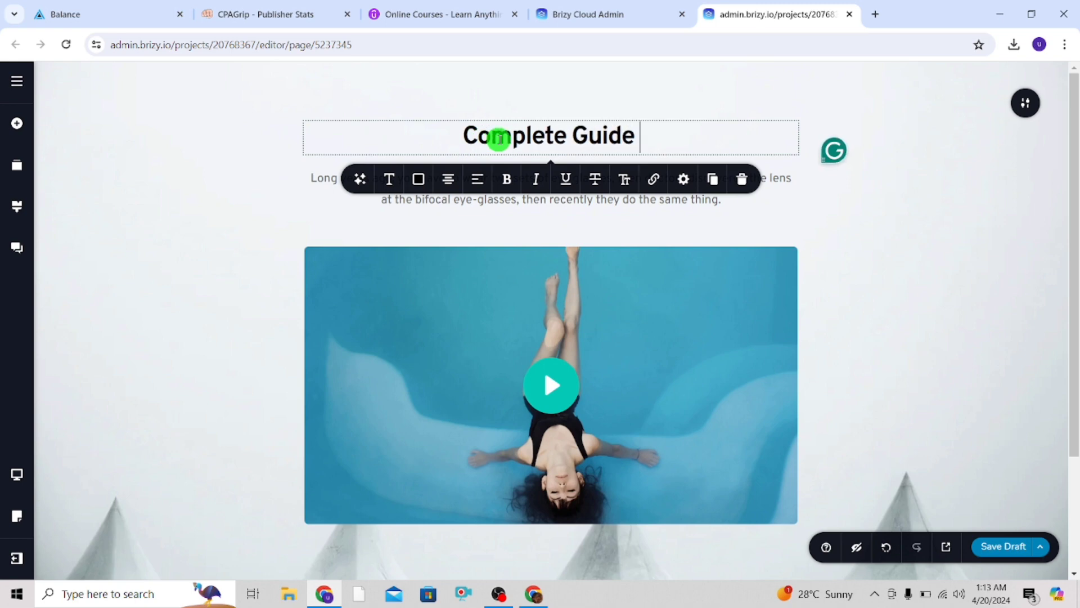
{"action": "type", "text": "On"}
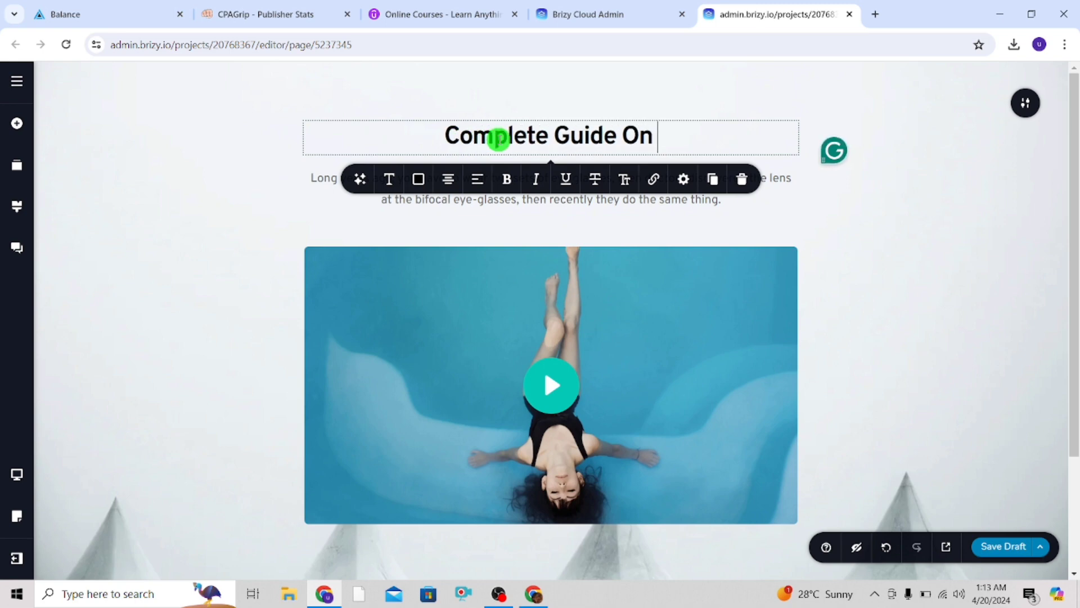
{"action": "type", "text": " How T"}
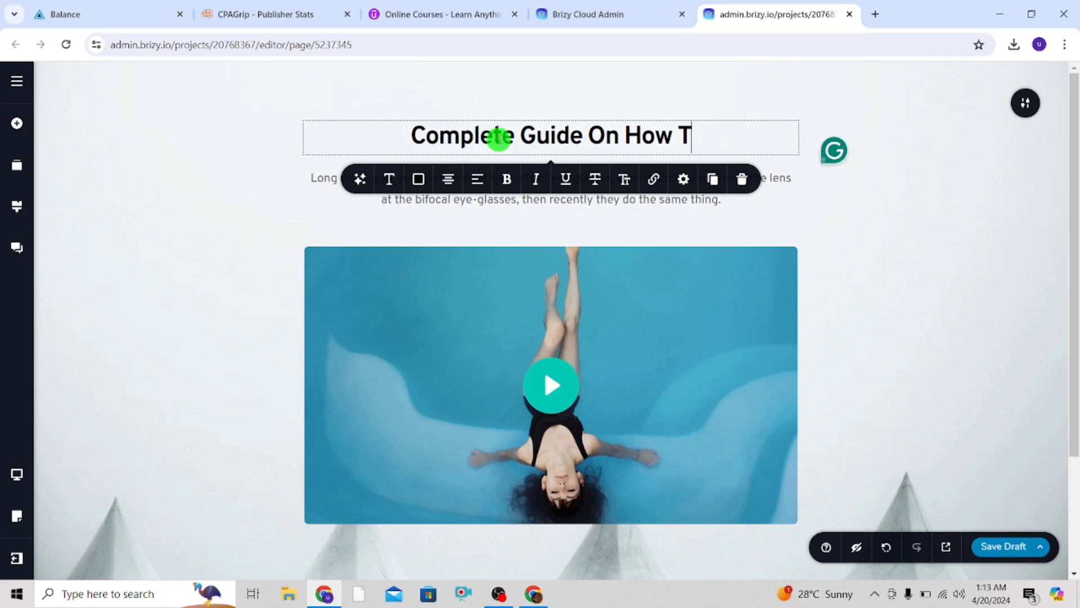
{"action": "type", "text": "o G"}
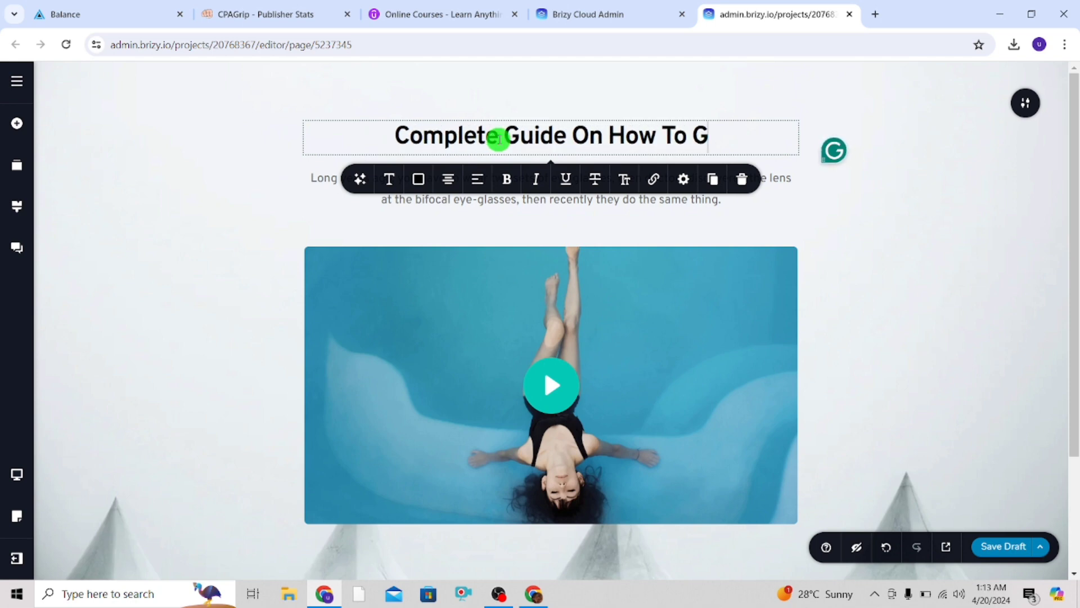
{"action": "type", "text": "et FREE"}
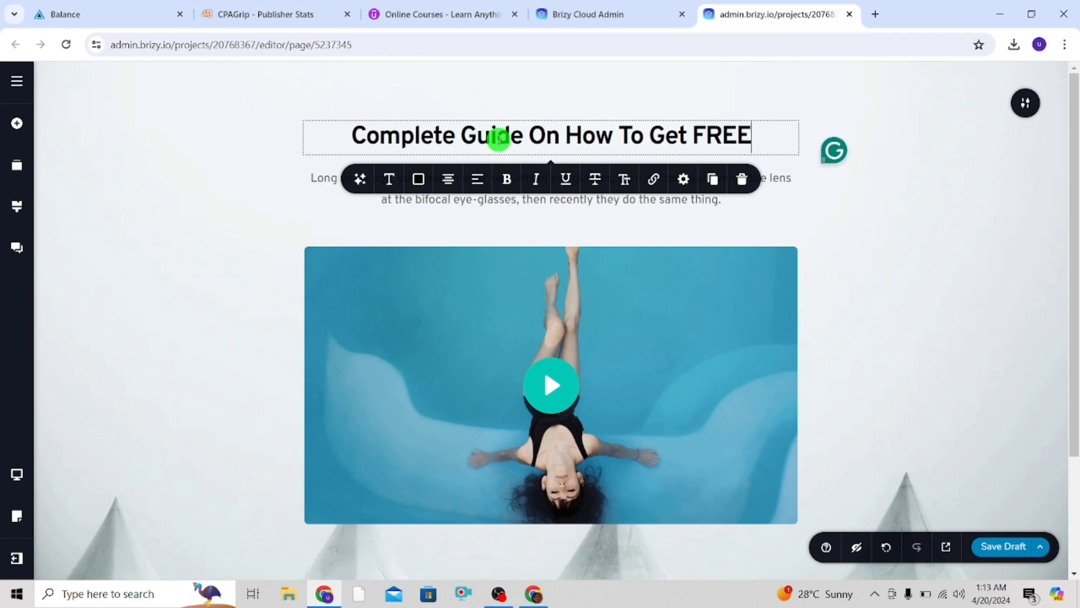
{"action": "type", "text": " Acc"}
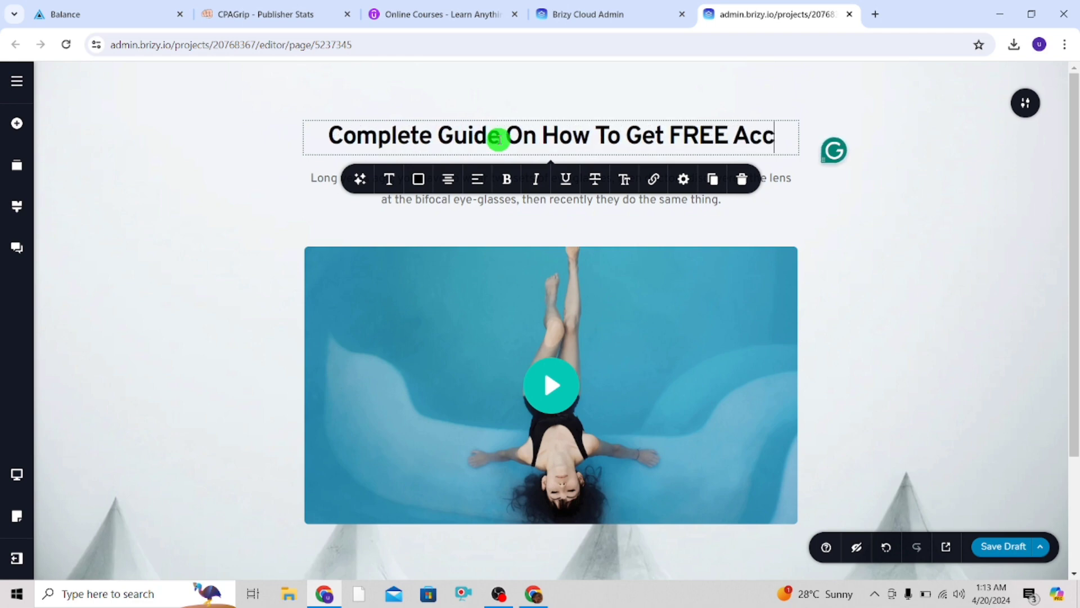
{"action": "type", "text": "ess"}
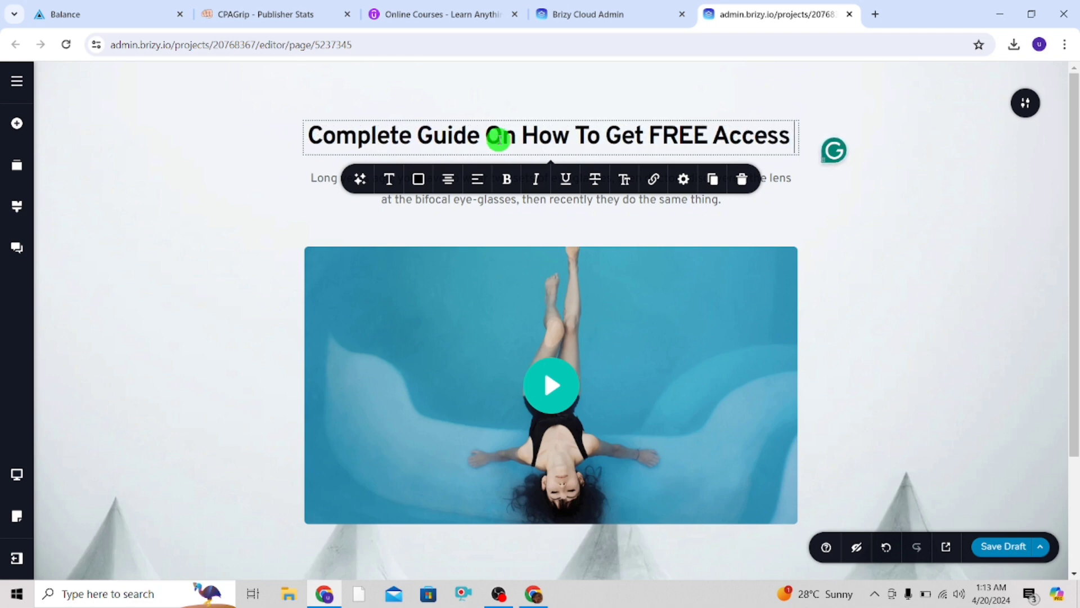
{"action": "type", "text": " t"}
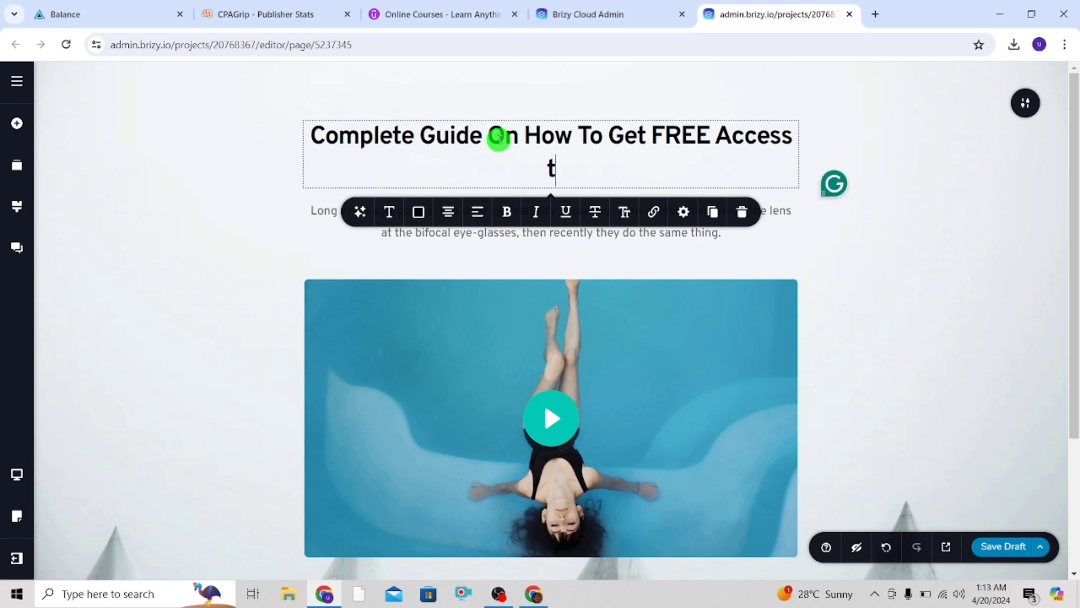
{"action": "key", "text": "BackSpace"}
{"action": "type", "text": "To U"}
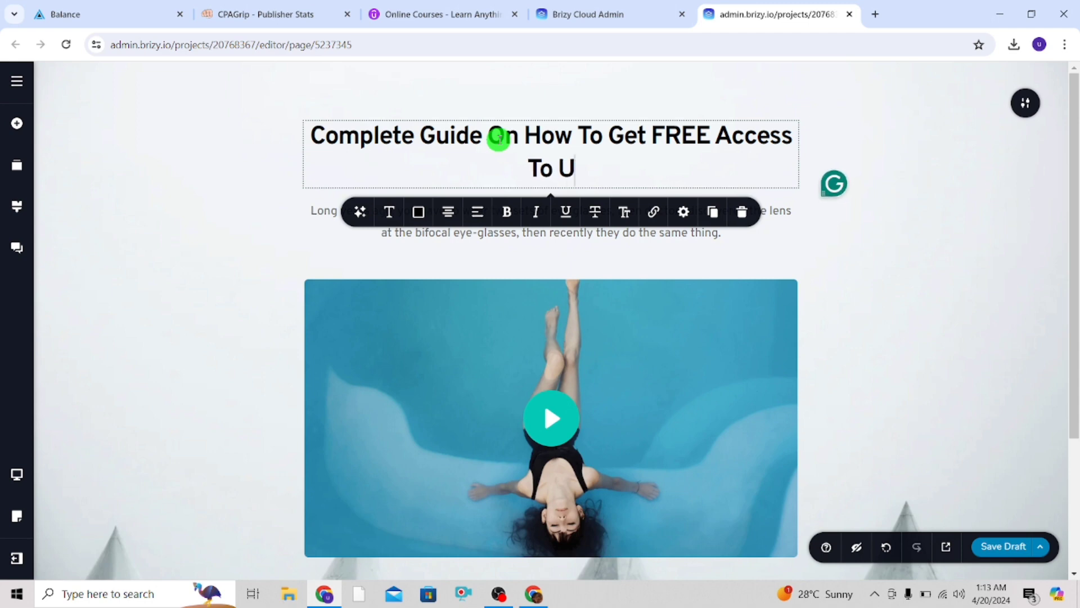
{"action": "type", "text": "de"}
{"action": "type", "text": "m"}
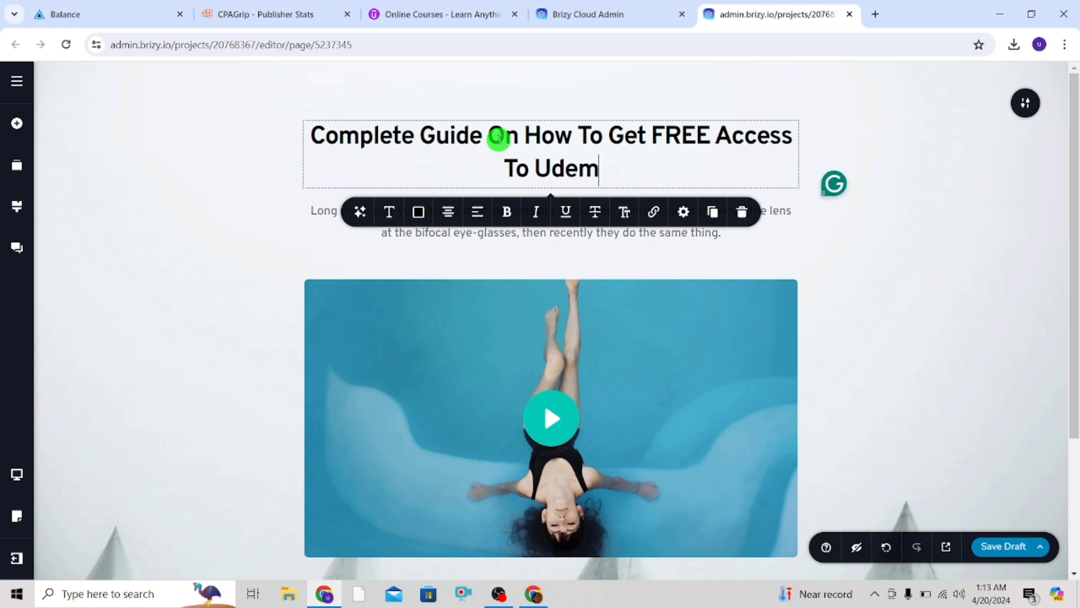
{"action": "type", "text": "y Piad"}
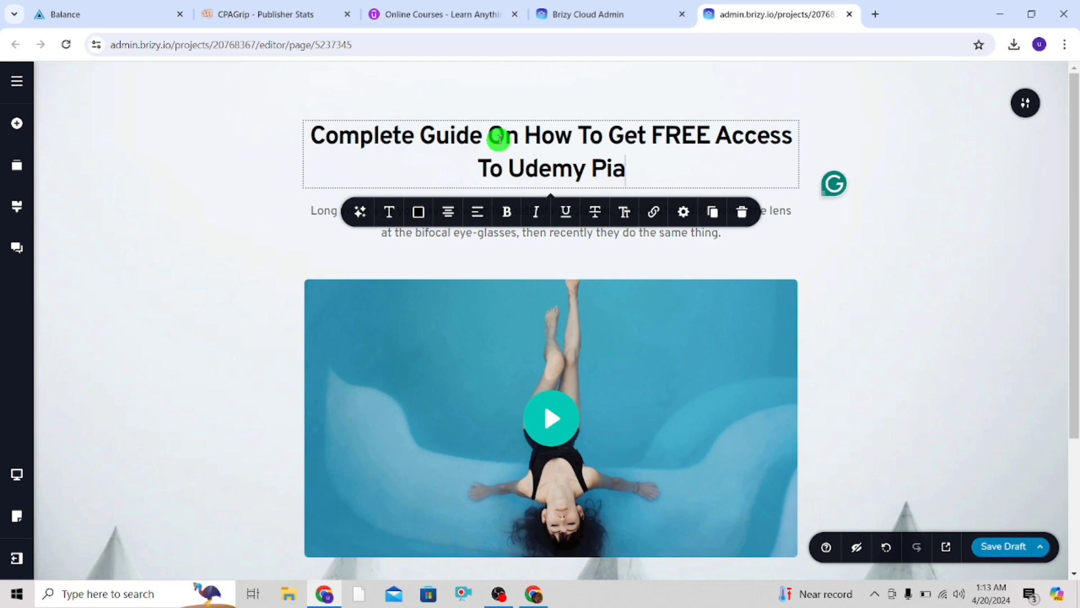
{"action": "key", "text": "BackSpace"}
{"action": "key", "text": "BackSpace"}
{"action": "key", "text": "BackSpace"}
{"action": "key", "text": "BackSpace"}
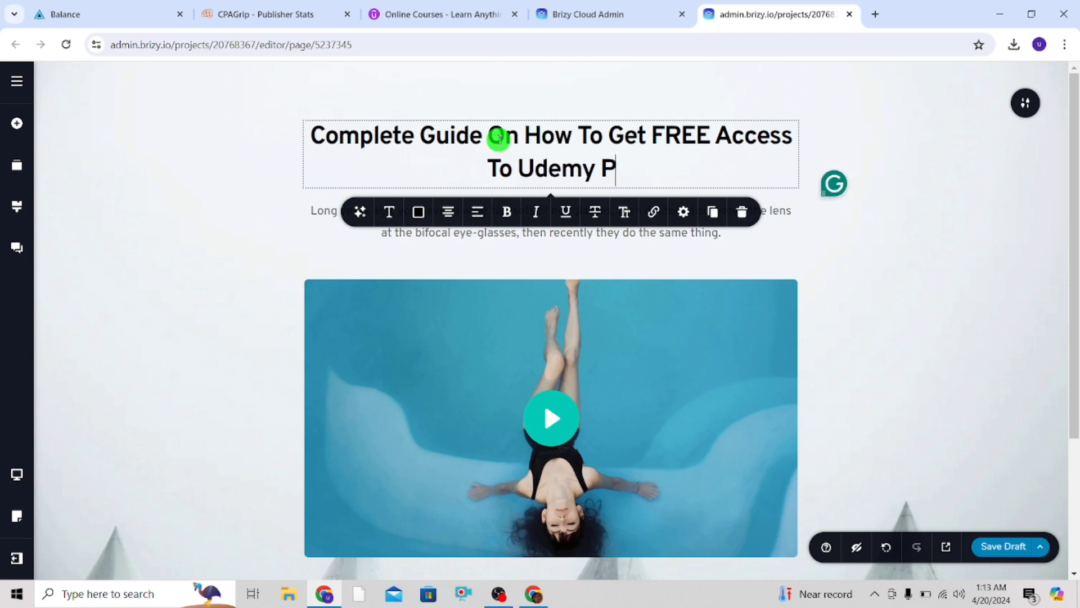
{"action": "type", "text": "aid C"}
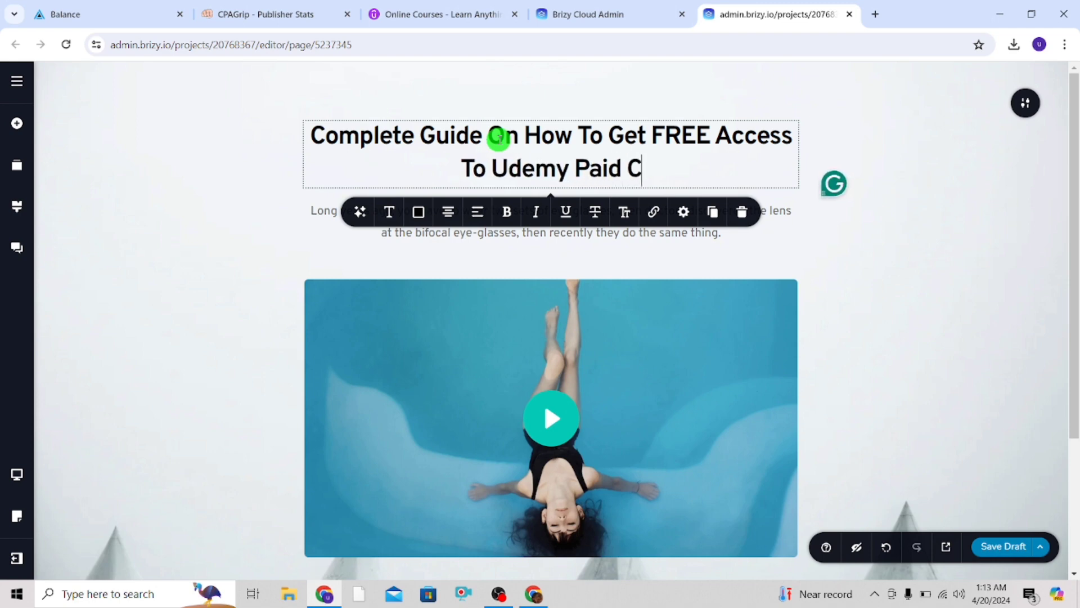
{"action": "type", "text": "ourses"}
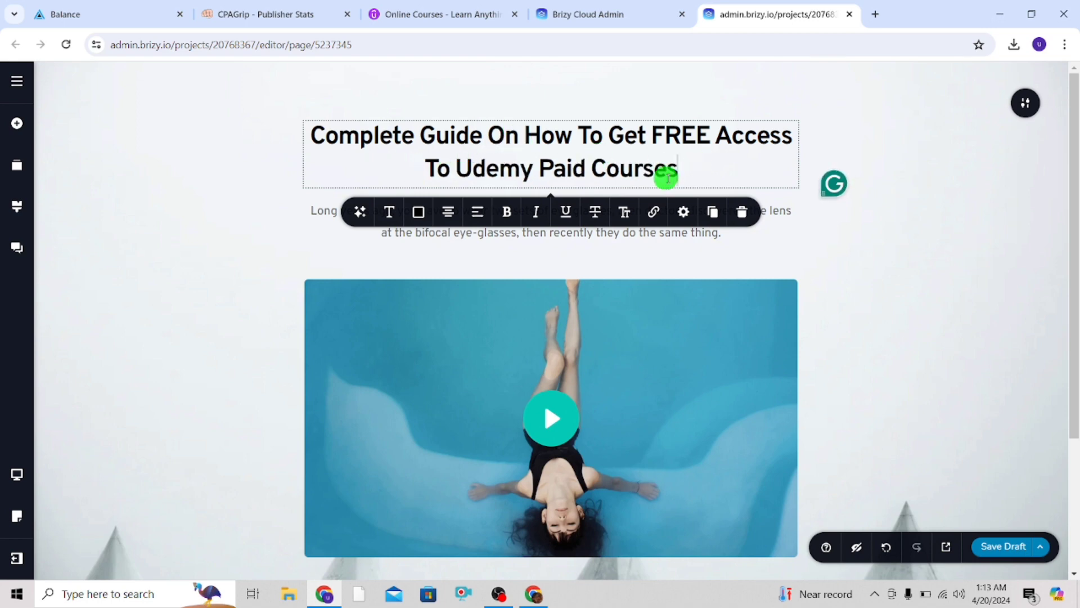
Color the word "FREE" in the heading bright red
{"action": "left_click", "coordinate": [673, 144]}
{"action": "left_click_drag", "start_coordinate": [715, 135], "coordinate": [667, 131]}
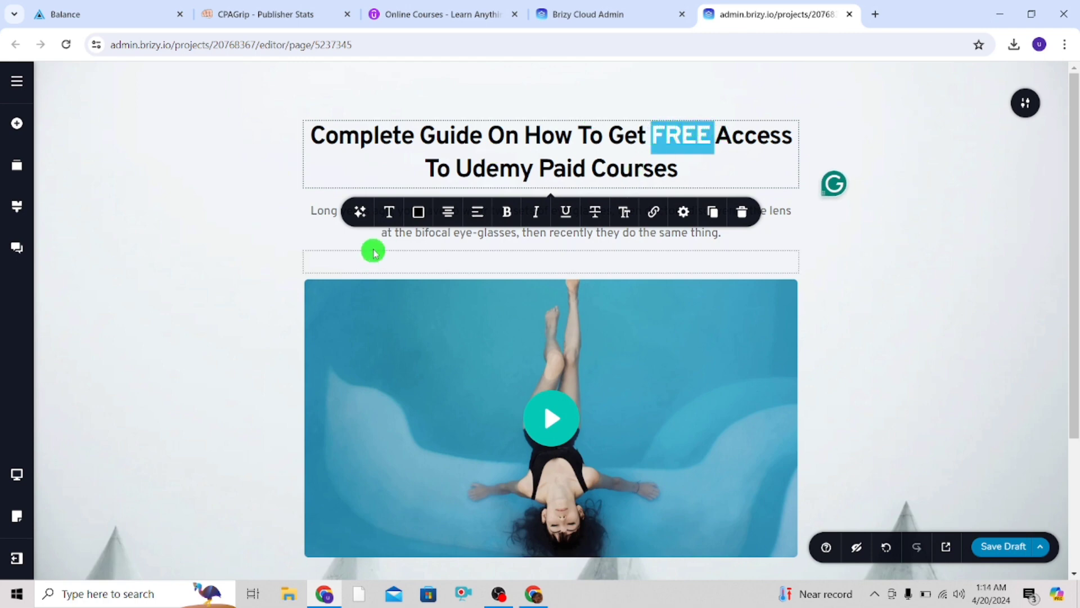
{"action": "left_click", "coordinate": [423, 213]}
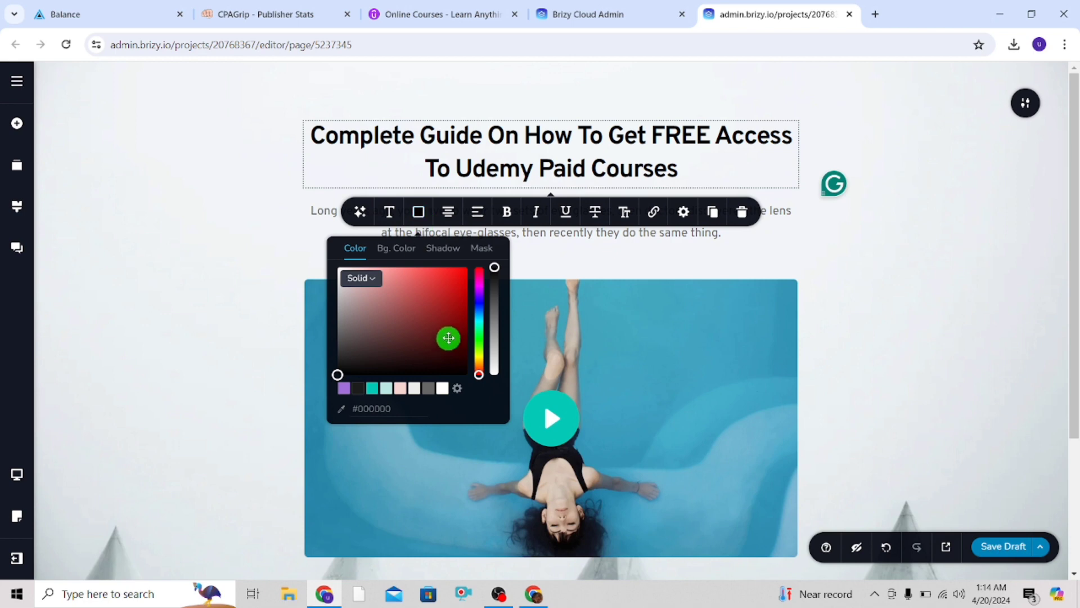
{"action": "left_click_drag", "start_coordinate": [446, 337], "coordinate": [454, 262]}
{"action": "left_click", "coordinate": [690, 152]}
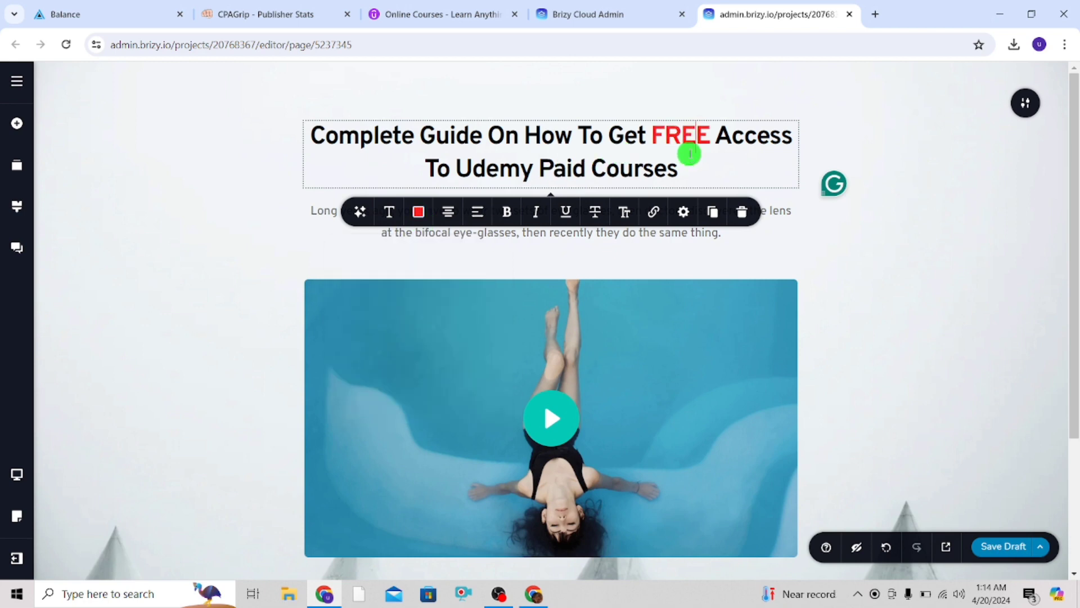
{"action": "left_click", "coordinate": [794, 253]}
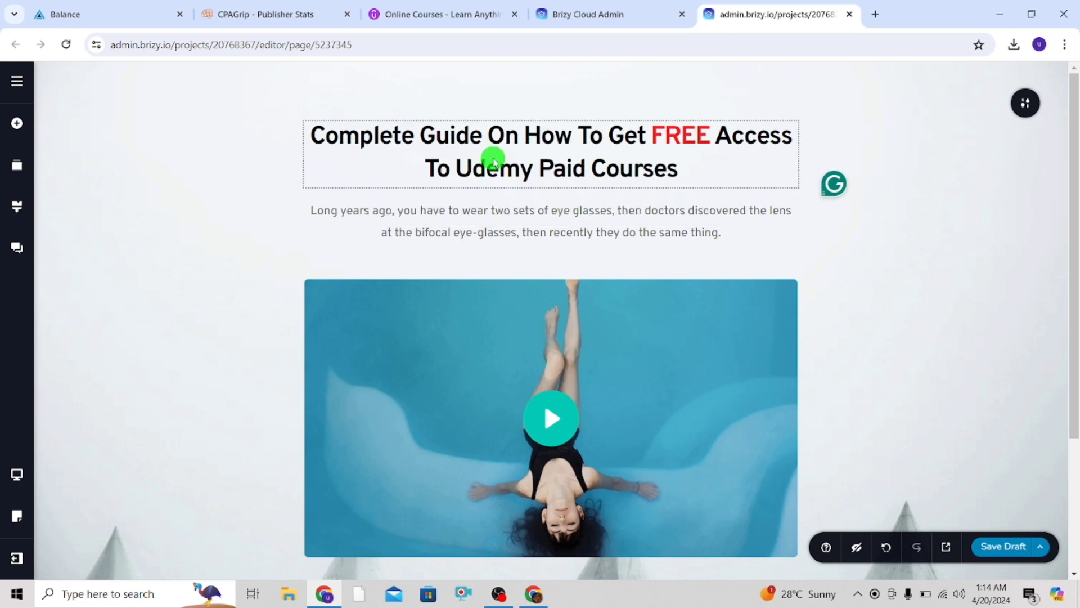
Replace the paragraph under the heading with "Watch the Complete guide below"
{"action": "triple_click", "coordinate": [506, 220]}
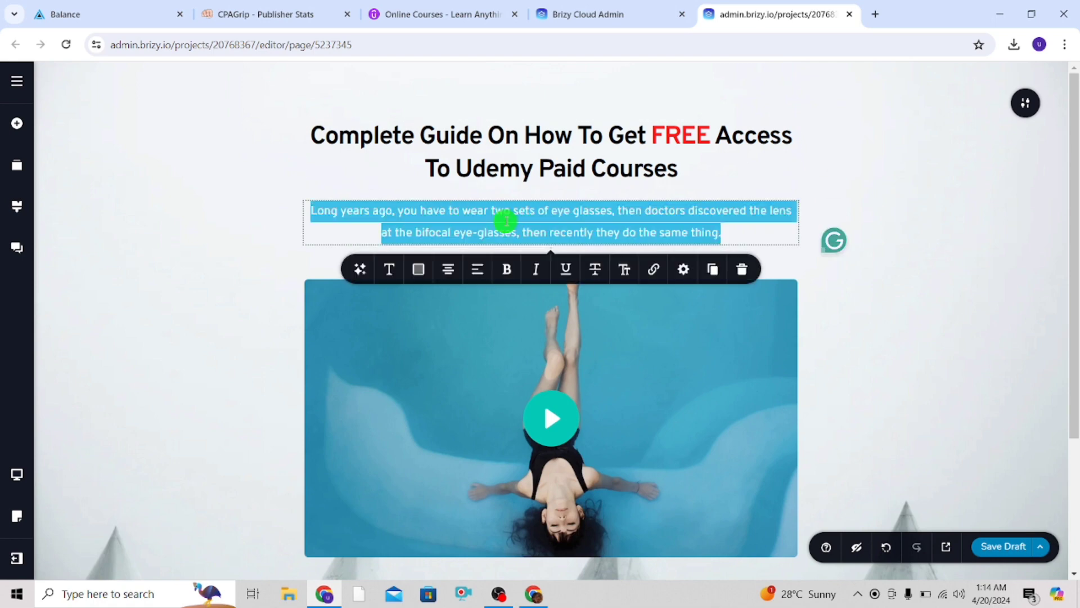
{"action": "key", "text": "BackSpace"}
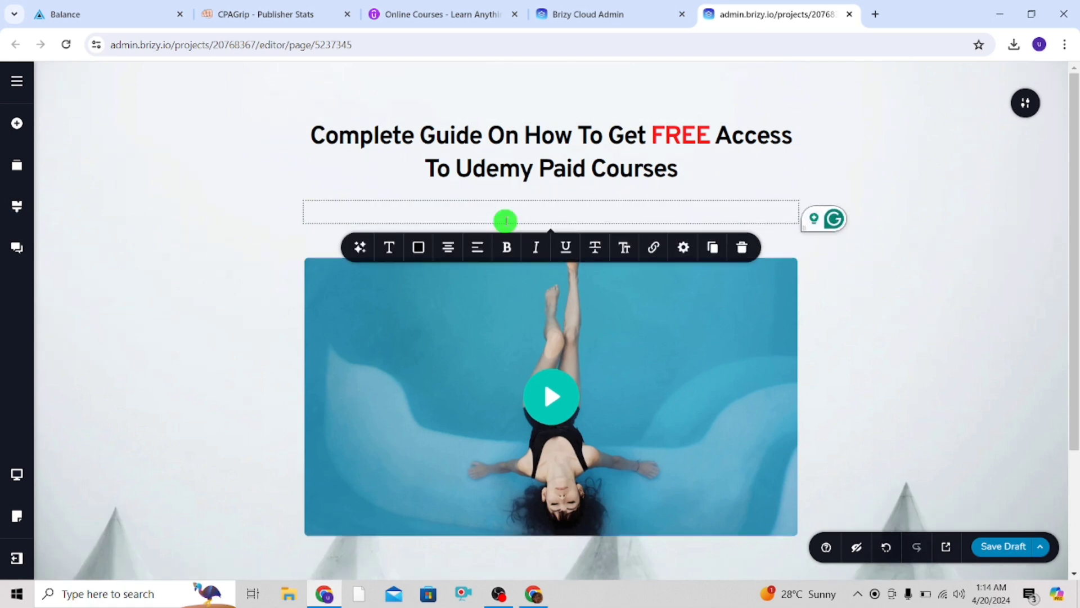
{"action": "type", "text": "Watch Co"}
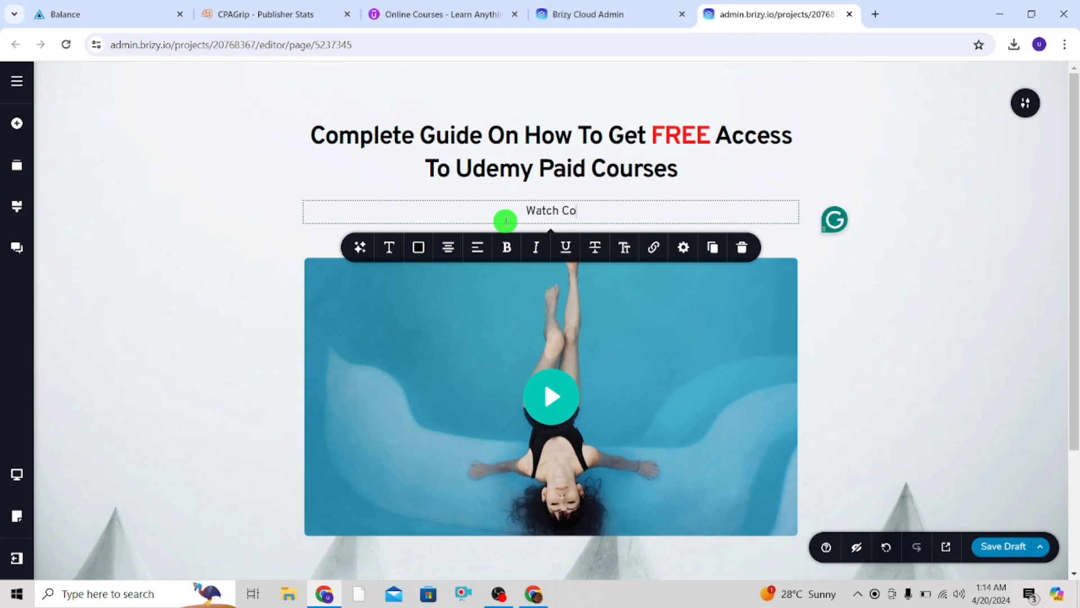
{"action": "type", "text": "mplete "}
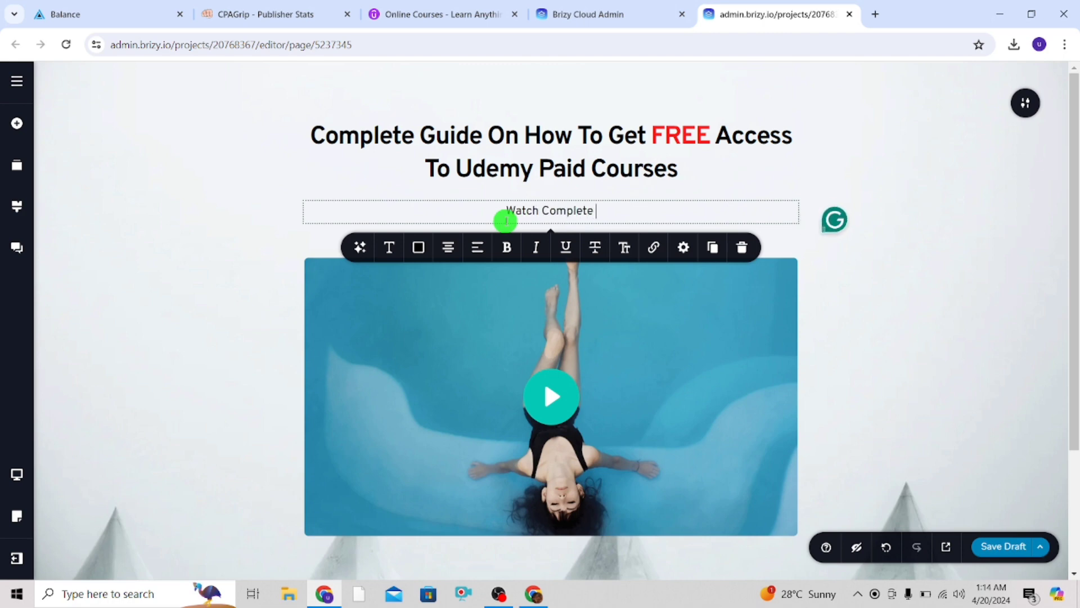
{"action": "type", "text": "guide "}
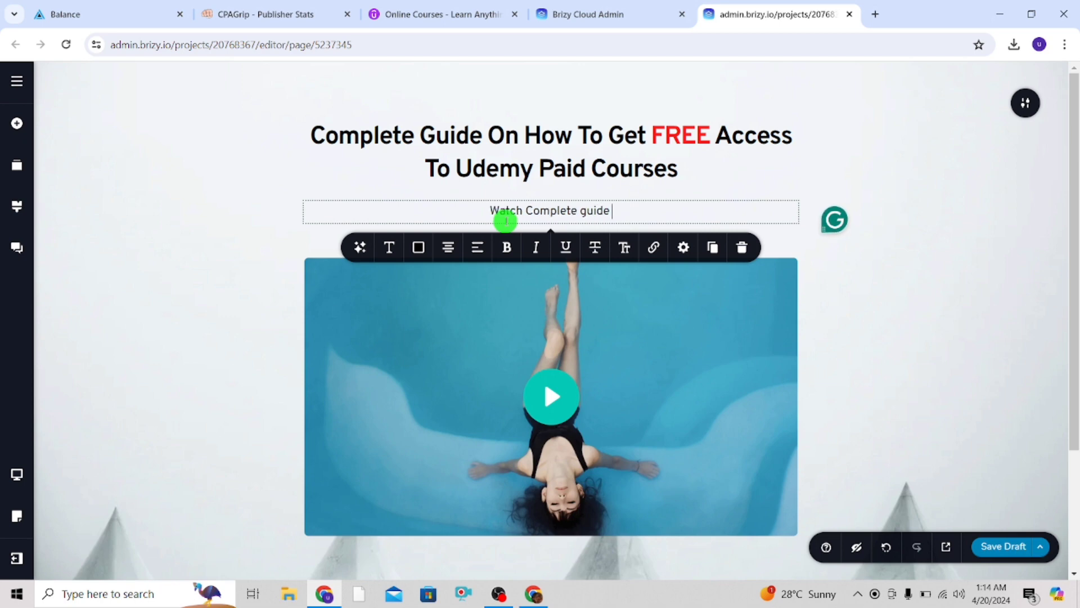
{"action": "type", "text": "below"}
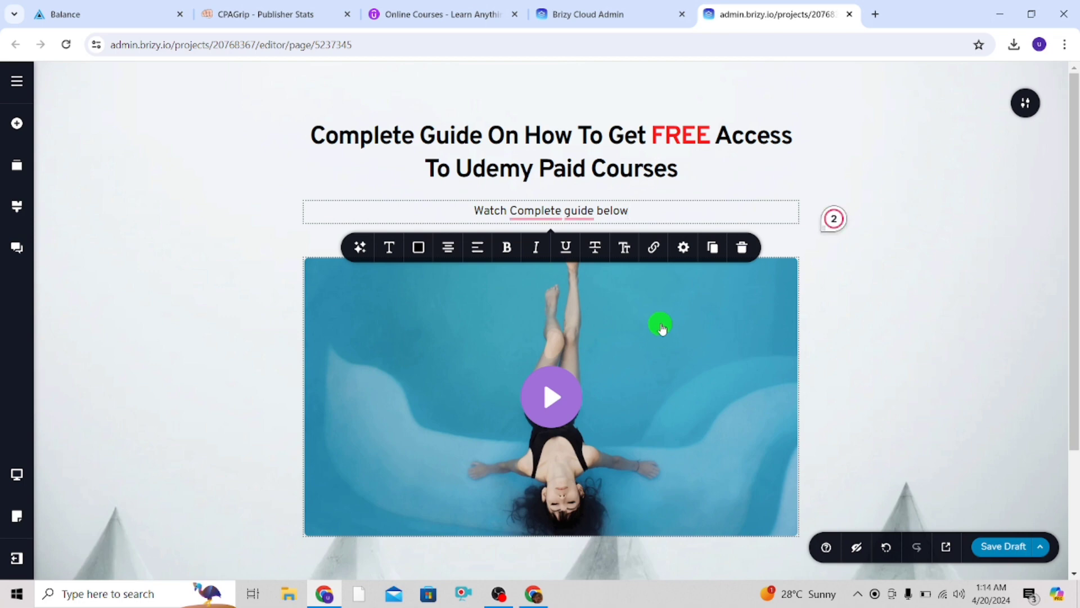
{"action": "left_click", "coordinate": [549, 210]}
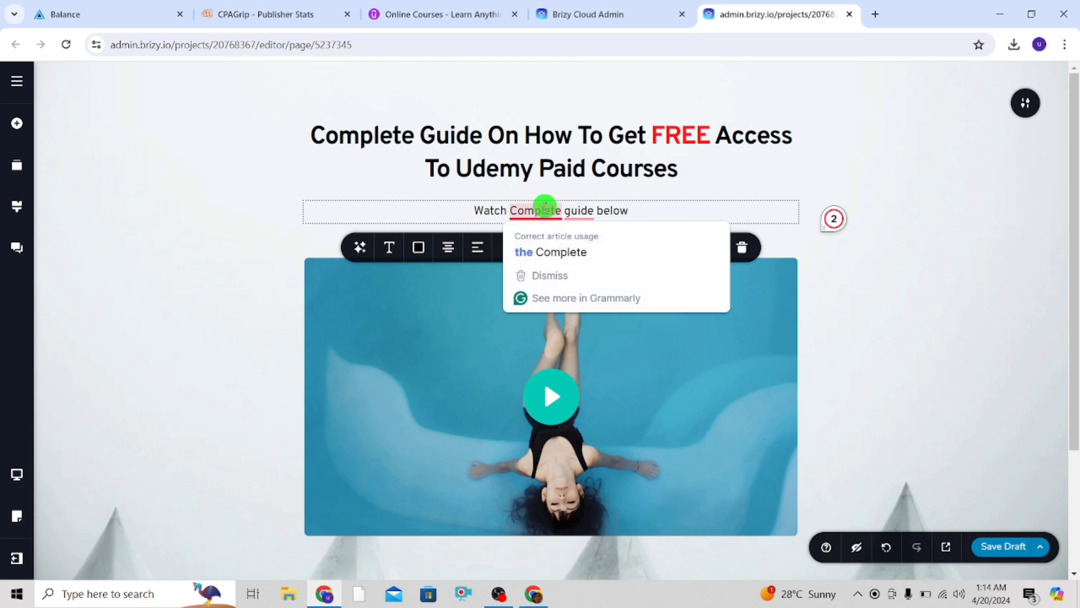
{"action": "type", "text": "the"}
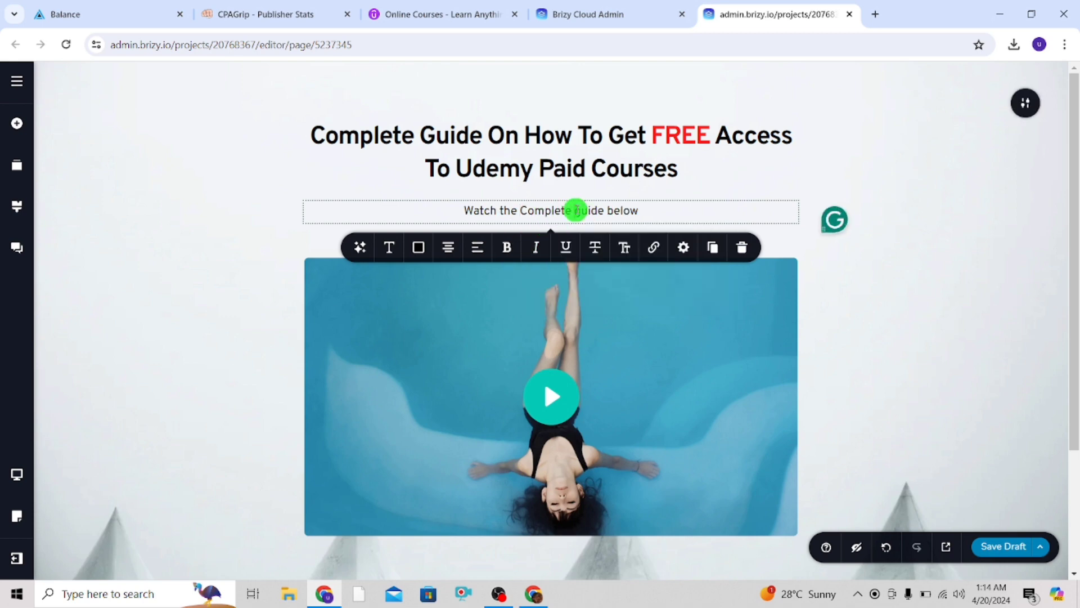
Change the source type of the page's video element to Vimeo
{"action": "scroll", "coordinate": [590, 381], "scroll_direction": "down", "scroll_amount": 3}
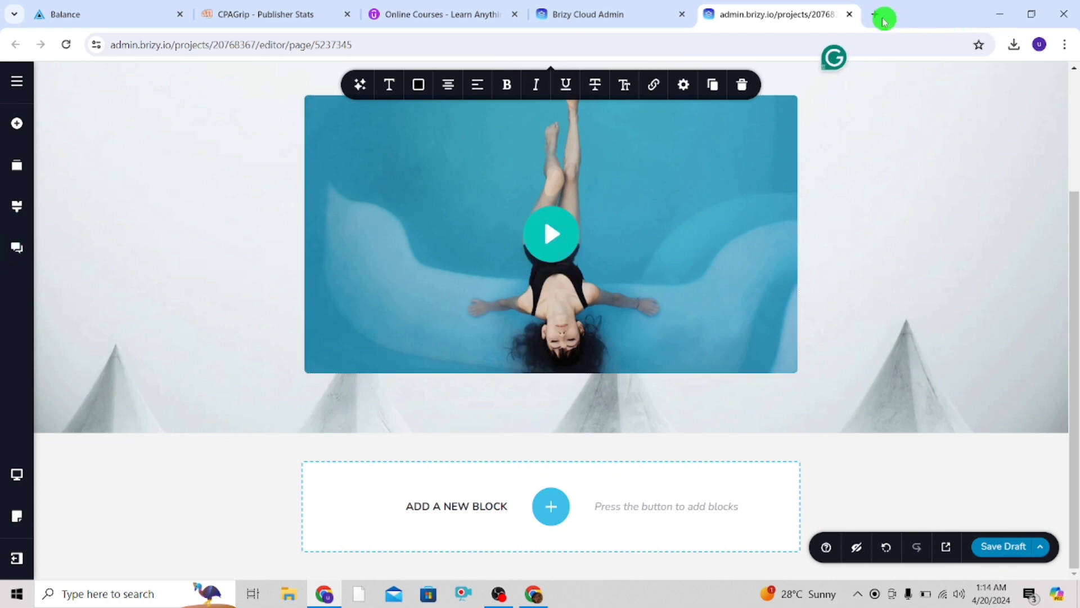
{"action": "left_click", "coordinate": [491, 258]}
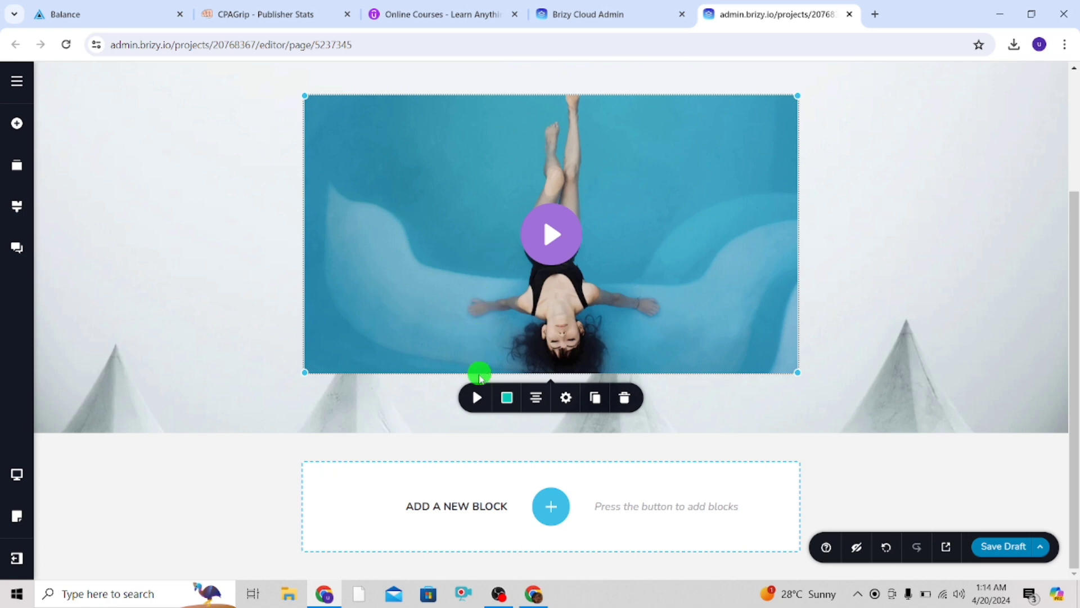
{"action": "left_click", "coordinate": [475, 397]}
{"action": "left_click", "coordinate": [519, 283]}
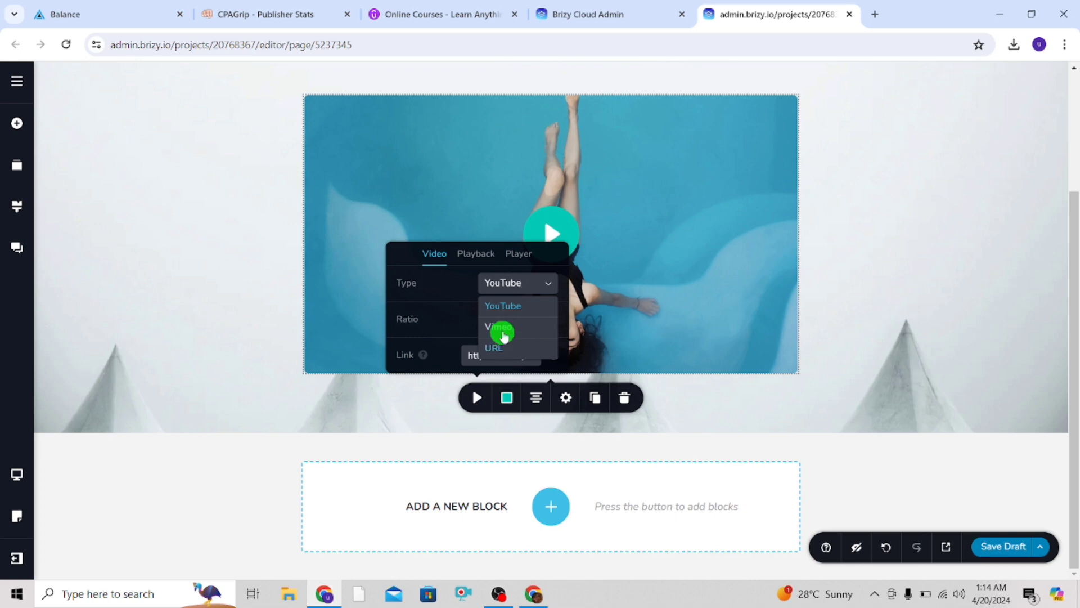
{"action": "left_click", "coordinate": [504, 331]}
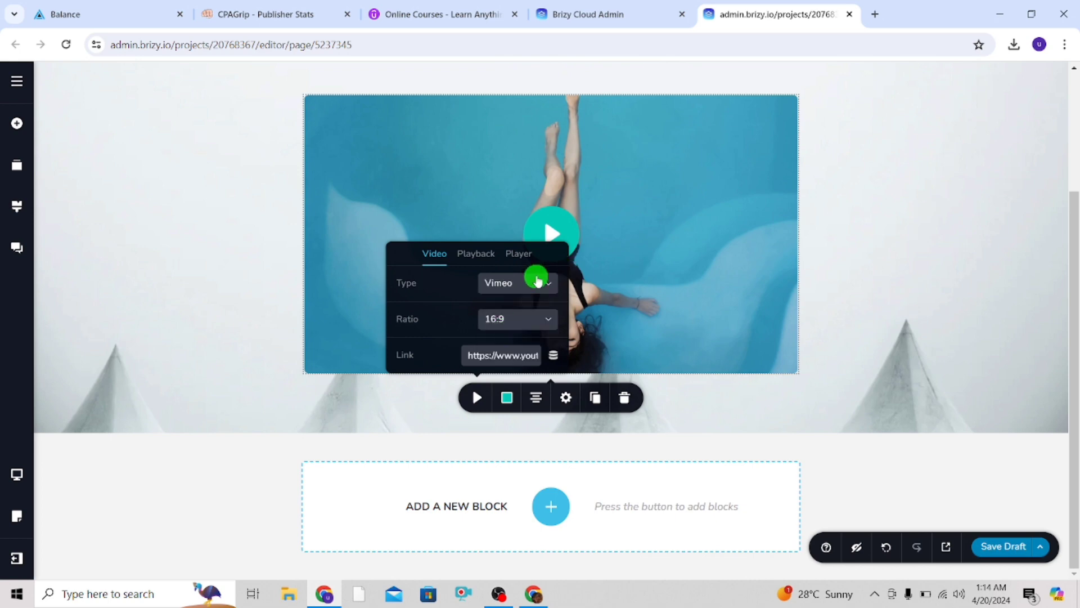
Open vimeo.com in a new browser tab
{"action": "key", "text": "ctrl+t"}
{"action": "left_click", "coordinate": [788, 42]}
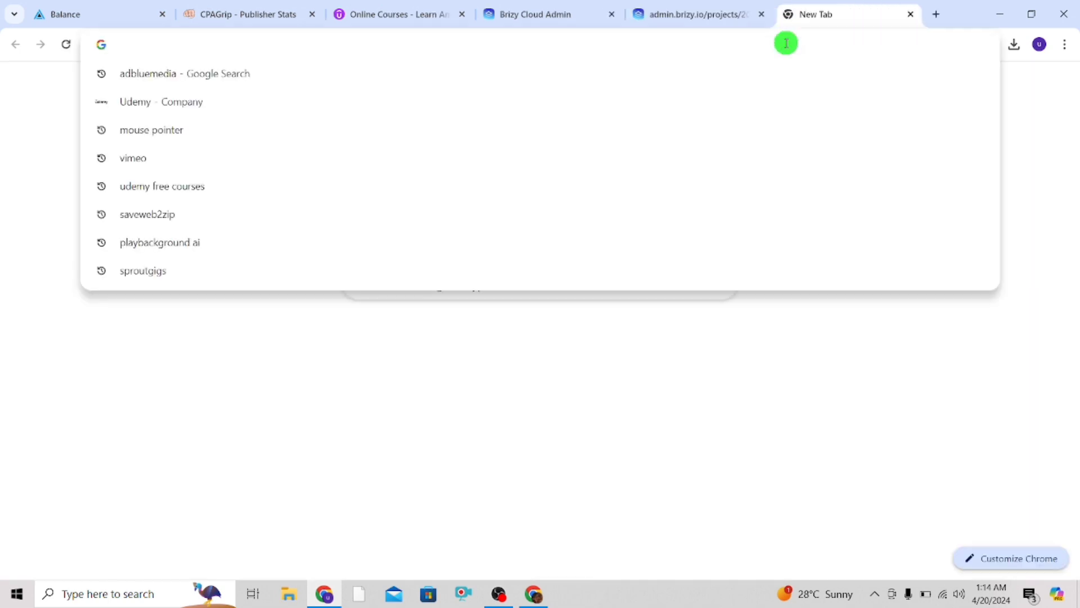
{"action": "type", "text": "vimo"}
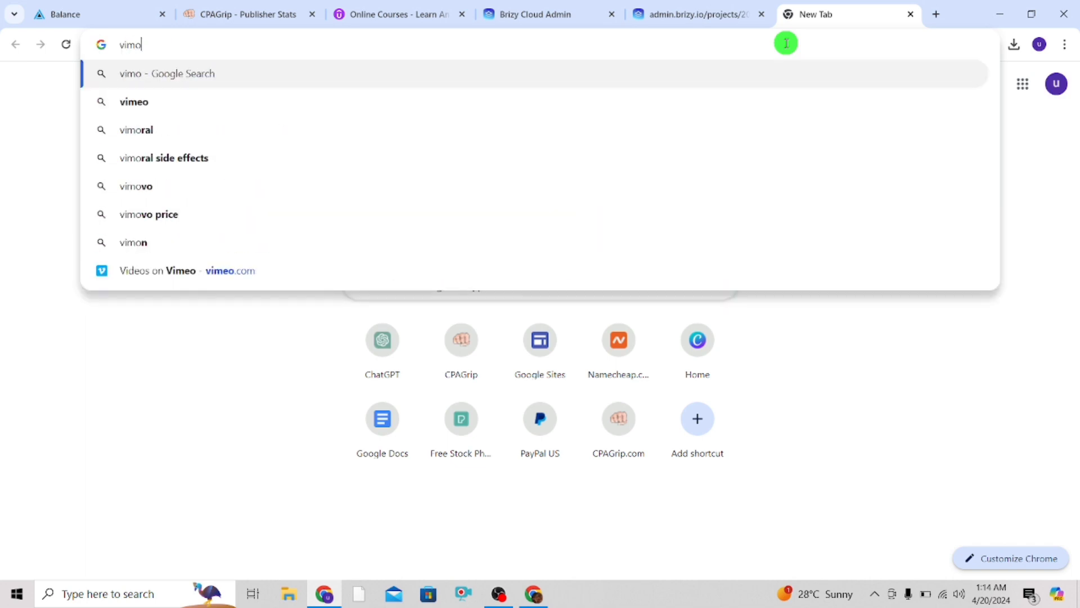
{"action": "key", "text": "BackSpace"}
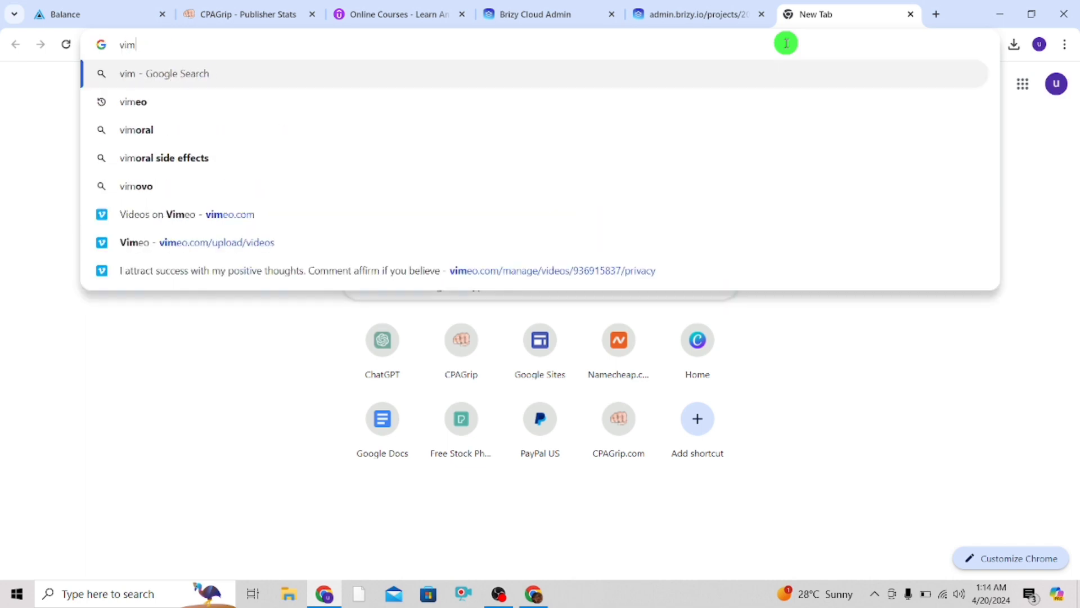
{"action": "type", "text": "eo"}
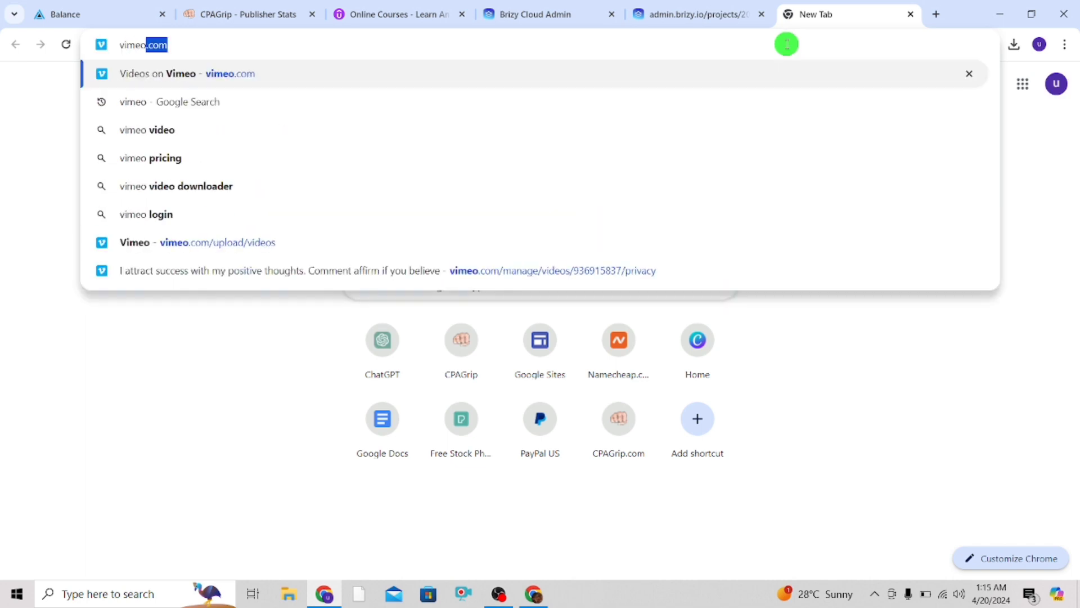
{"action": "key", "text": "Return"}
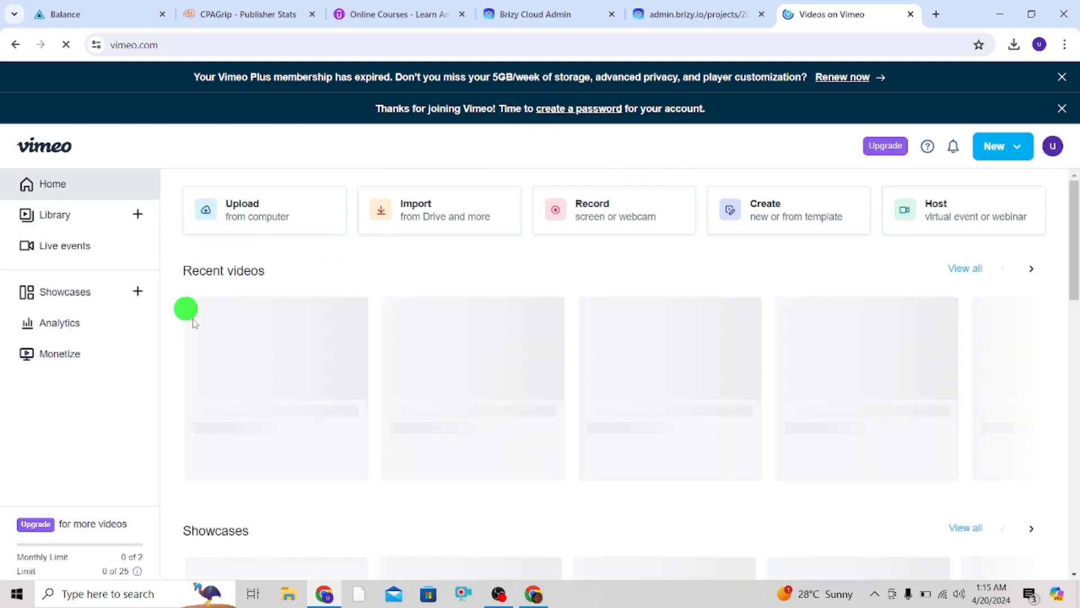
Upload the video file XRecorder_05032024_194247[1] to the Vimeo library
{"action": "left_click", "coordinate": [998, 146]}
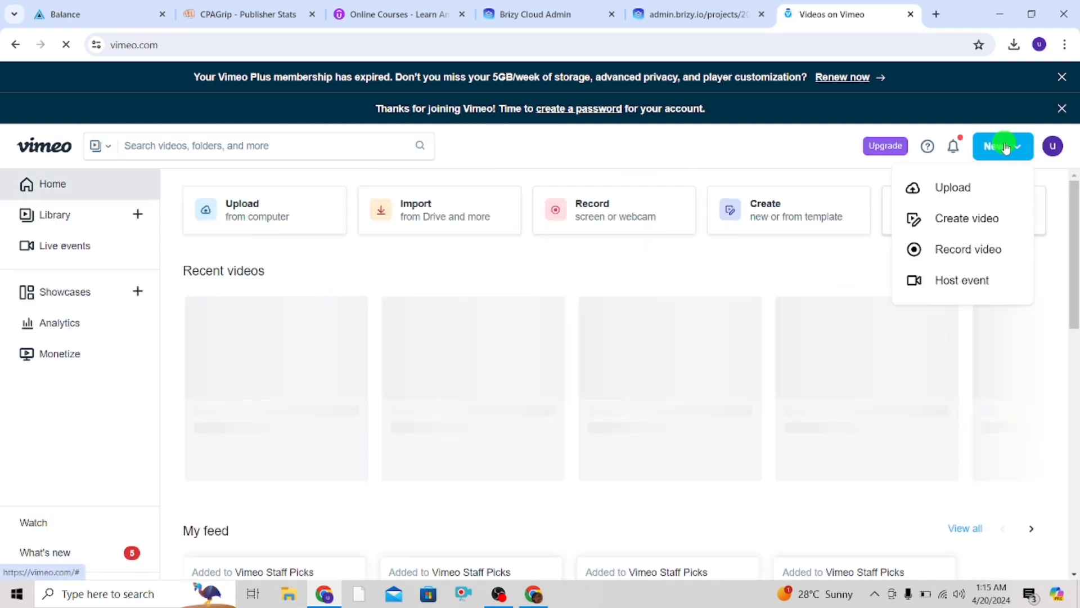
{"action": "left_click", "coordinate": [965, 189]}
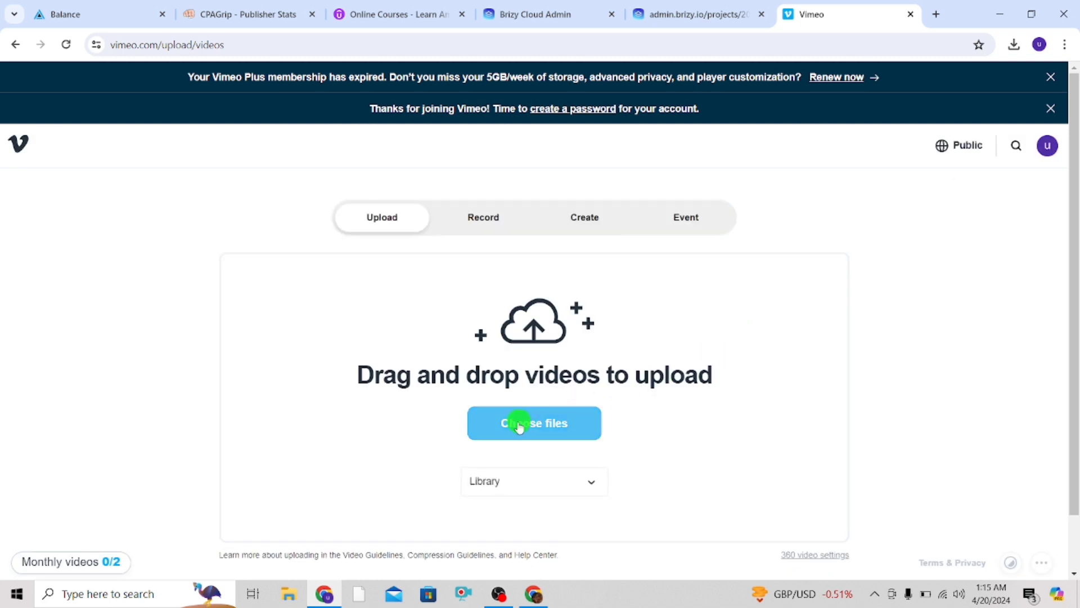
{"action": "left_click", "coordinate": [517, 421]}
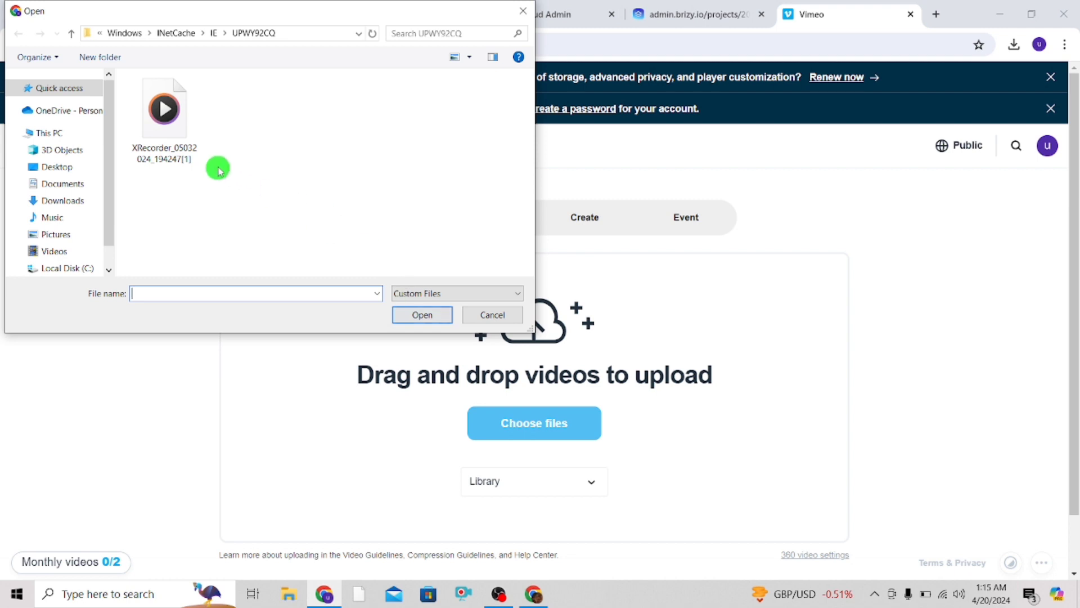
{"action": "left_click", "coordinate": [172, 121]}
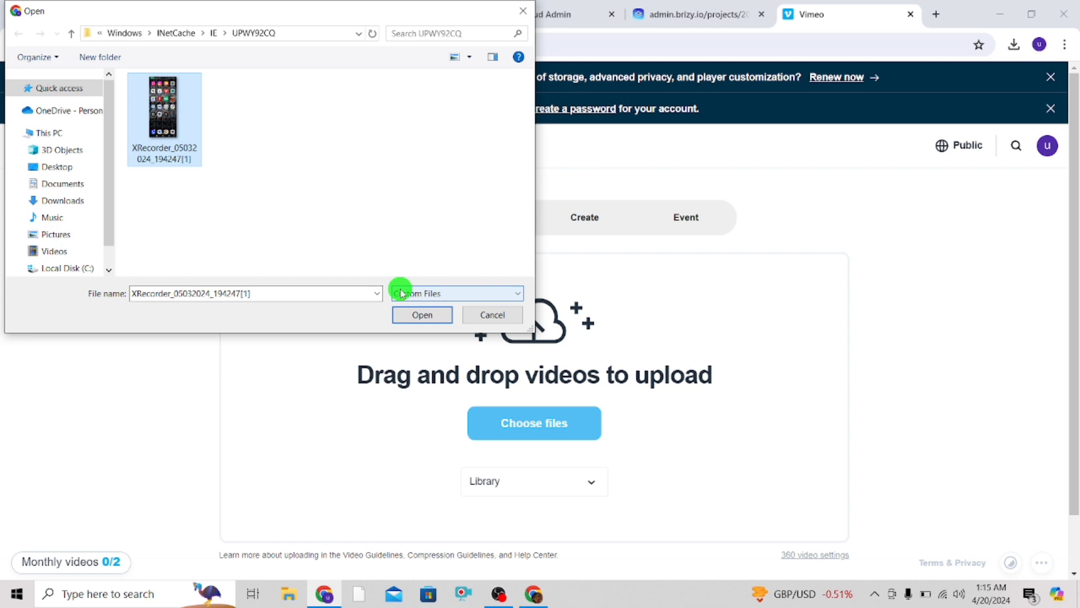
{"action": "left_click", "coordinate": [427, 316]}
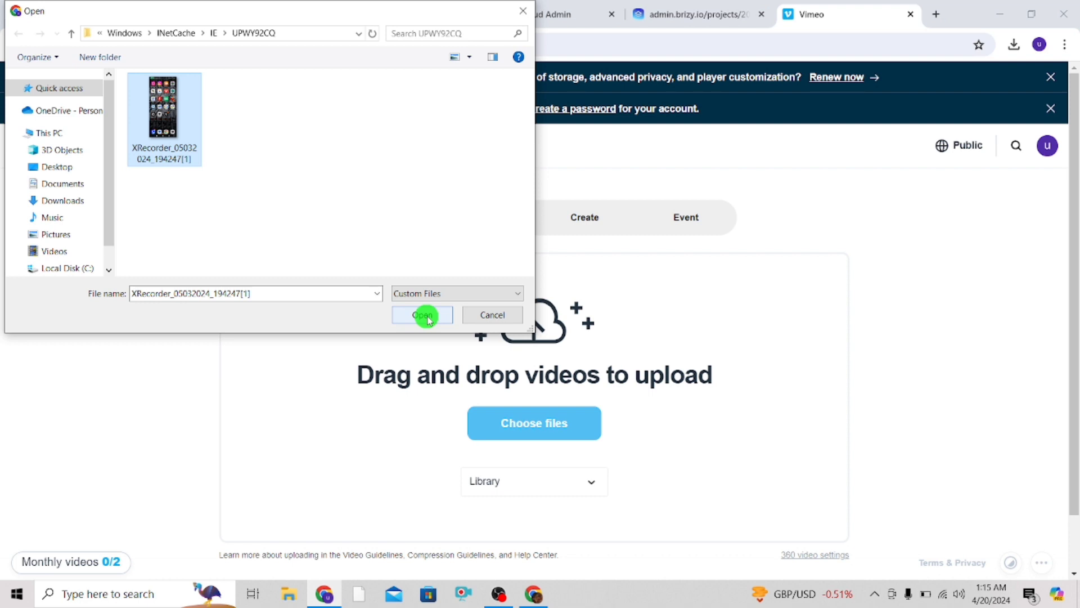
{"action": "left_click", "coordinate": [428, 316]}
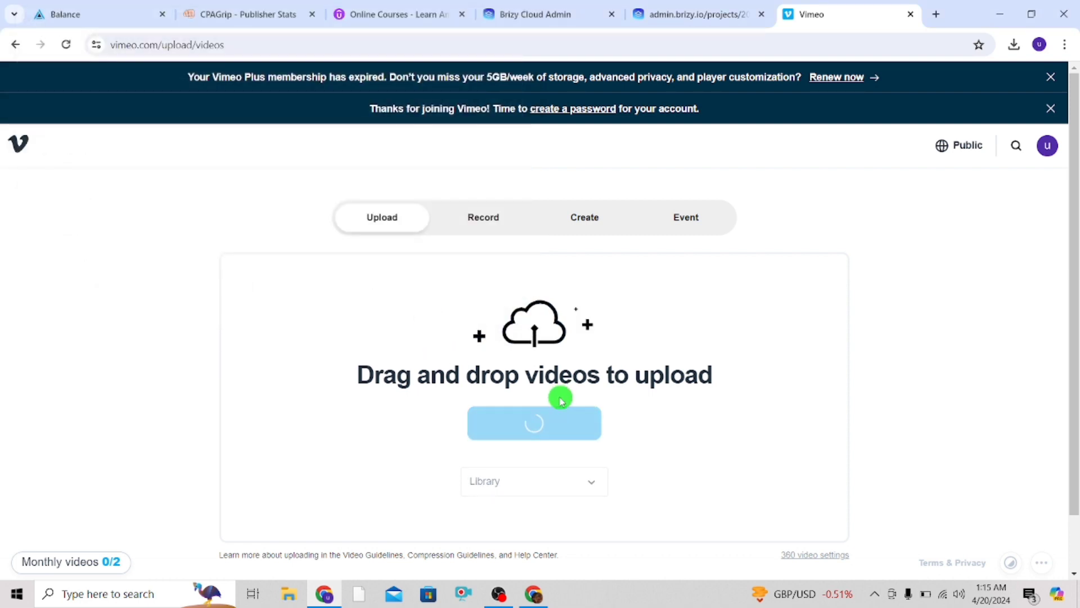
{"action": "scroll", "coordinate": [490, 328], "scroll_direction": "down", "scroll_amount": 1}
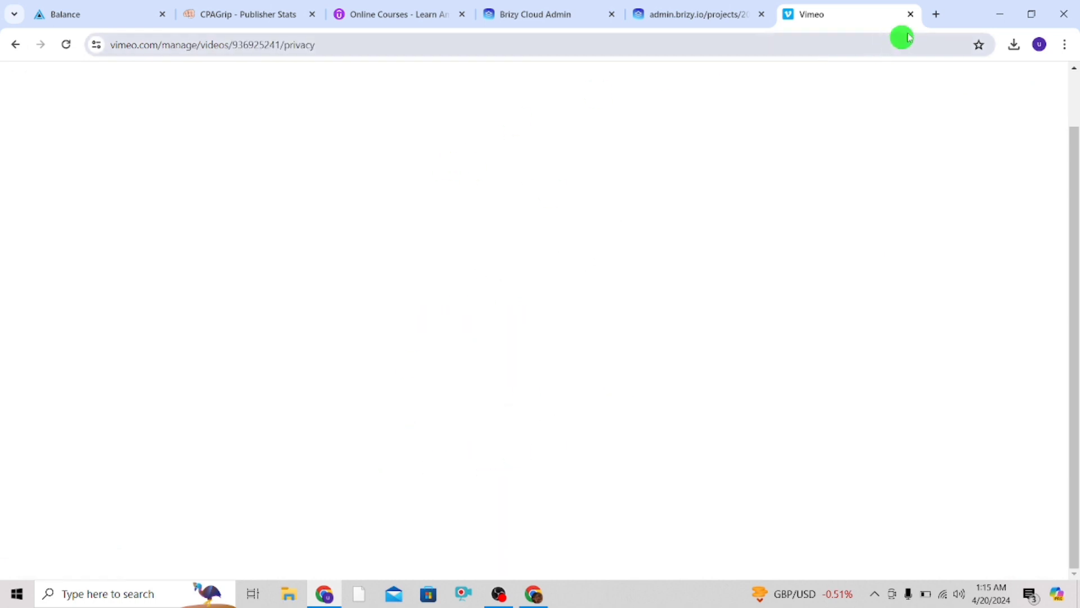
Search Google Images for "udemy free courses" in a new tab and browse for a suitable cover picture
{"action": "left_click", "coordinate": [941, 17]}
{"action": "left_click", "coordinate": [845, 48]}
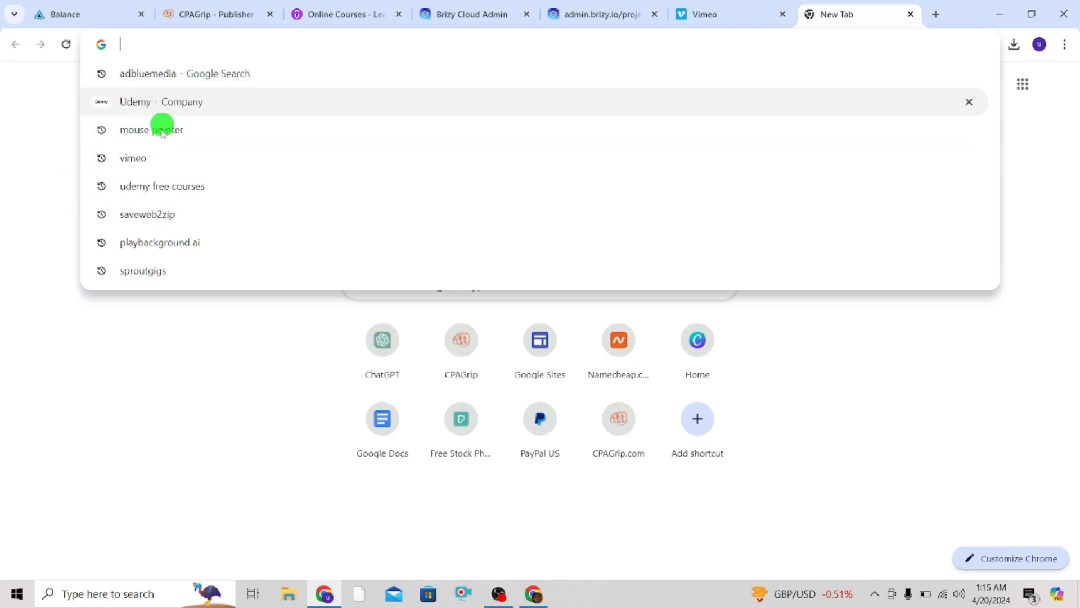
{"action": "left_click", "coordinate": [158, 190]}
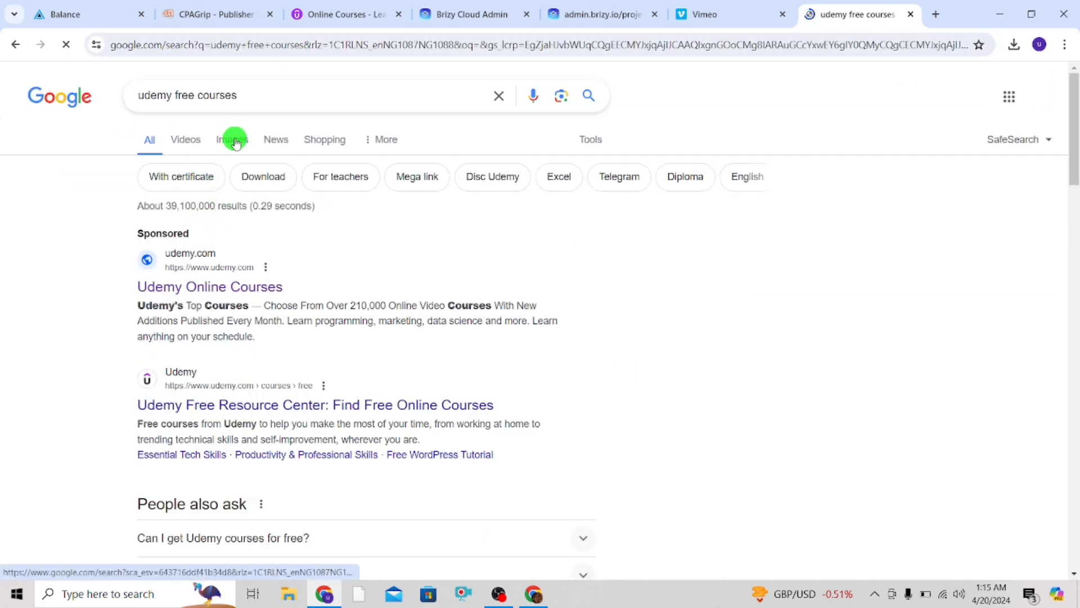
{"action": "left_click", "coordinate": [235, 141]}
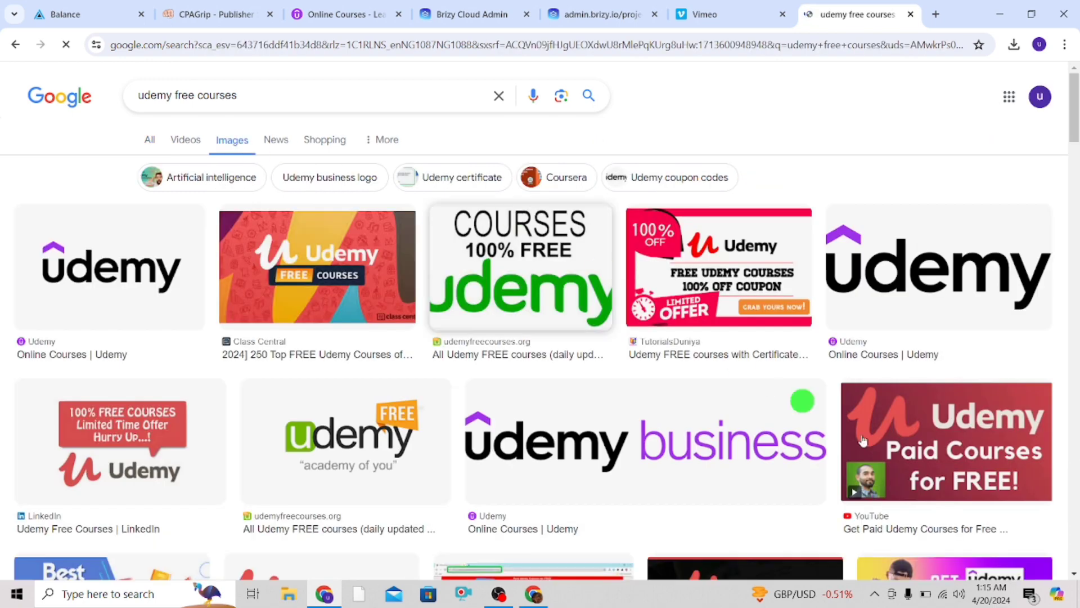
{"action": "scroll", "coordinate": [424, 338], "scroll_direction": "down", "scroll_amount": 5}
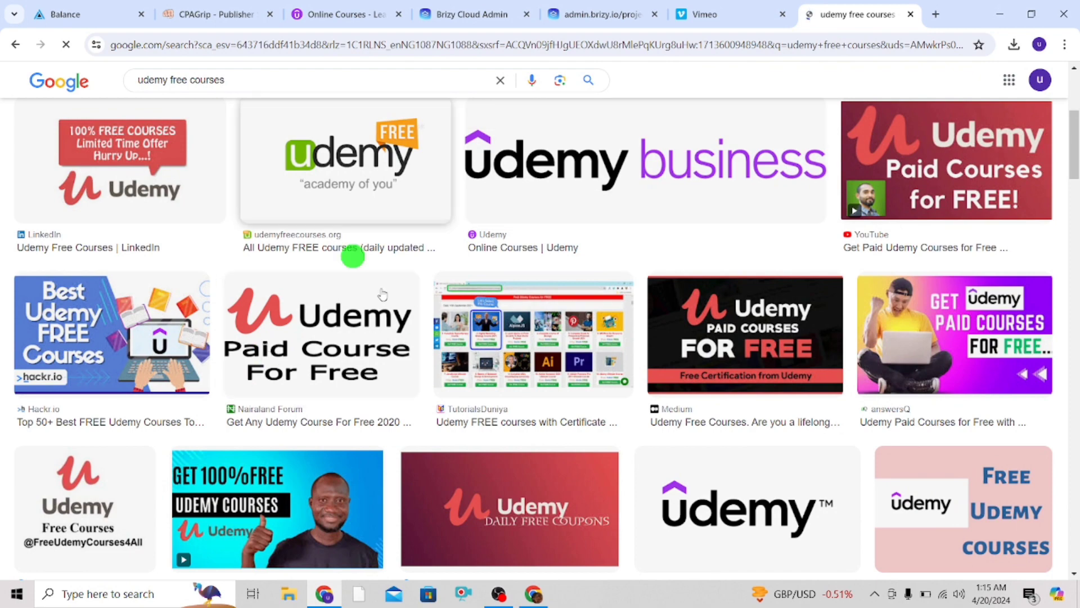
Save Medium's "Udemy Paid Courses For Free" image to the Downloads folder as the JPEG "images (1)"
{"action": "left_click", "coordinate": [743, 341]}
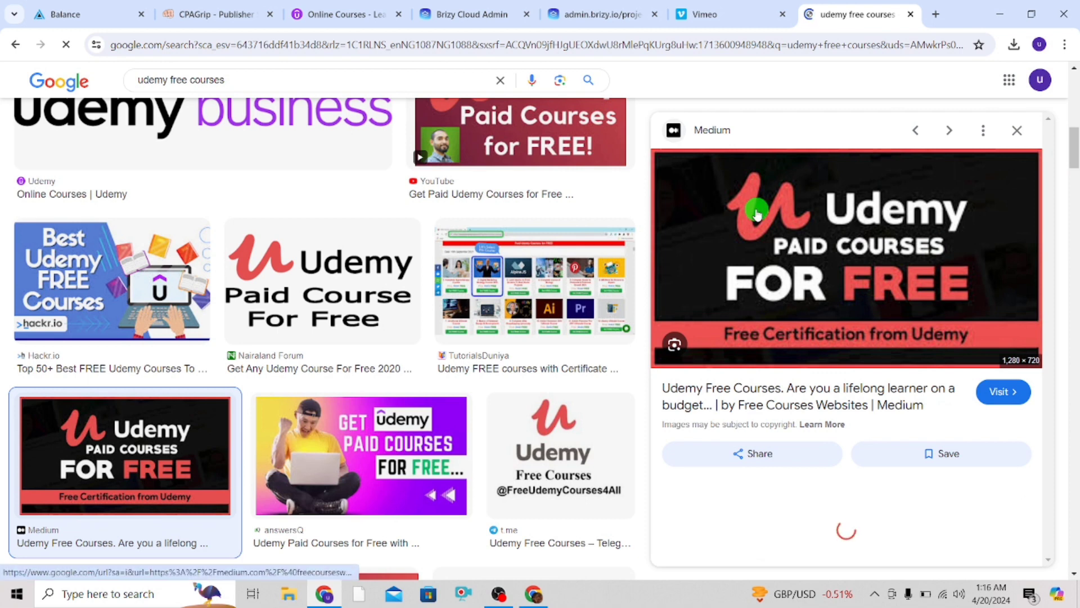
{"action": "right_click", "coordinate": [756, 210]}
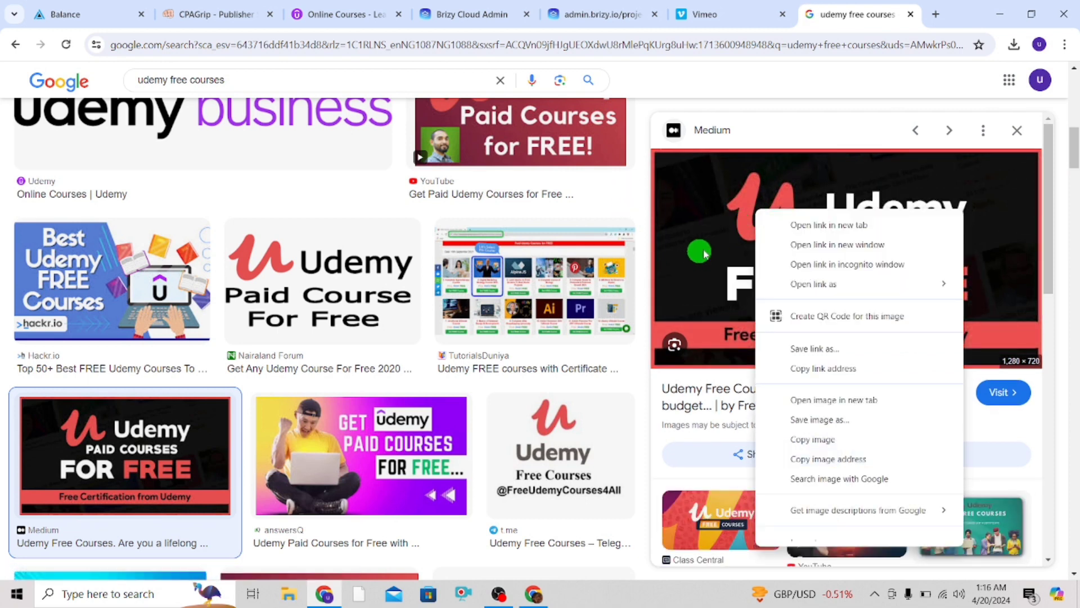
{"action": "left_click", "coordinate": [824, 427]}
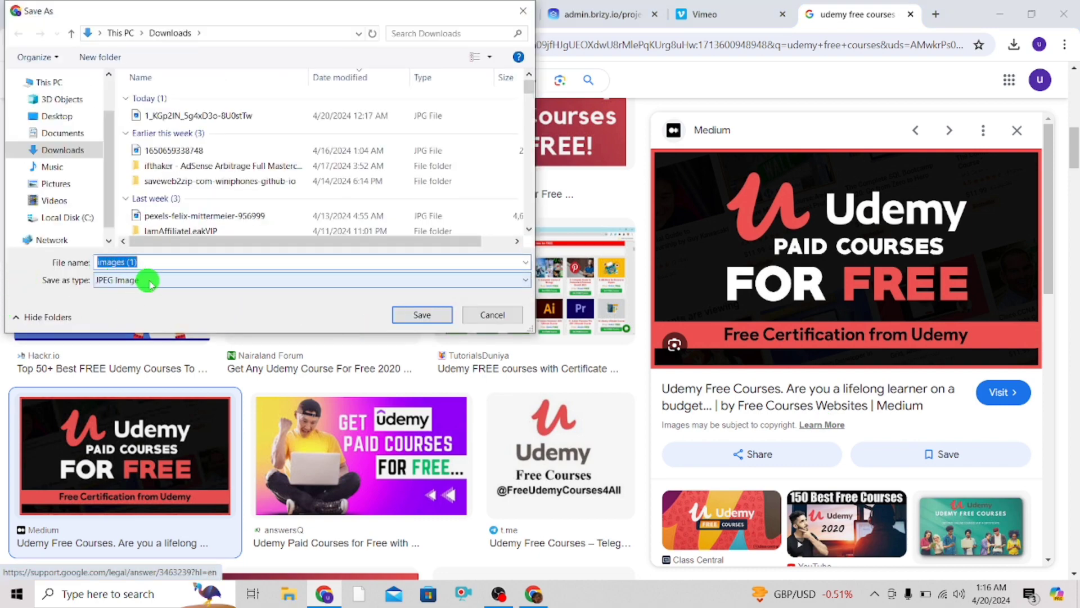
{"action": "left_click", "coordinate": [426, 313]}
Return to the Brizy page editor and enable looping in the video's playback settings
{"action": "left_click", "coordinate": [730, 4]}
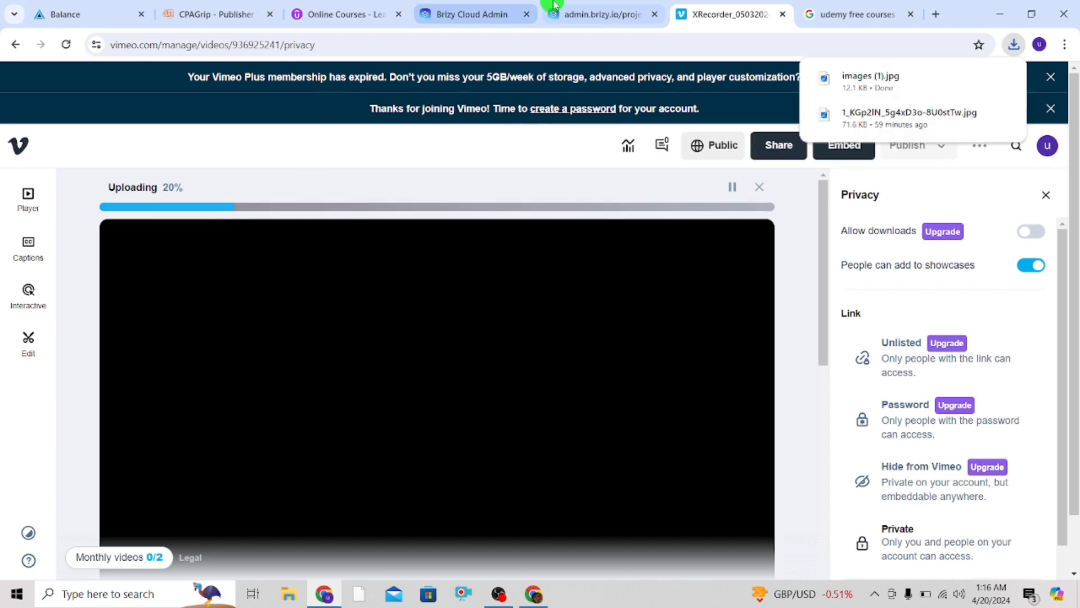
{"action": "left_click", "coordinate": [581, 12]}
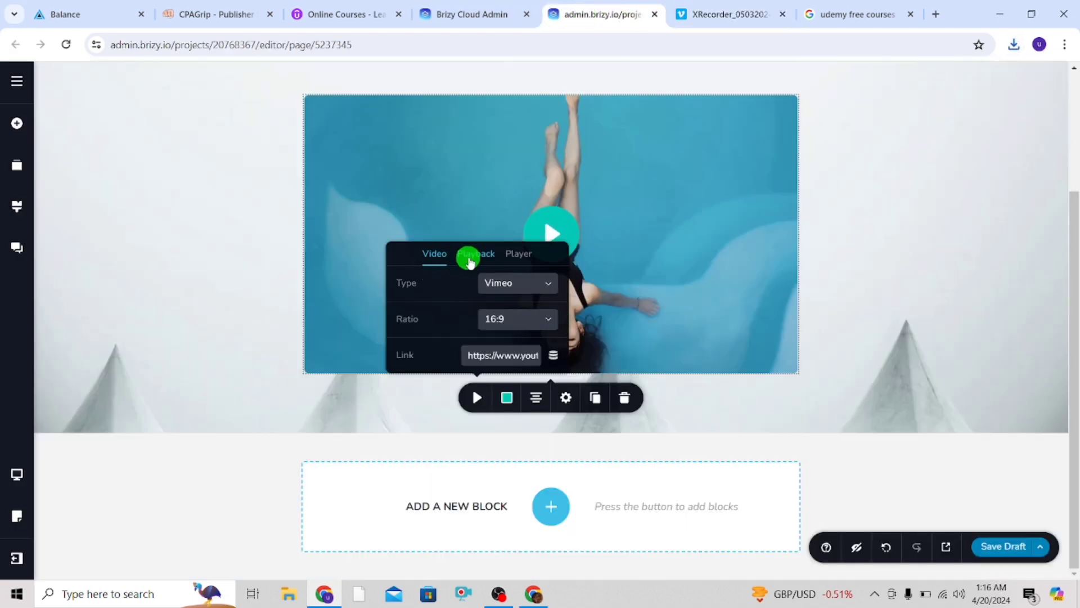
{"action": "left_click", "coordinate": [476, 254]}
{"action": "left_click", "coordinate": [543, 318]}
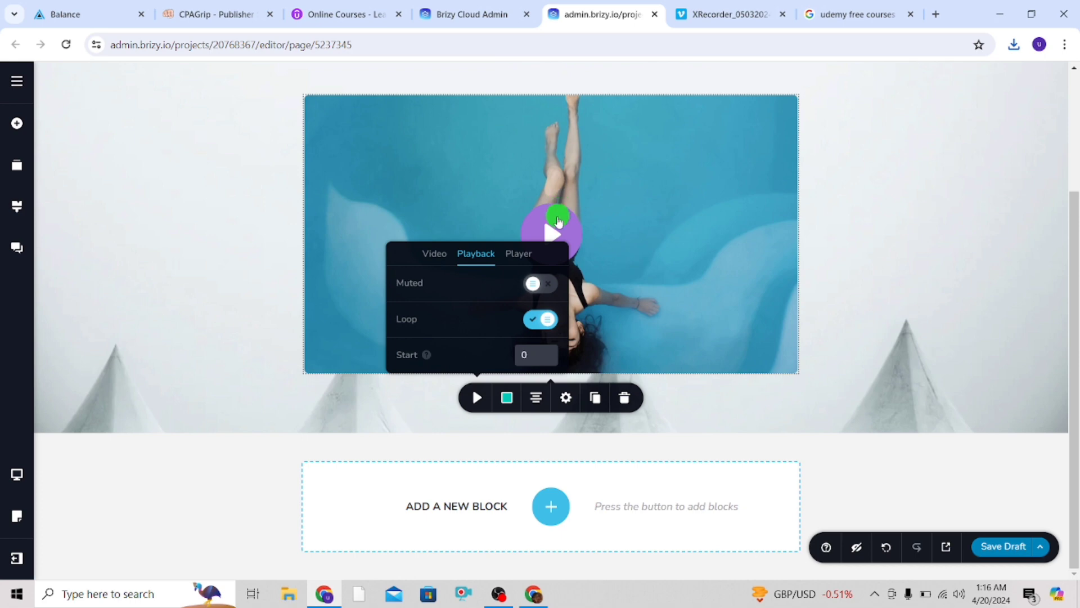
Replace the video's cover image with the file 1_KGp2IN_5g4xD3o-8U0stTw from the Downloads folder
{"action": "left_click", "coordinate": [515, 253]}
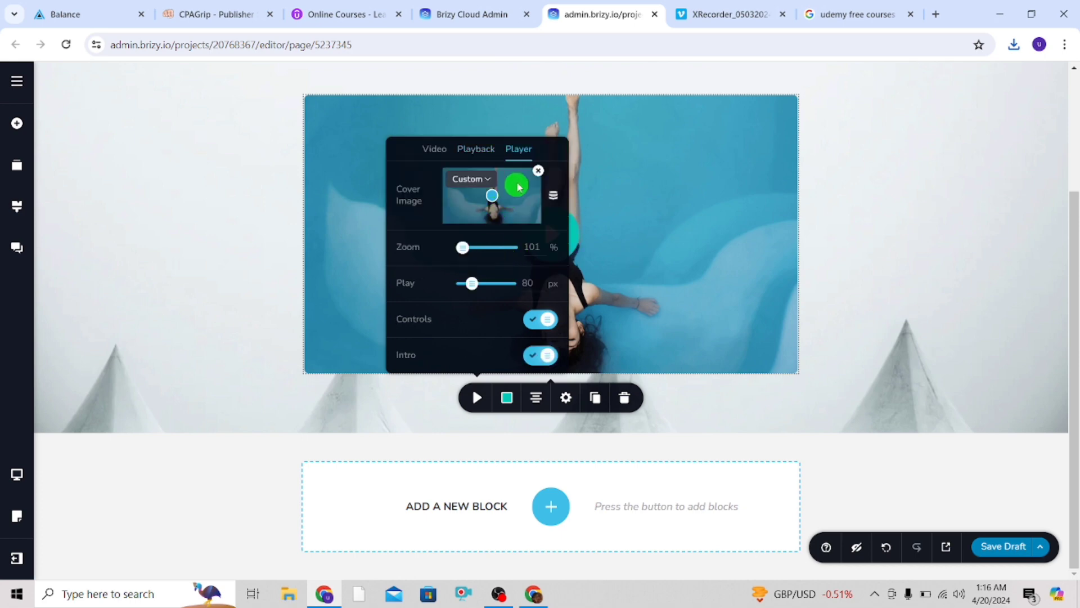
{"action": "left_click", "coordinate": [538, 171]}
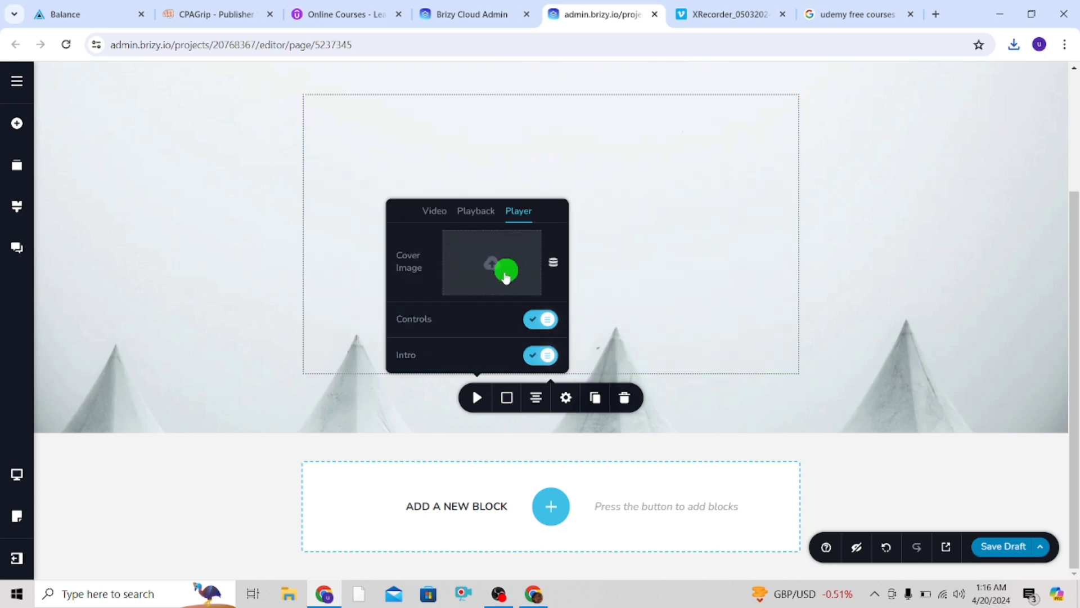
{"action": "left_click", "coordinate": [498, 262]}
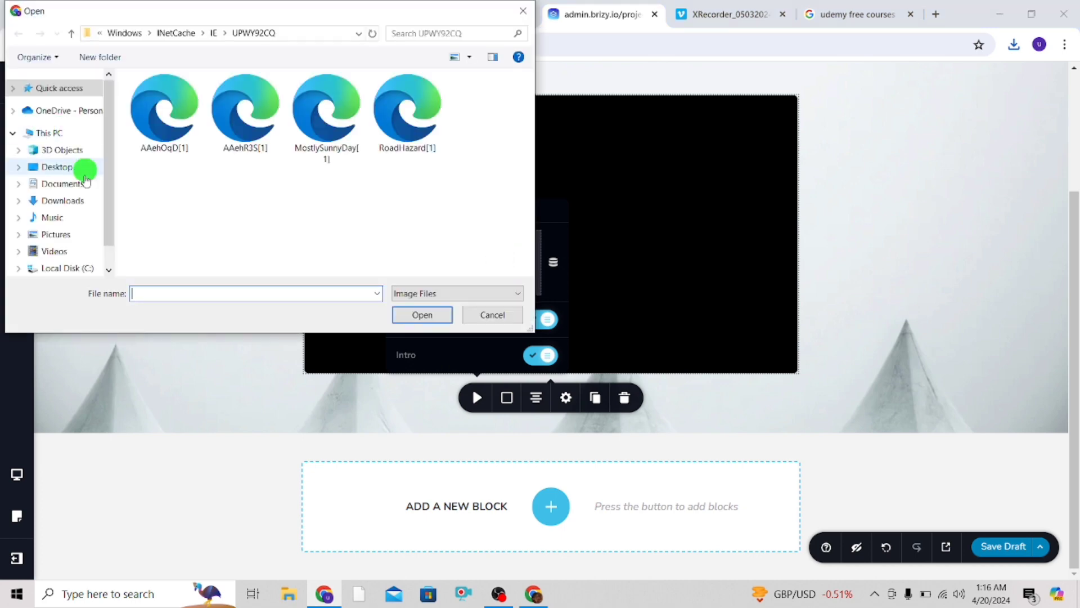
{"action": "left_click", "coordinate": [78, 200]}
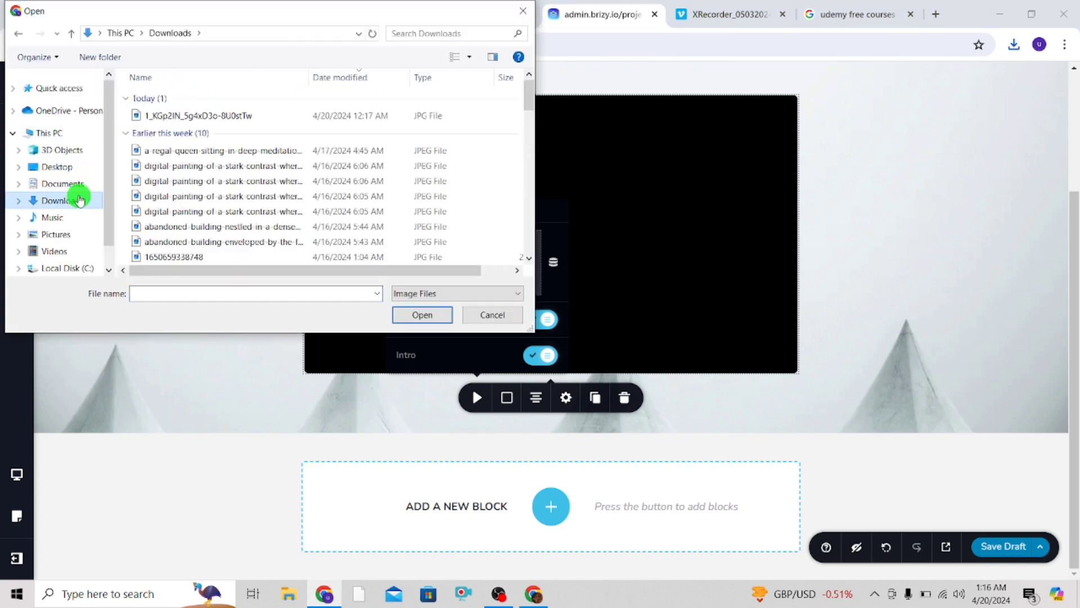
{"action": "left_click", "coordinate": [200, 115]}
{"action": "left_click", "coordinate": [421, 314]}
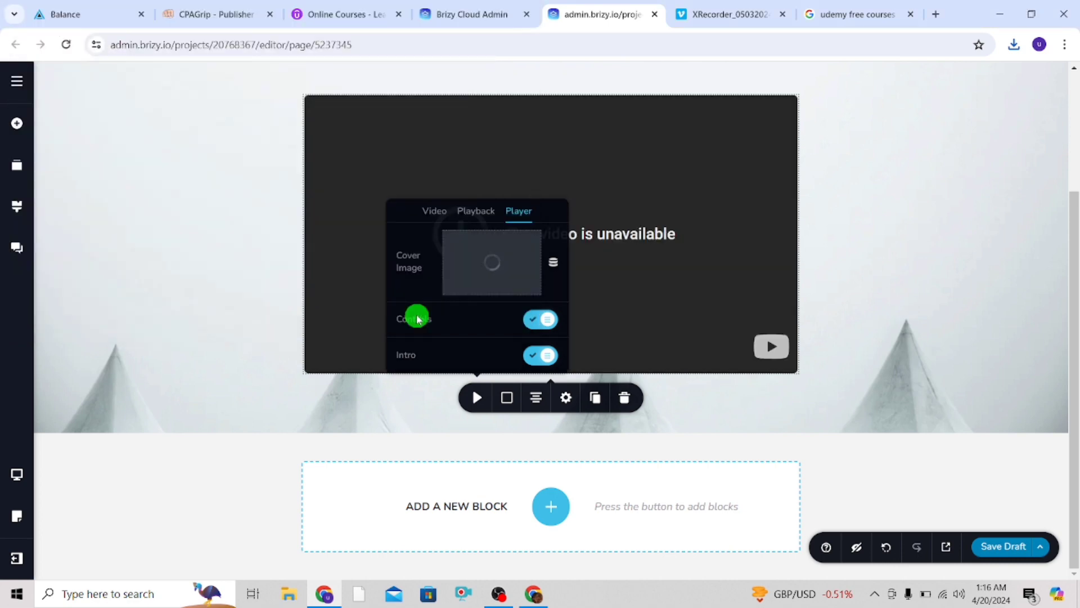
{"action": "left_click", "coordinate": [899, 186]}
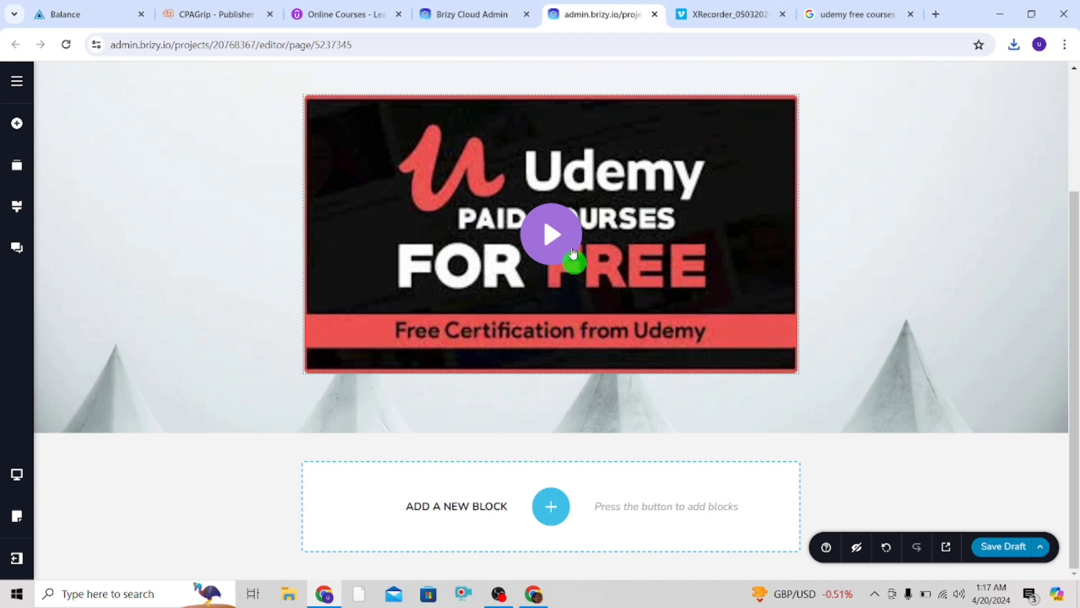
Review the video element's source settings and check the upload progress of the video on Vimeo
{"action": "left_click", "coordinate": [363, 243]}
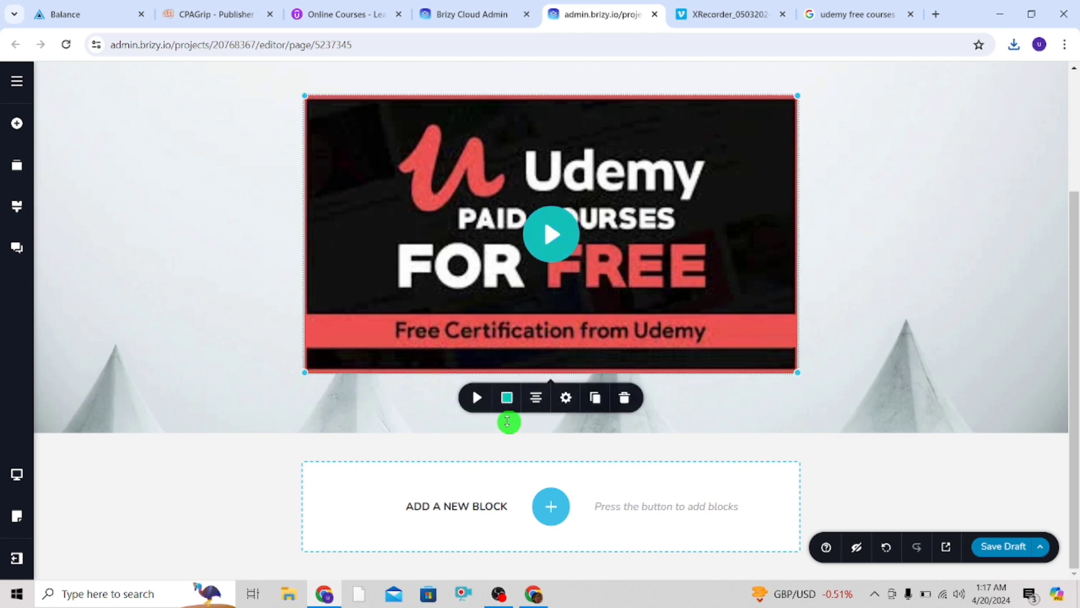
{"action": "left_click", "coordinate": [479, 401]}
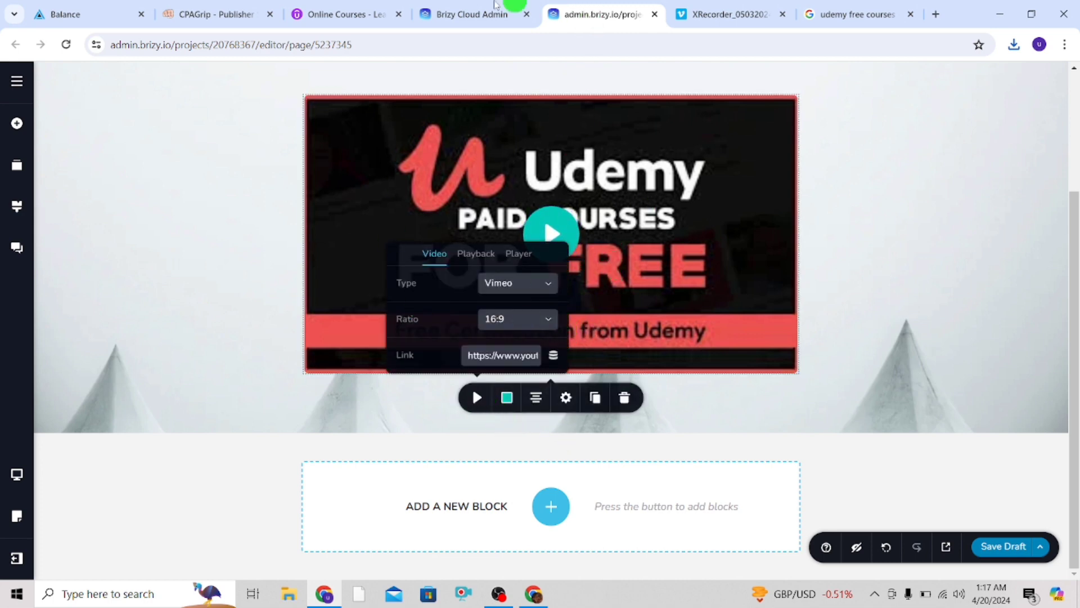
{"action": "left_click", "coordinate": [733, 12]}
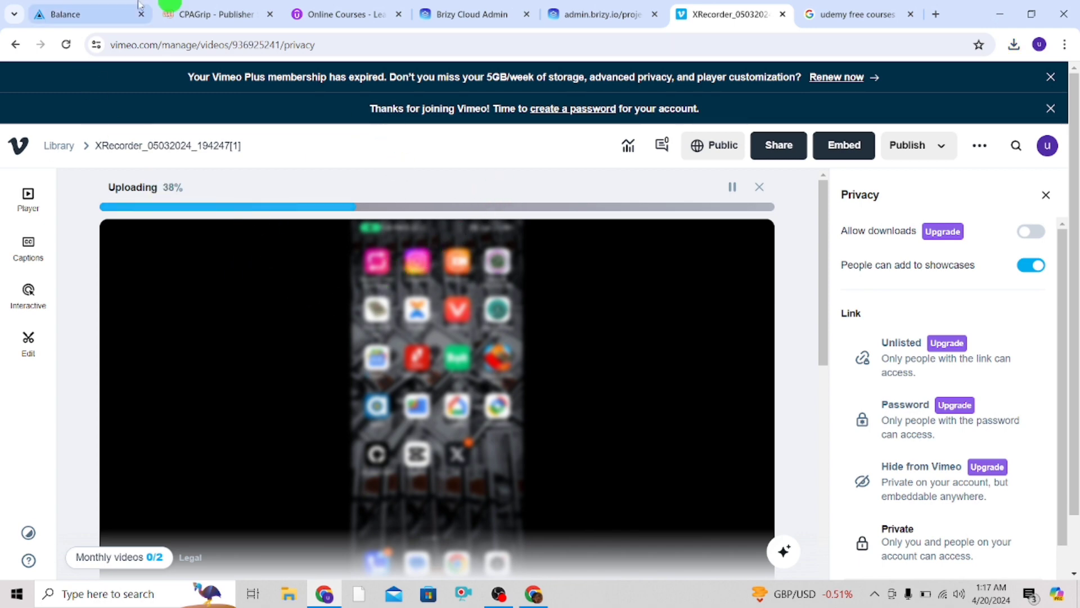
Switch to CPAGrip, start a new content locker under the monetization tools and agree to its terms of service
{"action": "left_click", "coordinate": [242, 12]}
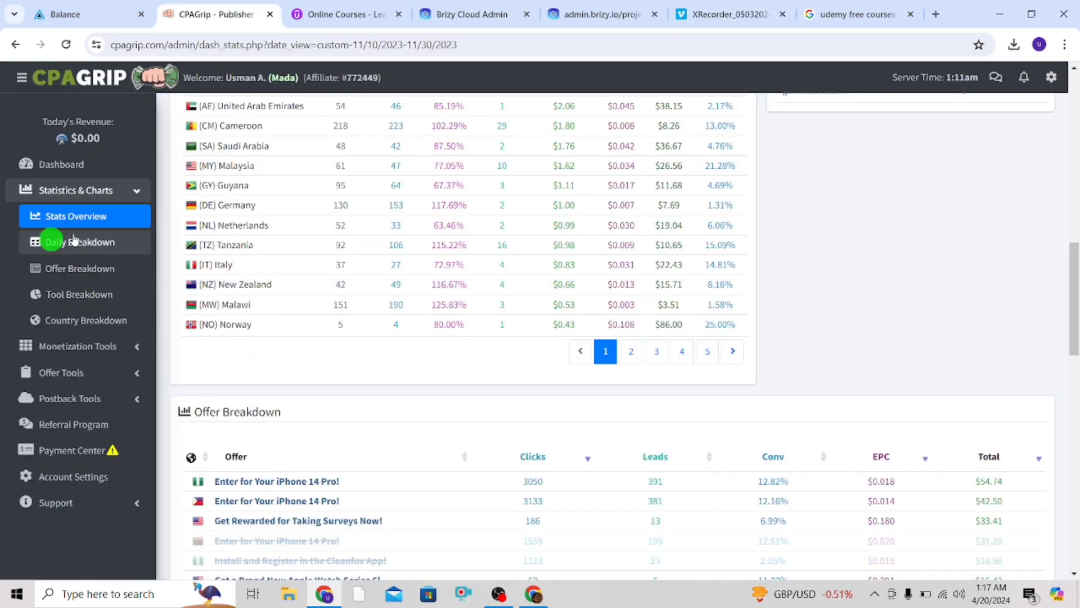
{"action": "left_click", "coordinate": [124, 190]}
{"action": "left_click", "coordinate": [100, 223]}
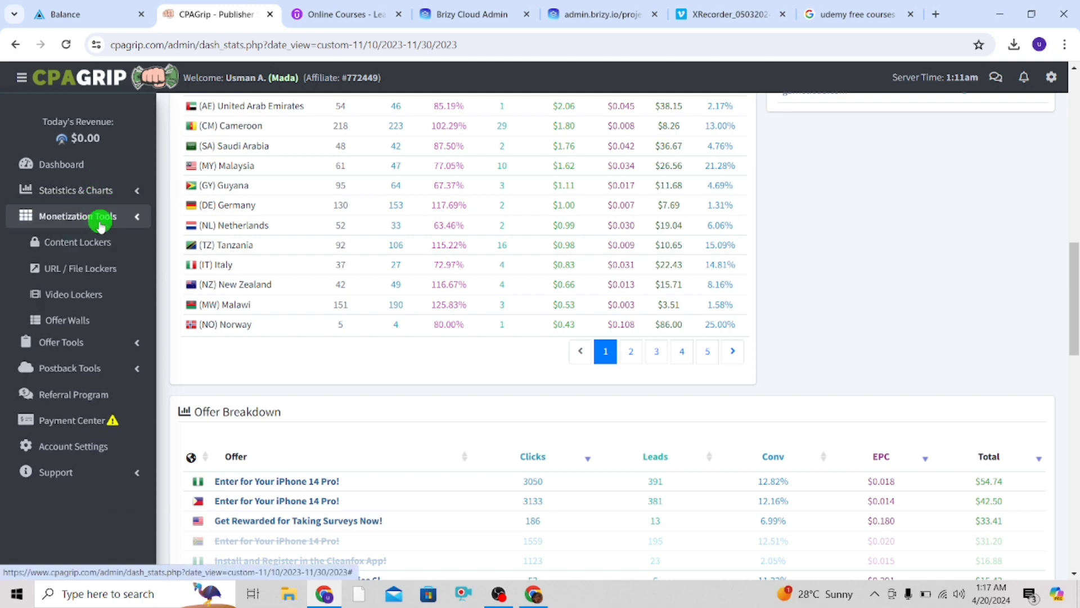
{"action": "left_click", "coordinate": [63, 246]}
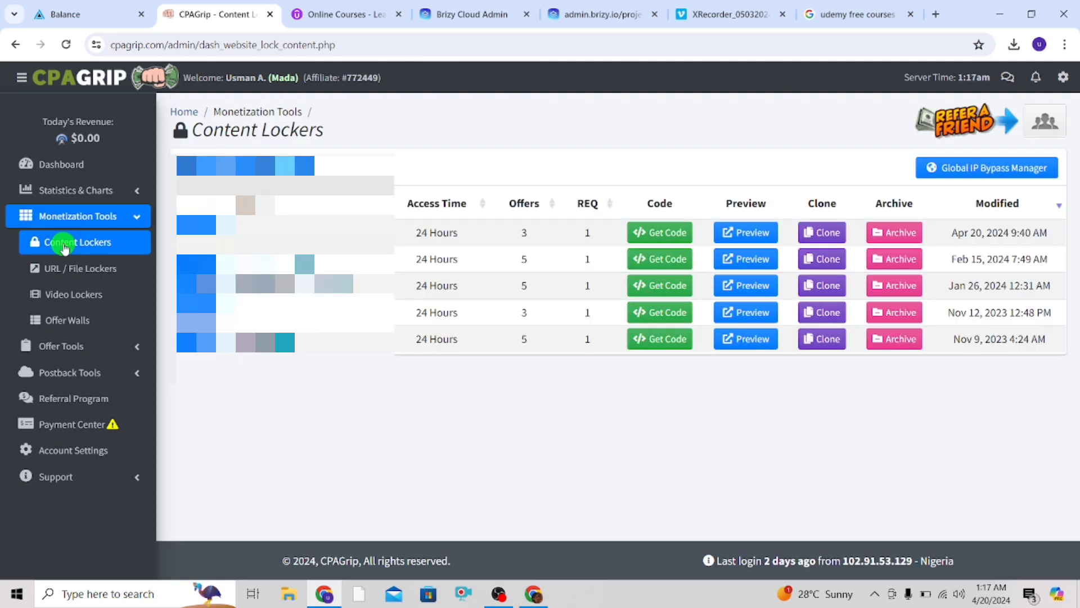
{"action": "left_click", "coordinate": [250, 166]}
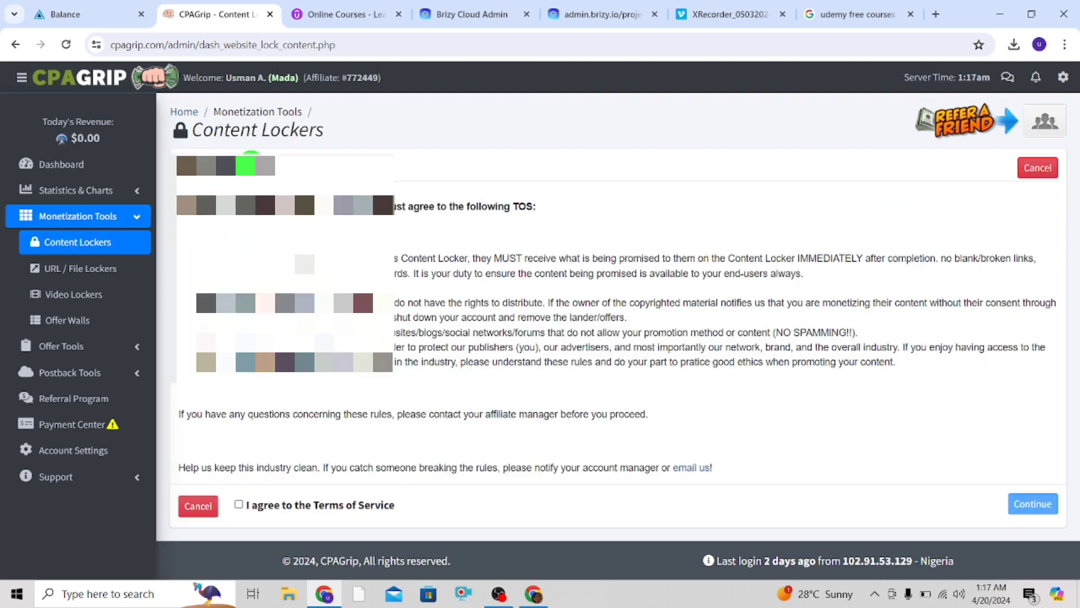
{"action": "left_click", "coordinate": [238, 504]}
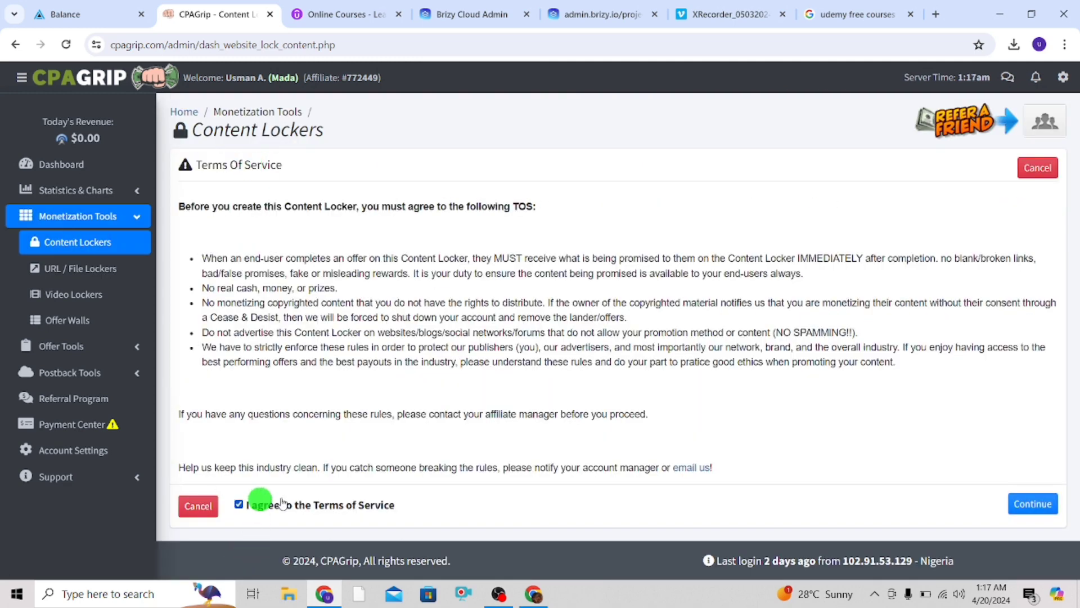
{"action": "left_click", "coordinate": [1028, 505]}
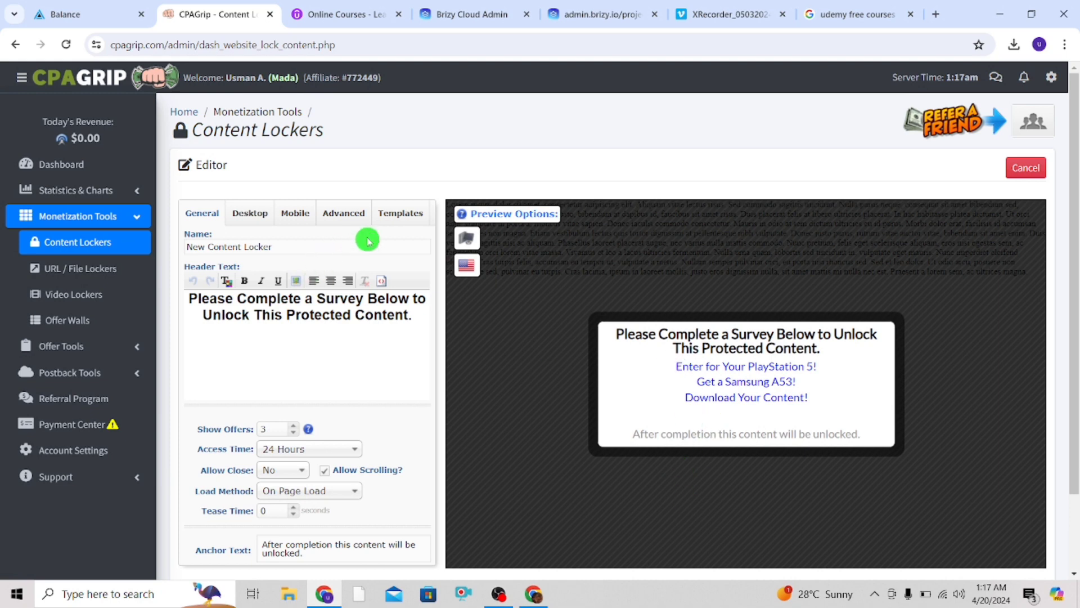
Look over the locker templates, return to the general settings and name the content locker "udemy"
{"action": "left_click", "coordinate": [382, 222]}
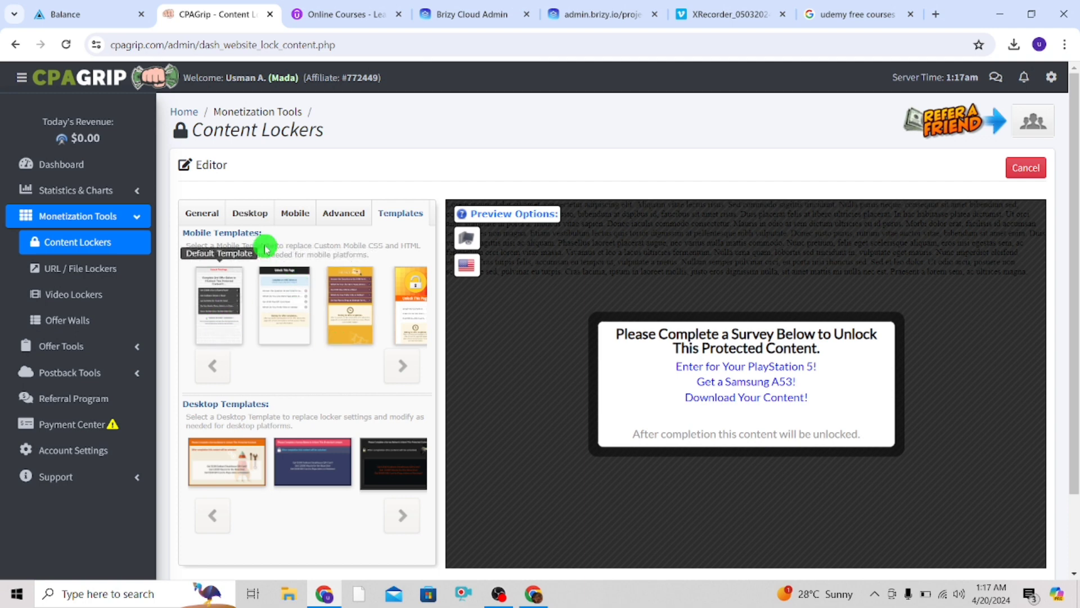
{"action": "left_click", "coordinate": [195, 220]}
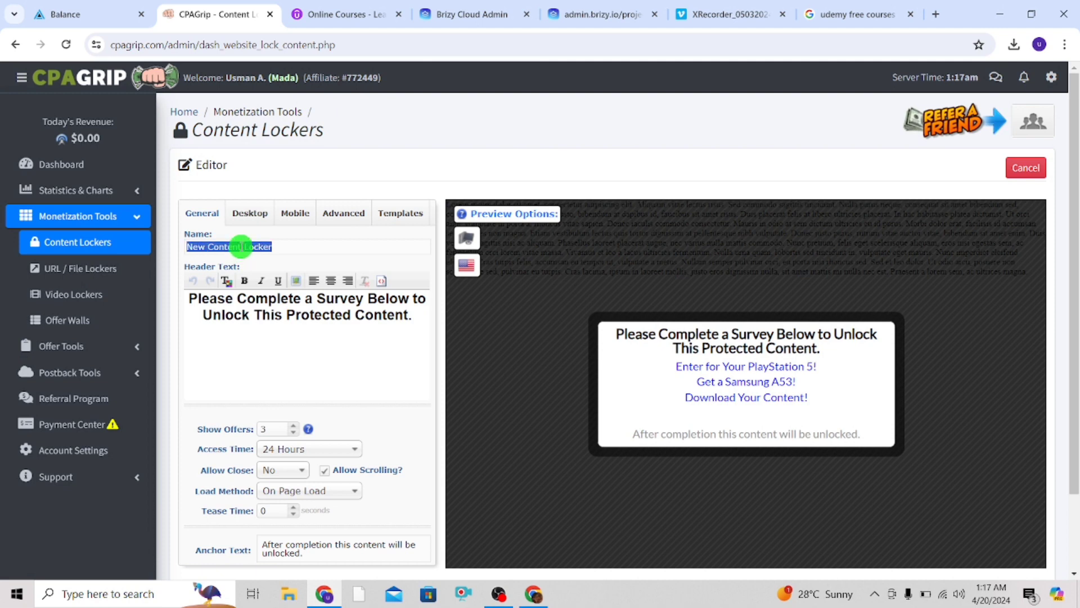
{"action": "key", "text": "BackSpace"}
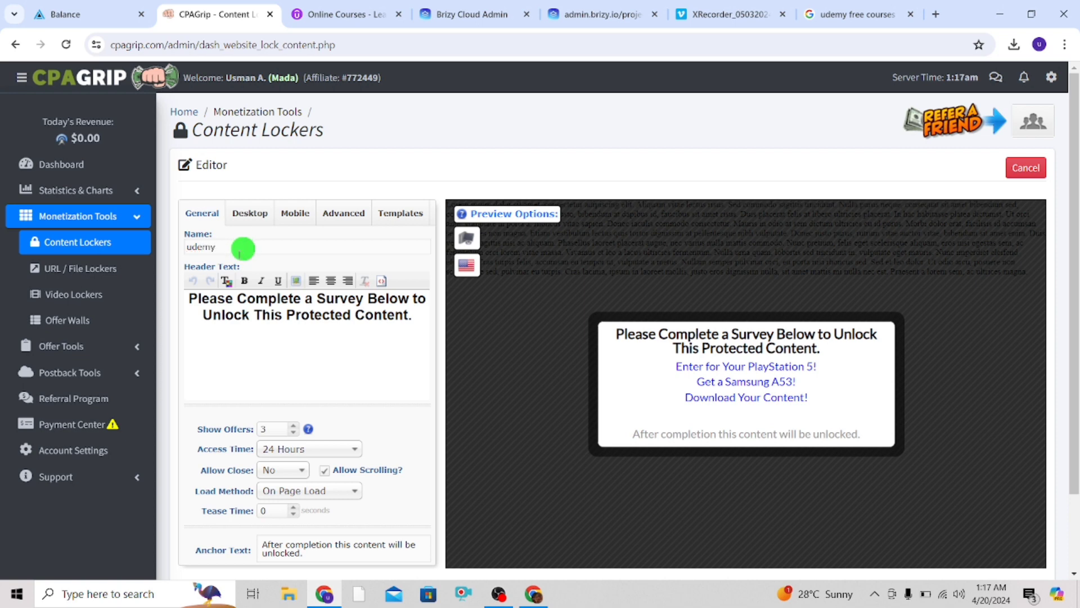
Replace the locker's header text with "Complete one offer below to get the free guide"
{"action": "left_click", "coordinate": [198, 297]}
{"action": "triple_click", "coordinate": [218, 298]}
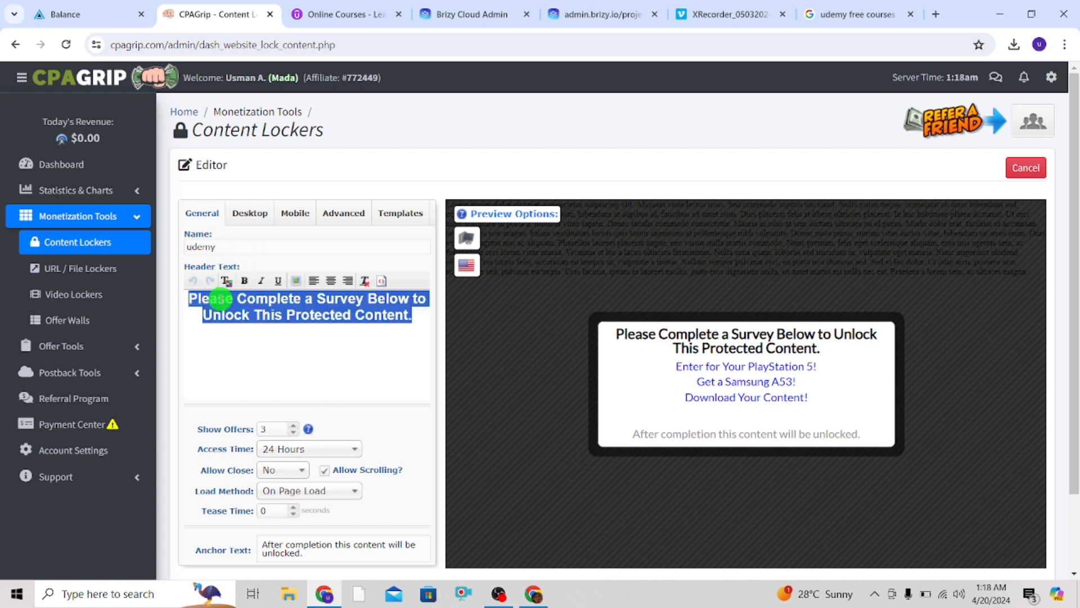
{"action": "key", "text": "BackSpace"}
{"action": "type", "text": "C"}
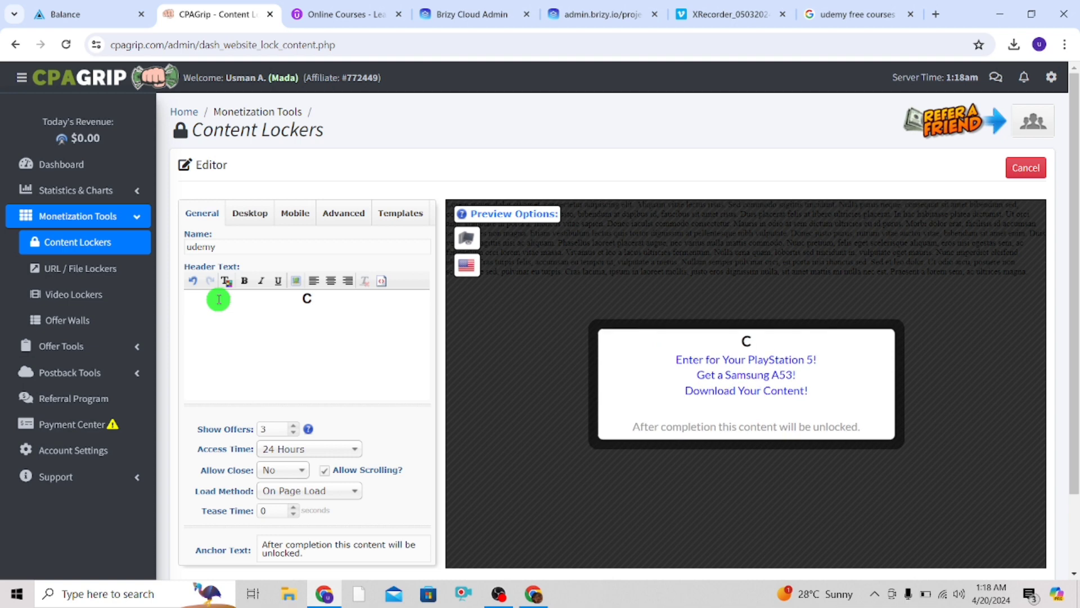
{"action": "type", "text": "omple"}
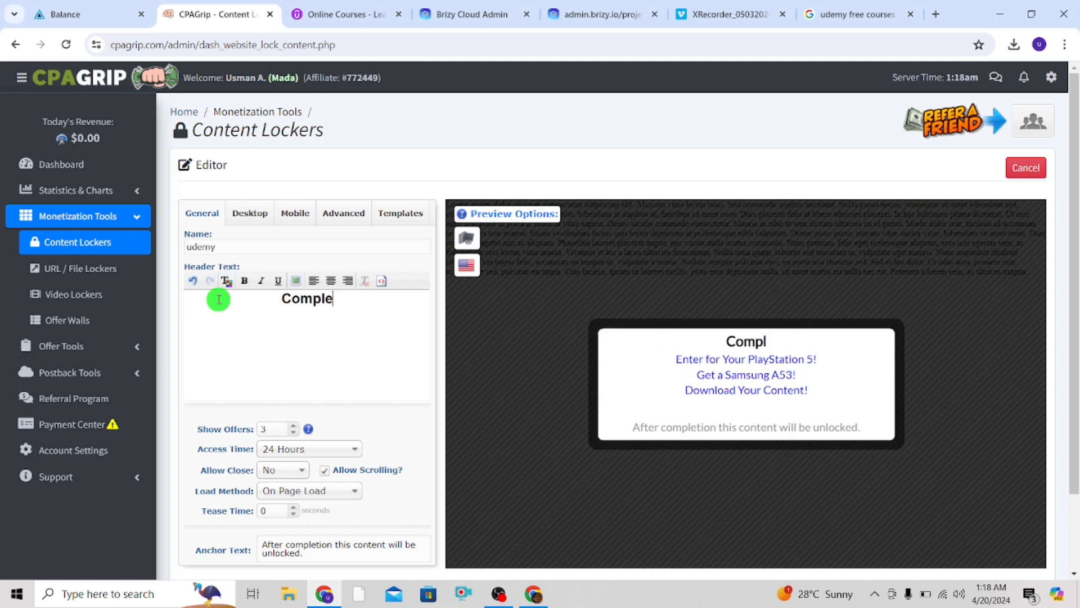
{"action": "type", "text": "te one"}
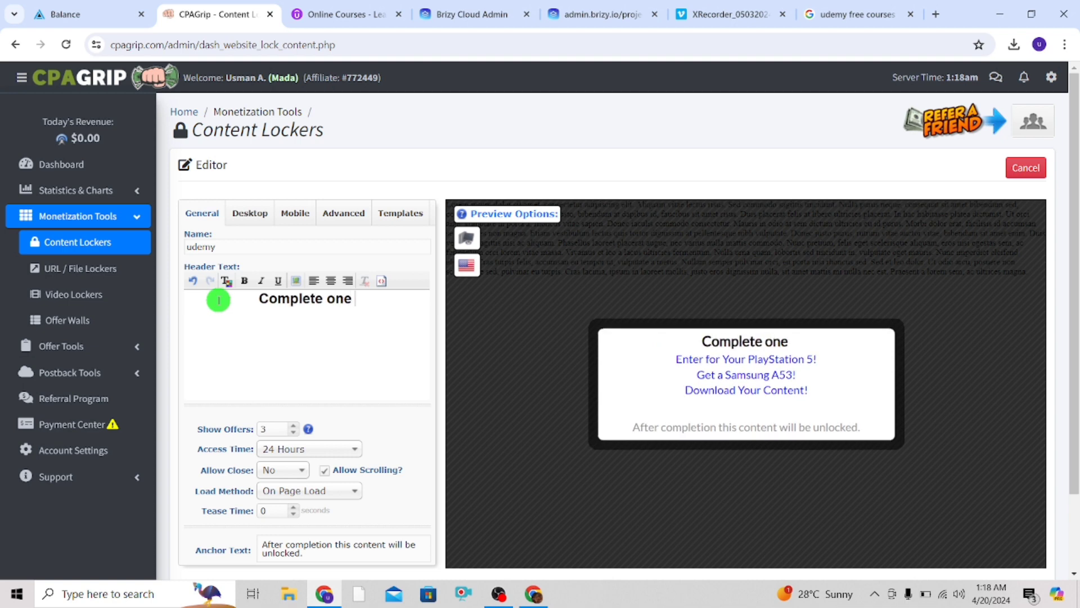
{"action": "type", "text": " off"}
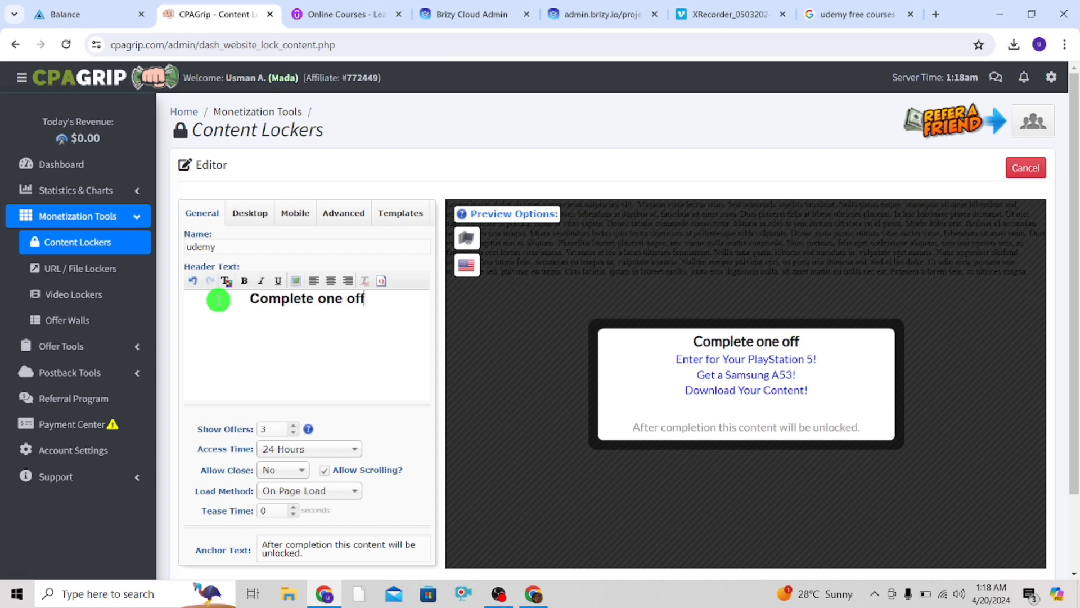
{"action": "type", "text": "er below "}
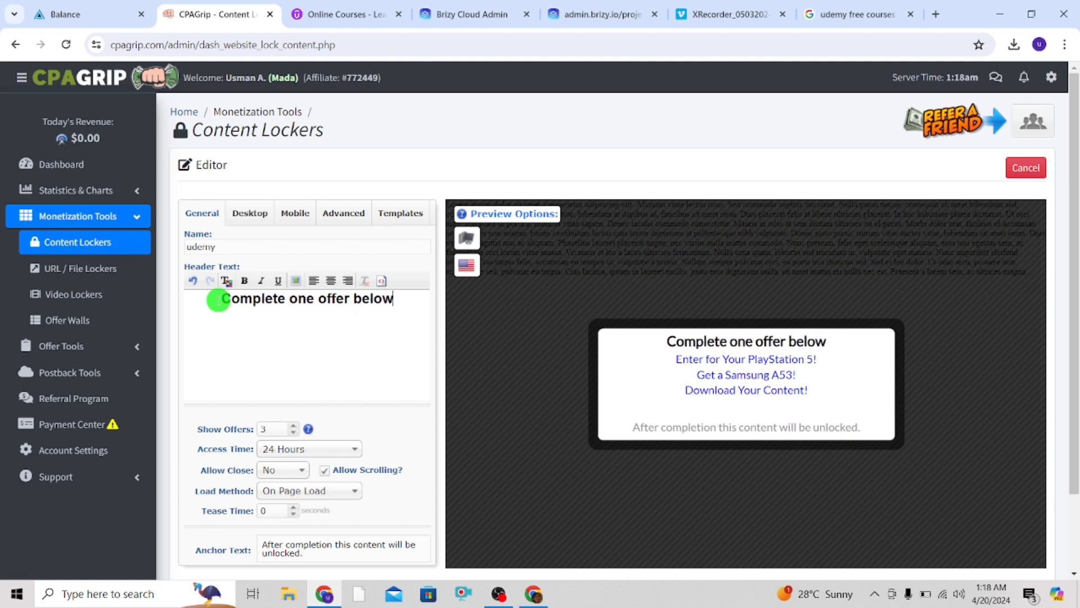
{"action": "type", "text": "to ge"}
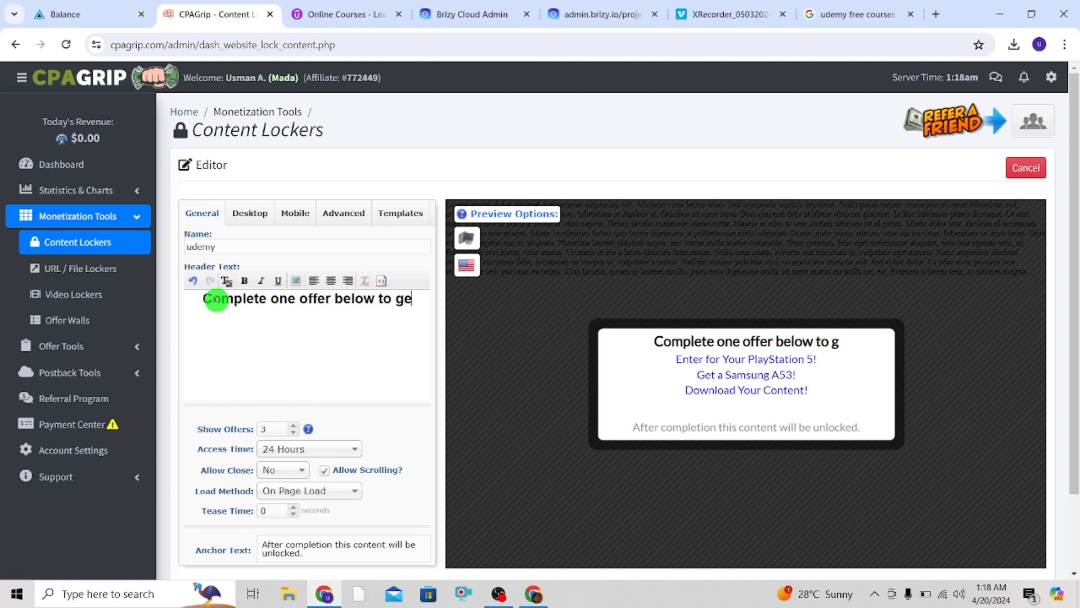
{"action": "type", "text": "t the "}
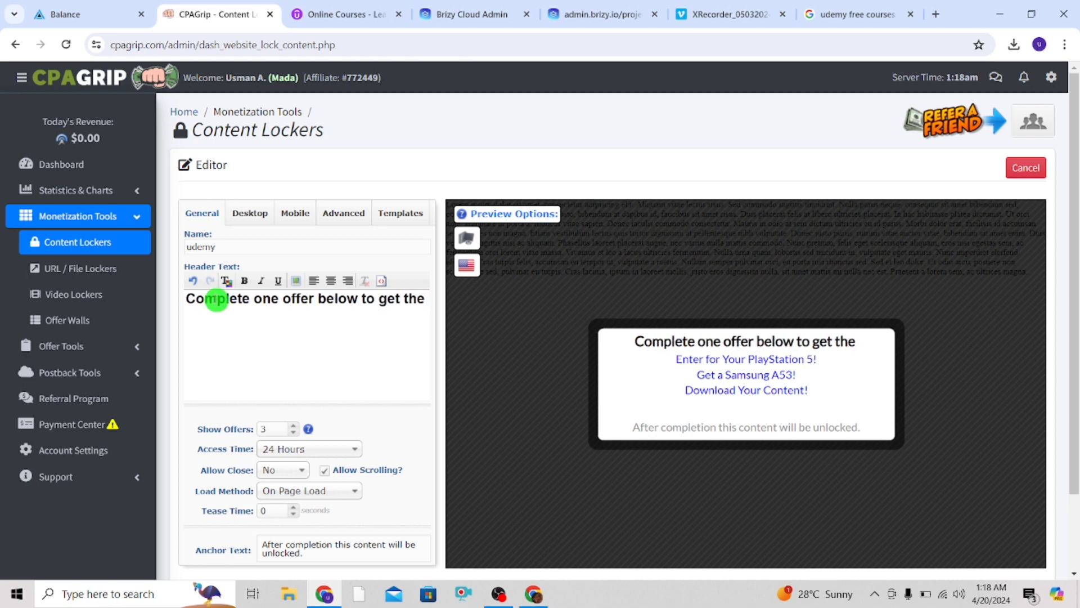
{"action": "type", "text": "free b"}
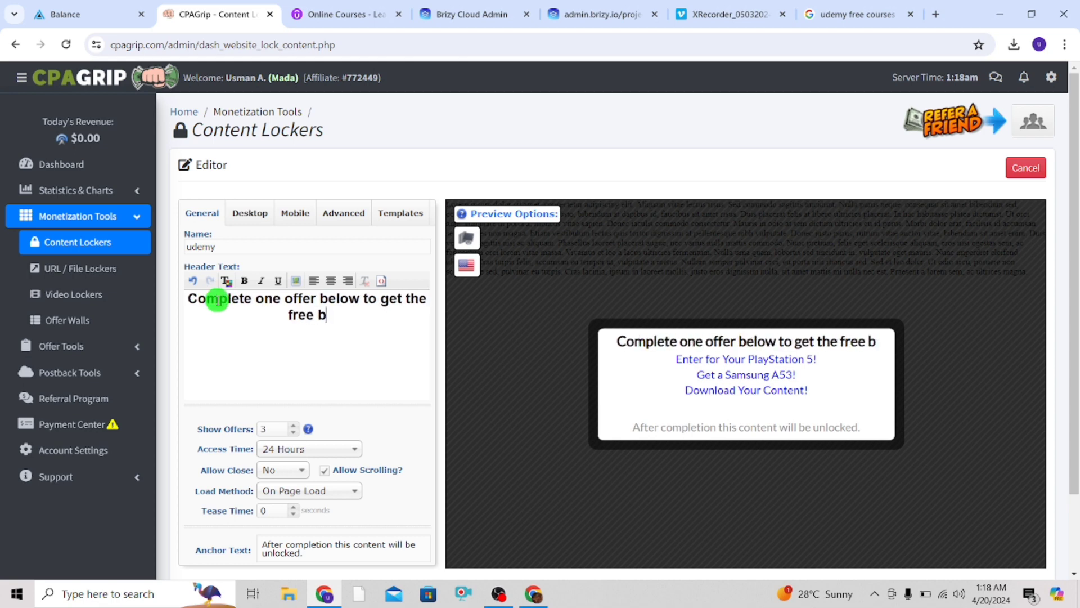
{"action": "key", "text": "BackSpace"}
{"action": "type", "text": "guide"}
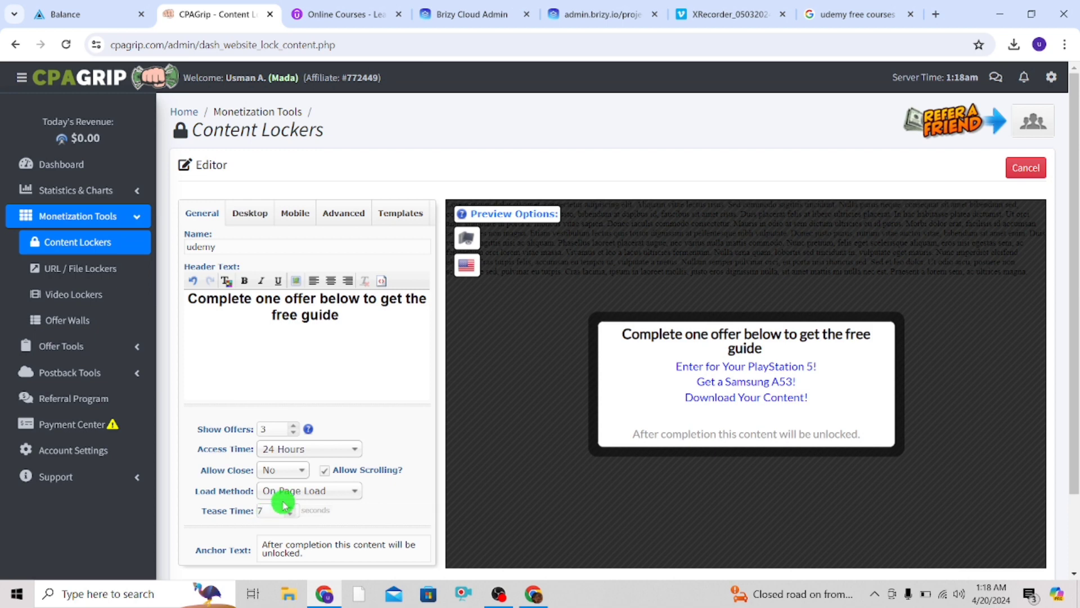
Set the locker's tease time to 7 seconds and the number of shown offers to 5
{"action": "left_click", "coordinate": [292, 426]}
{"action": "left_click", "coordinate": [292, 426]}
{"action": "left_click", "coordinate": [292, 426]}
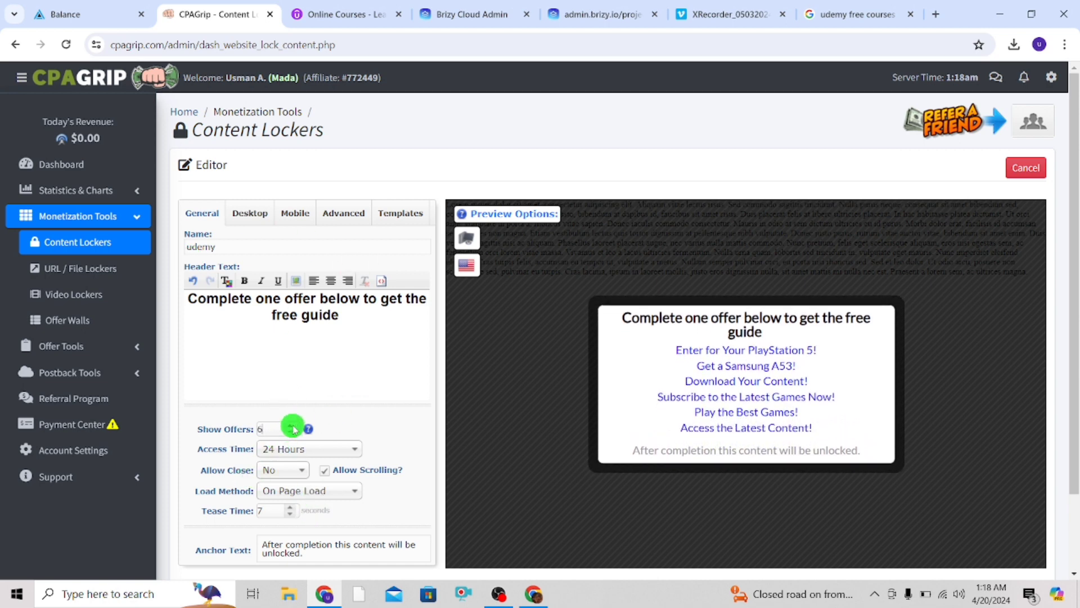
{"action": "left_click", "coordinate": [292, 432]}
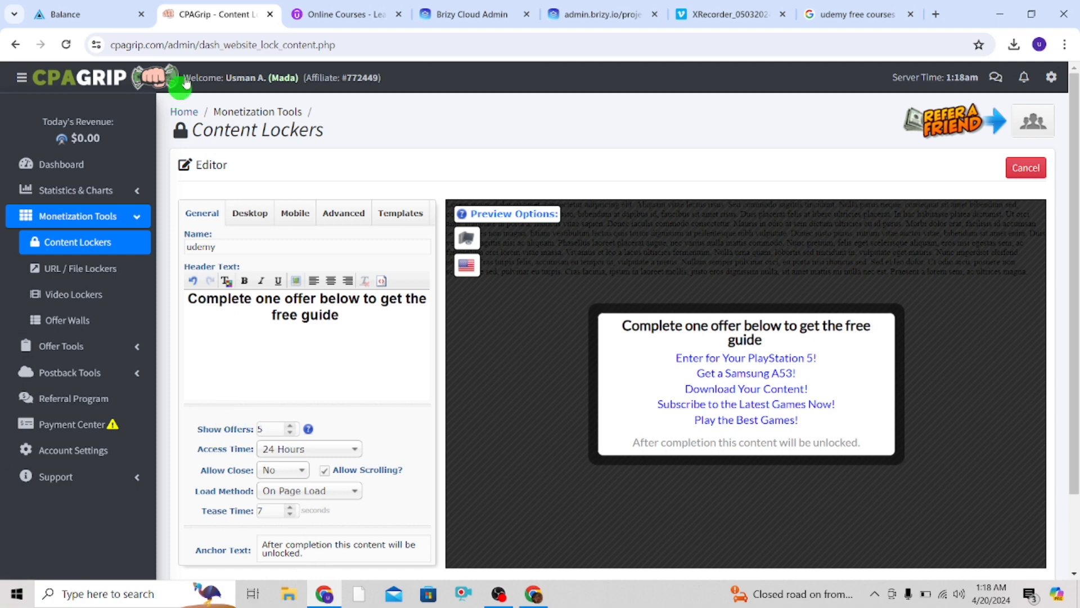
Check the advanced leads-required options, then save the content locker and generate its embed code
{"action": "left_click", "coordinate": [342, 214]}
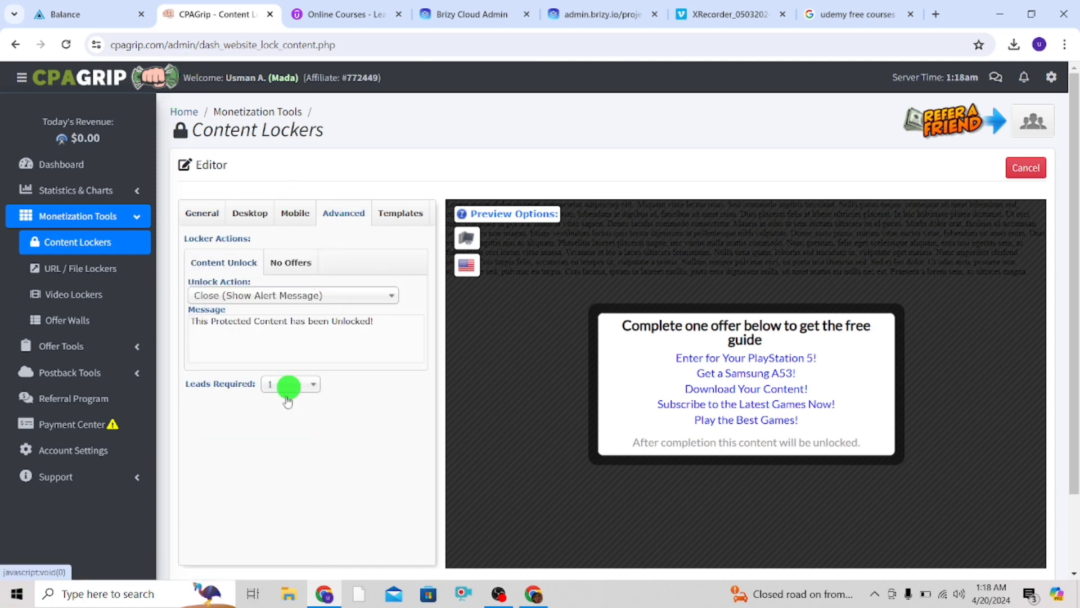
{"action": "left_click", "coordinate": [293, 394]}
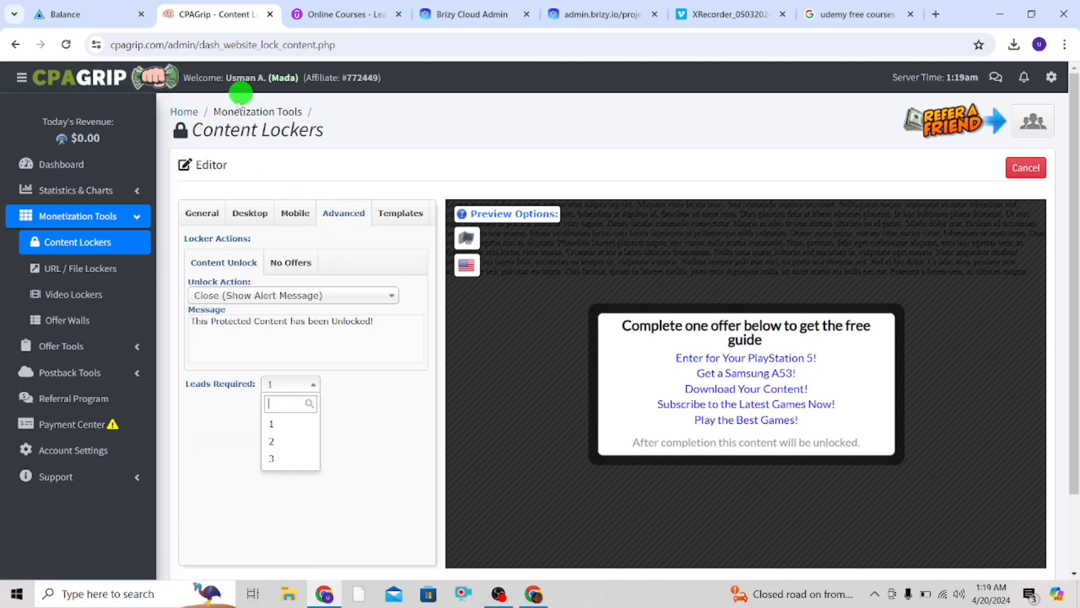
{"action": "left_click", "coordinate": [647, 167]}
{"action": "left_click", "coordinate": [1074, 517]}
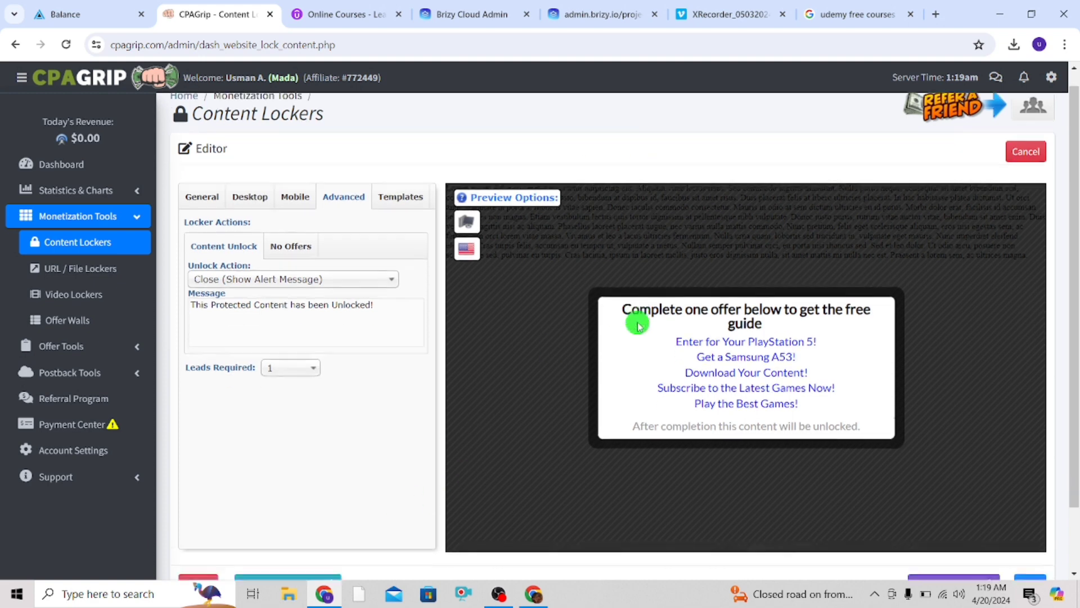
{"action": "left_click", "coordinate": [1035, 512]}
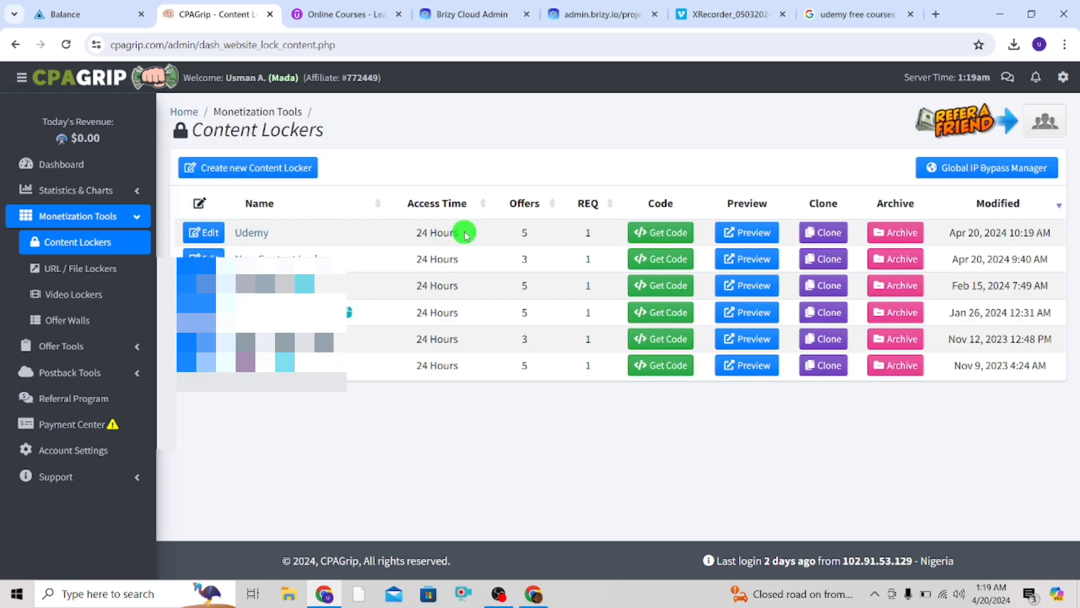
{"action": "left_click", "coordinate": [670, 241]}
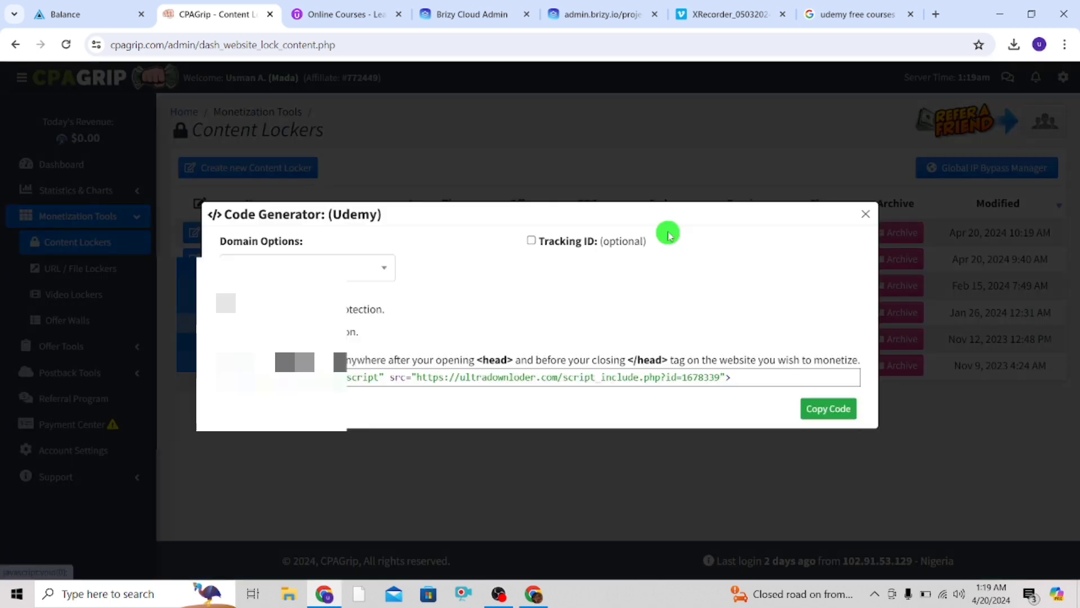
Switch to Vimeo and copy the public share link of the uploading XRecorder video
{"action": "left_click", "coordinate": [710, 14]}
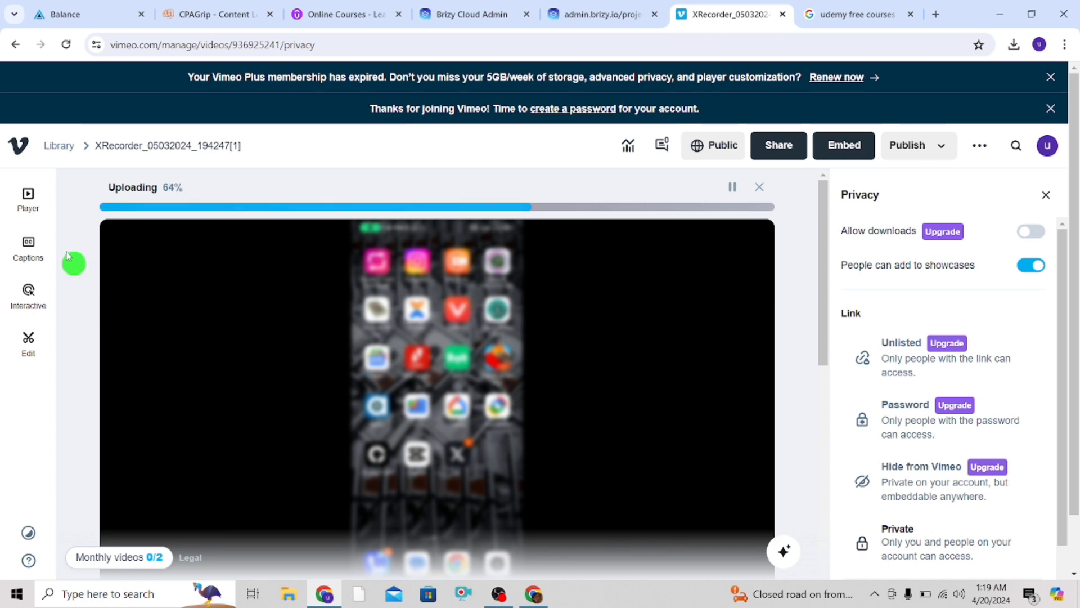
{"action": "left_click", "coordinate": [797, 153]}
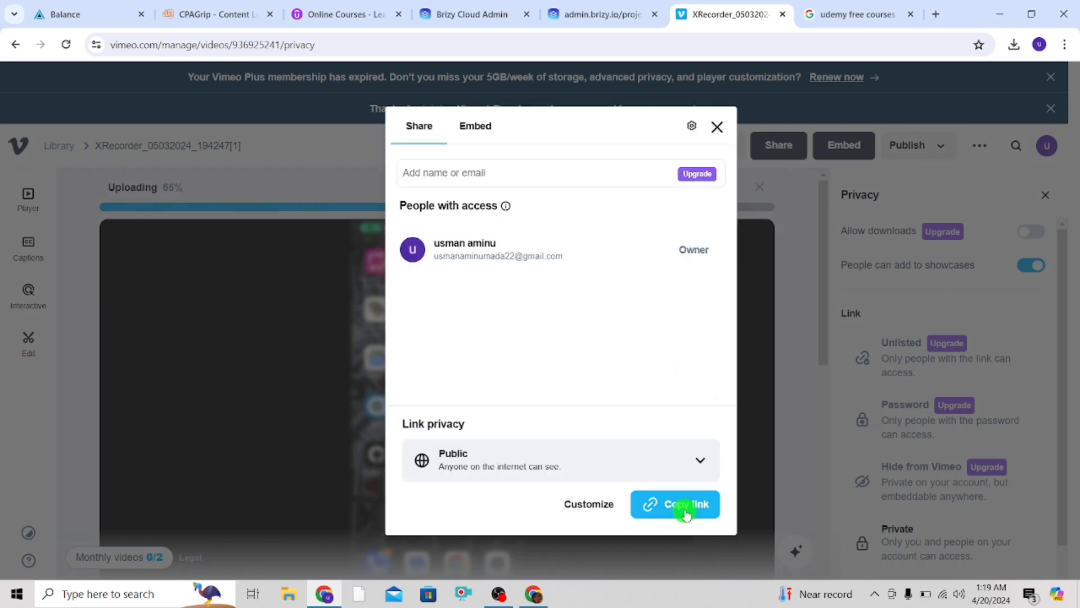
{"action": "left_click", "coordinate": [683, 509]}
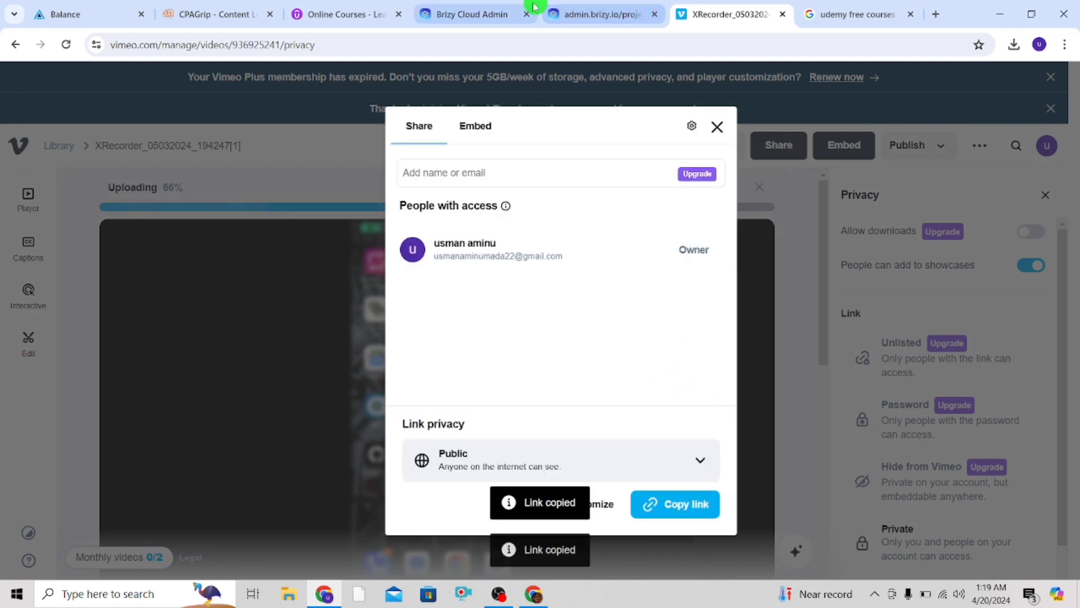
Return to the Brizy page editor and replace the video element's YouTube link with the copied Vimeo share link
{"action": "left_click", "coordinate": [464, 7]}
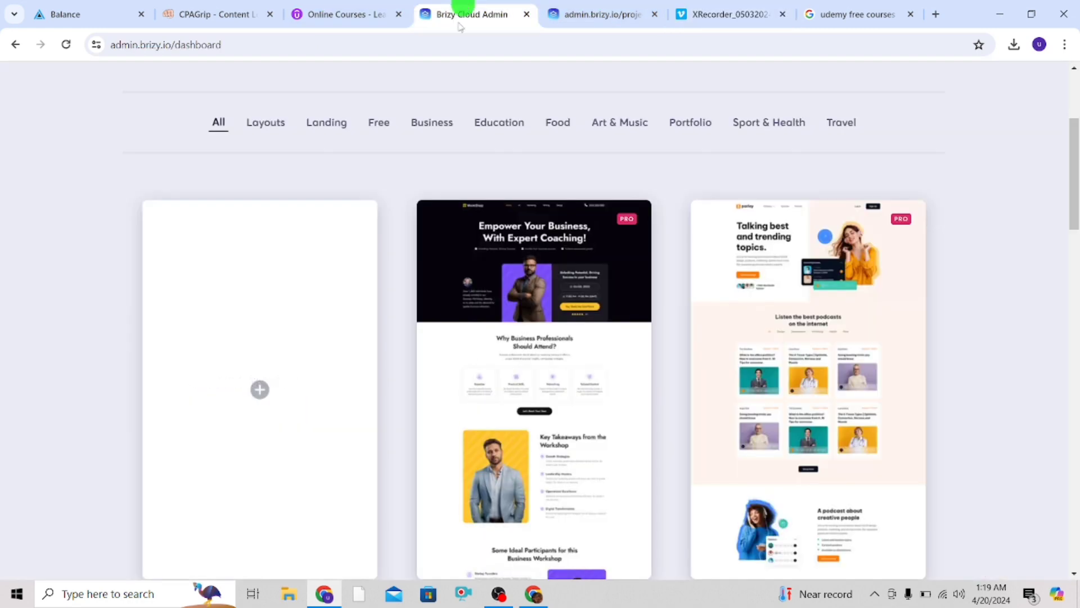
{"action": "left_click", "coordinate": [561, 16]}
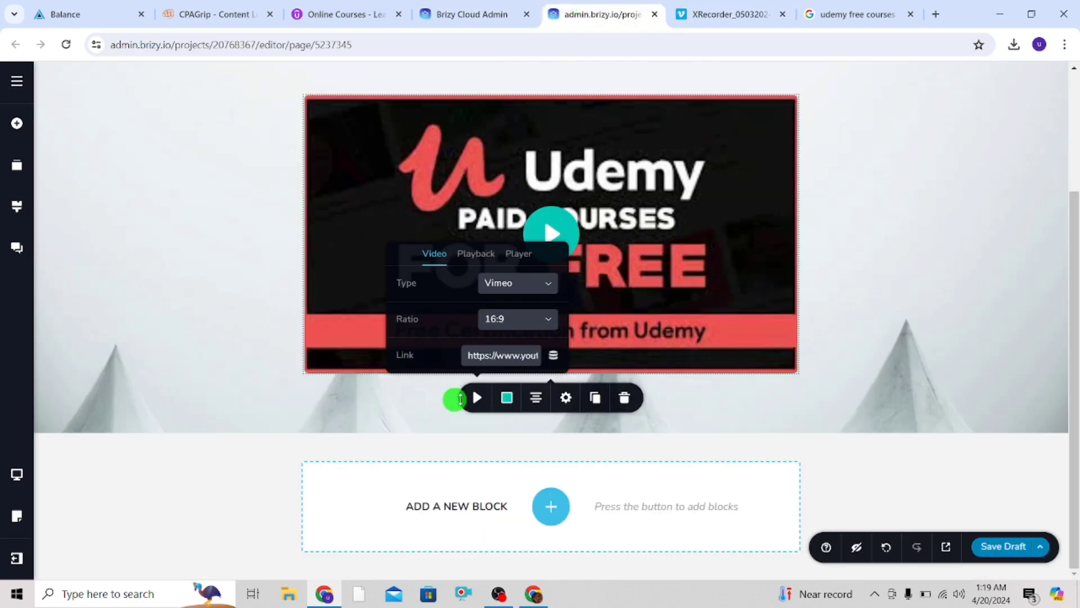
{"action": "left_click", "coordinate": [479, 397]}
{"action": "left_click", "coordinate": [483, 398]}
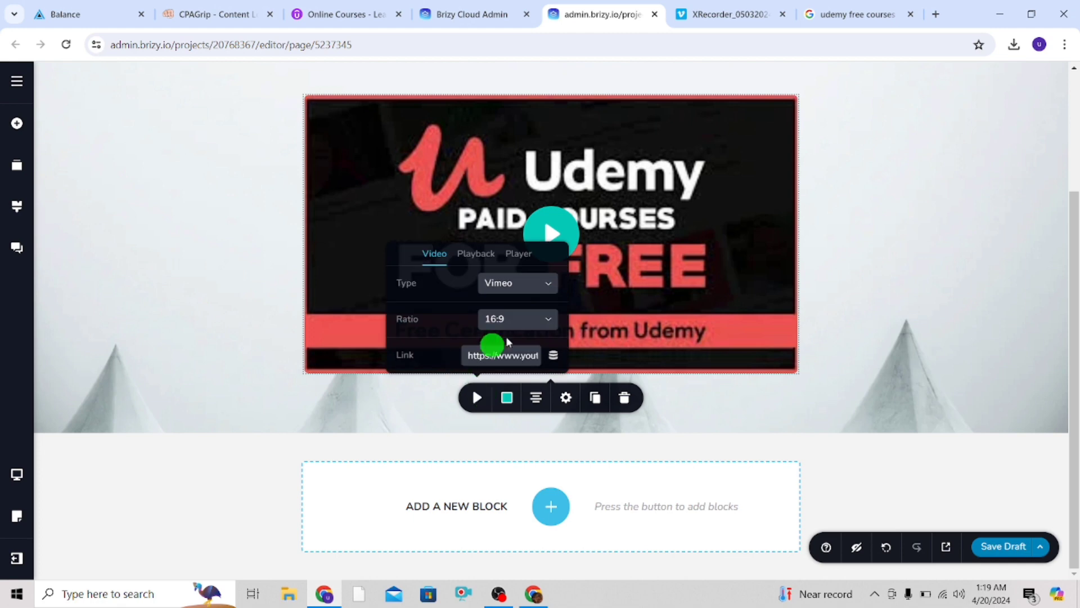
{"action": "triple_click", "coordinate": [485, 355]}
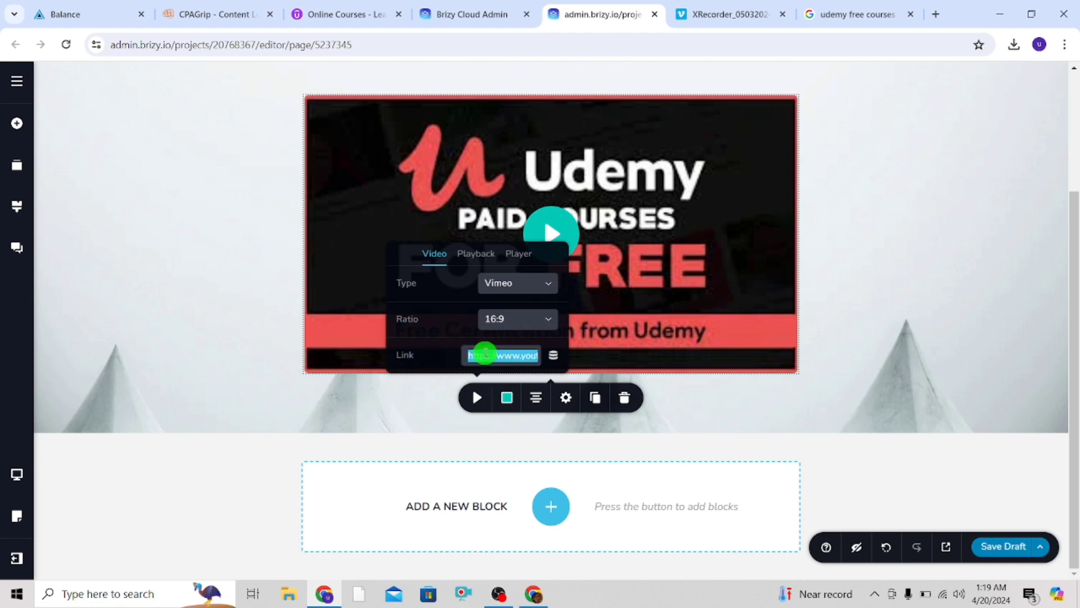
{"action": "key", "text": "BackSpace"}
{"action": "right_click", "coordinate": [485, 357]}
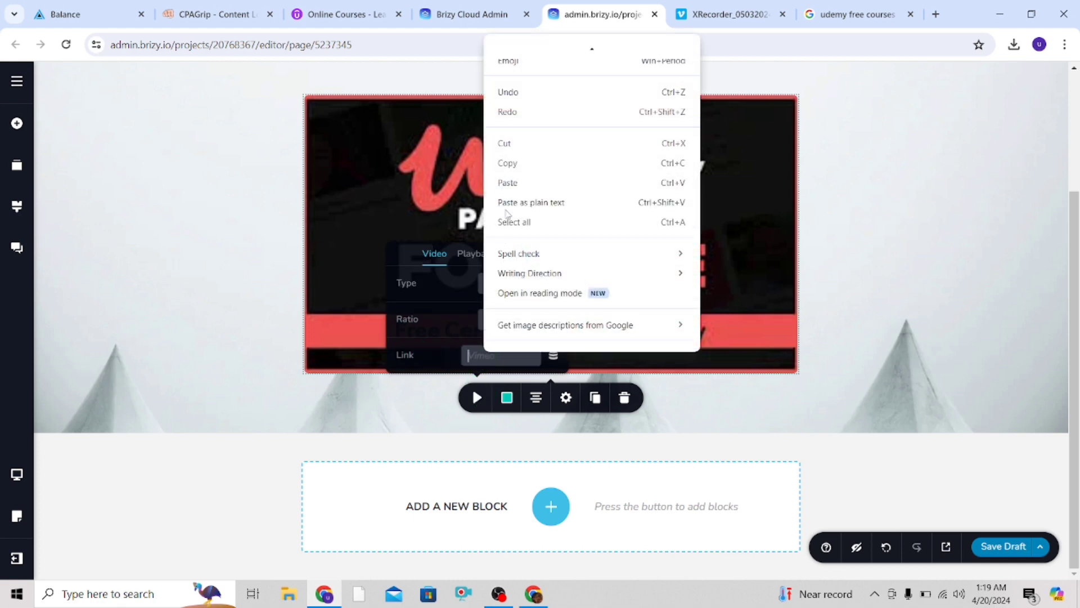
{"action": "left_click", "coordinate": [509, 182]}
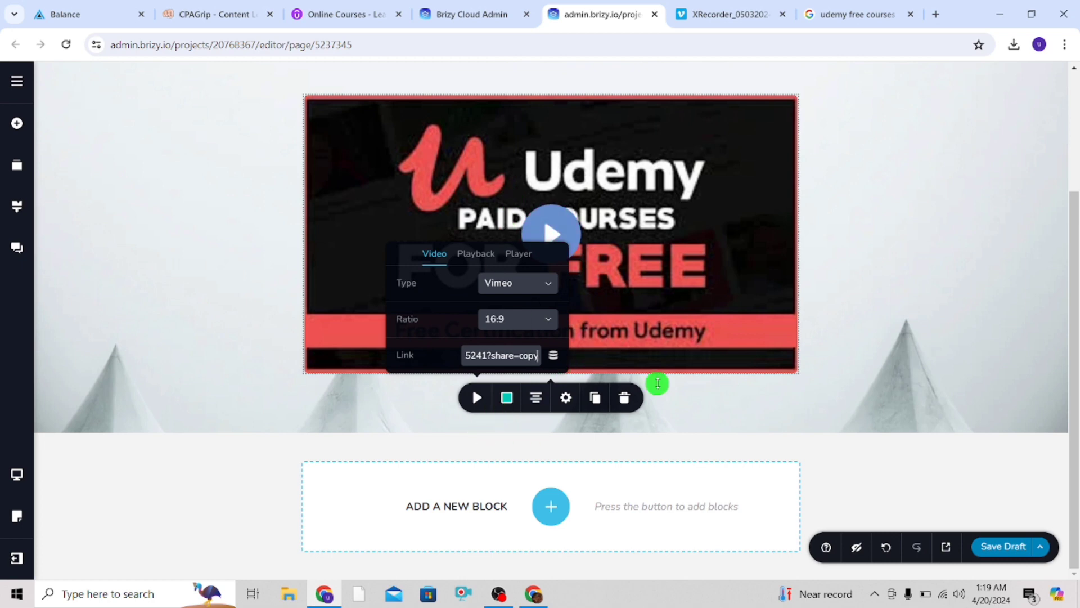
Close the video element's settings and publish the landing page
{"action": "left_click", "coordinate": [660, 384]}
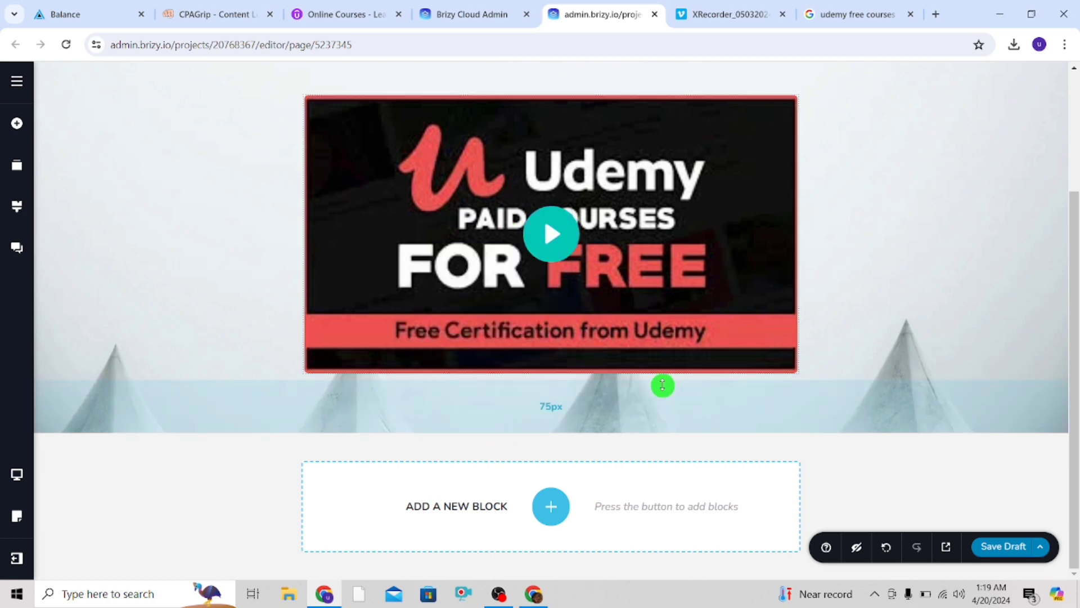
{"action": "left_click", "coordinate": [1044, 550]}
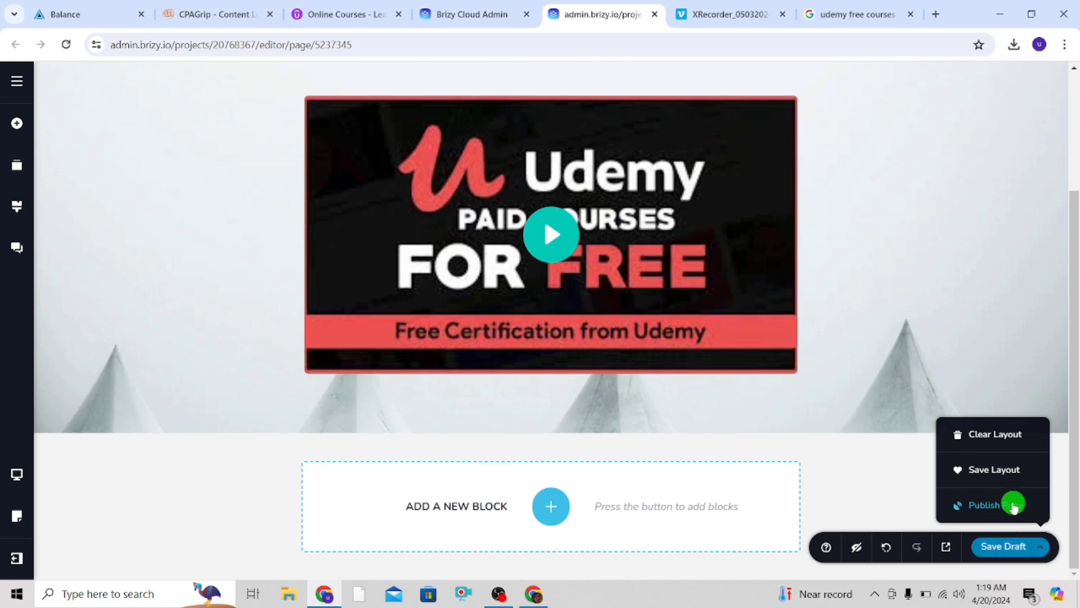
{"action": "left_click", "coordinate": [1007, 504]}
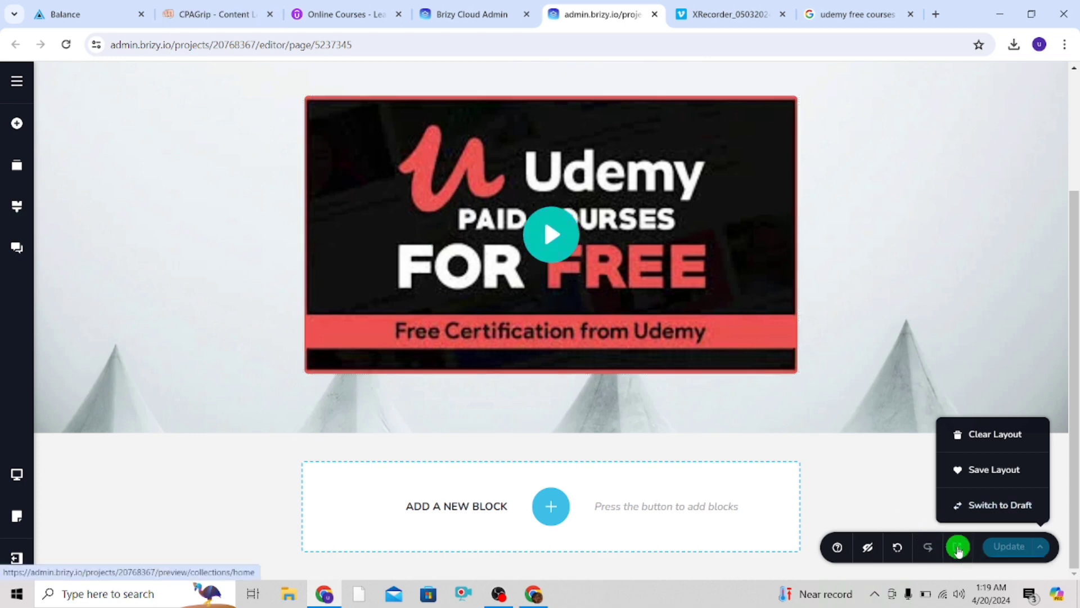
Open the live landing page and test its video, then switch to Vimeo, close the sharing dialog and check the upload progress
{"action": "left_click", "coordinate": [959, 549]}
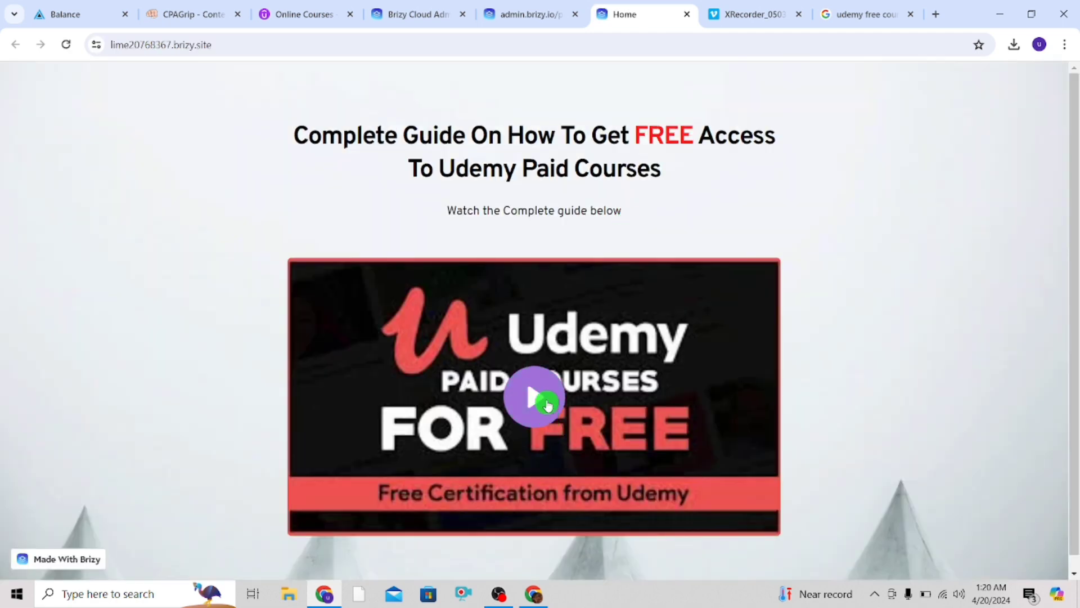
{"action": "left_click", "coordinate": [535, 395]}
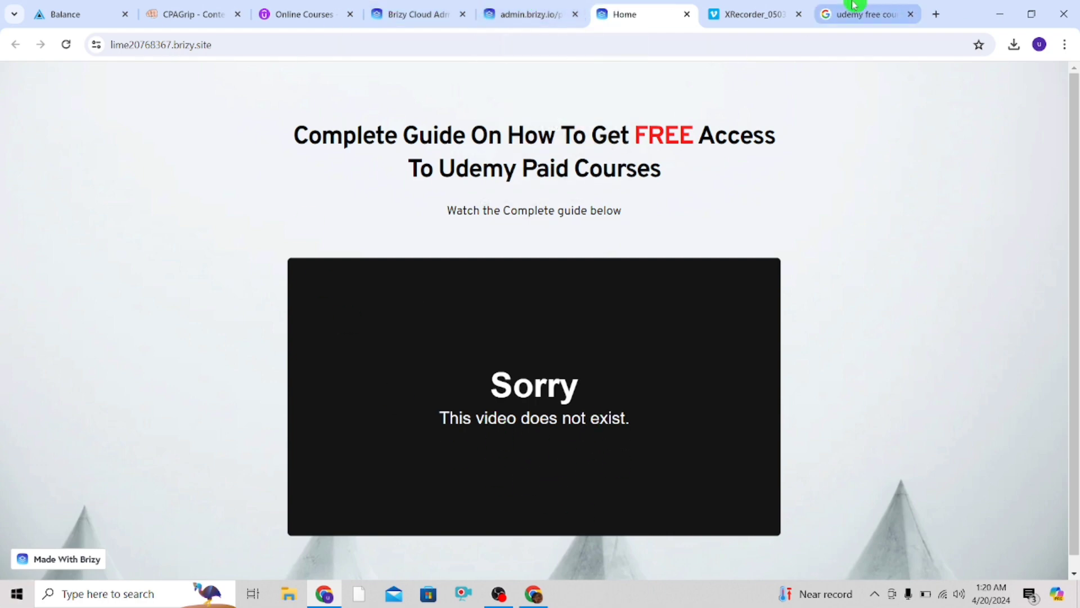
{"action": "left_click", "coordinate": [770, 5]}
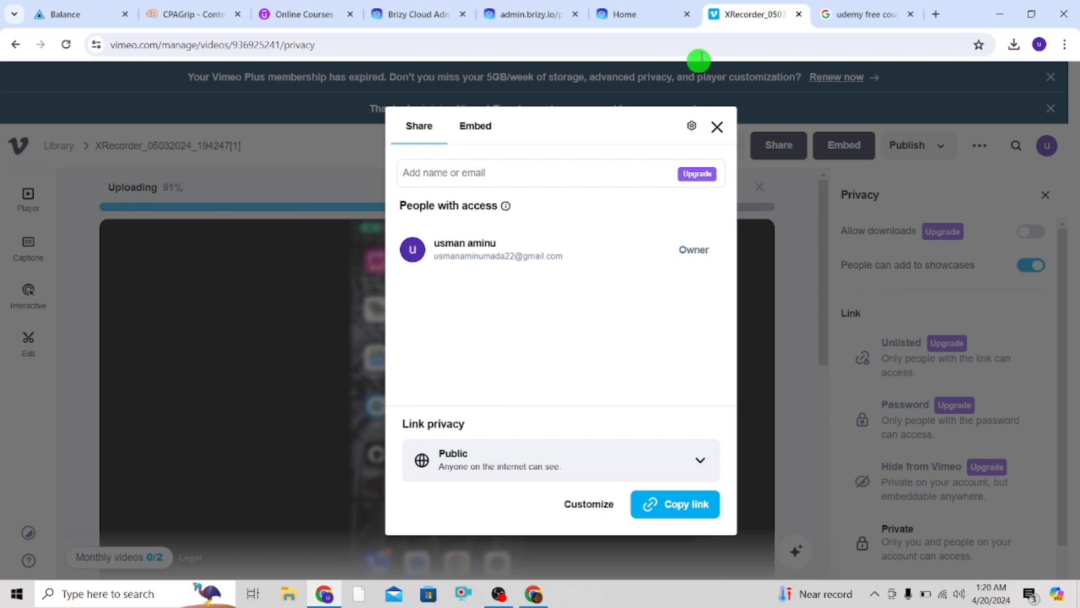
{"action": "left_click", "coordinate": [716, 128]}
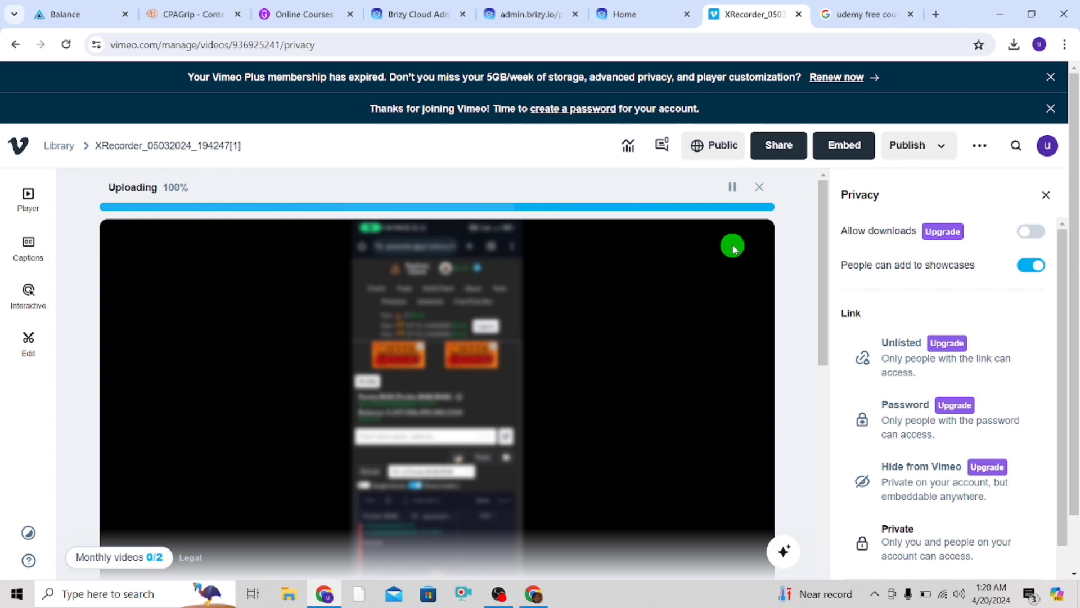
Search Google for "udemy free courses" in a new tab and open the free courses section of Udemy's Free Resource Center
{"action": "left_click", "coordinate": [936, 15]}
{"action": "left_click", "coordinate": [757, 42]}
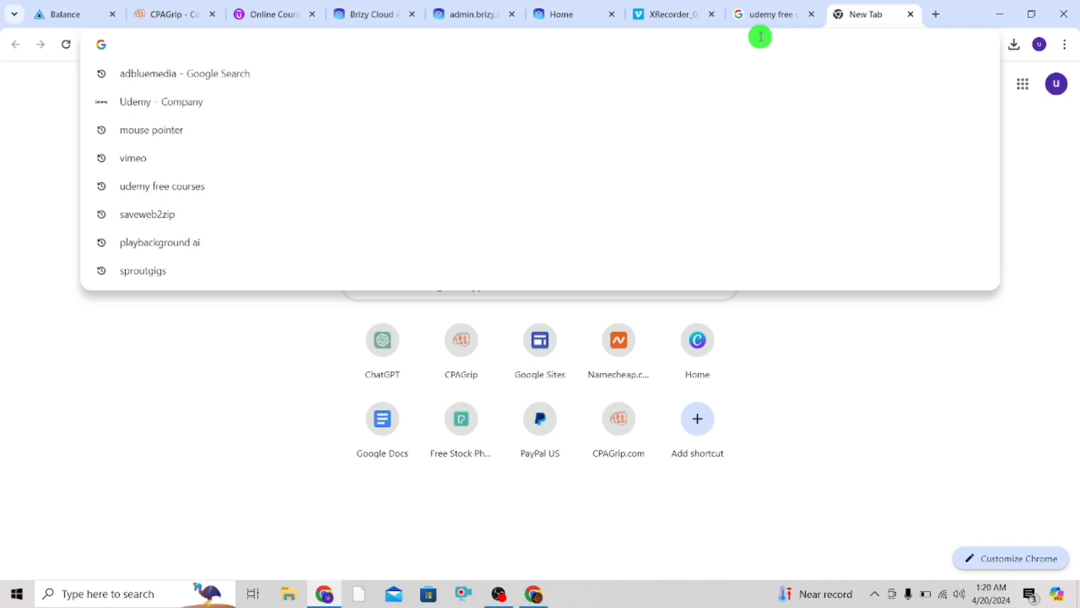
{"action": "left_click", "coordinate": [127, 187]}
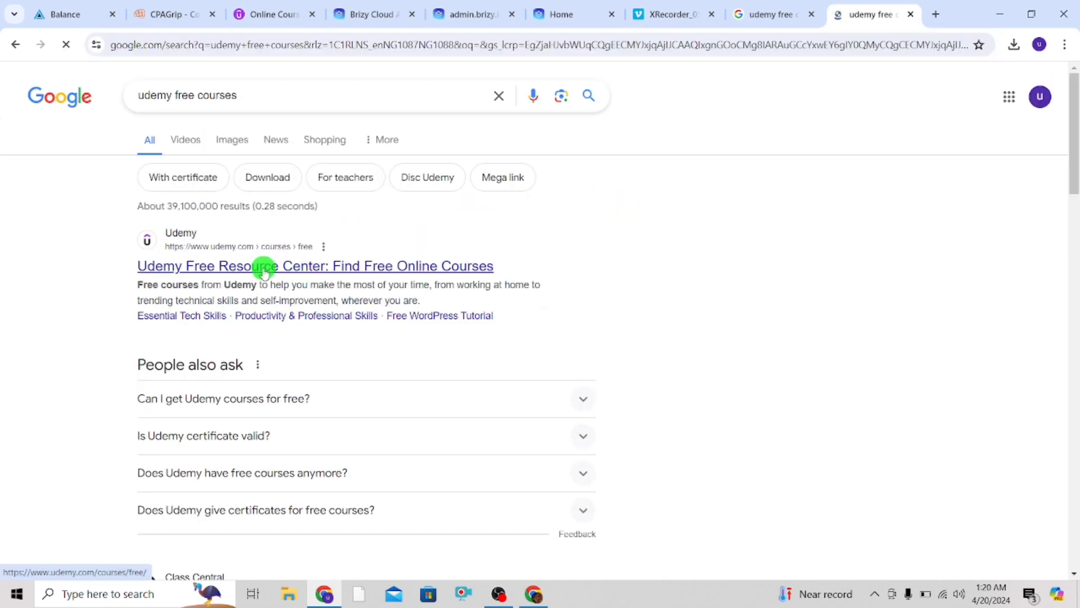
{"action": "left_click", "coordinate": [264, 268]}
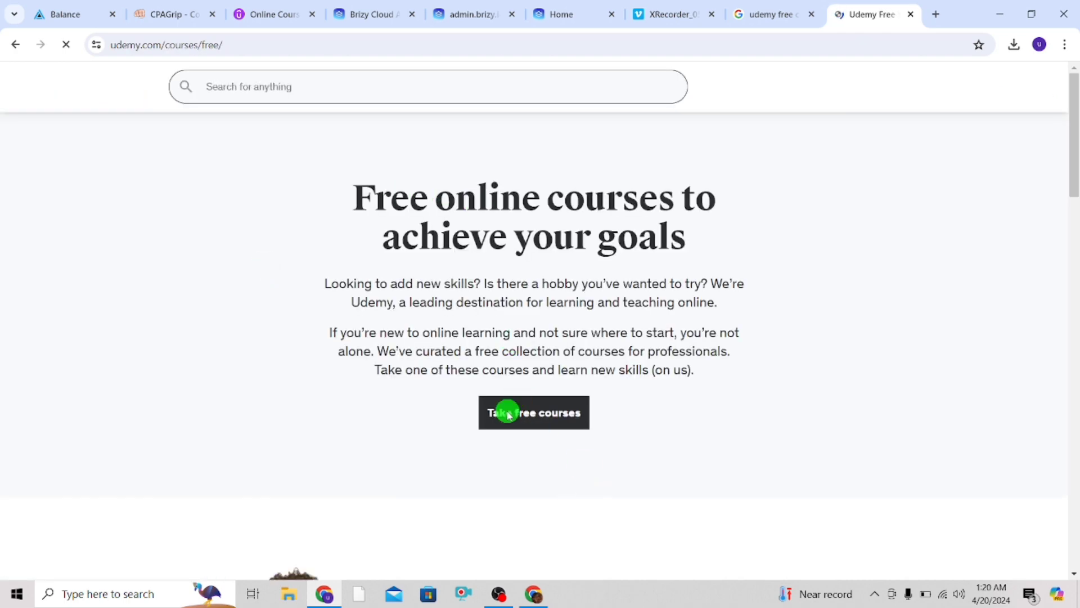
{"action": "left_click", "coordinate": [507, 415]}
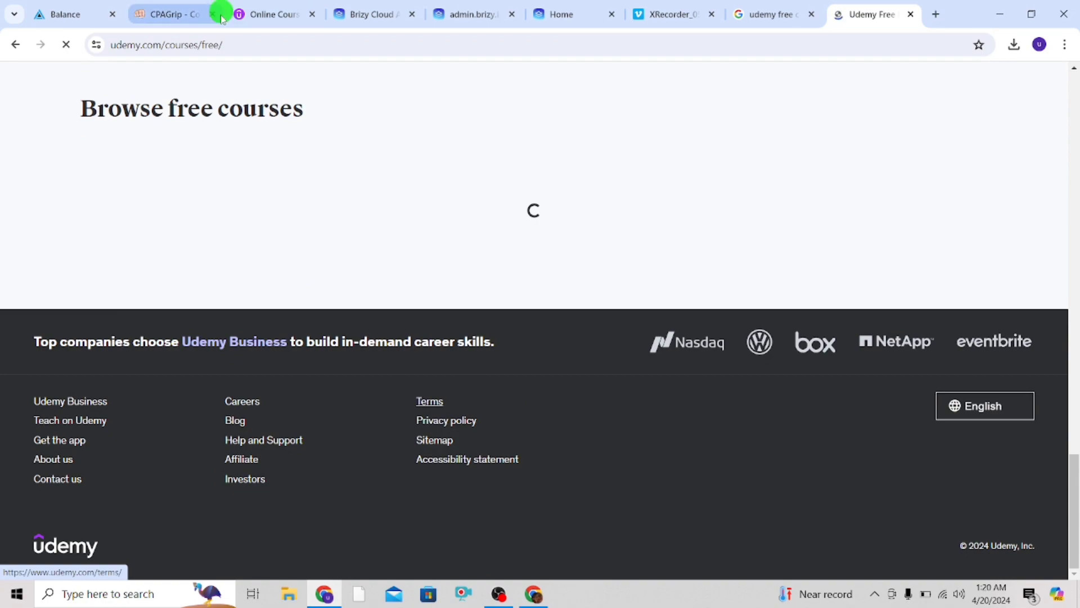
Browse the Udemy free resources page and look through its list of free courses
{"action": "scroll", "coordinate": [504, 330], "scroll_direction": "up", "scroll_amount": 10}
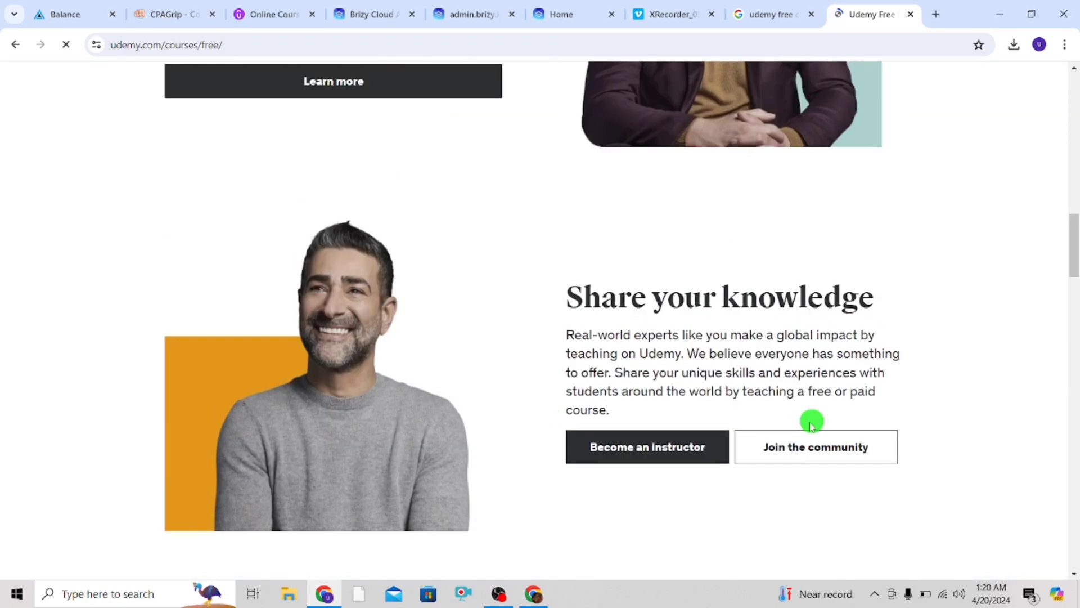
{"action": "scroll", "coordinate": [497, 321], "scroll_direction": "up", "scroll_amount": 13}
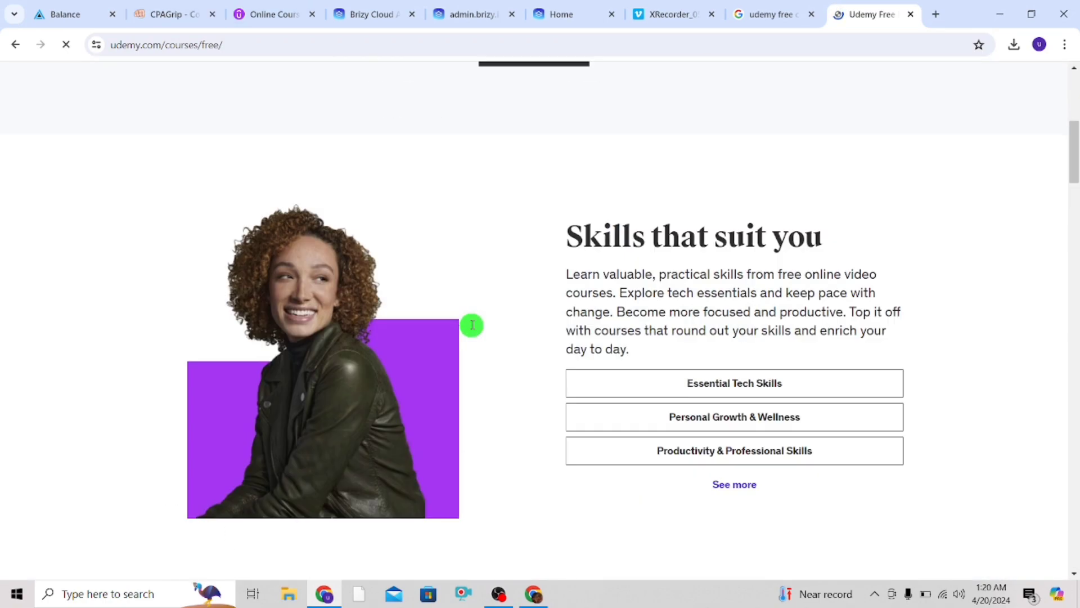
{"action": "scroll", "coordinate": [473, 325], "scroll_direction": "down", "scroll_amount": 15}
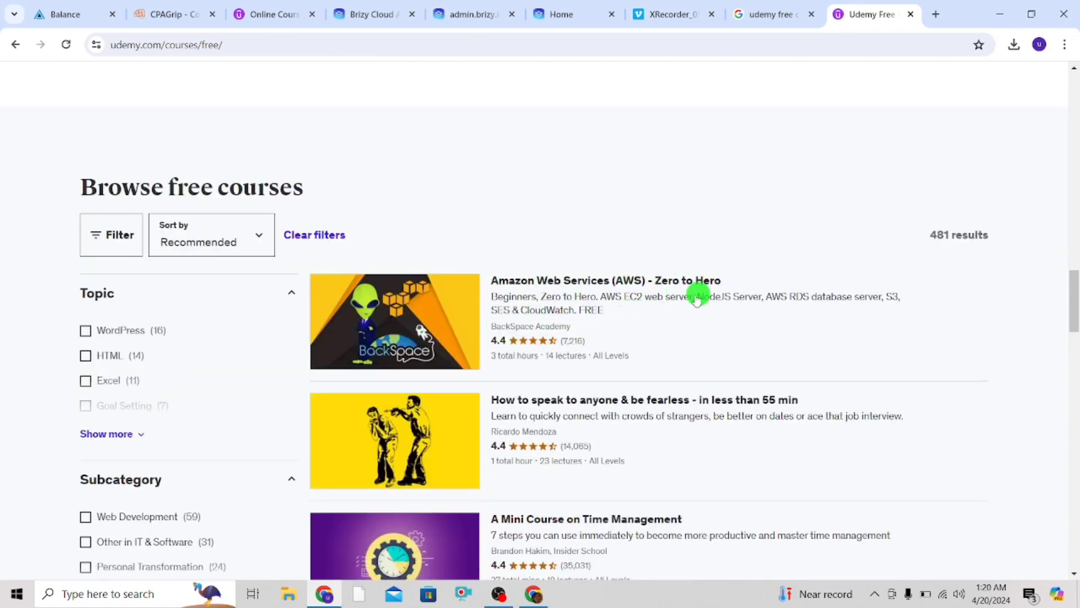
{"action": "scroll", "coordinate": [697, 292], "scroll_direction": "down", "scroll_amount": 5}
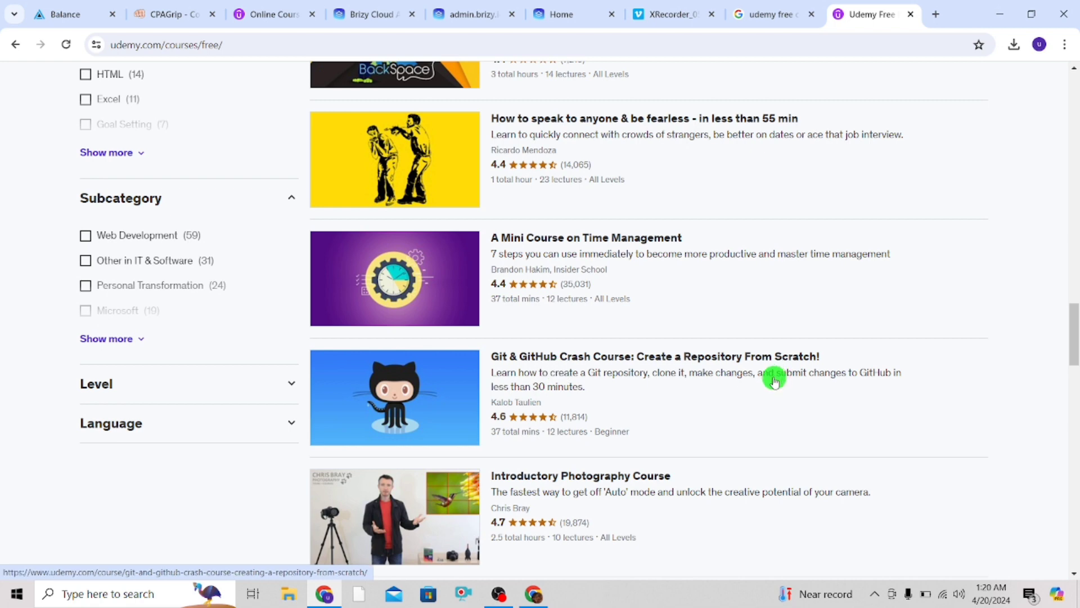
{"action": "scroll", "coordinate": [679, 313], "scroll_direction": "down", "scroll_amount": 2}
{"action": "scroll", "coordinate": [675, 312], "scroll_direction": "down", "scroll_amount": 5}
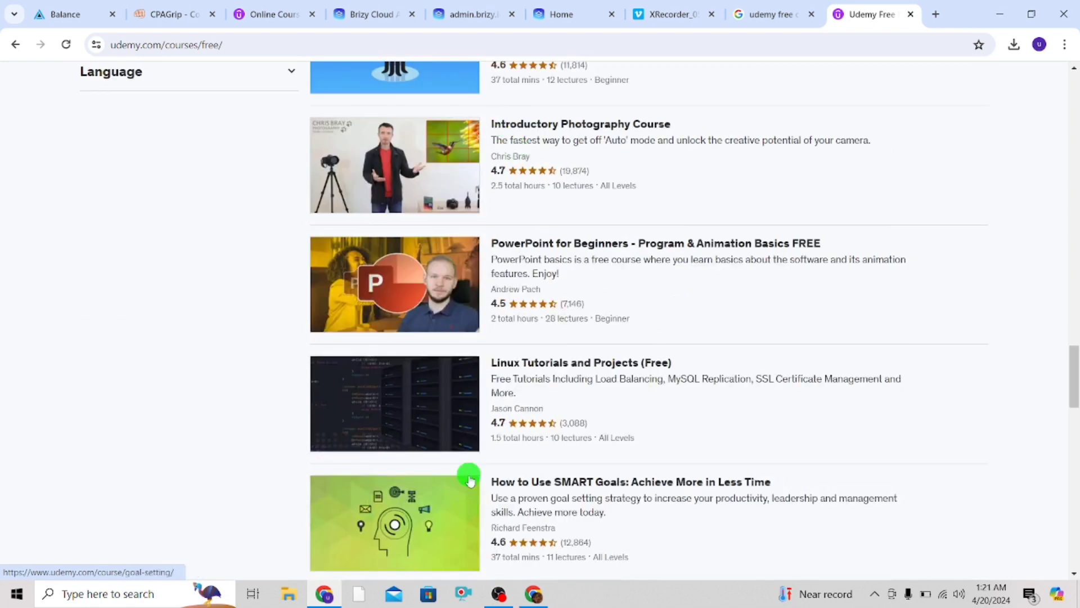
{"action": "scroll", "coordinate": [481, 450], "scroll_direction": "down", "scroll_amount": 7}
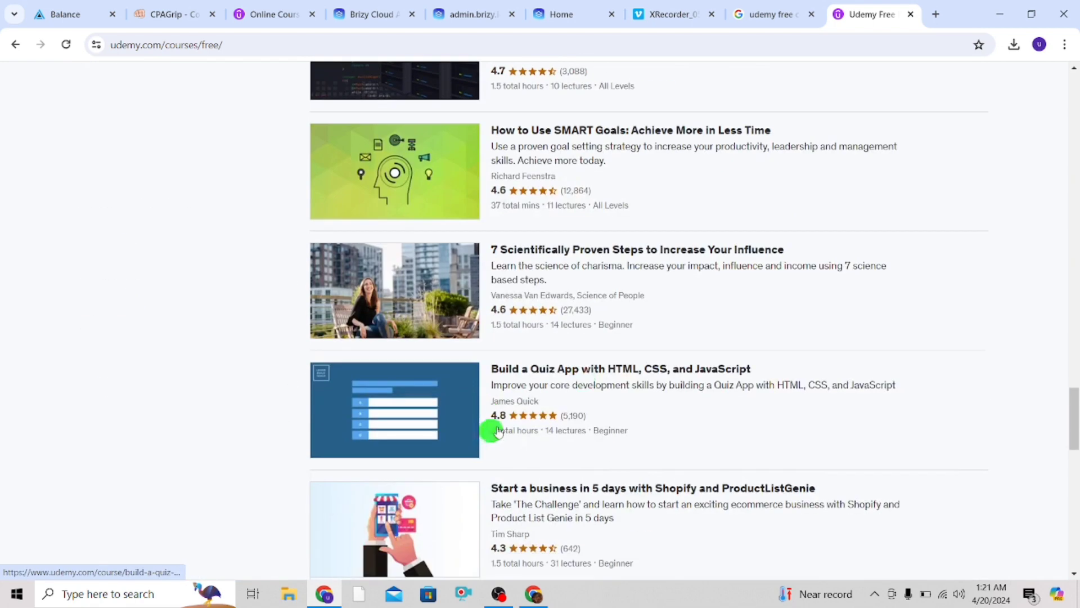
Open the course "7 Scientifically Proven Steps to Increase Your Influence" and review its learning goals and the free versus paid comparison
{"action": "left_click", "coordinate": [573, 251]}
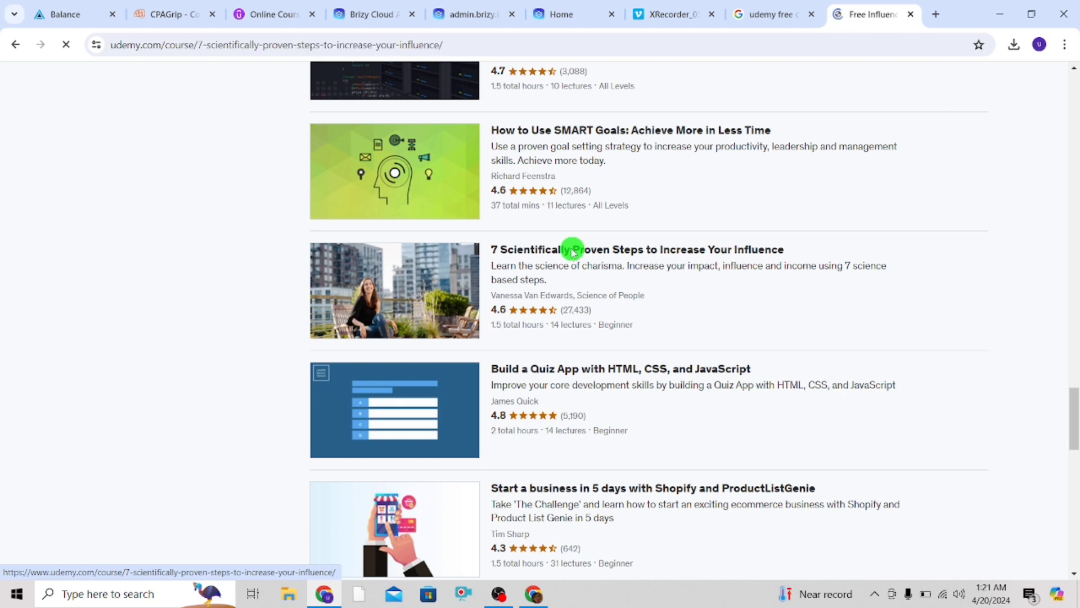
{"action": "scroll", "coordinate": [572, 247], "scroll_direction": "down", "scroll_amount": 5}
{"action": "scroll", "coordinate": [574, 246], "scroll_direction": "down", "scroll_amount": 6}
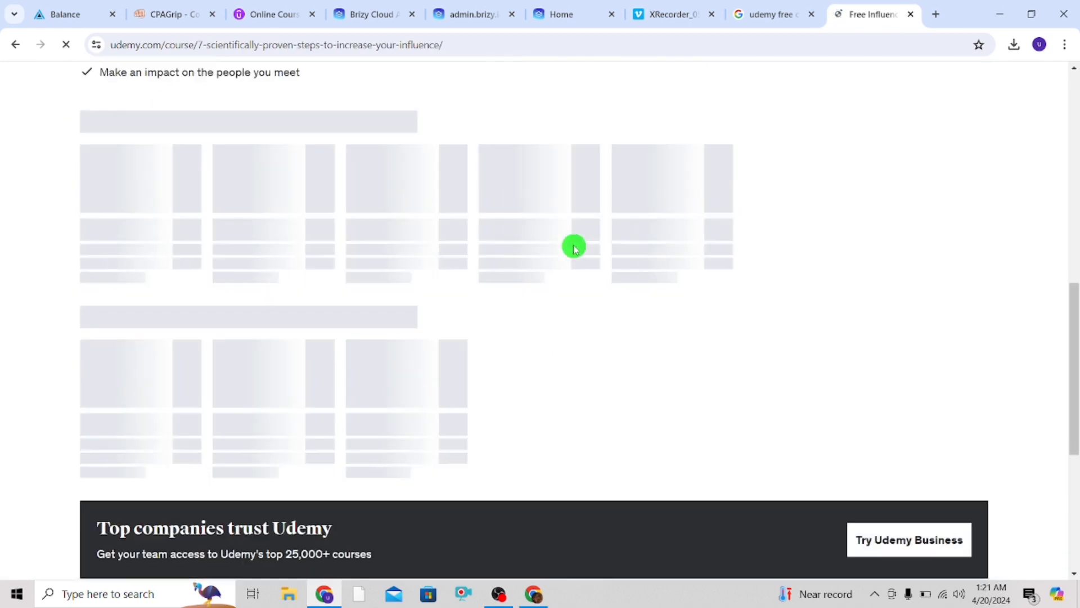
{"action": "scroll", "coordinate": [299, 333], "scroll_direction": "up", "scroll_amount": 6}
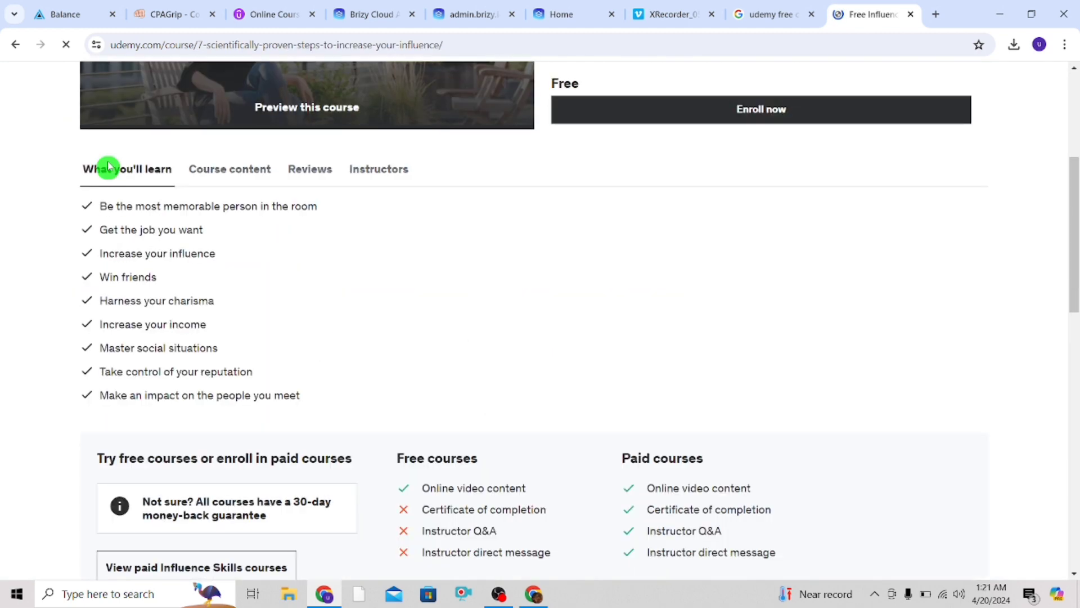
{"action": "scroll", "coordinate": [236, 402], "scroll_direction": "down", "scroll_amount": 5}
{"action": "scroll", "coordinate": [607, 460], "scroll_direction": "up", "scroll_amount": 8}
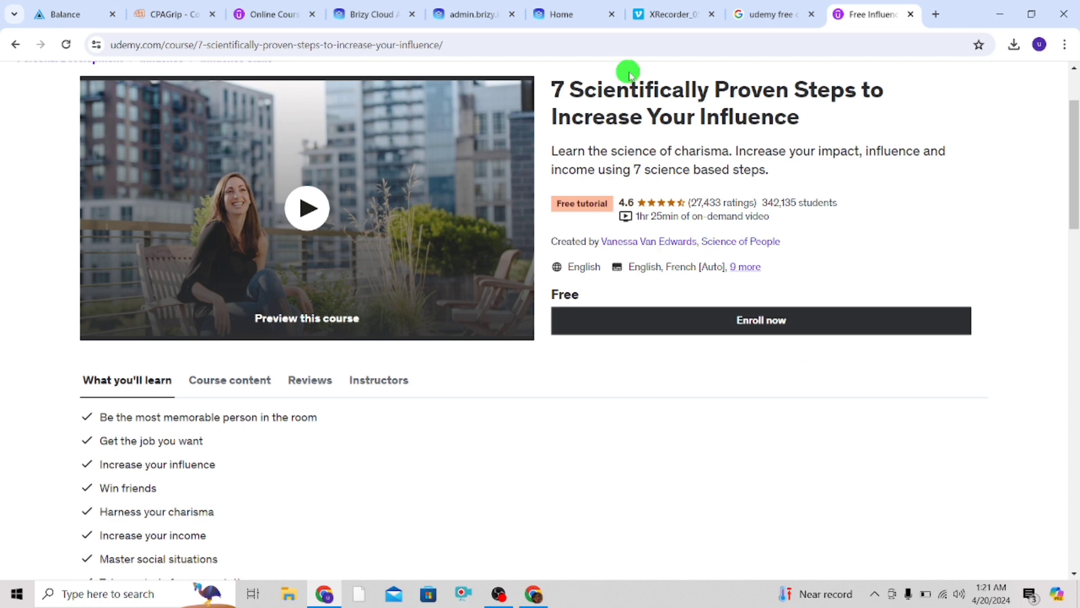
{"action": "scroll", "coordinate": [506, 450], "scroll_direction": "up", "scroll_amount": 2}
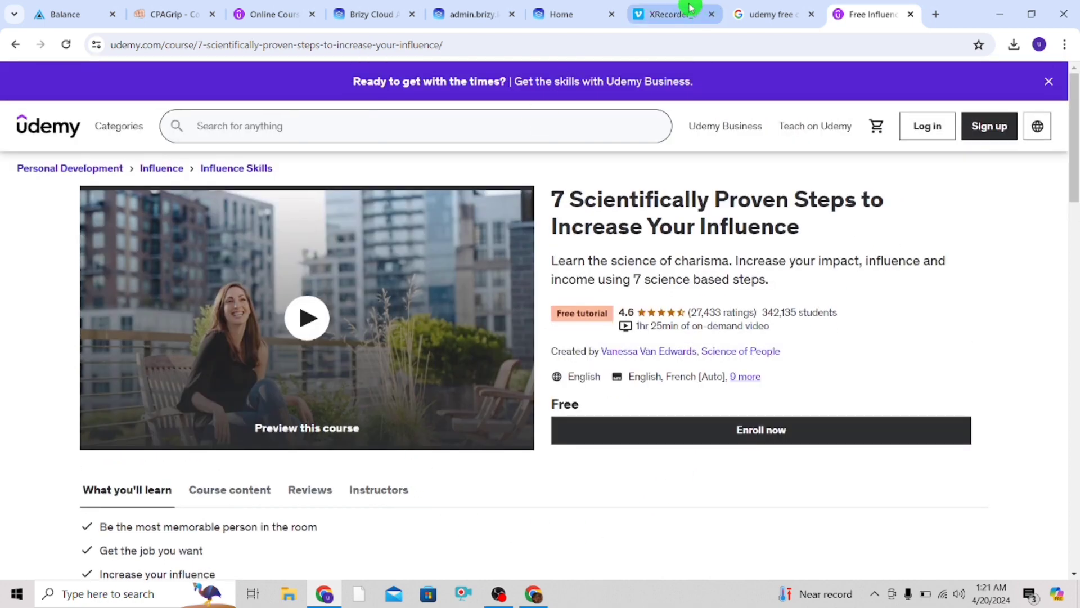
Switch to Vimeo, go to the video library and copy the video link of the XRecorder upload
{"action": "left_click", "coordinate": [675, 7]}
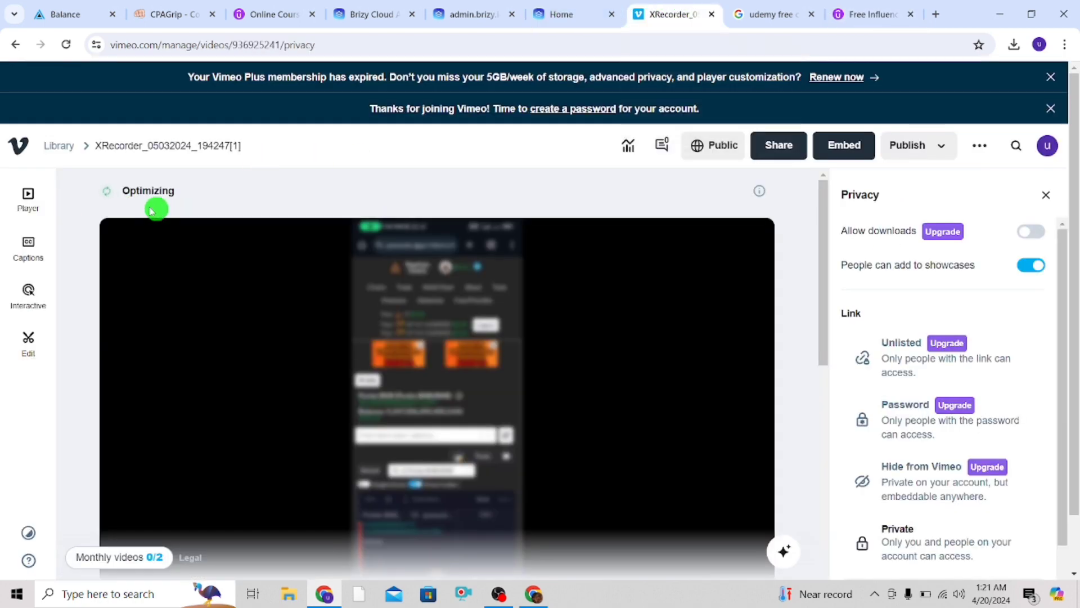
{"action": "scroll", "coordinate": [167, 212], "scroll_direction": "down", "scroll_amount": 2}
{"action": "scroll", "coordinate": [193, 291], "scroll_direction": "up", "scroll_amount": 2}
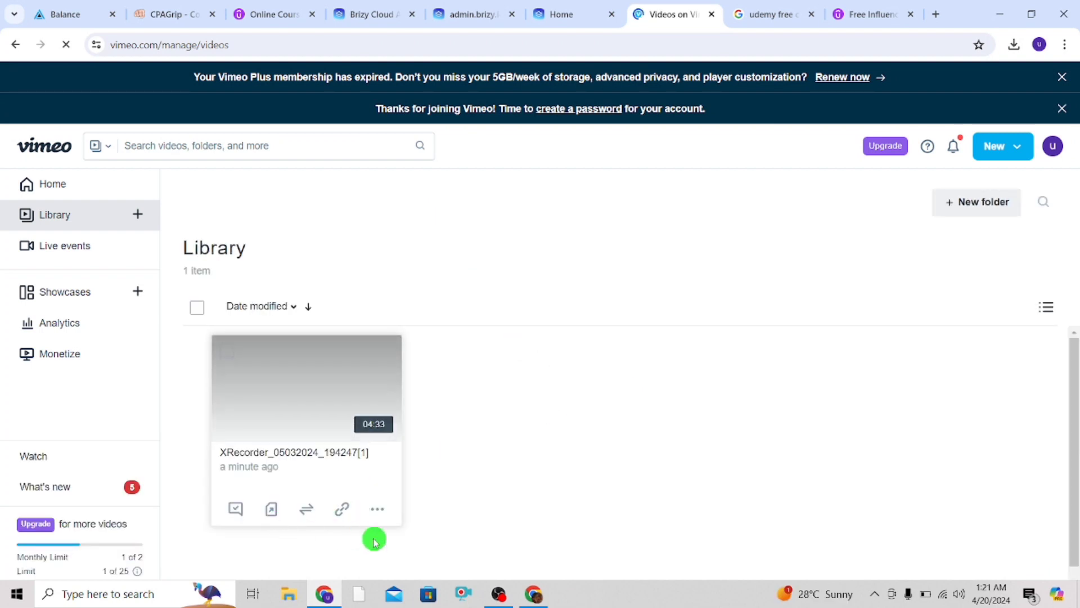
{"action": "left_click", "coordinate": [351, 513]}
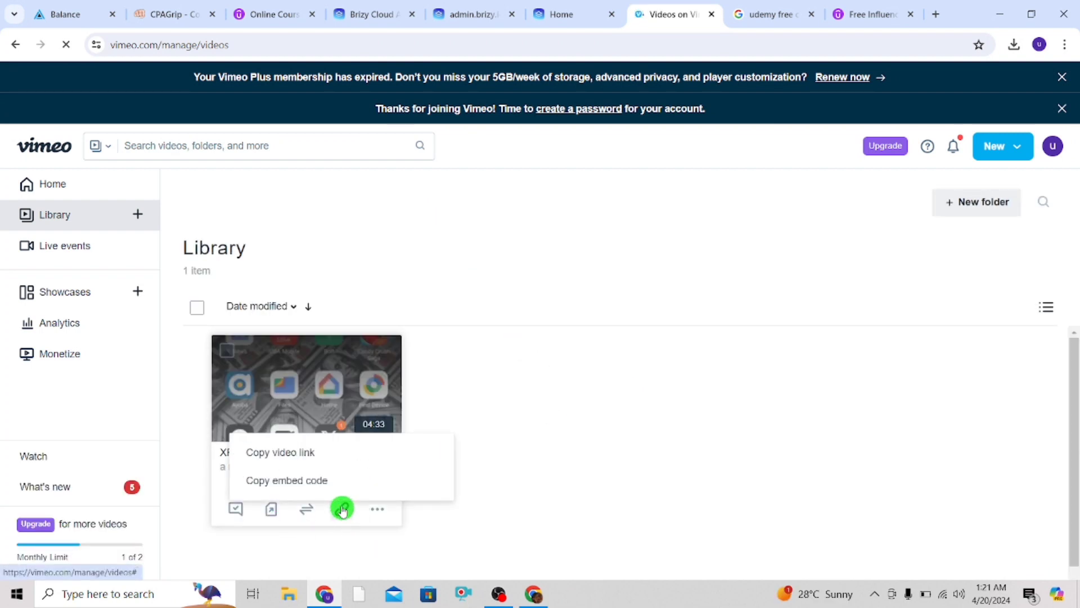
{"action": "left_click", "coordinate": [316, 451]}
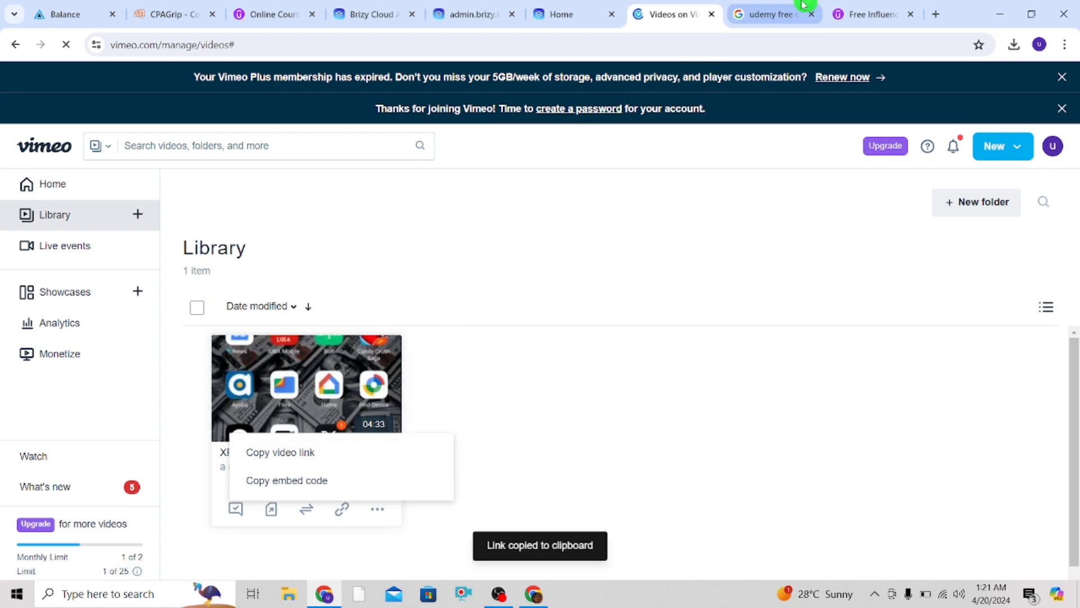
Return to the Brizy page editor and replace the video element's link with the newly copied Vimeo link
{"action": "left_click", "coordinate": [461, 8]}
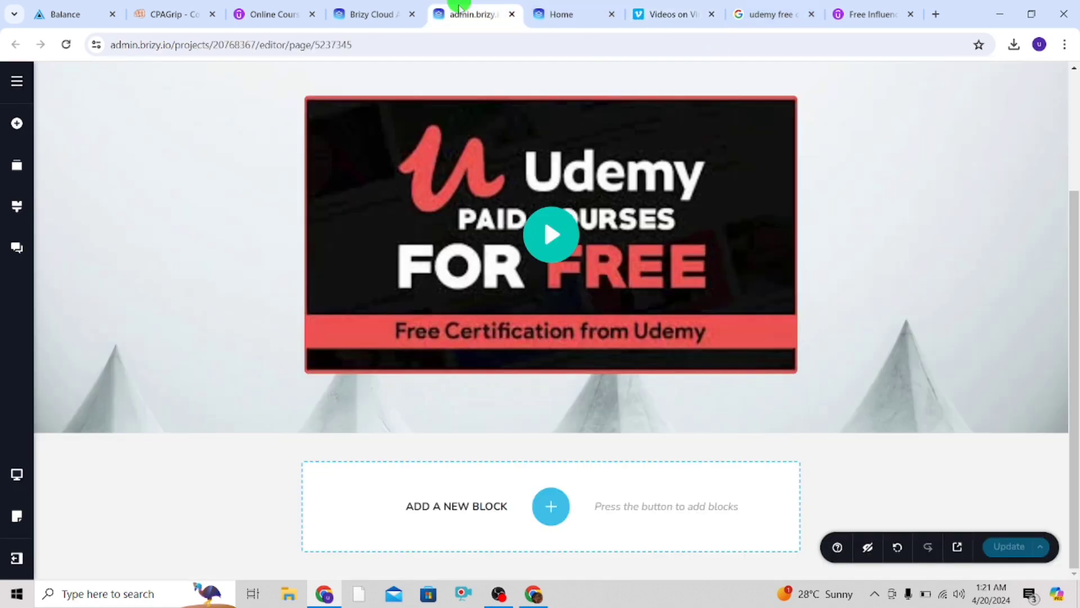
{"action": "left_click", "coordinate": [480, 328]}
{"action": "left_click", "coordinate": [474, 398]}
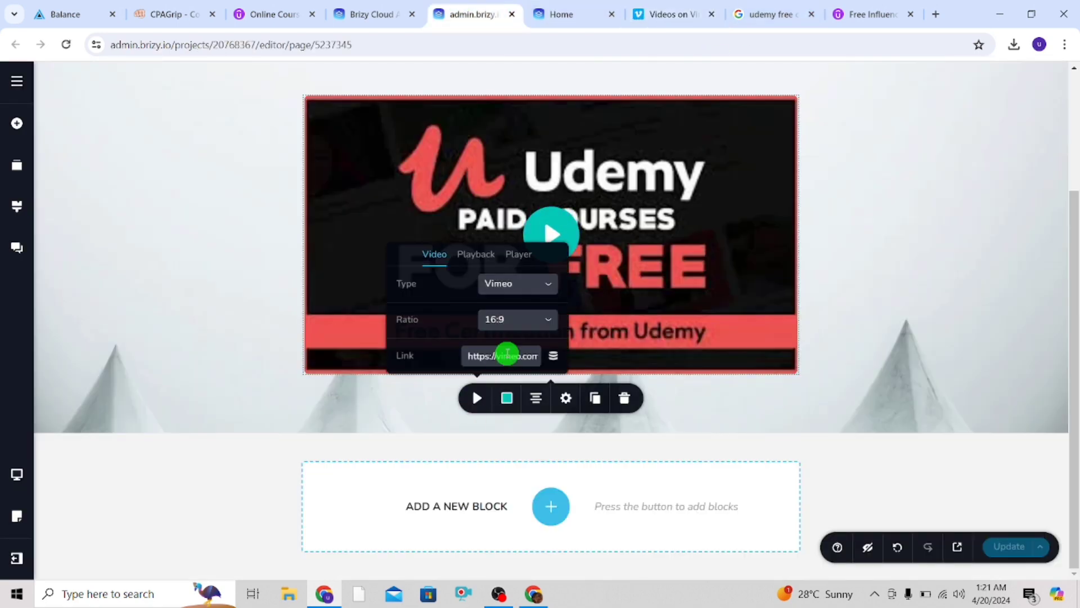
{"action": "key", "text": "ctrl+a"}
{"action": "key", "text": "BackSpace"}
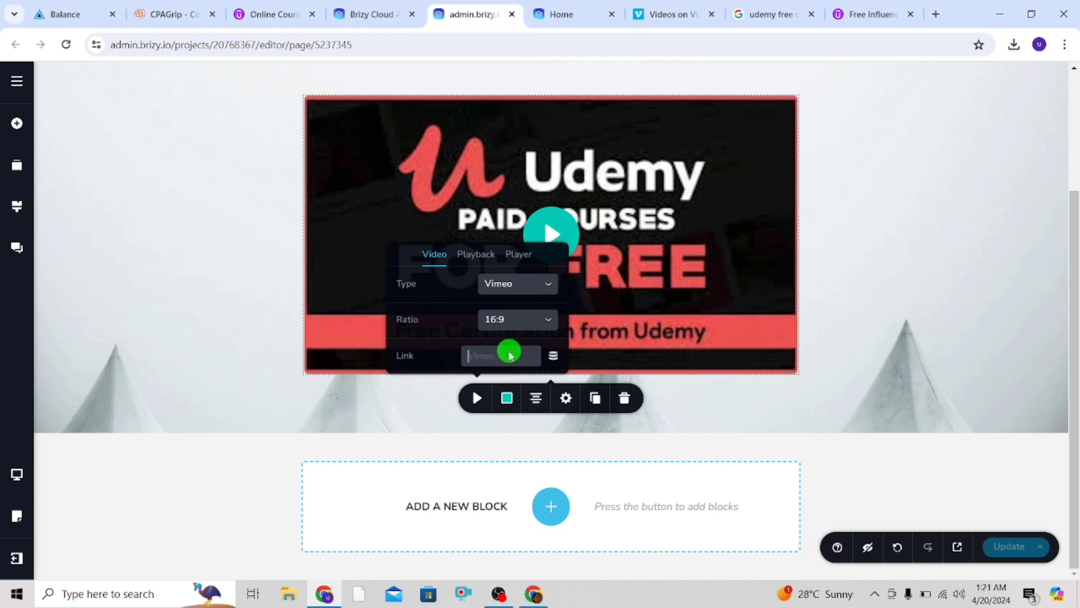
{"action": "right_click", "coordinate": [510, 355]}
{"action": "left_click", "coordinate": [544, 181]}
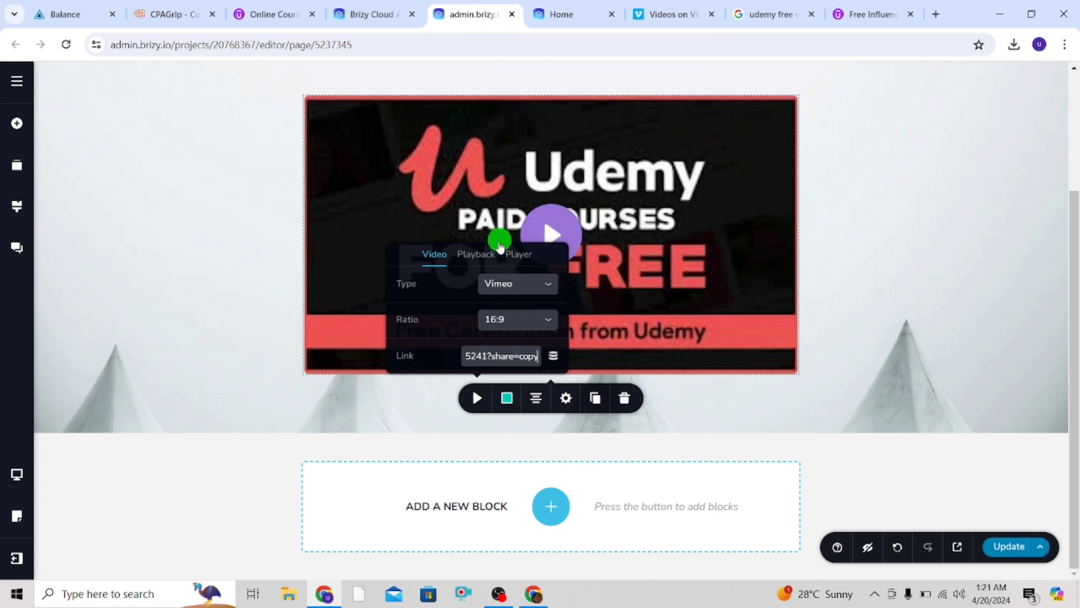
Turn on muted playback for the video element and update the published page
{"action": "left_click", "coordinate": [500, 248]}
{"action": "left_click", "coordinate": [541, 284]}
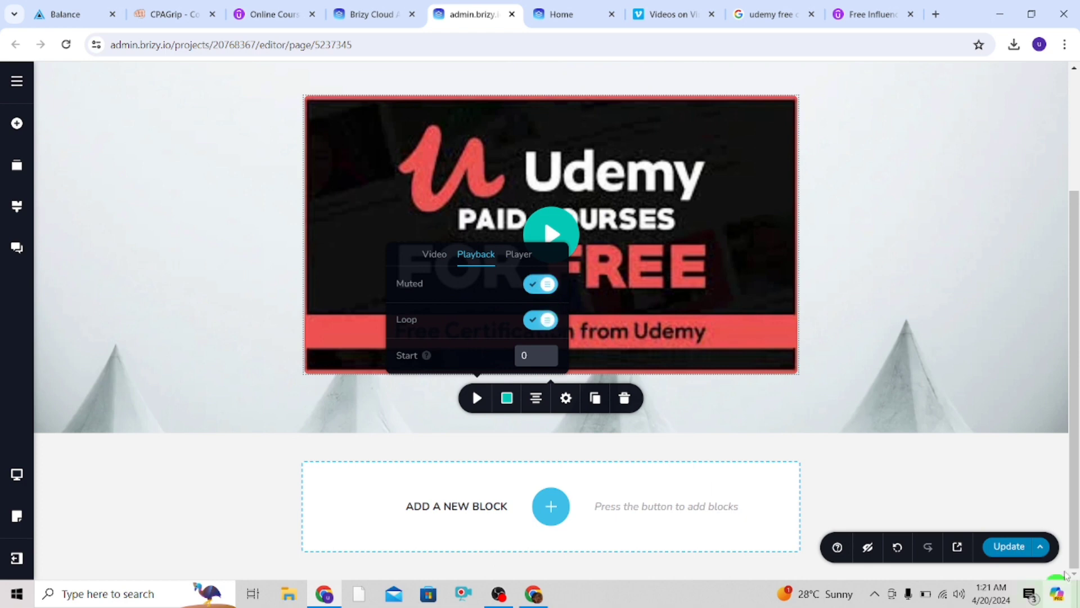
{"action": "left_click", "coordinate": [1022, 492]}
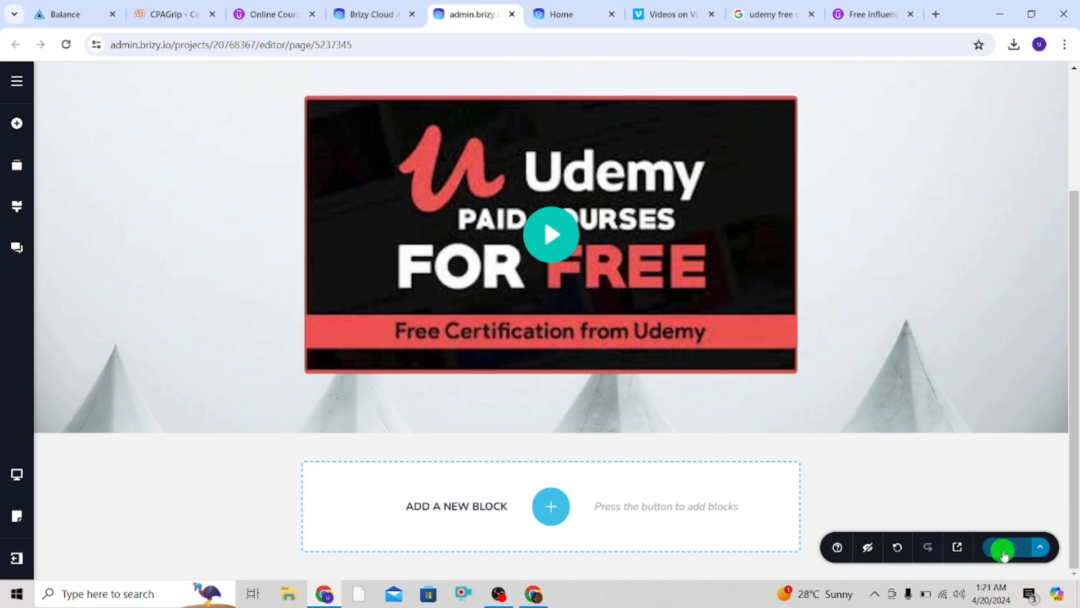
Open the updated live page, start the embedded Vimeo video to test it and pause it again
{"action": "left_click", "coordinate": [956, 548]}
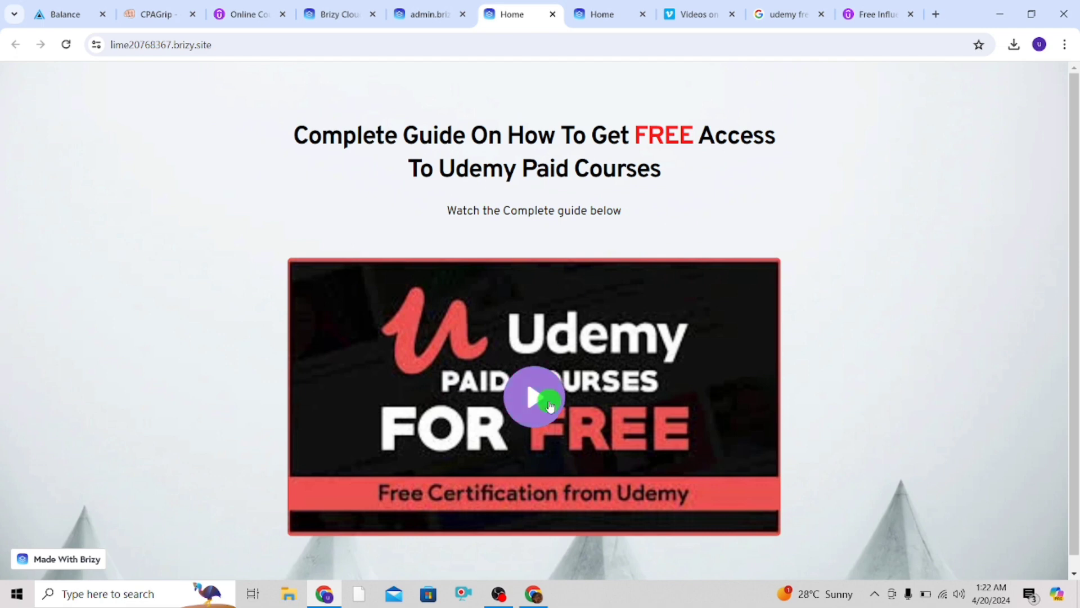
{"action": "scroll", "coordinate": [562, 405], "scroll_direction": "down", "scroll_amount": 1}
{"action": "left_click", "coordinate": [549, 389]}
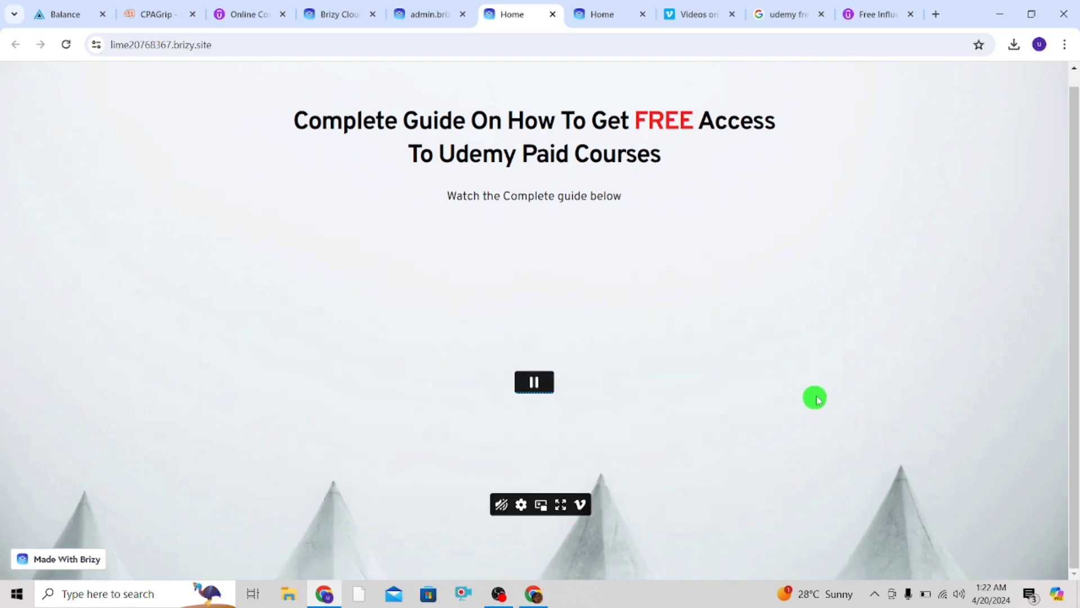
{"action": "left_click", "coordinate": [536, 380]}
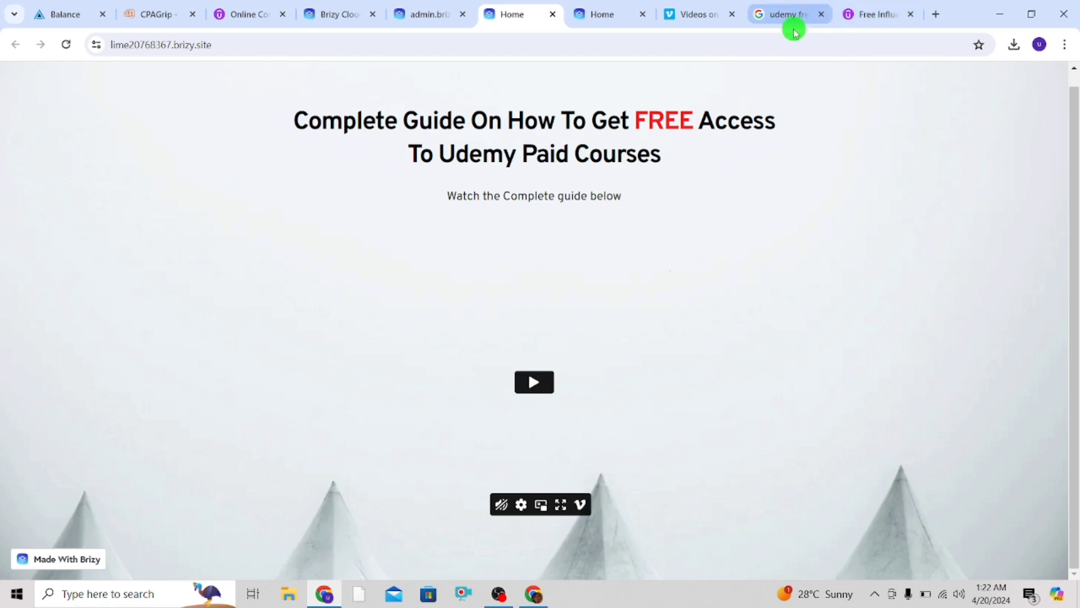
Return to the Brizy page editor and open the header code injection field in the project's code settings
{"action": "left_click", "coordinate": [458, 7]}
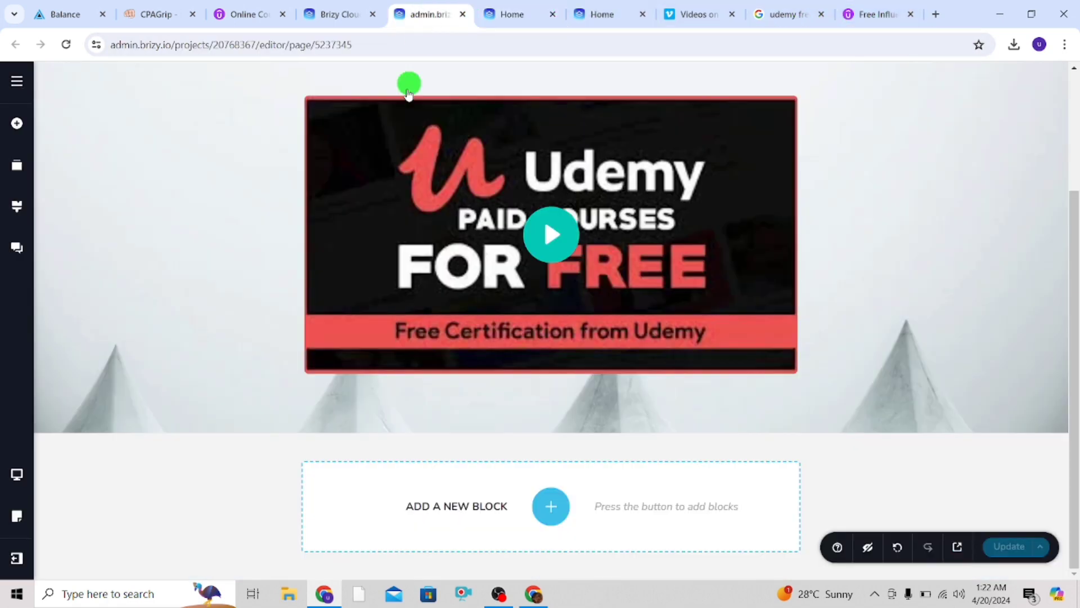
{"action": "left_click", "coordinate": [18, 84]}
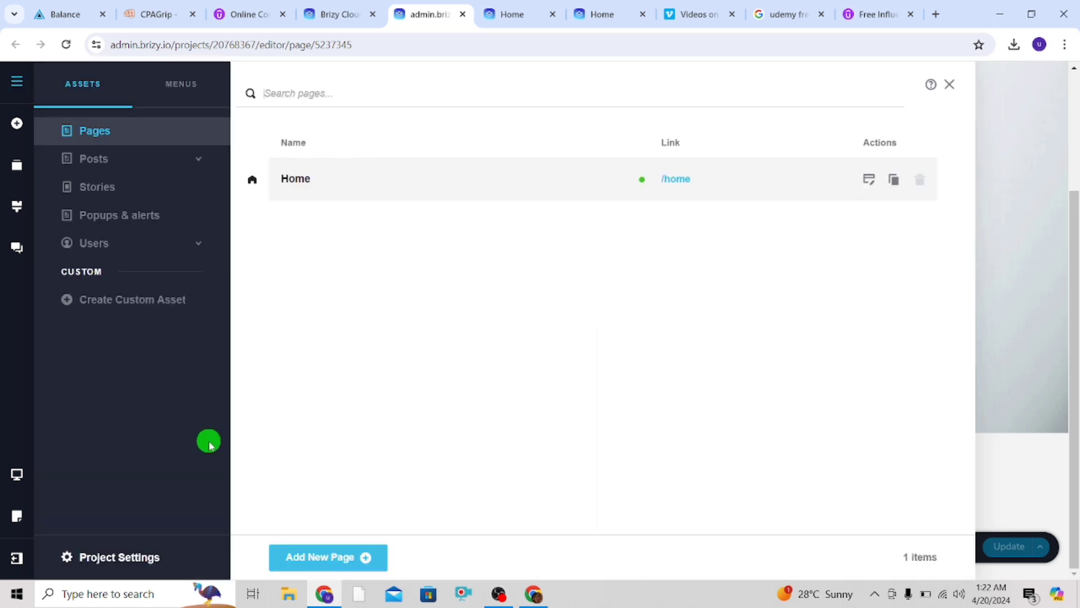
{"action": "left_click", "coordinate": [108, 565]}
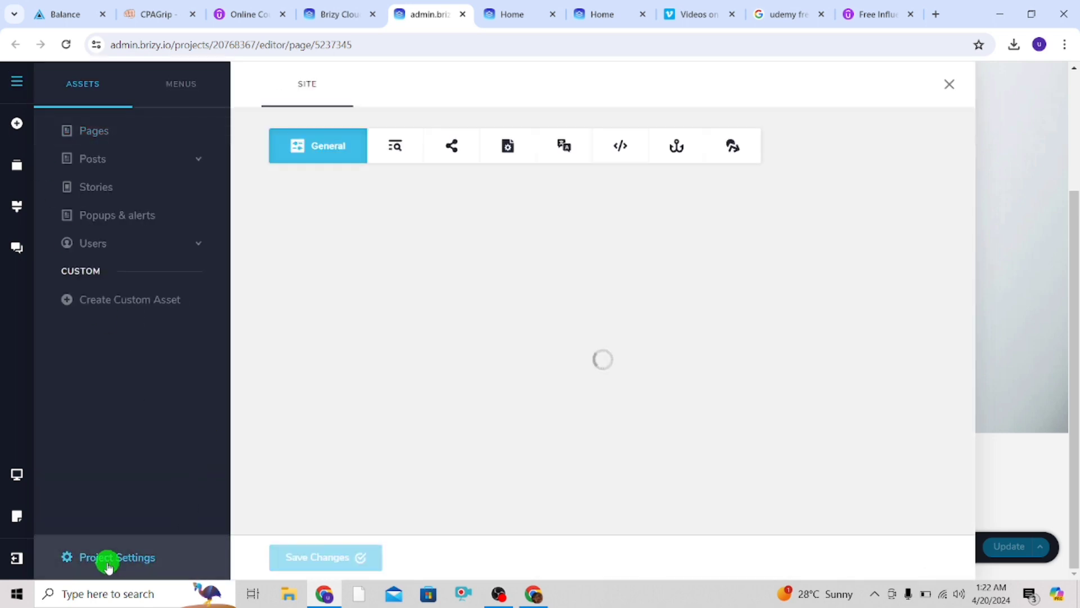
{"action": "left_click", "coordinate": [624, 147]}
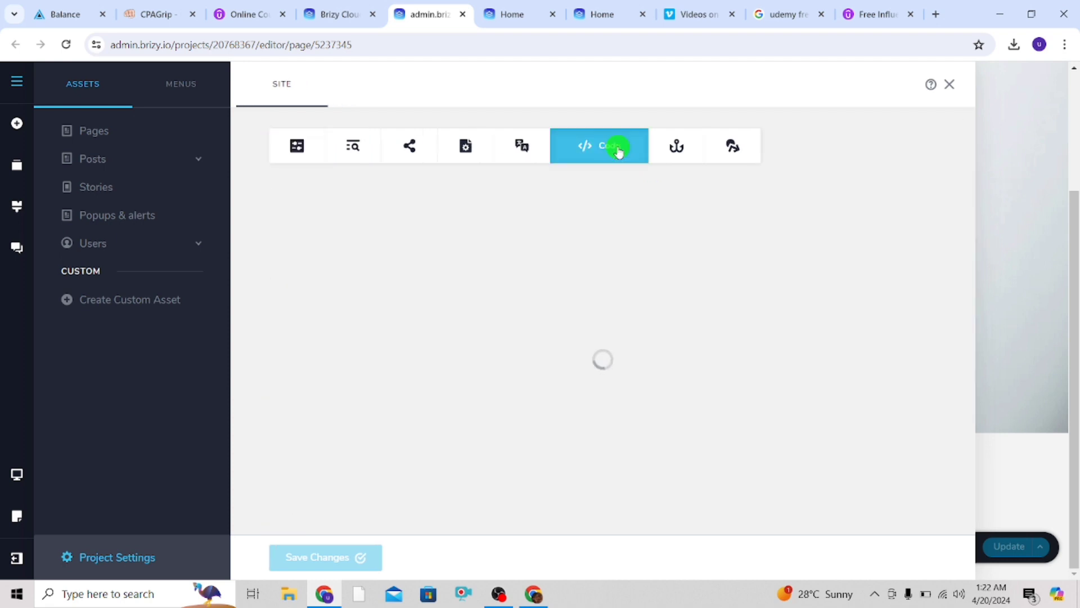
{"action": "left_click", "coordinate": [332, 545]}
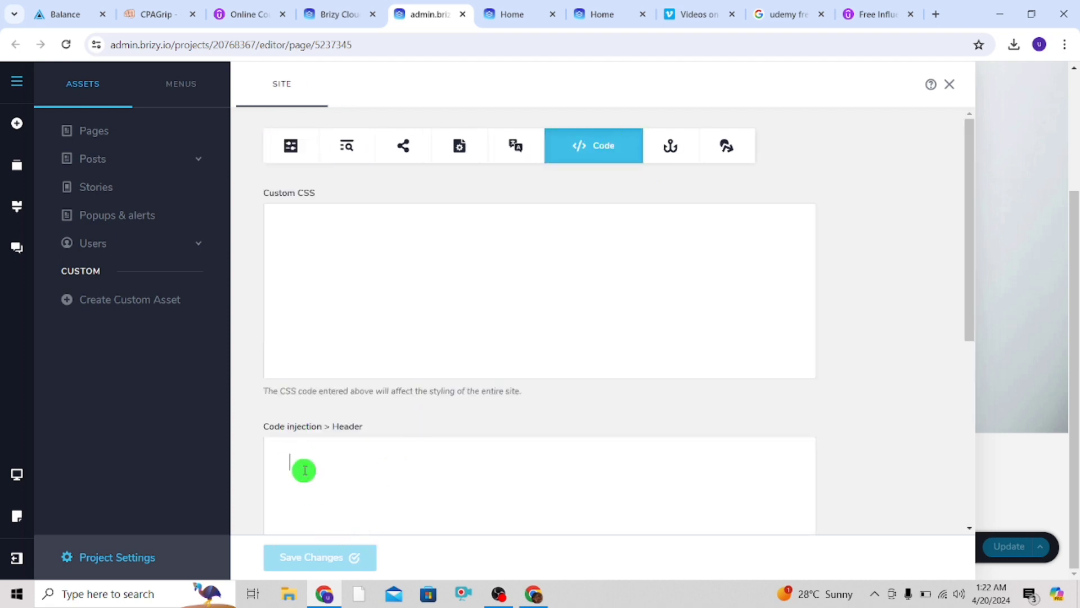
Copy the Udemy content locker script from CPAGrip's code generator and return to Brizy's code settings
{"action": "left_click", "coordinate": [147, 7]}
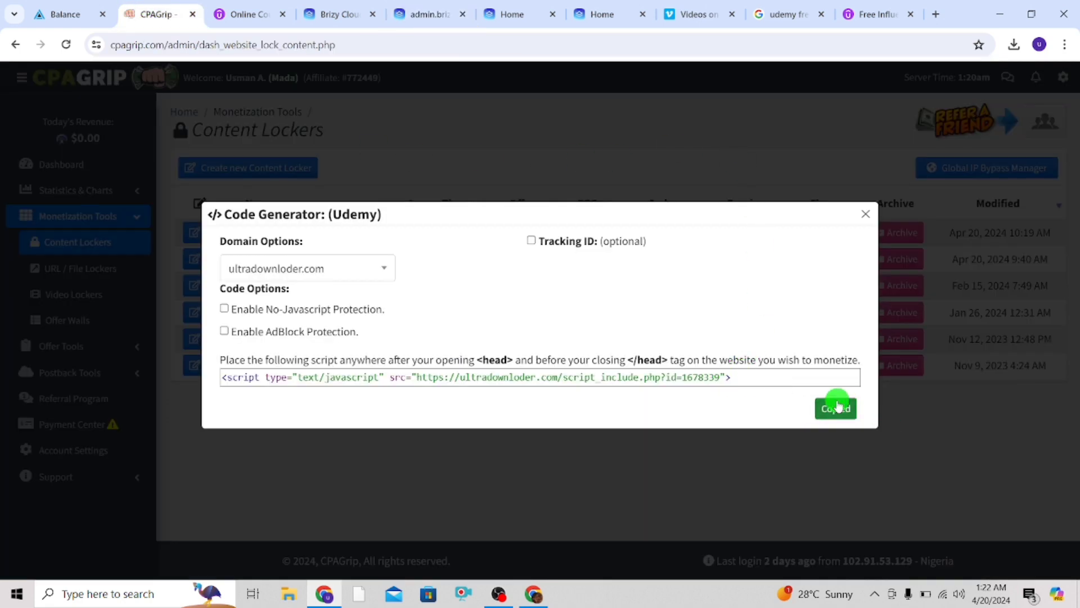
{"action": "left_click", "coordinate": [587, 8]}
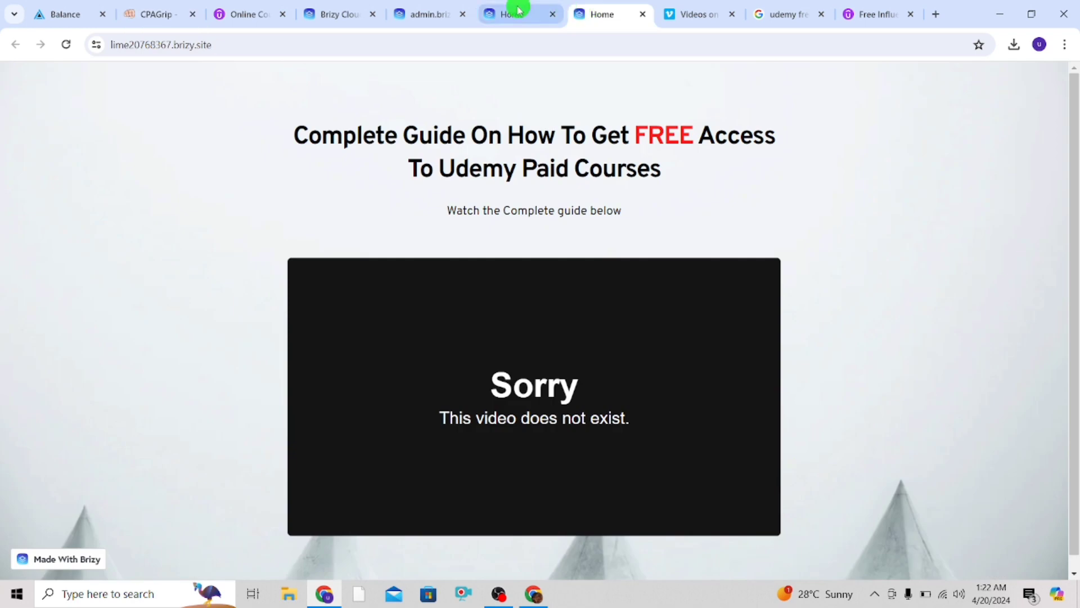
{"action": "left_click", "coordinate": [478, 8]}
{"action": "left_click", "coordinate": [429, 10]}
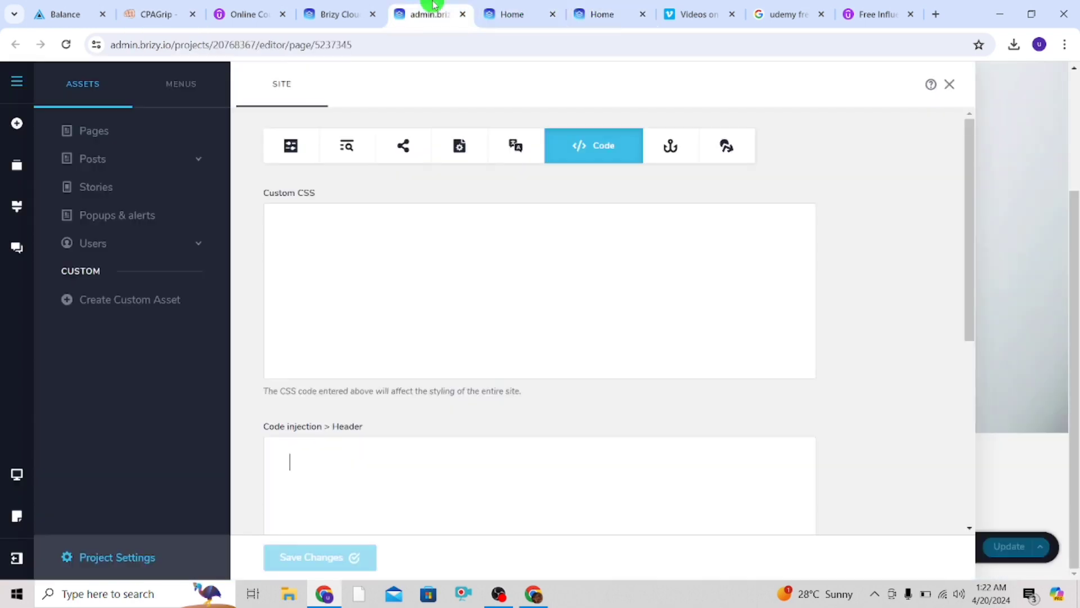
Paste the content locker script into the header code injection, save the changes and close the project settings
{"action": "right_click", "coordinate": [311, 468]}
{"action": "left_click", "coordinate": [376, 277]}
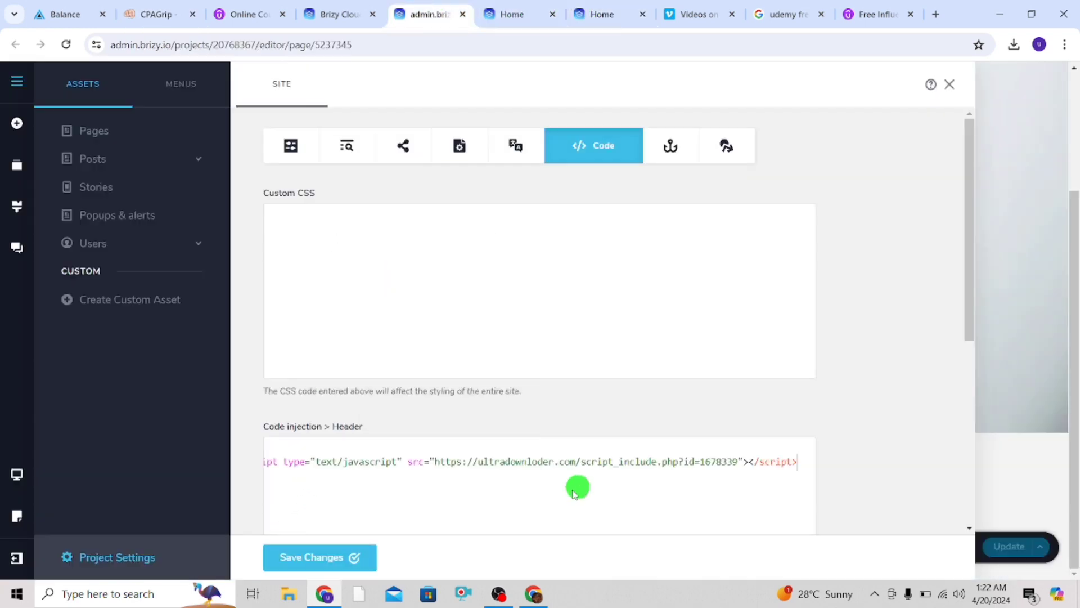
{"action": "left_click", "coordinate": [297, 557]}
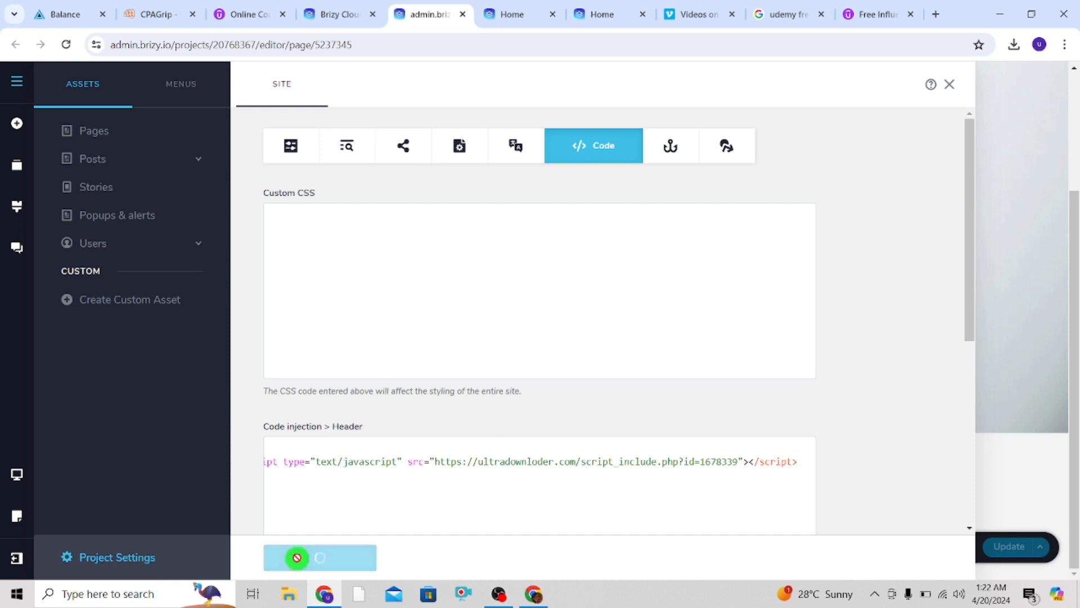
{"action": "left_click", "coordinate": [949, 84]}
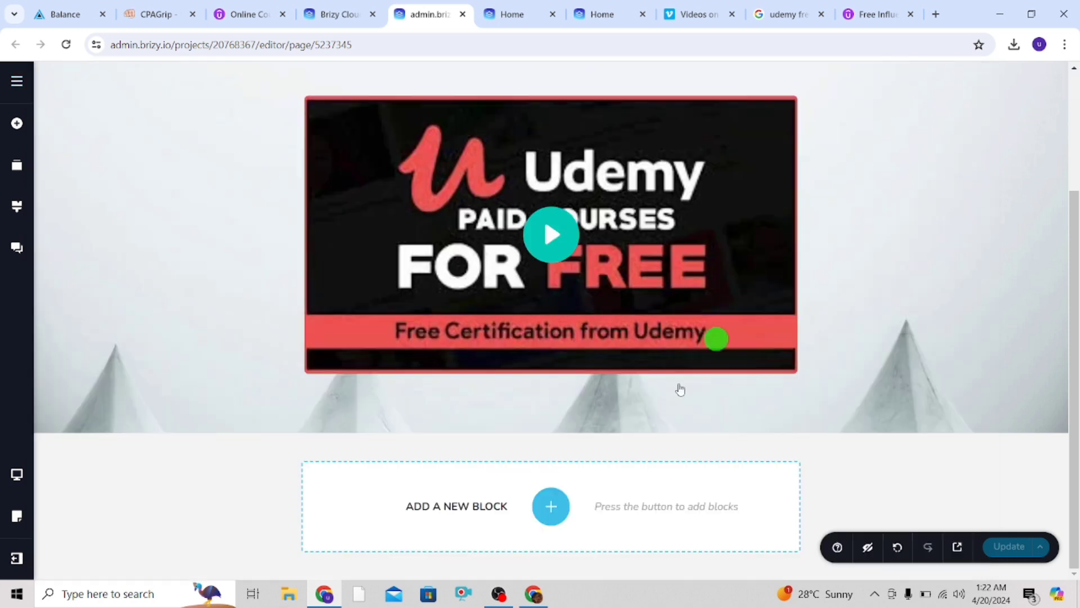
Open the live landing page again and start its video to test the content locker
{"action": "left_click", "coordinate": [962, 550]}
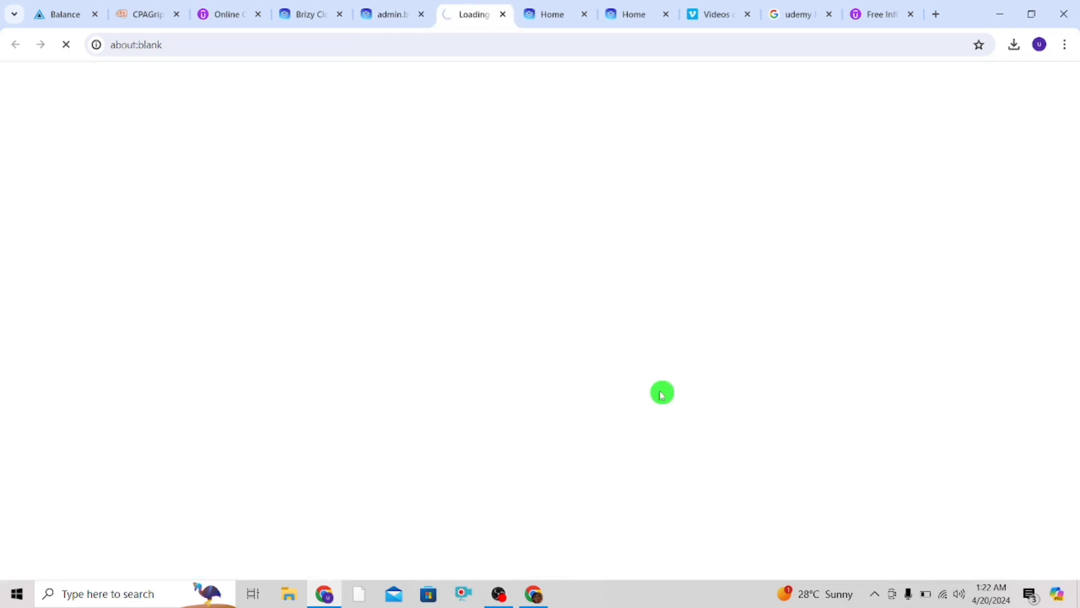
{"action": "left_click", "coordinate": [302, 12]}
{"action": "left_click", "coordinate": [419, 11]}
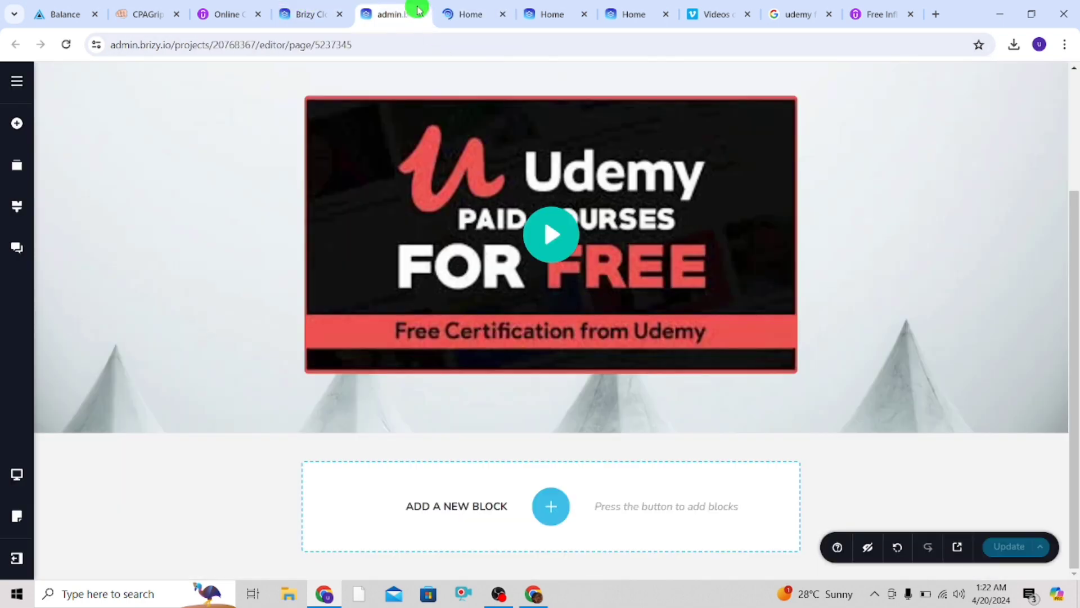
{"action": "left_click", "coordinate": [458, 11]}
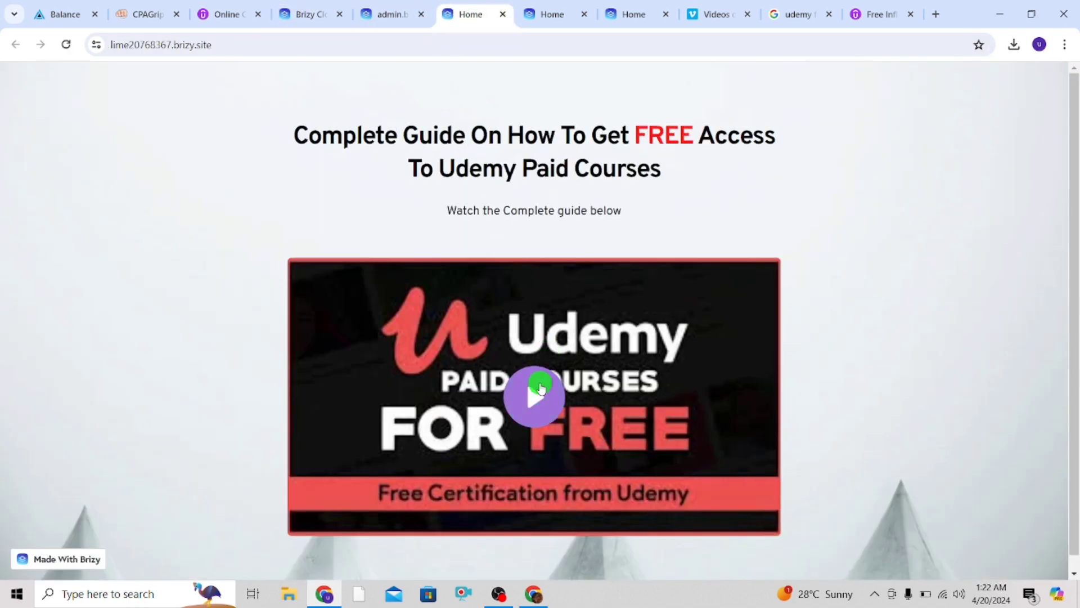
{"action": "left_click", "coordinate": [541, 386]}
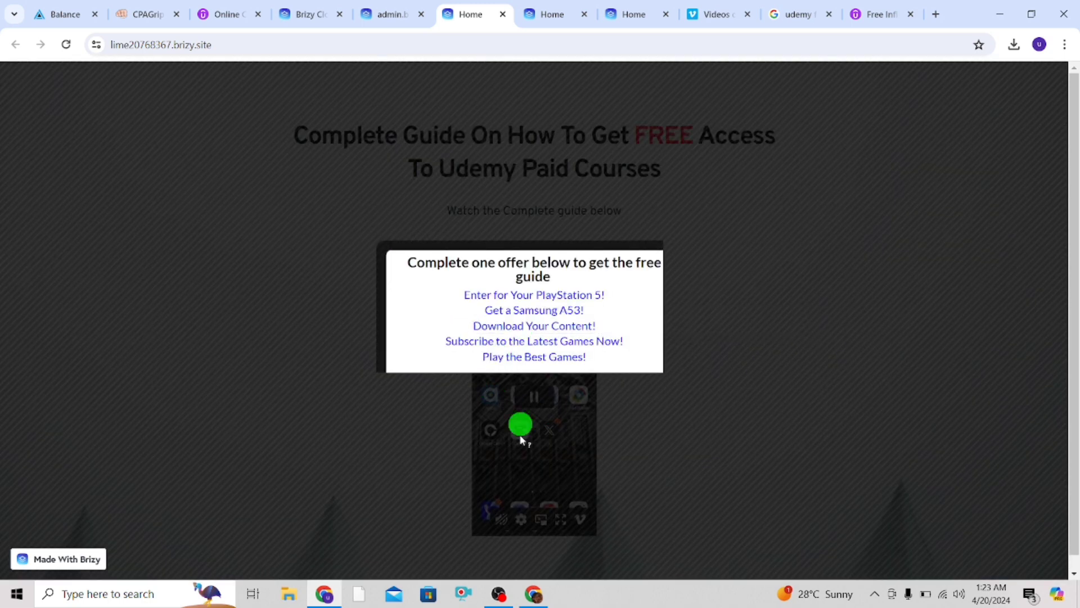
{"action": "scroll", "coordinate": [540, 501], "scroll_direction": "down", "scroll_amount": 1}
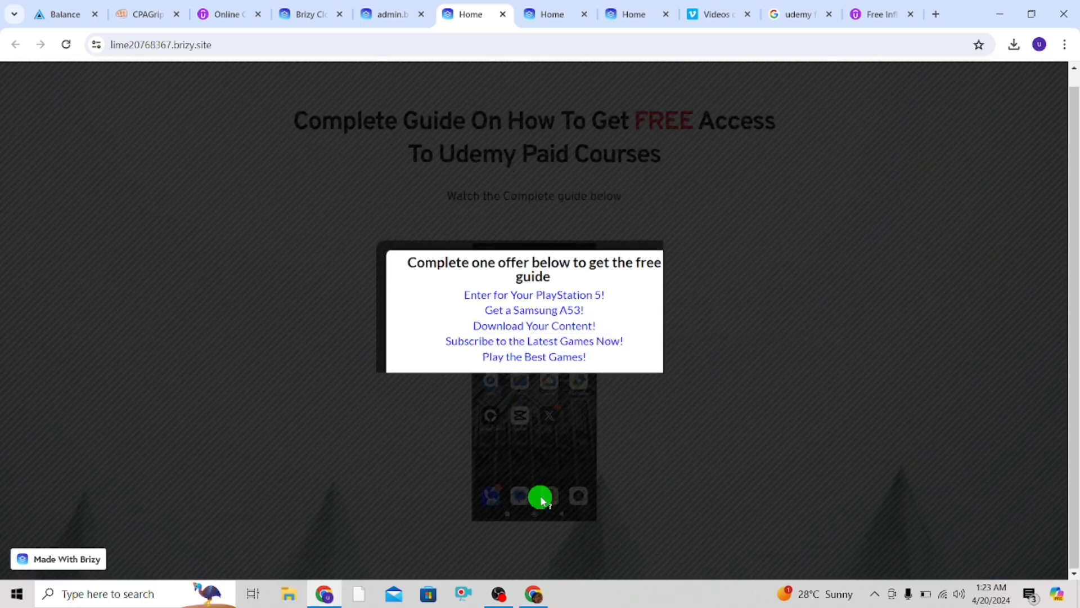
{"action": "scroll", "coordinate": [557, 473], "scroll_direction": "up", "scroll_amount": 1}
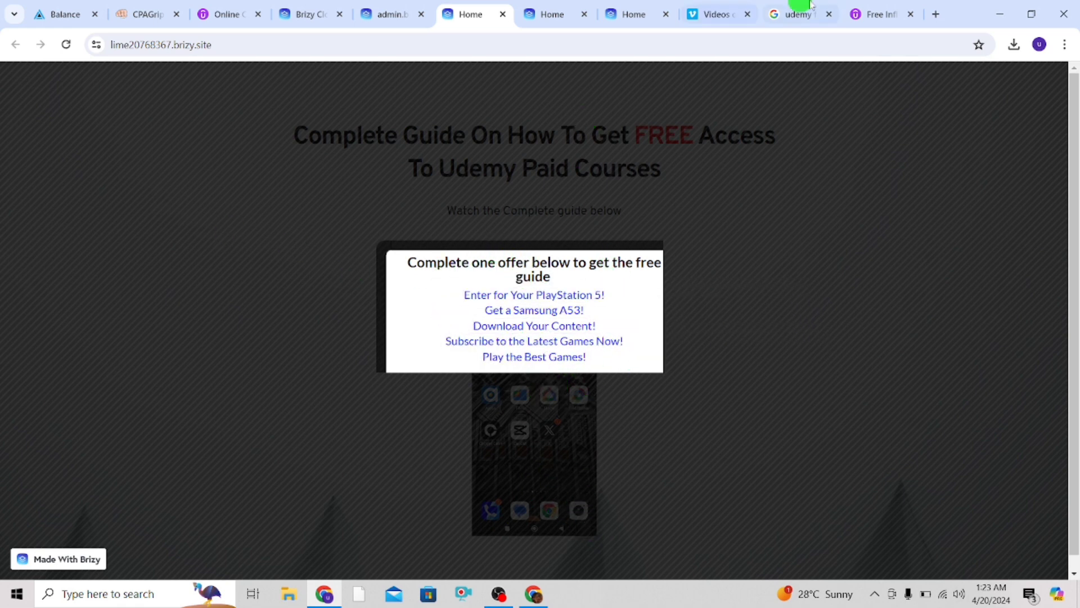
{"action": "left_click", "coordinate": [878, 12]}
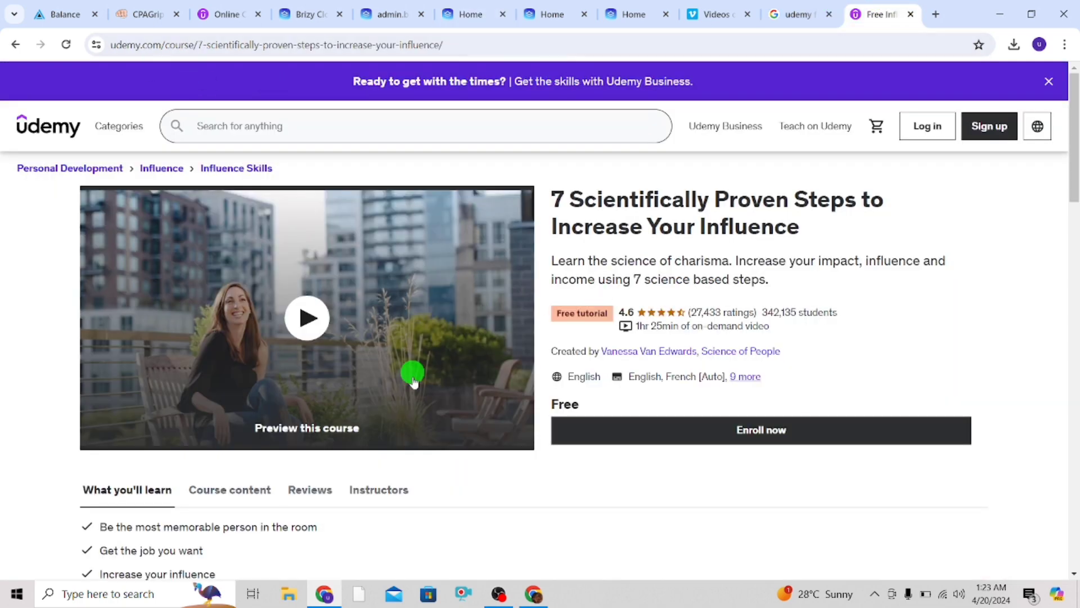
{"action": "scroll", "coordinate": [550, 354], "scroll_direction": "down", "scroll_amount": 4}
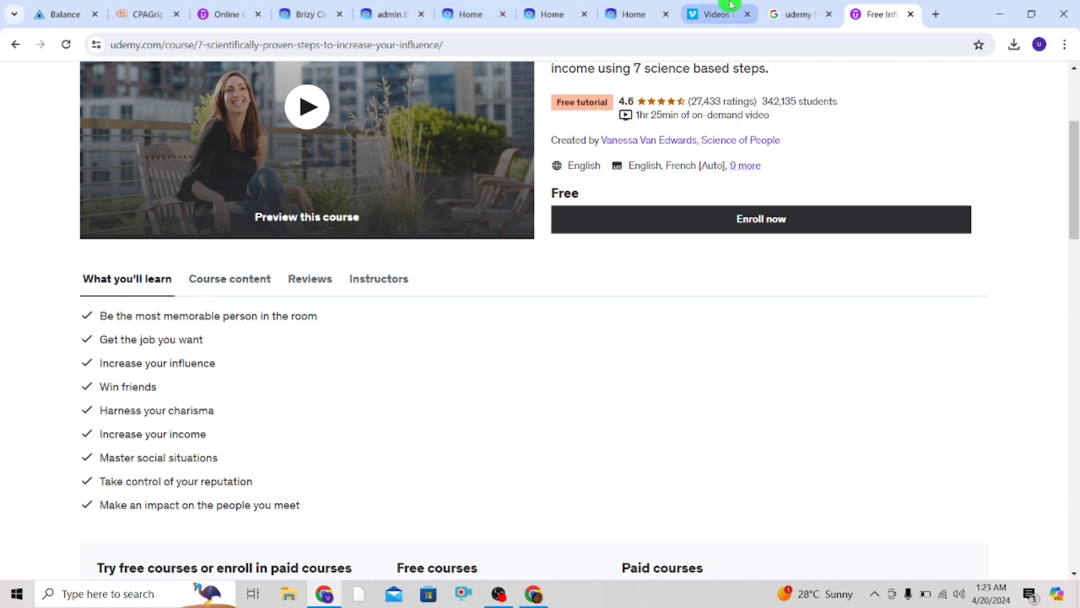
{"action": "left_click", "coordinate": [309, 10]}
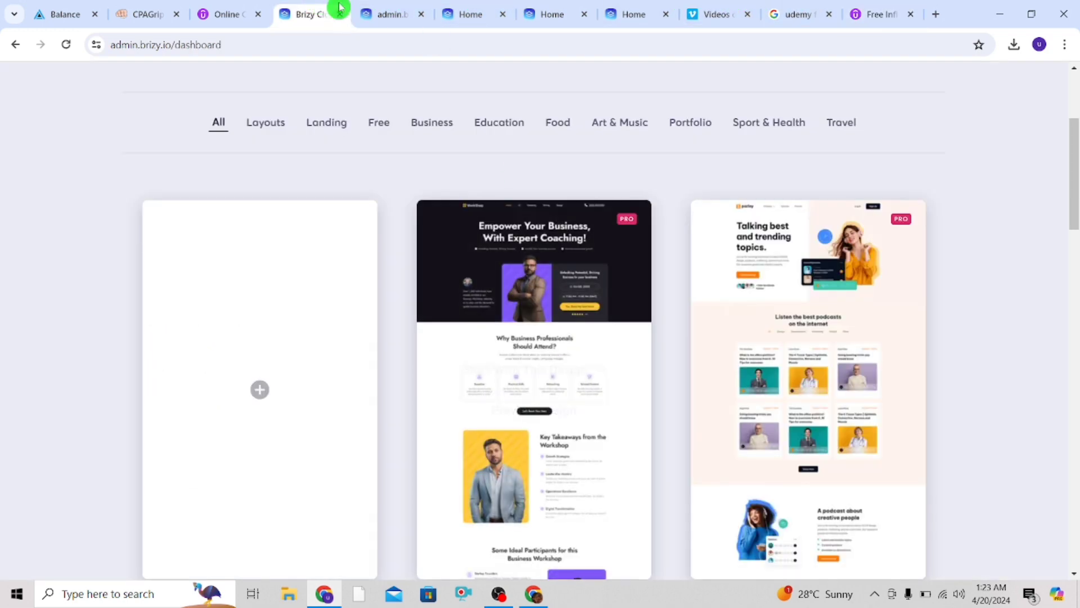
{"action": "left_click", "coordinate": [378, 12]}
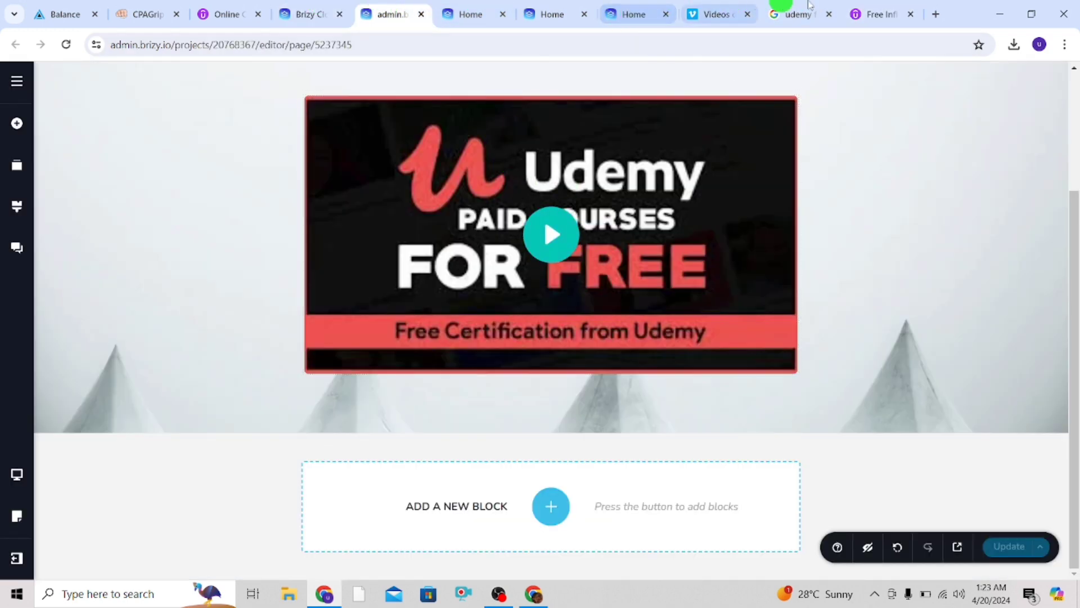
{"action": "left_click", "coordinate": [881, 7]}
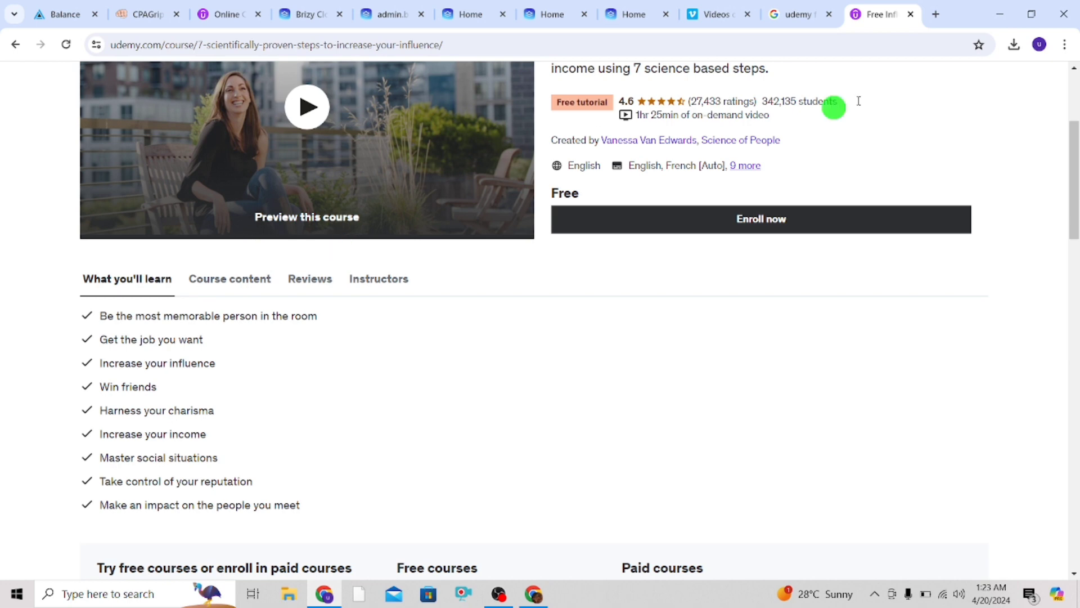
Open Pexels in a new browser tab and browse its free stock photos
{"action": "left_click", "coordinate": [932, 14]}
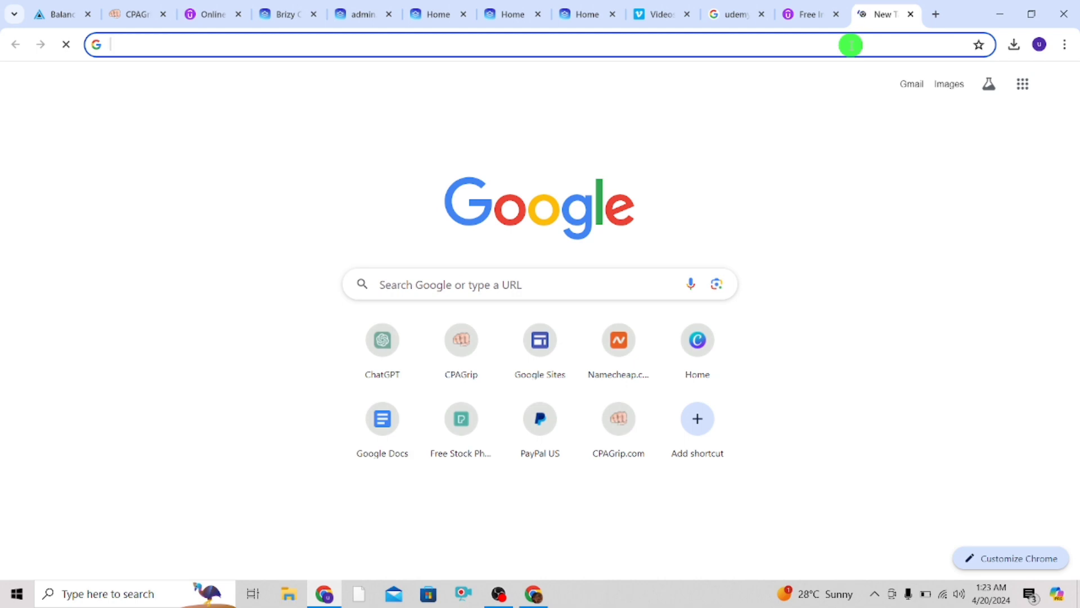
{"action": "left_click", "coordinate": [850, 45]}
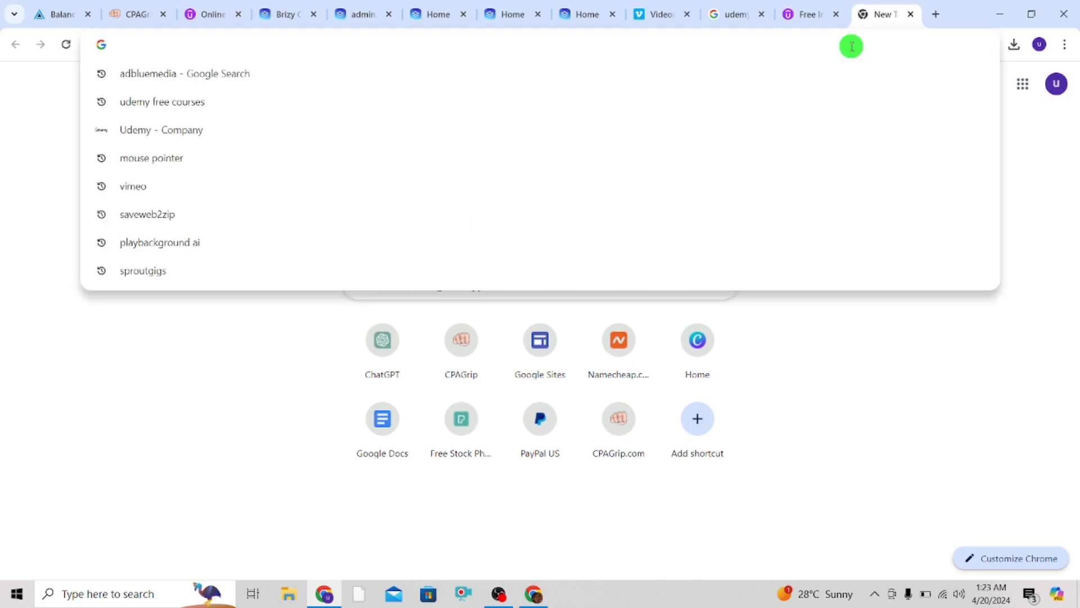
{"action": "type", "text": "pe"}
{"action": "key", "text": "Return"}
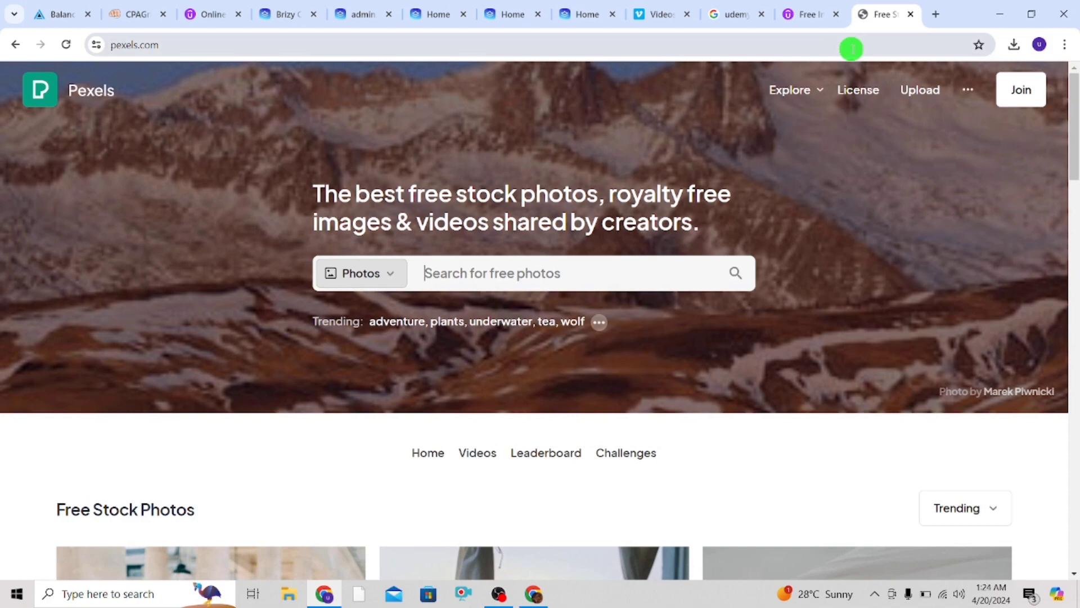
{"action": "scroll", "coordinate": [1036, 313], "scroll_direction": "down", "scroll_amount": 7}
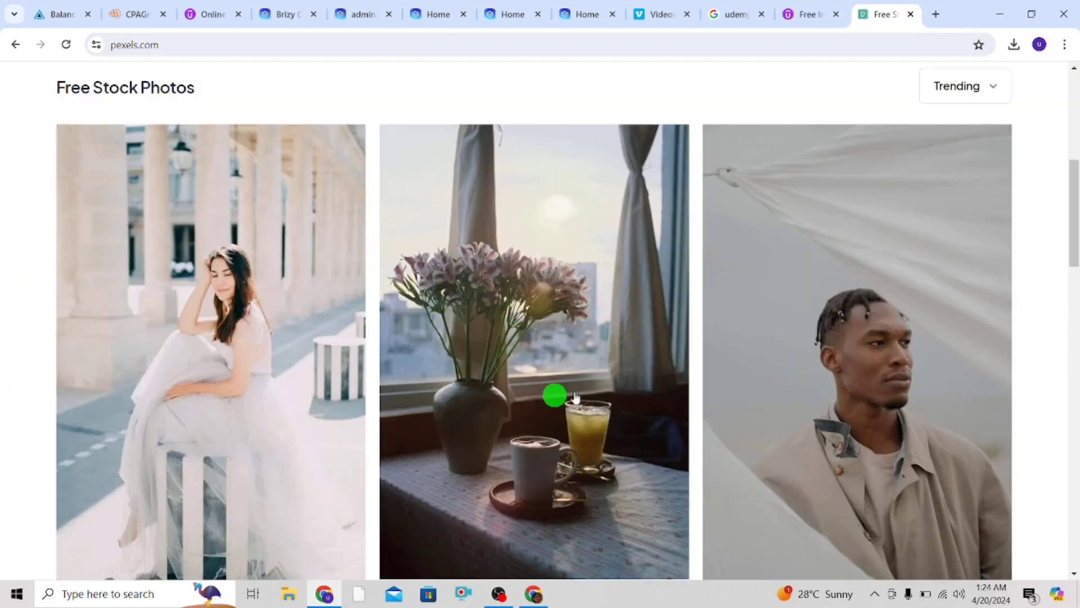
{"action": "scroll", "coordinate": [434, 313], "scroll_direction": "down", "scroll_amount": 15}
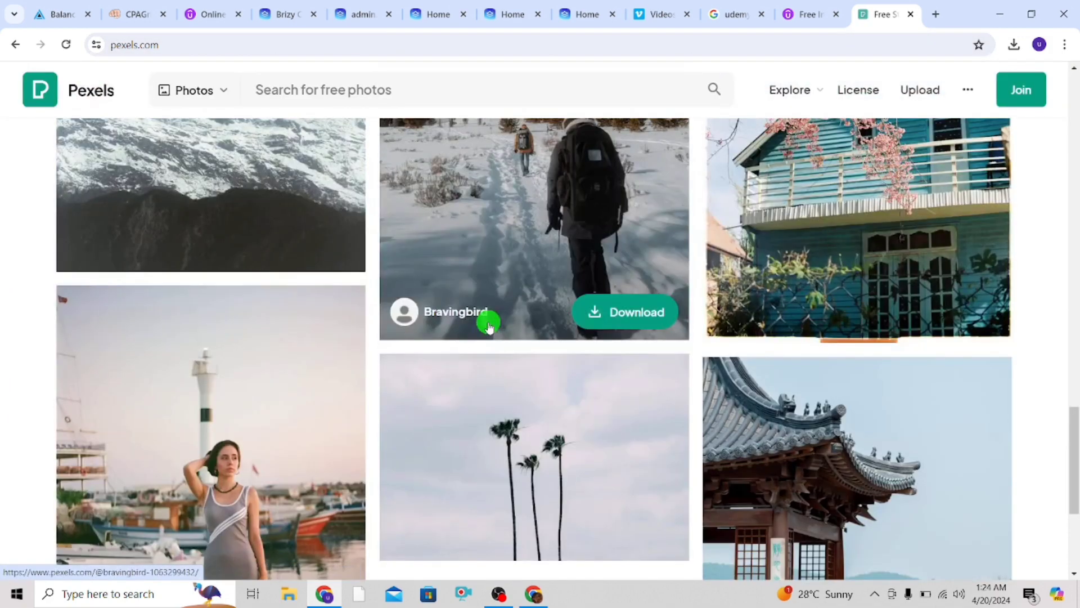
{"action": "scroll", "coordinate": [488, 325], "scroll_direction": "down", "scroll_amount": 5}
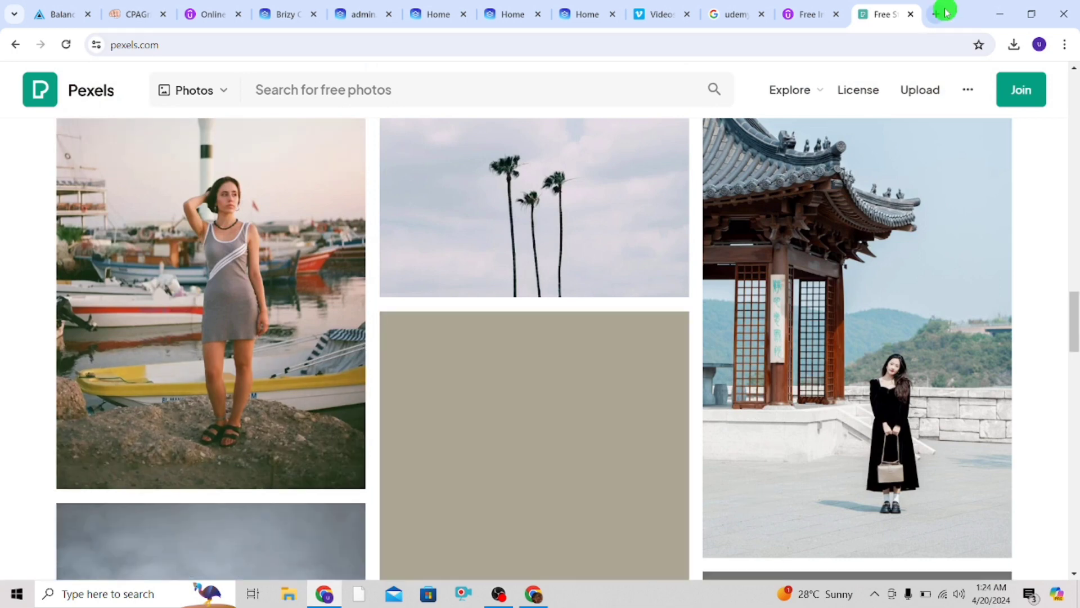
Open the CapCut website in another new browser tab
{"action": "left_click", "coordinate": [946, 12]}
{"action": "left_click", "coordinate": [894, 41]}
{"action": "type", "text": "c"}
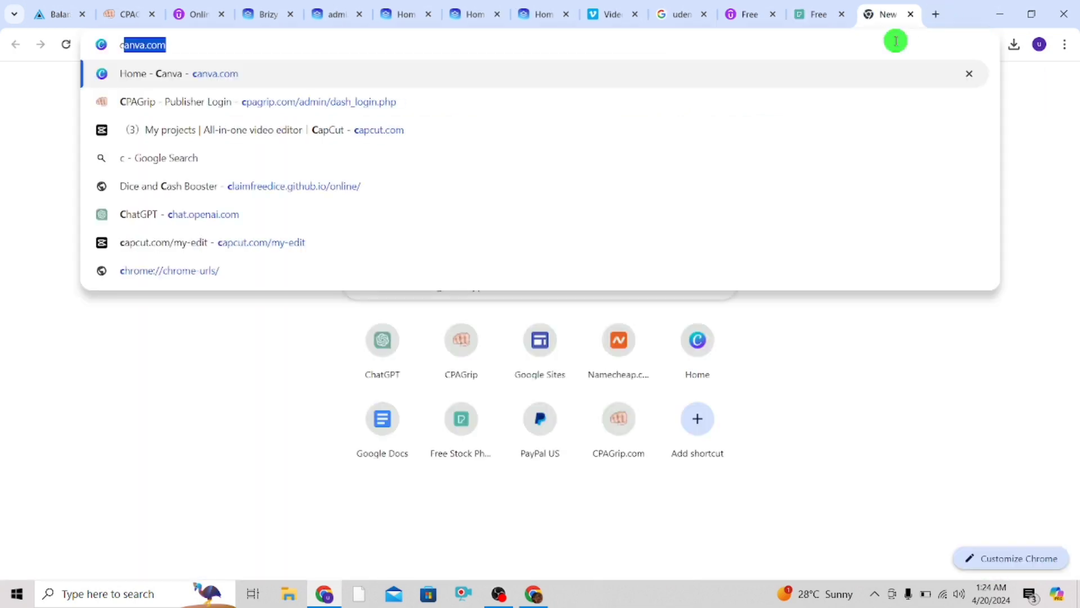
{"action": "type", "text": "ap"}
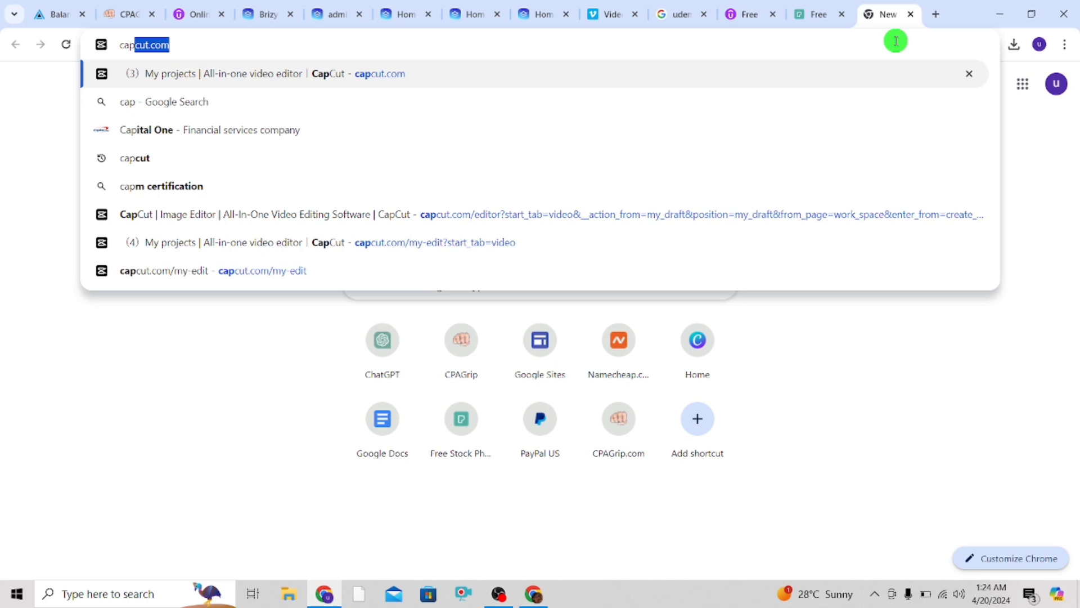
{"action": "key", "text": "Return"}
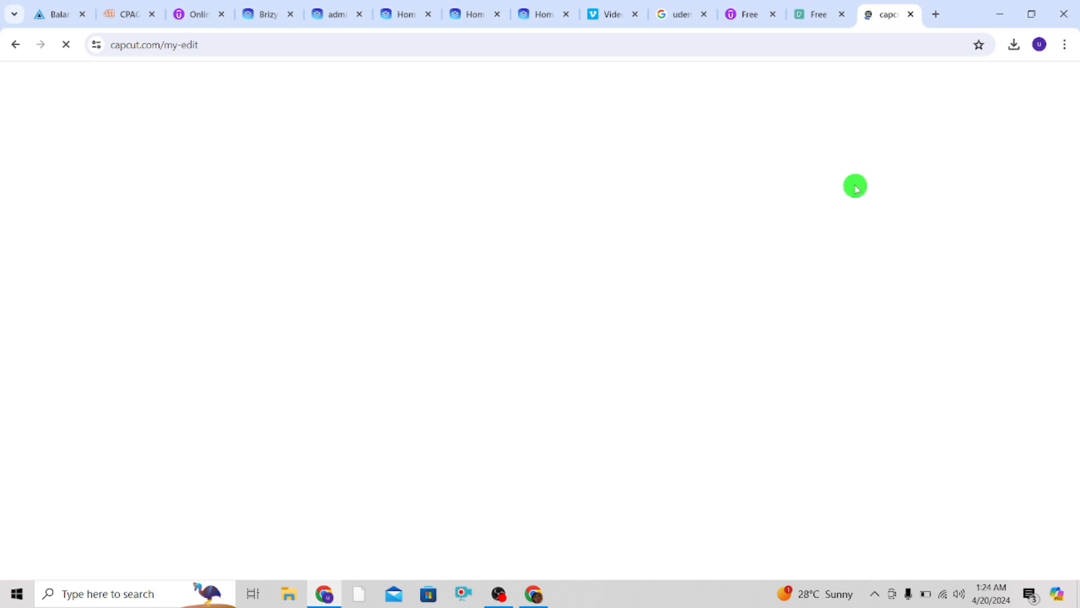
Return to the Pexels page and dismiss the Google sign-in prompt
{"action": "left_click", "coordinate": [815, 15]}
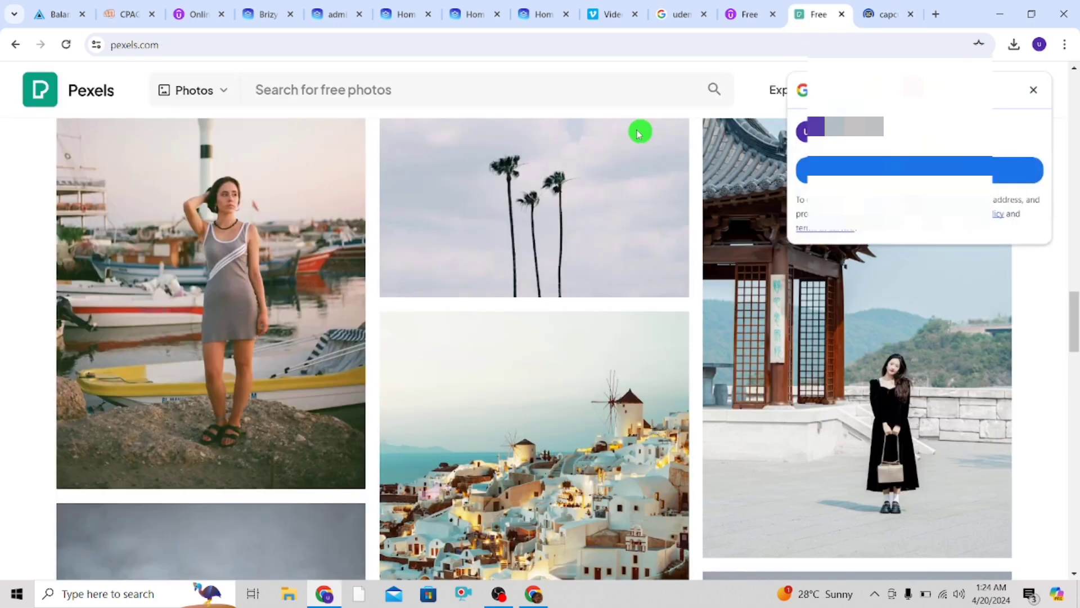
{"action": "left_click", "coordinate": [1034, 90]}
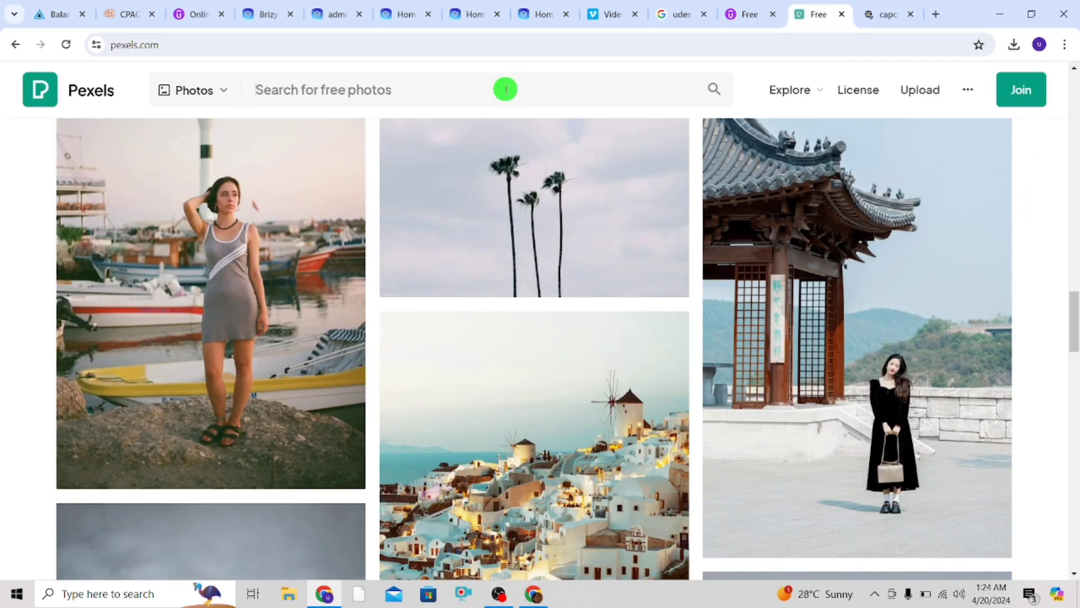
Search Pexels for "library of celsus" photos and close the photo preview that was opened by mistake
{"action": "left_click", "coordinate": [505, 89]}
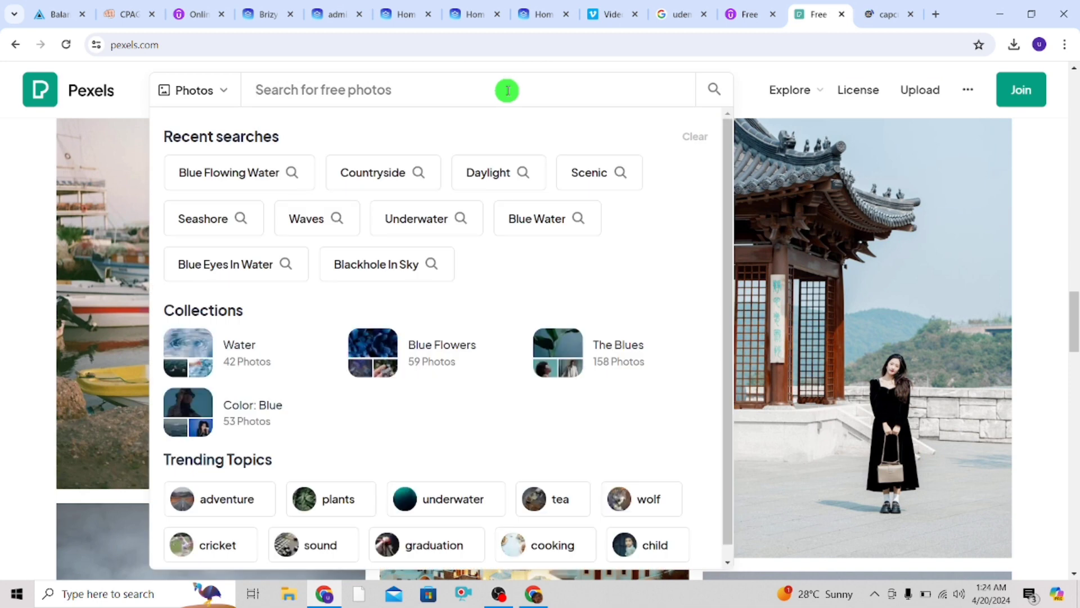
{"action": "type", "text": "c"}
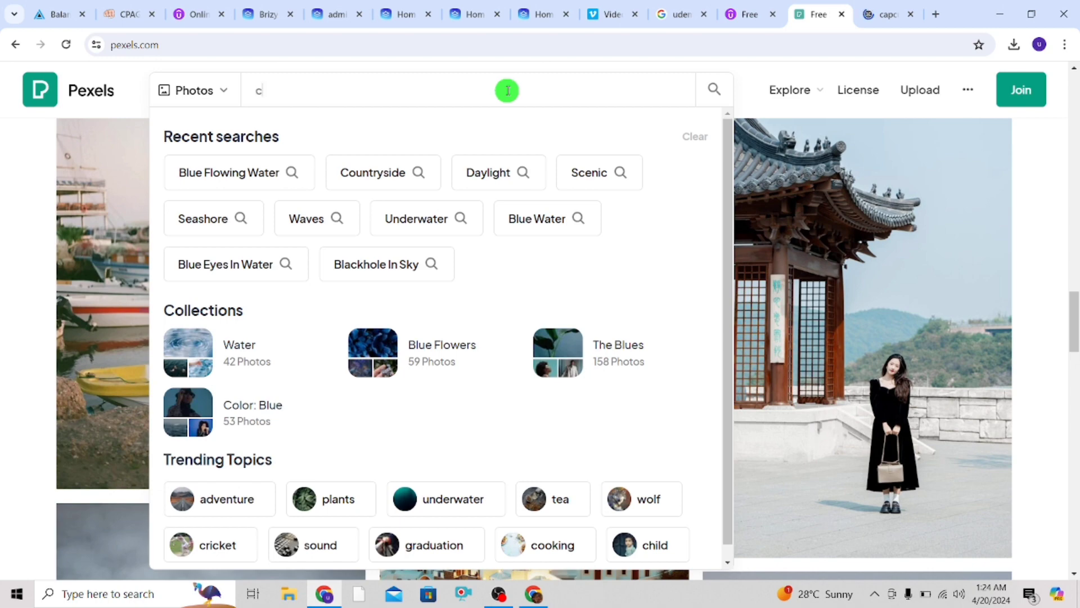
{"action": "key", "text": "BackSpace"}
{"action": "type", "text": "lib"}
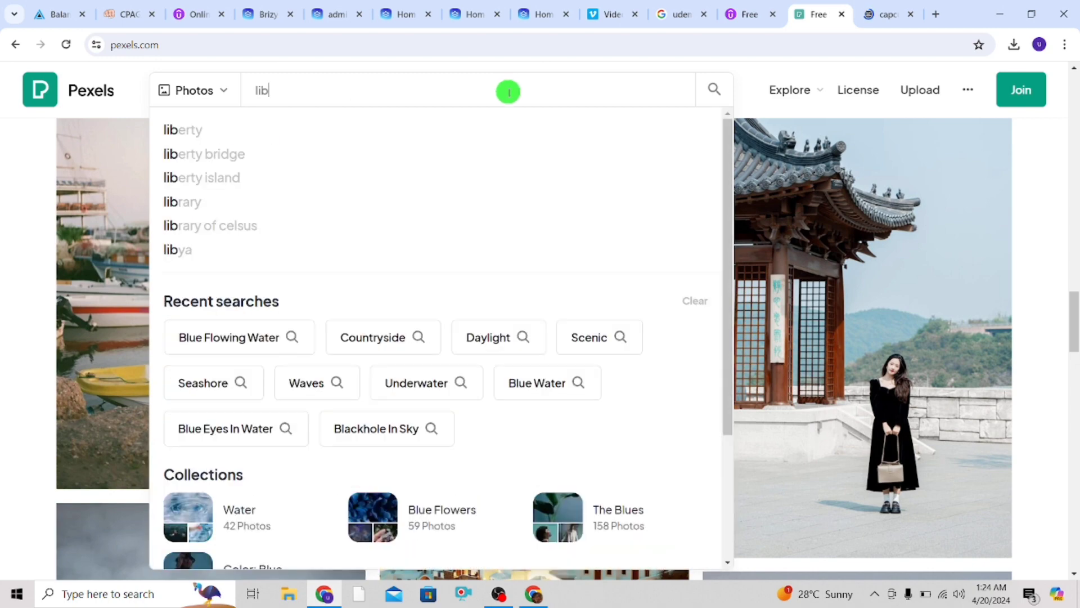
{"action": "left_click", "coordinate": [227, 224]}
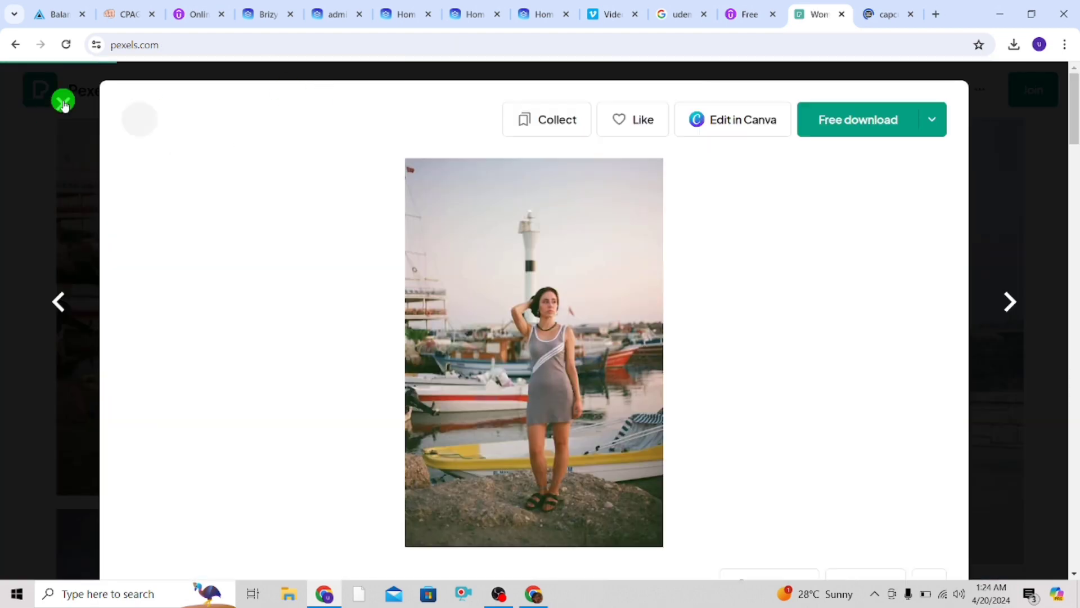
{"action": "left_click", "coordinate": [63, 103]}
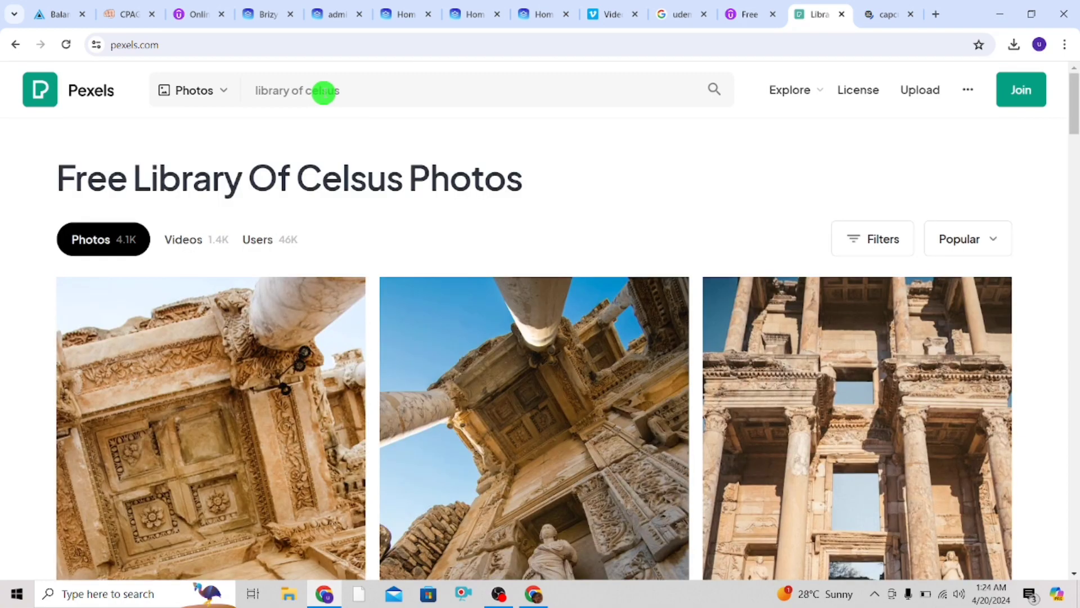
Shorten the search term to "library", run the search and look over the photo results
{"action": "left_click", "coordinate": [367, 91]}
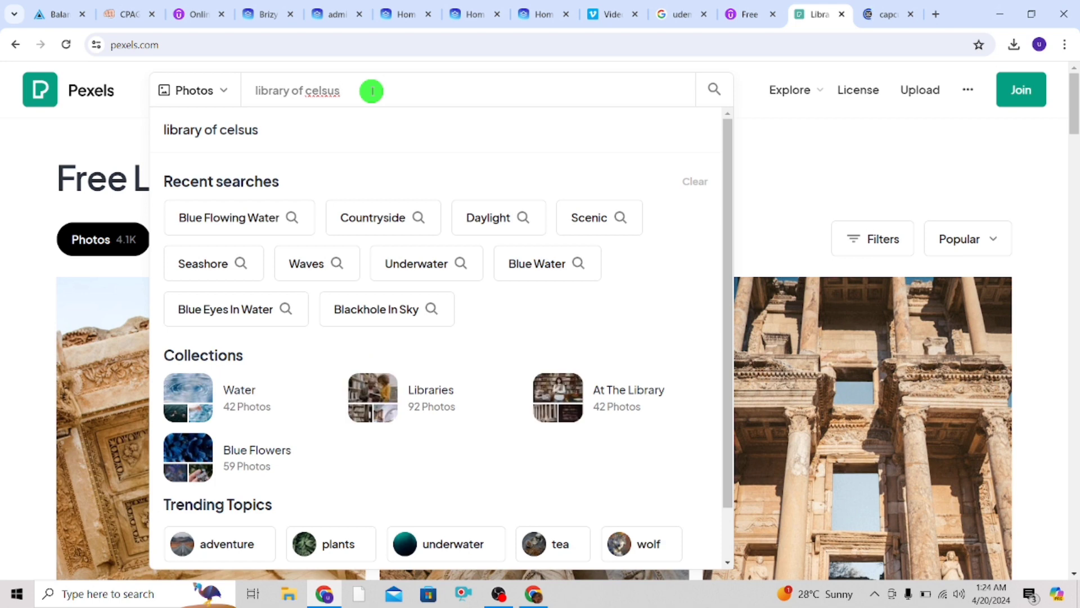
{"action": "key", "text": "BackSpace"}
{"action": "key", "text": "BackSpace"}
{"action": "key", "text": "BackSpace"}
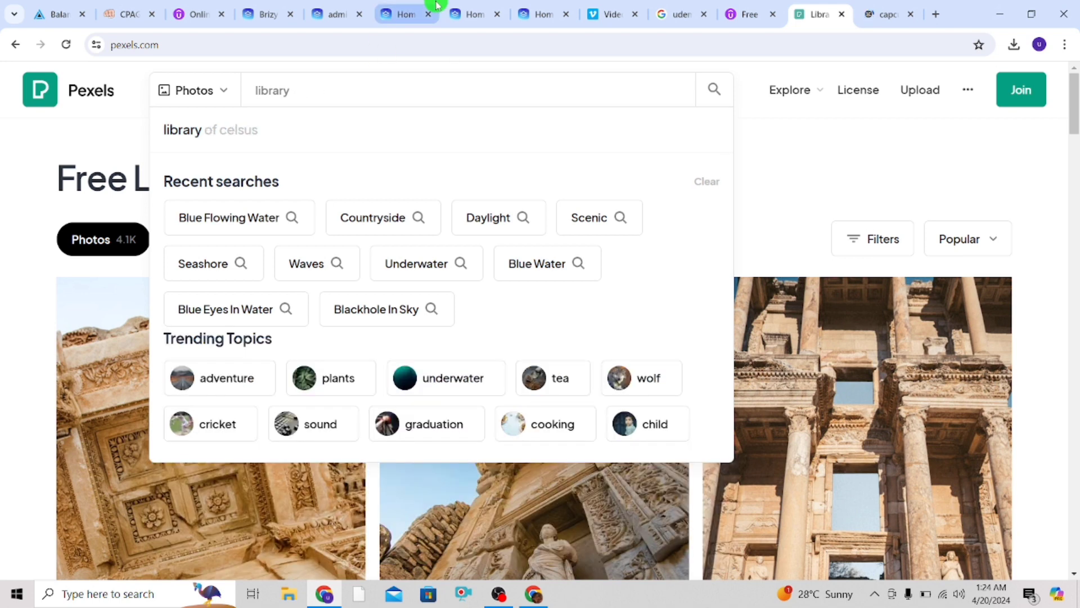
{"action": "key", "text": "Return"}
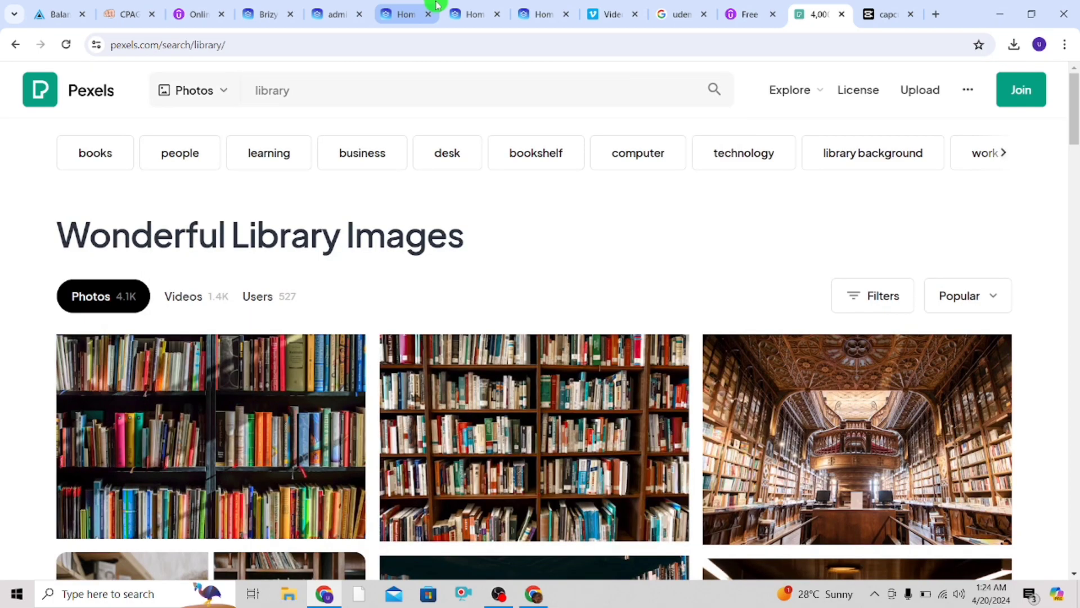
{"action": "scroll", "coordinate": [684, 58], "scroll_direction": "down", "scroll_amount": 9}
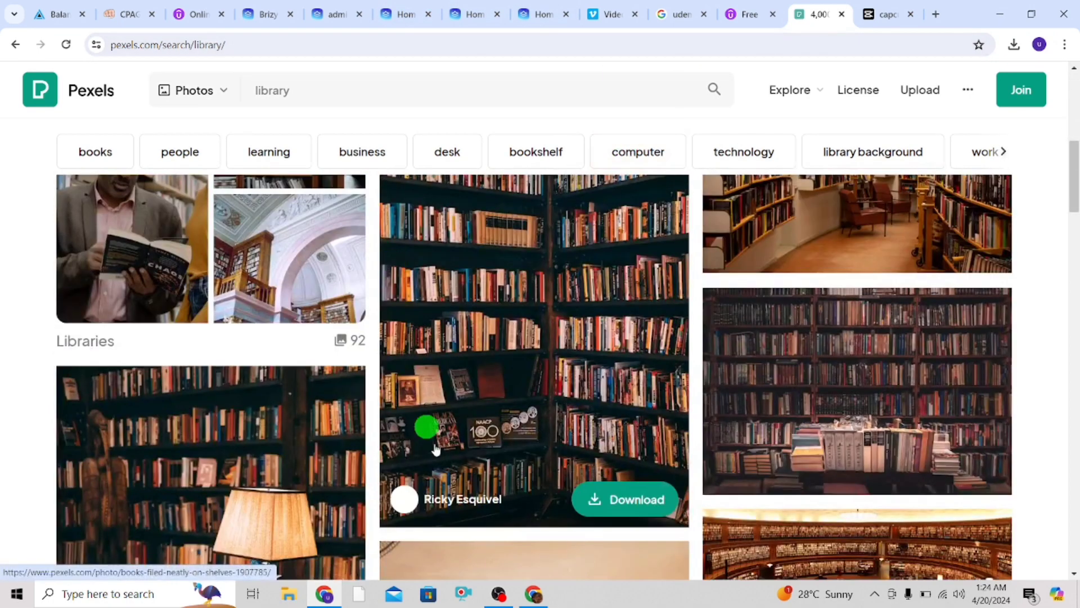
{"action": "scroll", "coordinate": [484, 484], "scroll_direction": "up", "scroll_amount": 2}
{"action": "scroll", "coordinate": [485, 485], "scroll_direction": "up", "scroll_amount": 5}
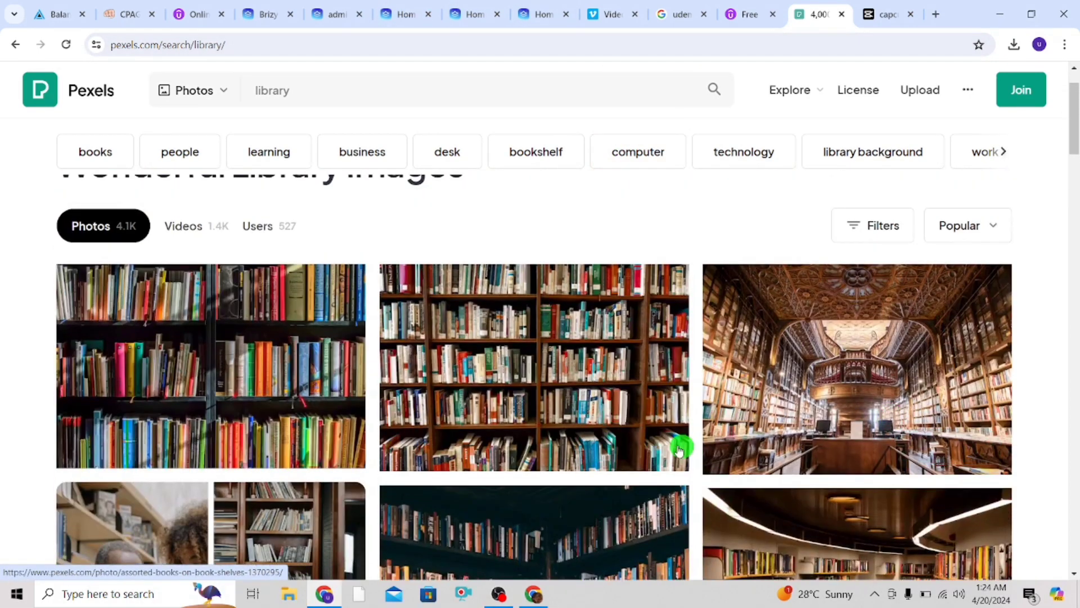
Show the video results for "library" and filter them by Vertical orientation and Medium size
{"action": "left_click", "coordinate": [211, 224]}
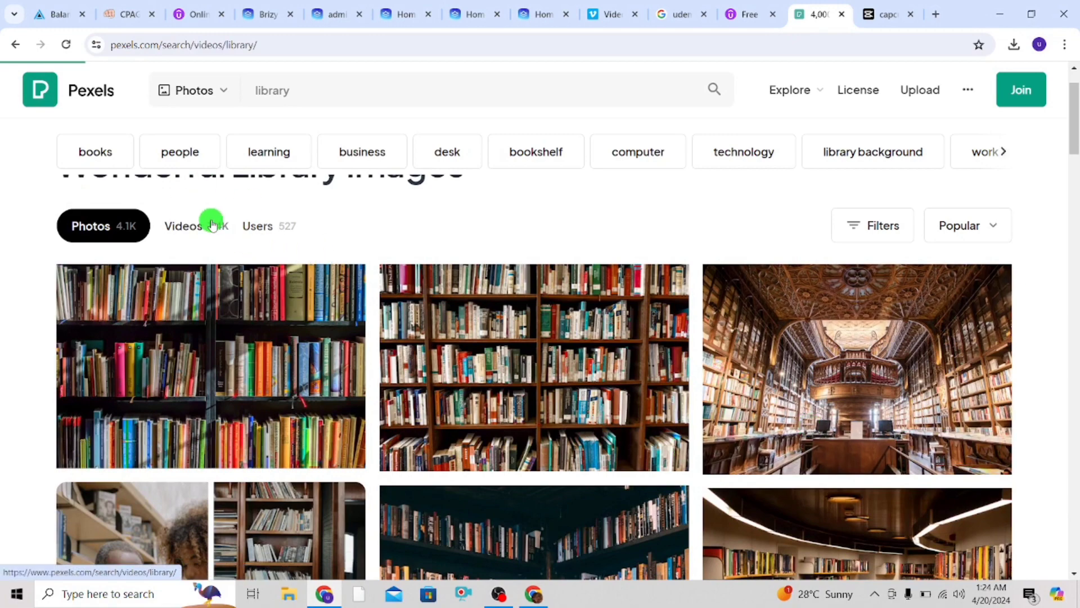
{"action": "scroll", "coordinate": [563, 360], "scroll_direction": "down", "scroll_amount": 2}
{"action": "scroll", "coordinate": [787, 438], "scroll_direction": "up", "scroll_amount": 1}
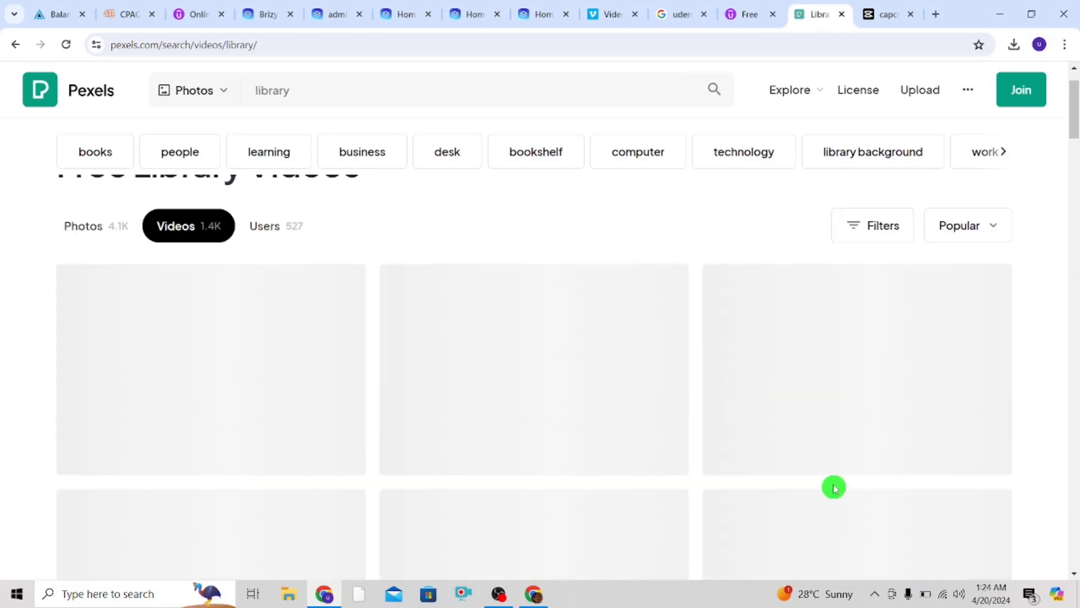
{"action": "left_click", "coordinate": [889, 227]}
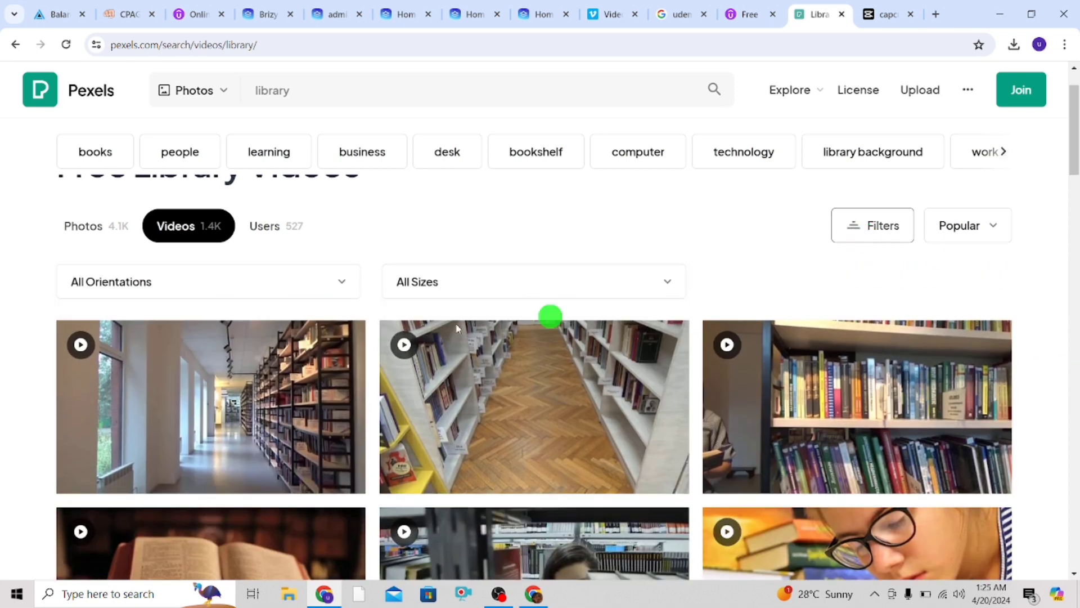
{"action": "left_click", "coordinate": [107, 280]}
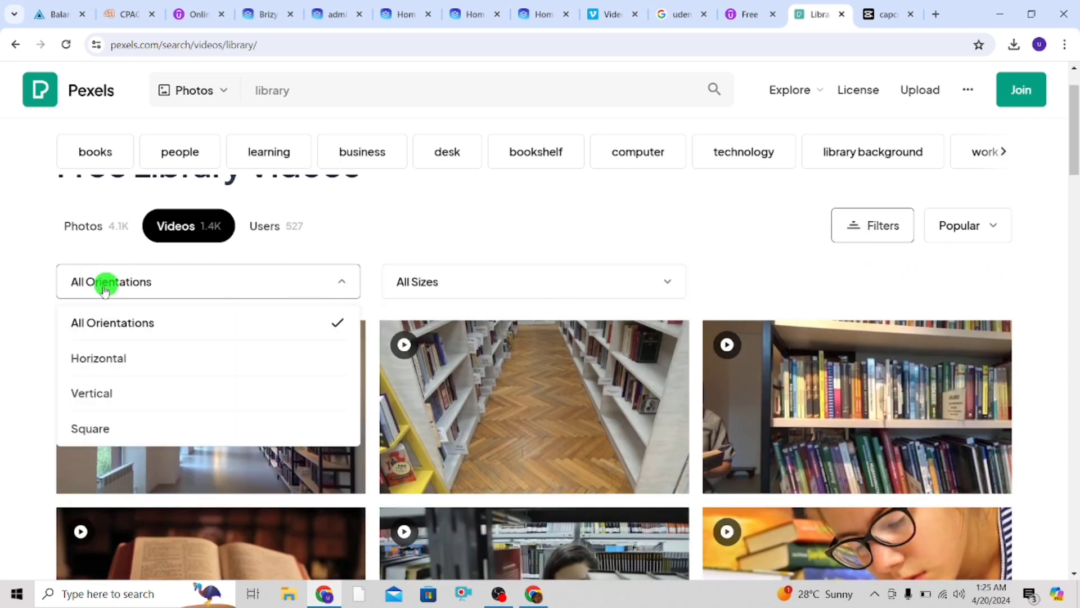
{"action": "left_click", "coordinate": [93, 393]}
{"action": "left_click", "coordinate": [478, 287]}
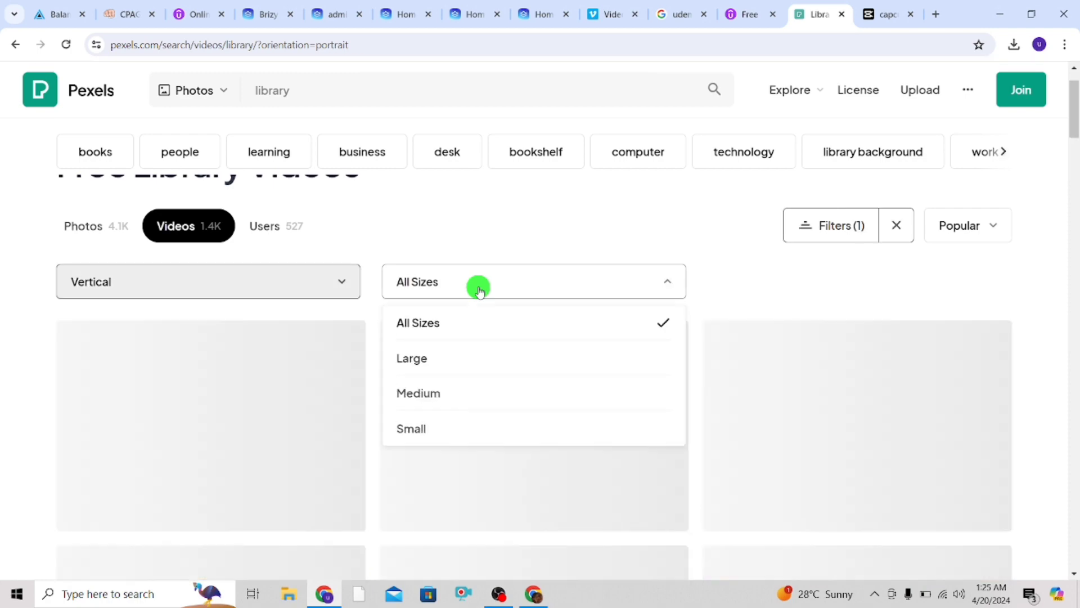
{"action": "left_click", "coordinate": [400, 410]}
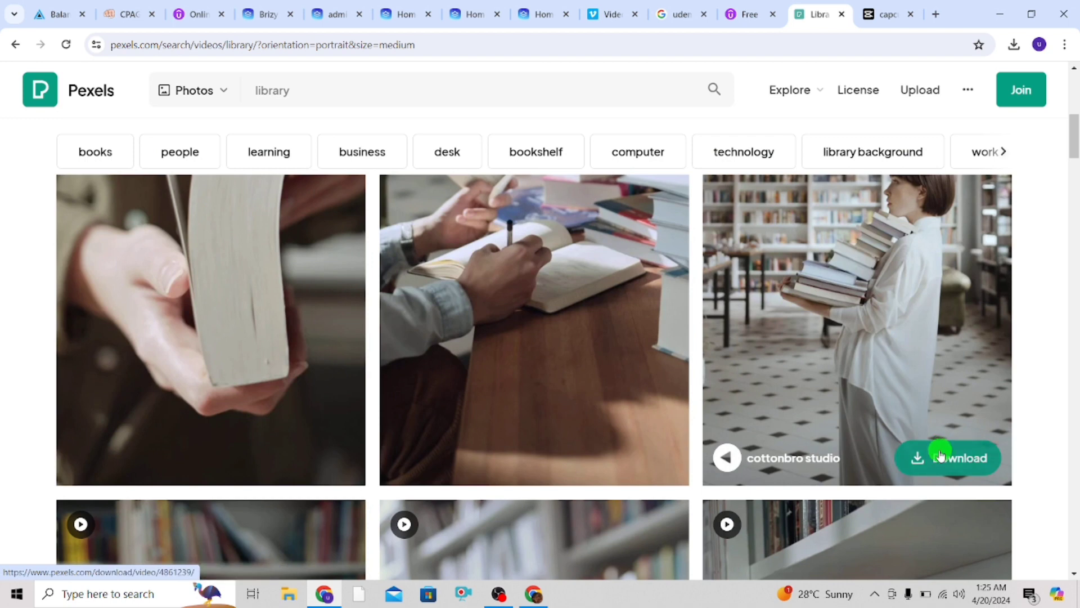
Download the video of the woman in white carrying a stack of books and close the thank-you dialog
{"action": "left_click", "coordinate": [940, 453]}
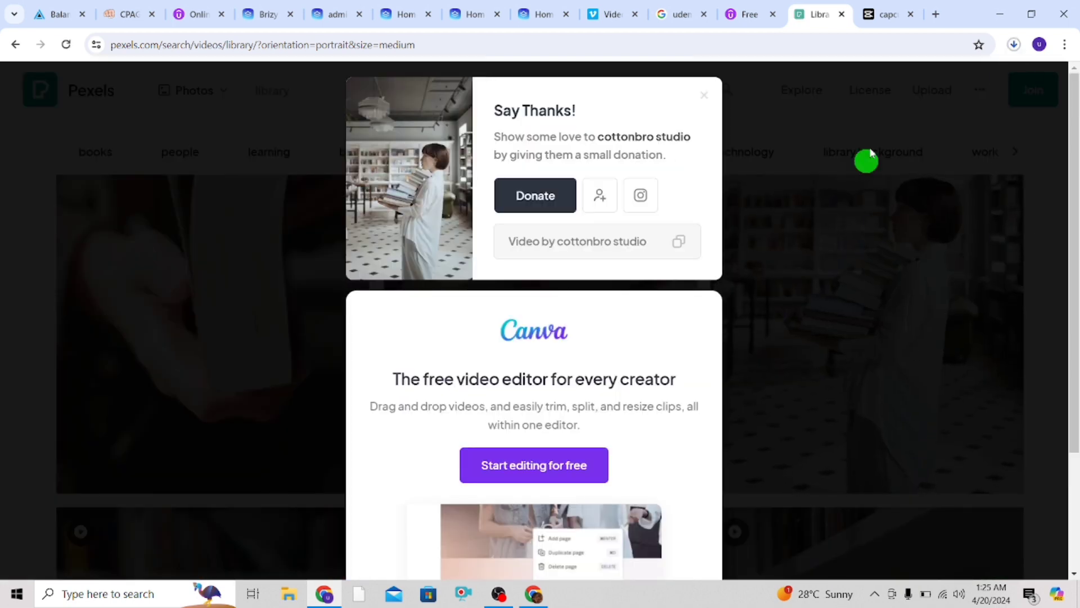
{"action": "left_click", "coordinate": [706, 100]}
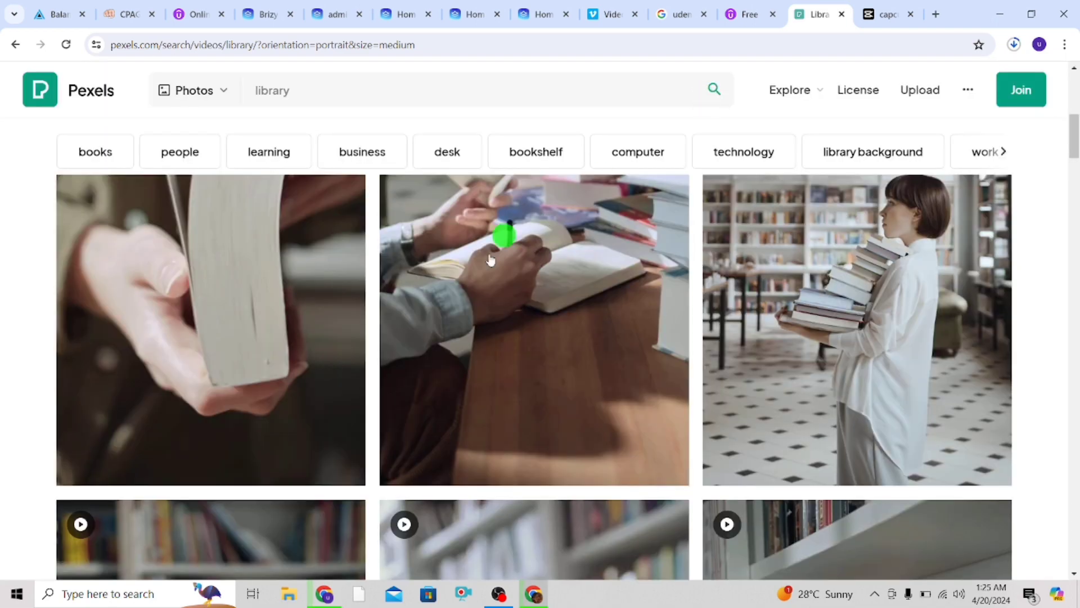
Download the video of a hand pointing along a row of books, check the recent downloads and close the thank-you dialog
{"action": "scroll", "coordinate": [446, 330], "scroll_direction": "down", "scroll_amount": 3}
{"action": "scroll", "coordinate": [449, 333], "scroll_direction": "down", "scroll_amount": 3}
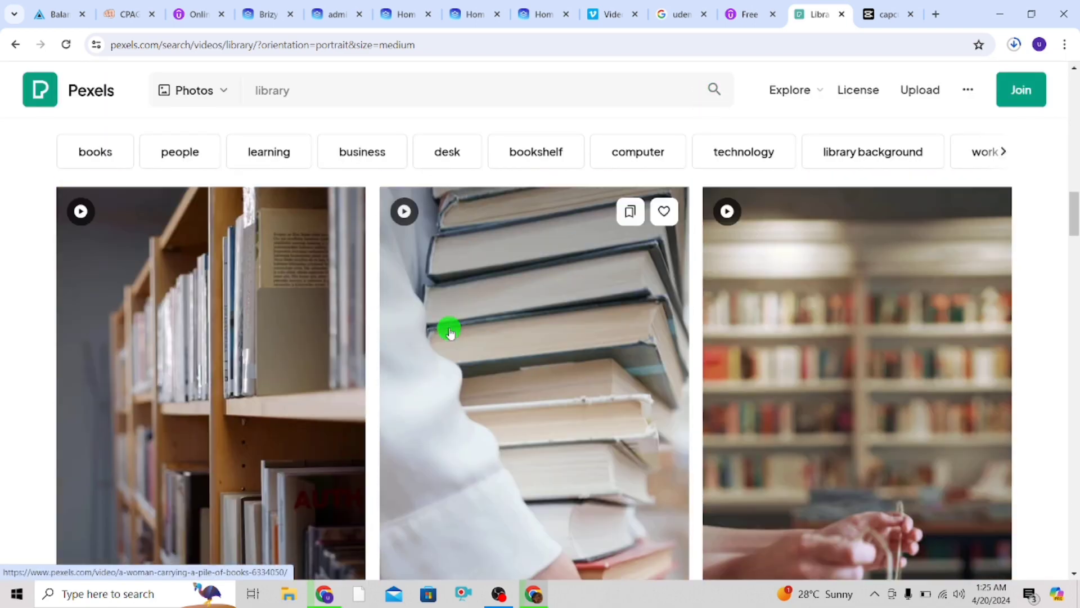
{"action": "scroll", "coordinate": [452, 332], "scroll_direction": "down", "scroll_amount": 6}
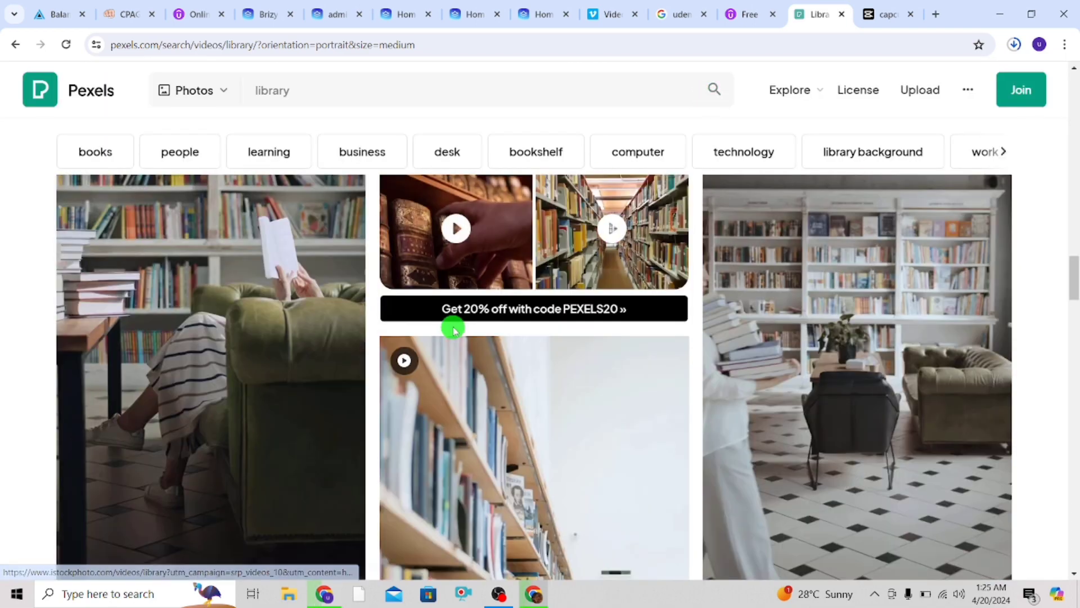
{"action": "scroll", "coordinate": [455, 331], "scroll_direction": "down", "scroll_amount": 3}
{"action": "scroll", "coordinate": [454, 331], "scroll_direction": "down", "scroll_amount": 8}
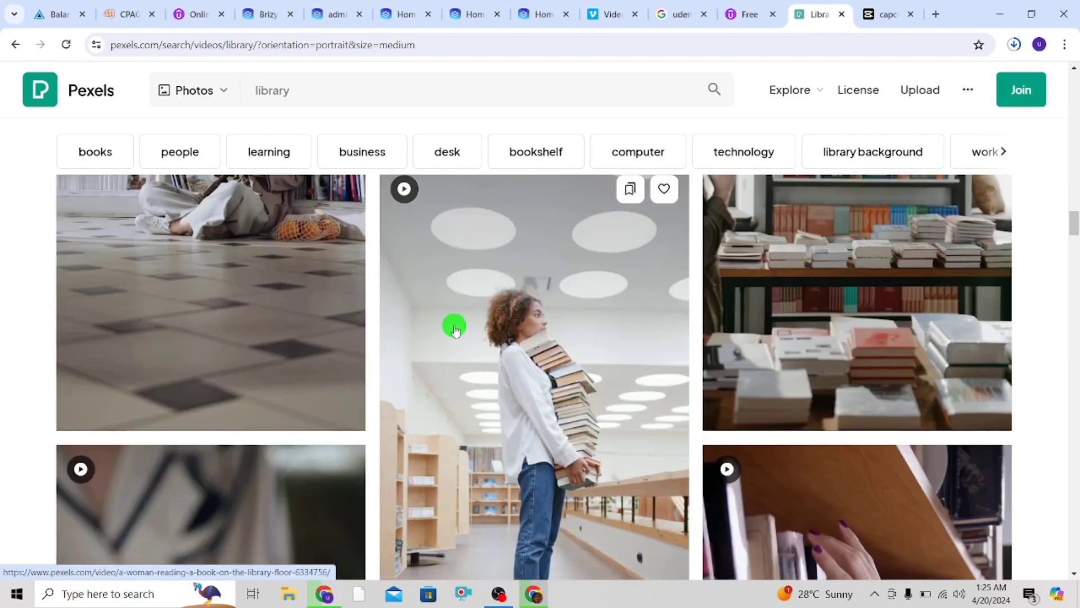
{"action": "scroll", "coordinate": [812, 438], "scroll_direction": "up", "scroll_amount": 4}
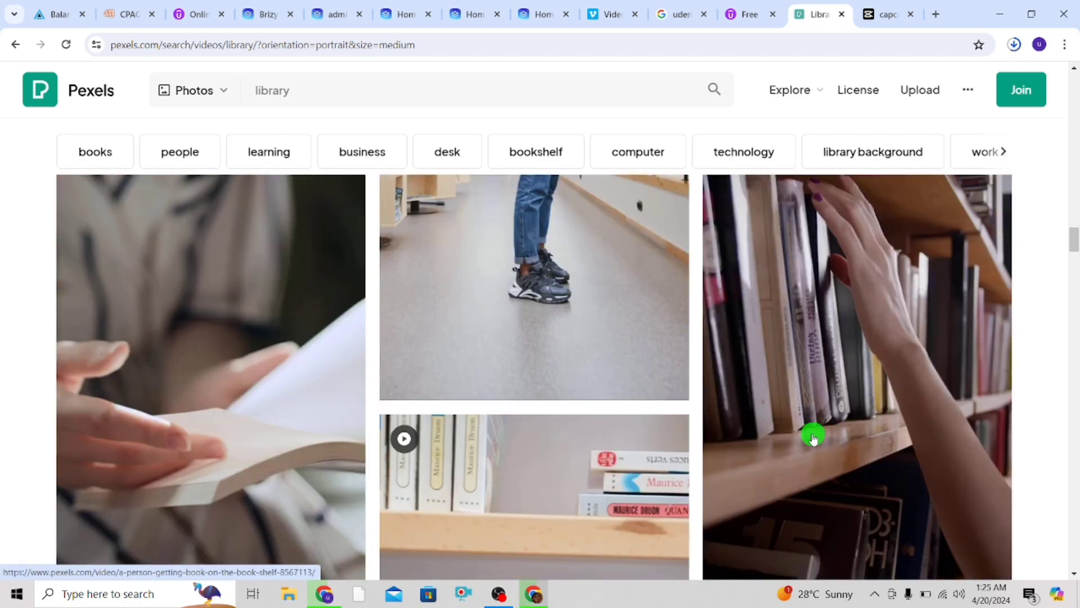
{"action": "scroll", "coordinate": [813, 438], "scroll_direction": "down", "scroll_amount": 3}
{"action": "left_click", "coordinate": [620, 410]}
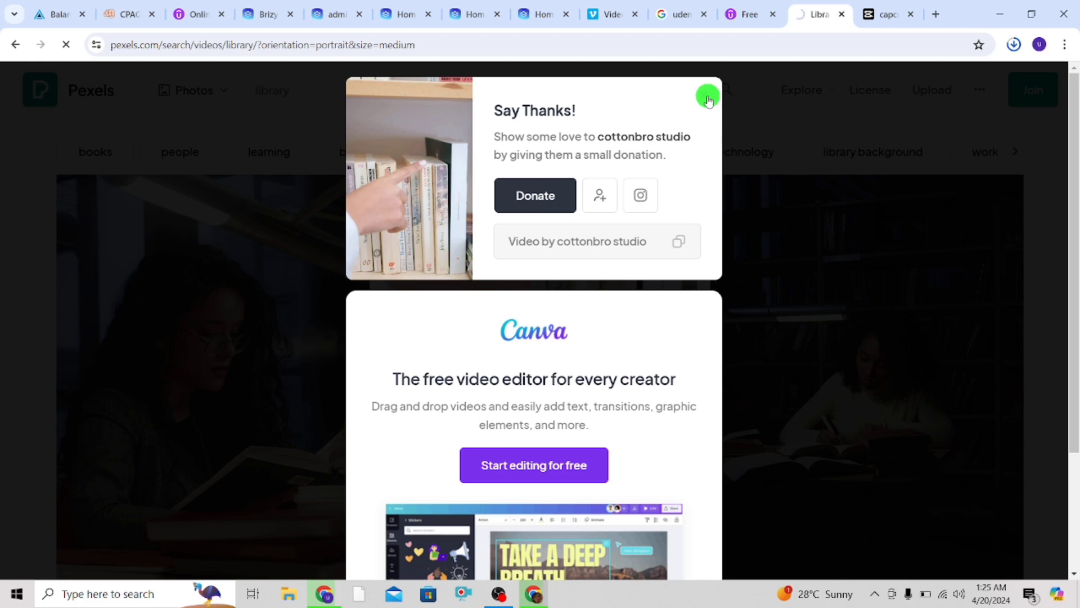
{"action": "left_click", "coordinate": [1016, 46]}
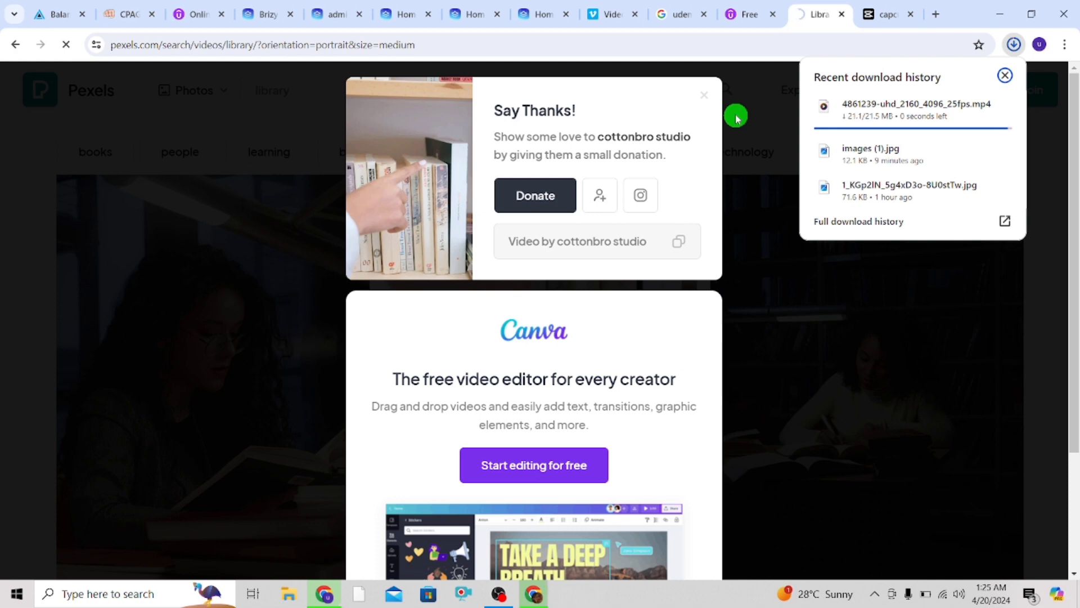
{"action": "left_click", "coordinate": [703, 96]}
{"action": "left_click", "coordinate": [703, 96]}
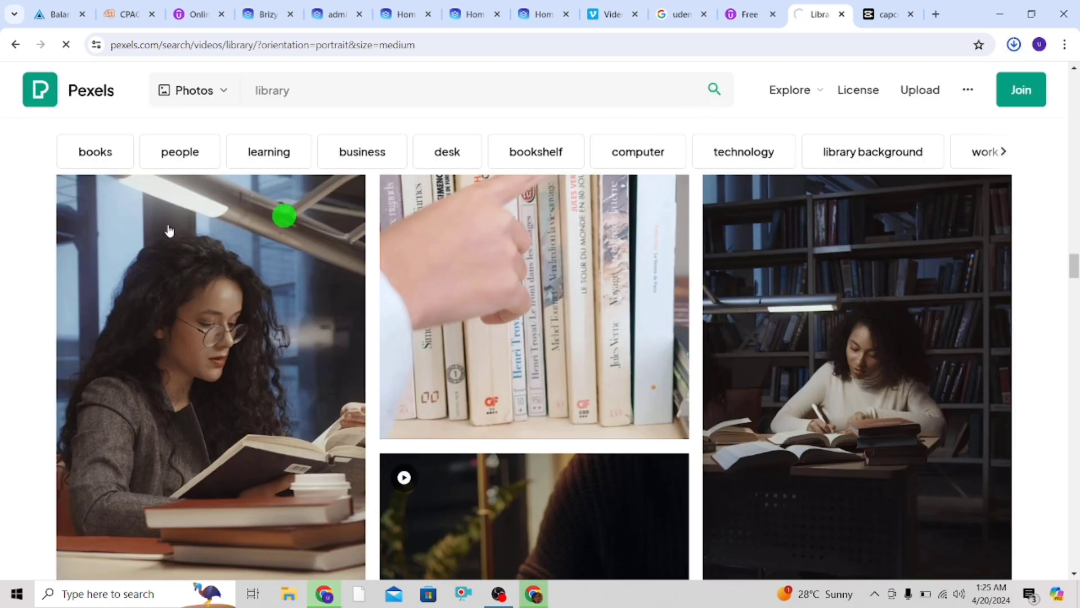
Look through more of the vertical library videos and search Pexels for "free access"
{"action": "scroll", "coordinate": [196, 269], "scroll_direction": "down", "scroll_amount": 5}
{"action": "scroll", "coordinate": [236, 284], "scroll_direction": "down", "scroll_amount": 5}
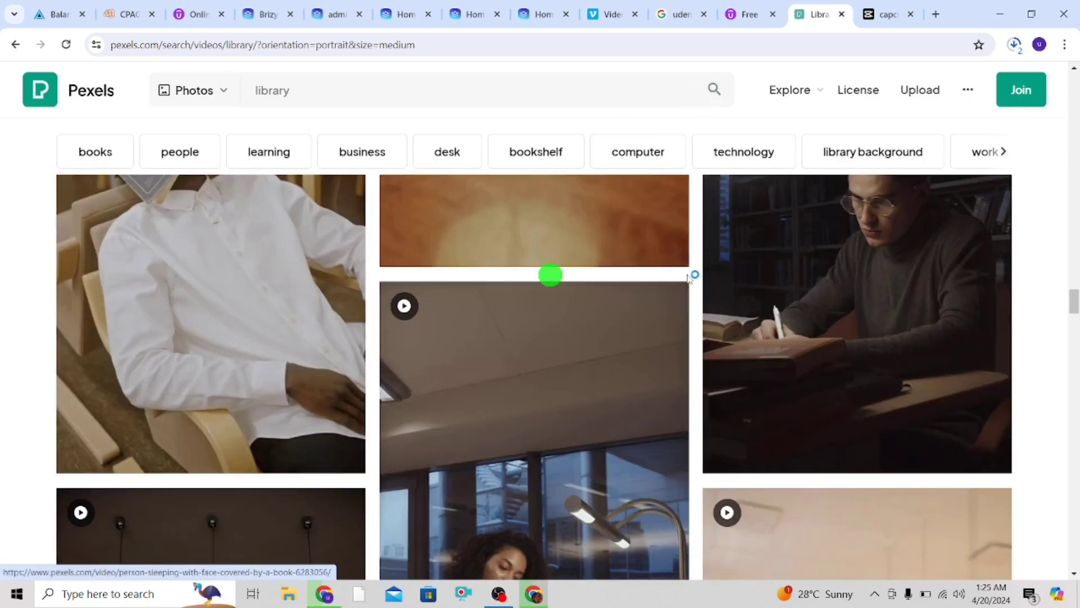
{"action": "scroll", "coordinate": [331, 300], "scroll_direction": "up", "scroll_amount": 3}
{"action": "scroll", "coordinate": [579, 308], "scroll_direction": "down", "scroll_amount": 10}
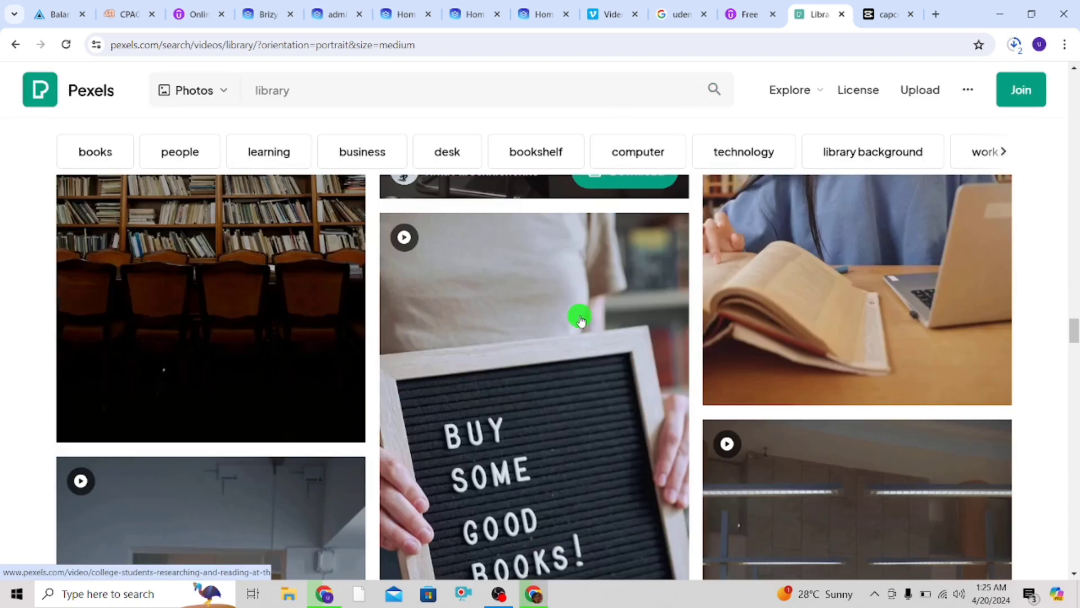
{"action": "scroll", "coordinate": [580, 317], "scroll_direction": "down", "scroll_amount": 5}
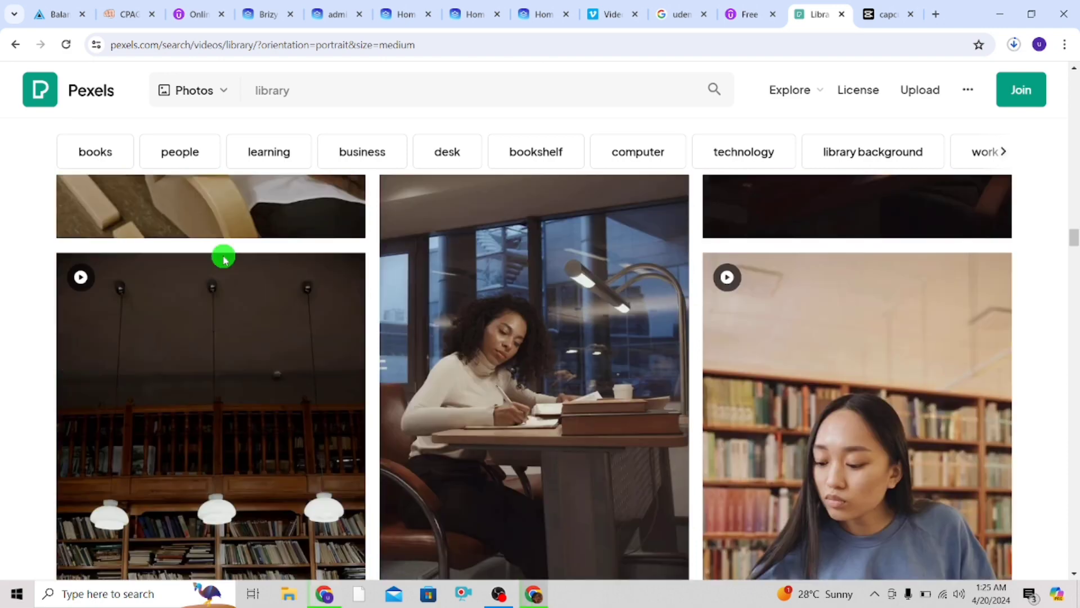
{"action": "scroll", "coordinate": [225, 253], "scroll_direction": "up", "scroll_amount": 1}
{"action": "left_click", "coordinate": [287, 91]}
{"action": "key", "text": "BackSpace"}
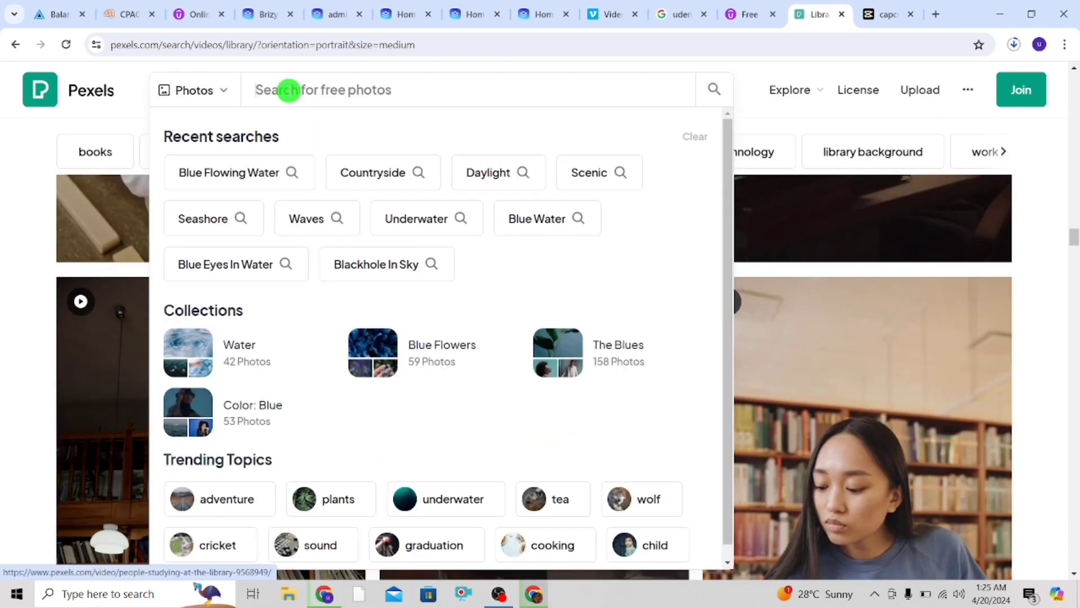
{"action": "type", "text": "free acces"}
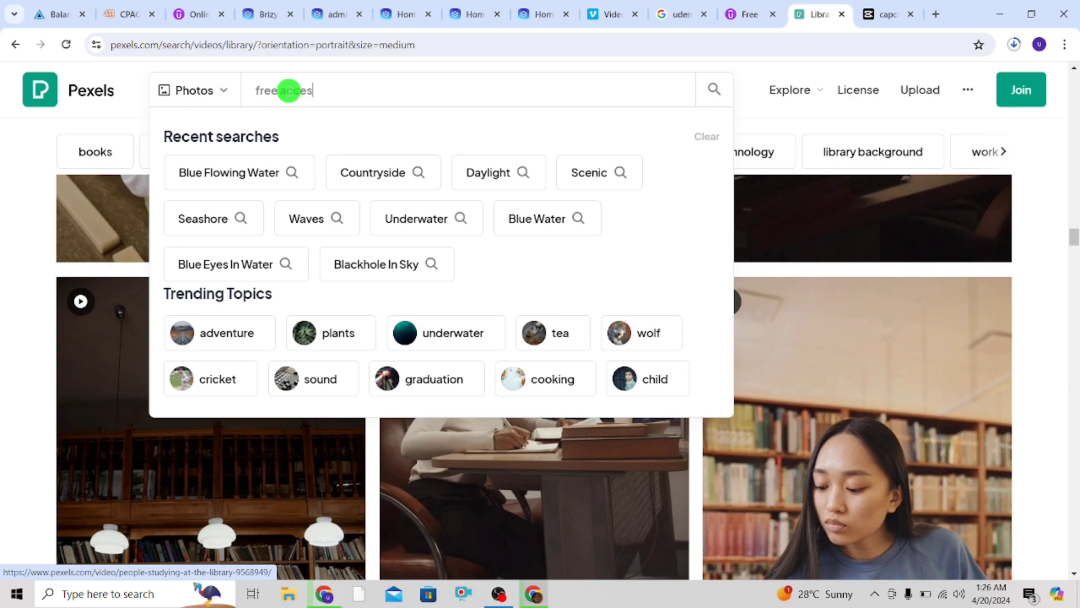
{"action": "type", "text": "s"}
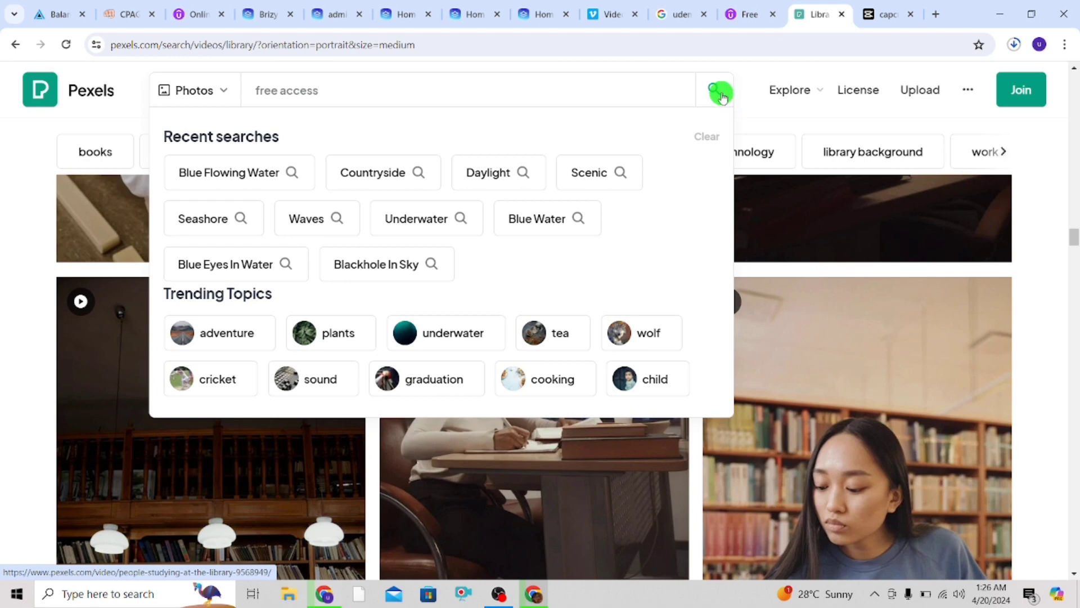
{"action": "left_click", "coordinate": [720, 93]}
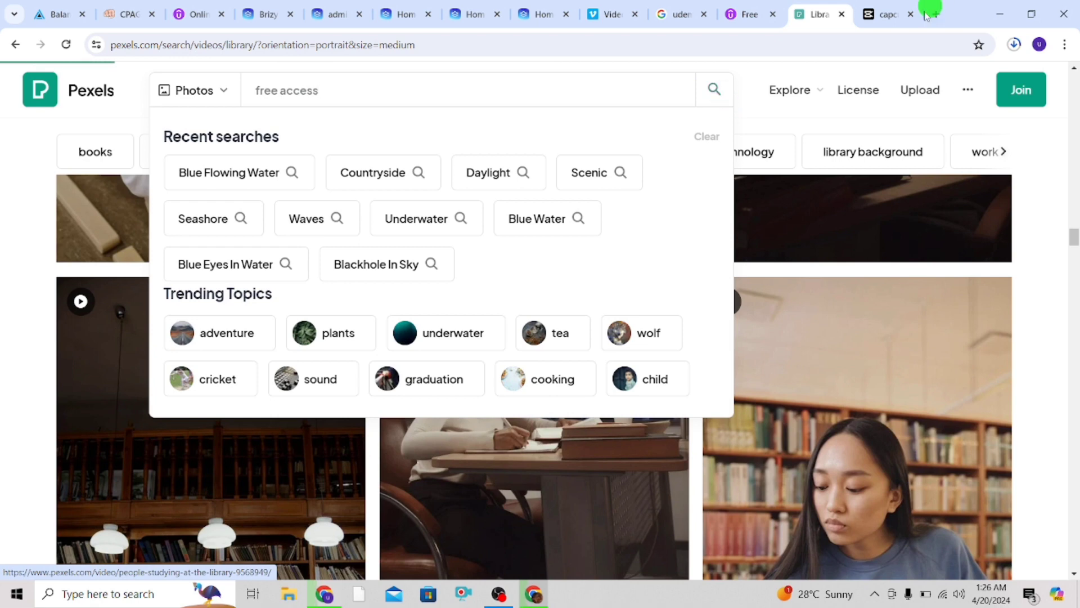
Switch to the CapCut start page
{"action": "left_click", "coordinate": [886, 14]}
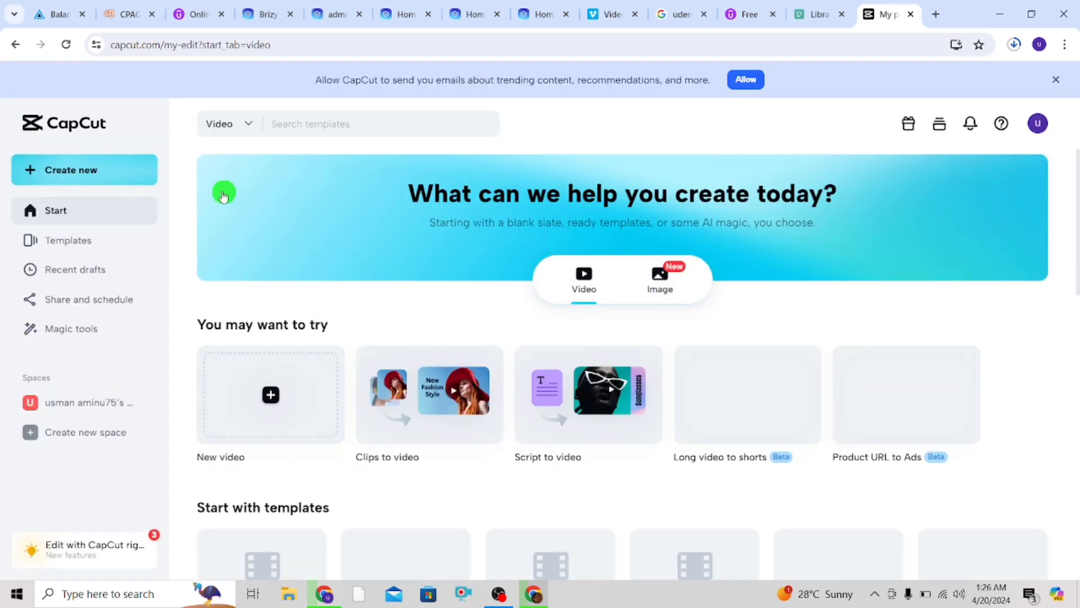
{"action": "left_click", "coordinate": [83, 181]}
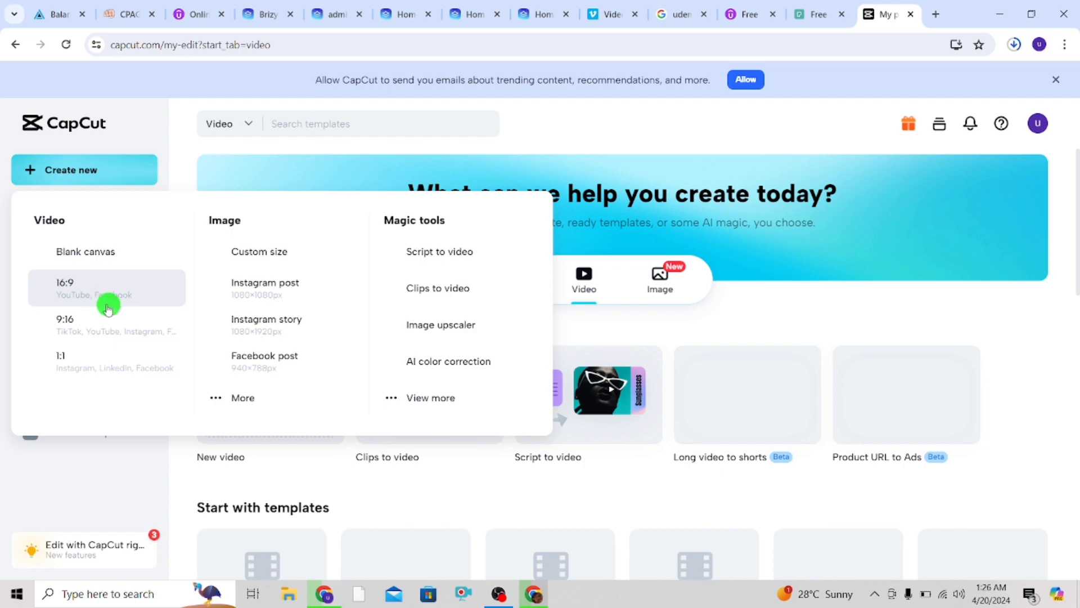
{"action": "left_click", "coordinate": [393, 439]}
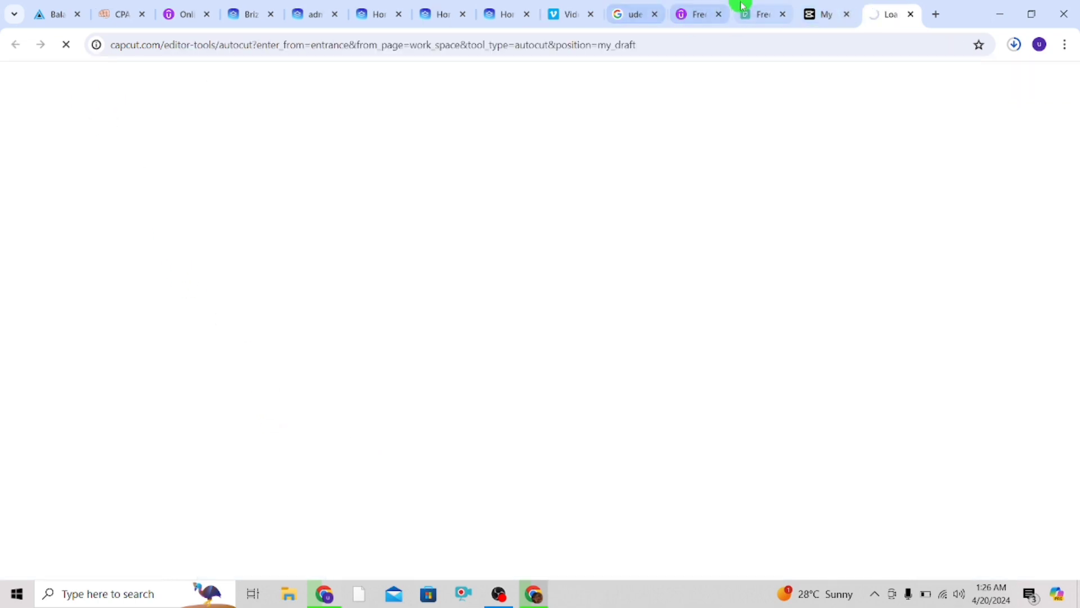
{"action": "left_click", "coordinate": [768, 7]}
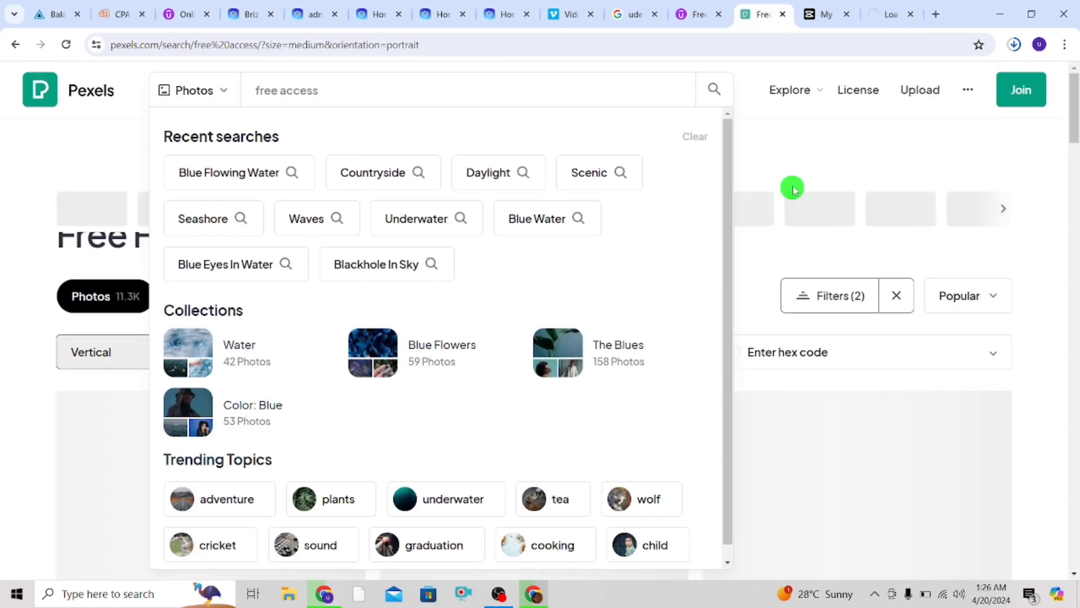
{"action": "left_click", "coordinate": [794, 180]}
{"action": "scroll", "coordinate": [410, 287], "scroll_direction": "down", "scroll_amount": 5}
{"action": "scroll", "coordinate": [400, 277], "scroll_direction": "up", "scroll_amount": 5}
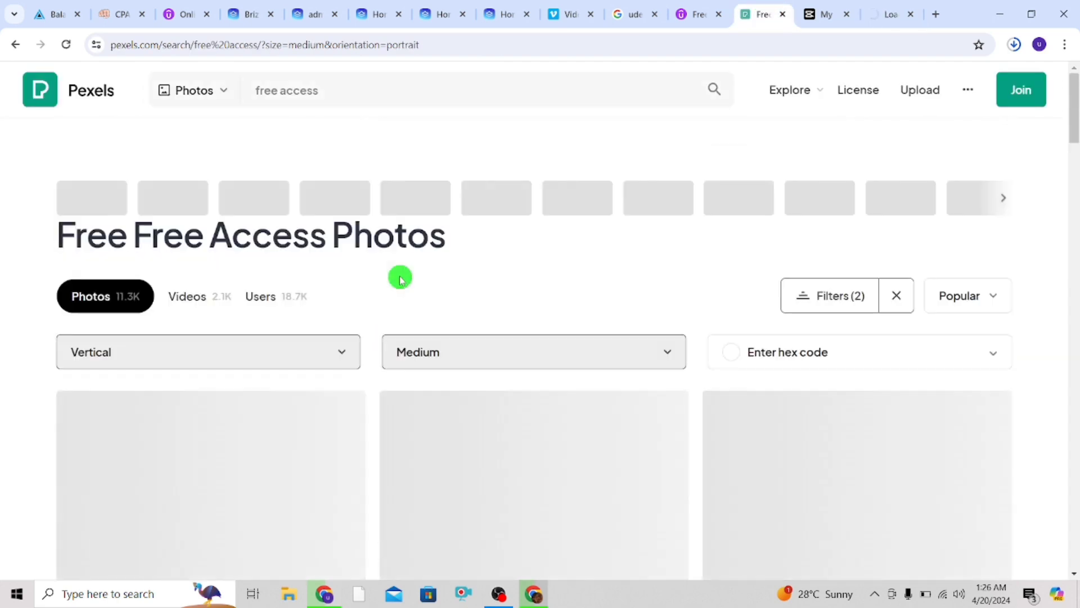
{"action": "left_click", "coordinate": [841, 9]}
{"action": "left_click", "coordinate": [876, 4]}
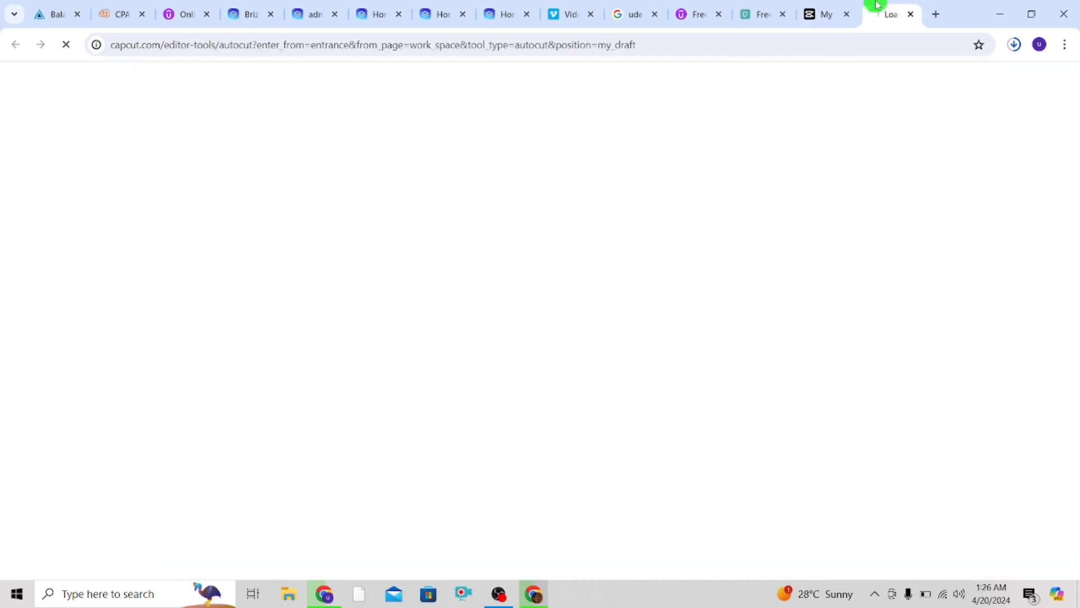
{"action": "left_click", "coordinate": [912, 14]}
Start a new blank video project from the CapCut start page
{"action": "scroll", "coordinate": [550, 164], "scroll_direction": "down", "scroll_amount": 5}
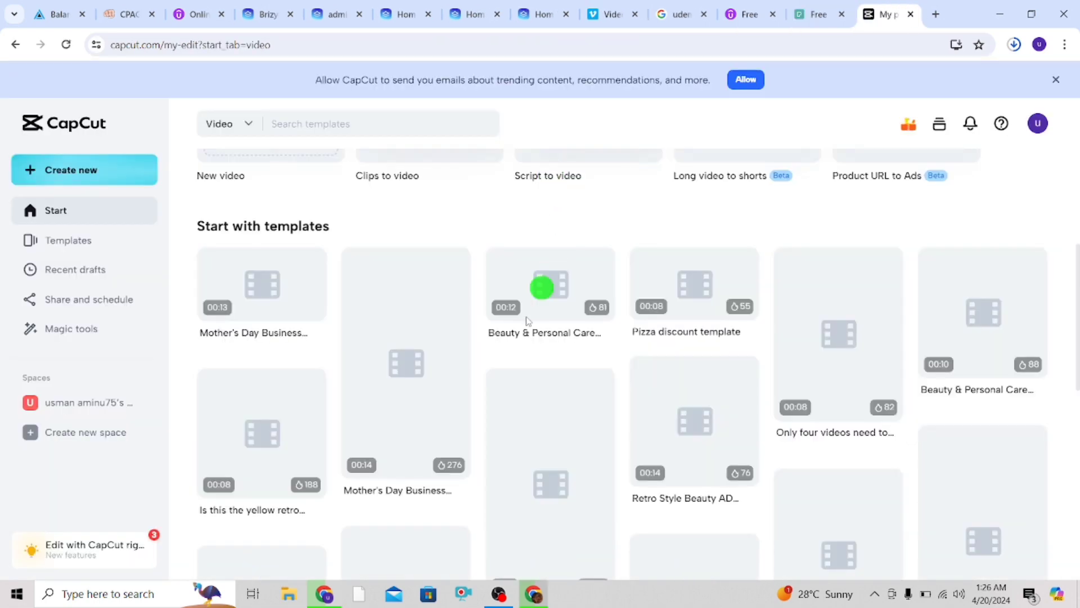
{"action": "scroll", "coordinate": [350, 355], "scroll_direction": "up", "scroll_amount": 5}
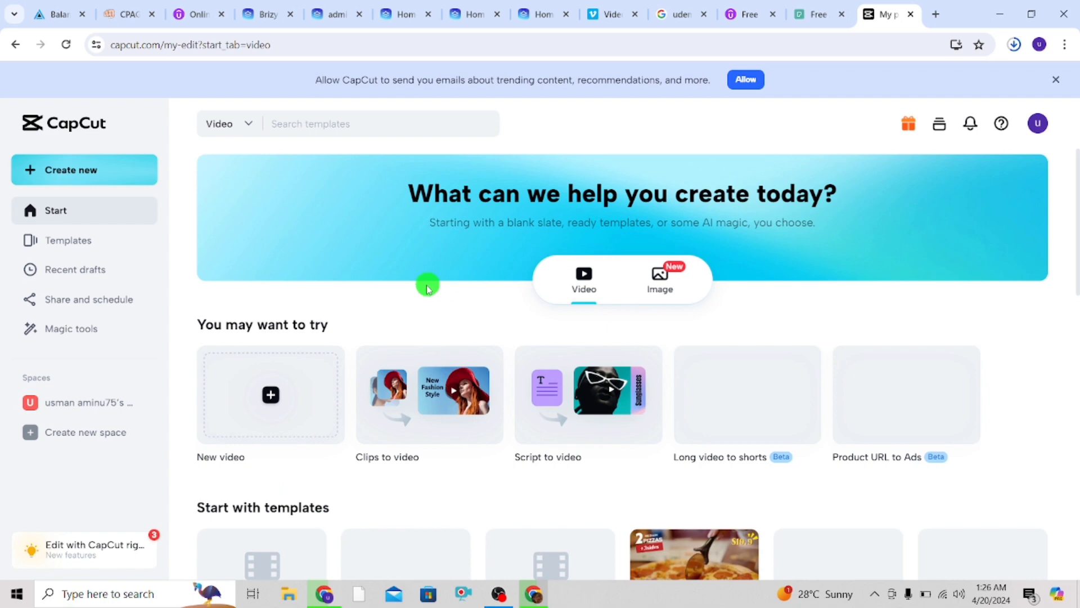
{"action": "left_click", "coordinate": [273, 399]}
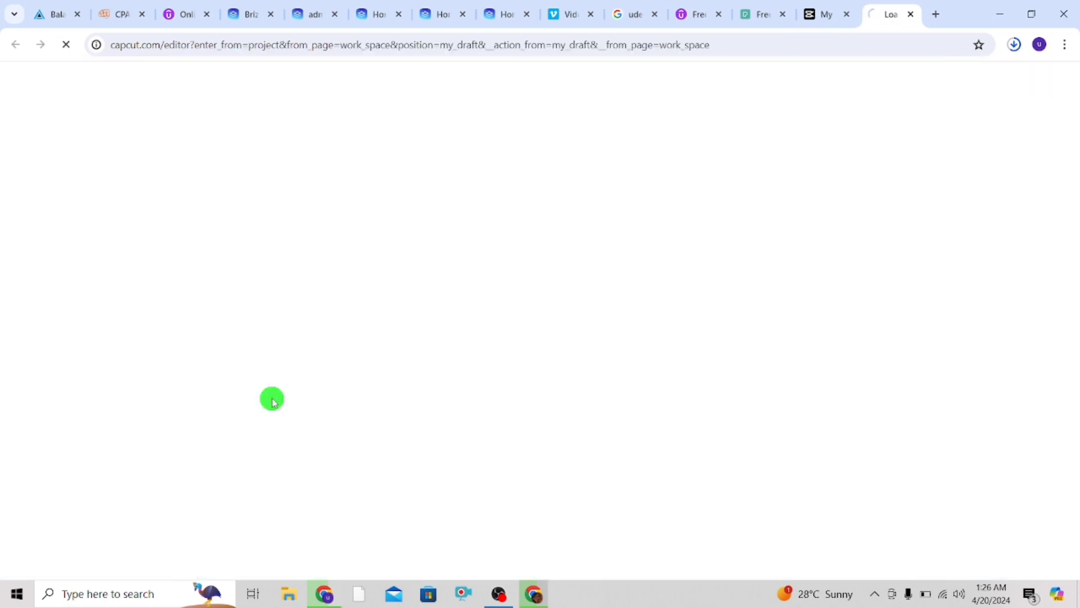
Return to Pexels and switch the "free access" search results from photos to videos
{"action": "left_click", "coordinate": [839, 5]}
{"action": "left_click", "coordinate": [755, 11]}
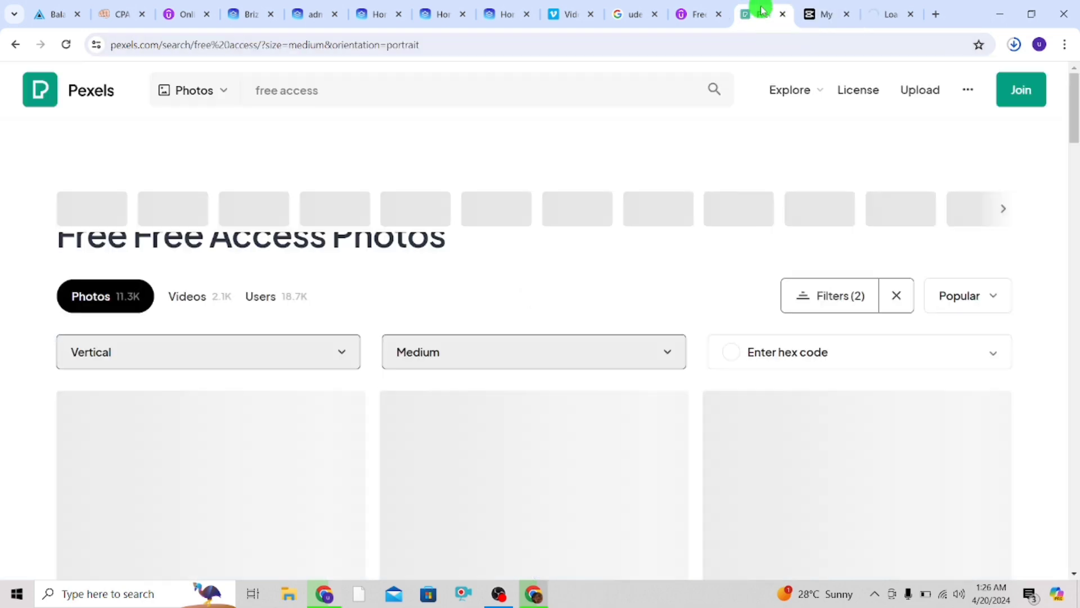
{"action": "scroll", "coordinate": [484, 370], "scroll_direction": "down", "scroll_amount": 6}
{"action": "scroll", "coordinate": [484, 370], "scroll_direction": "up", "scroll_amount": 6}
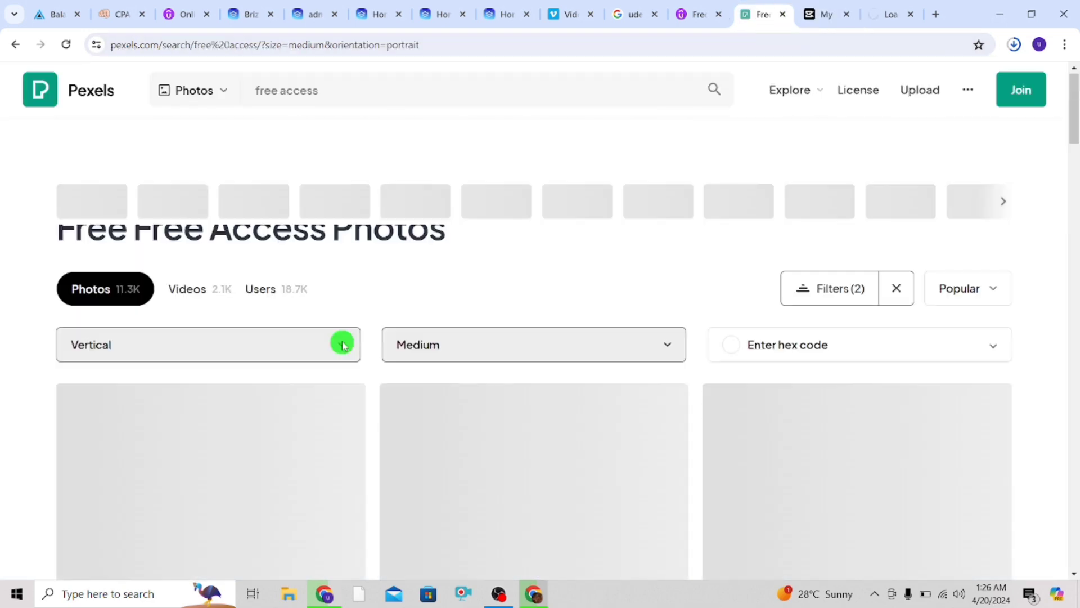
{"action": "left_click", "coordinate": [195, 306]}
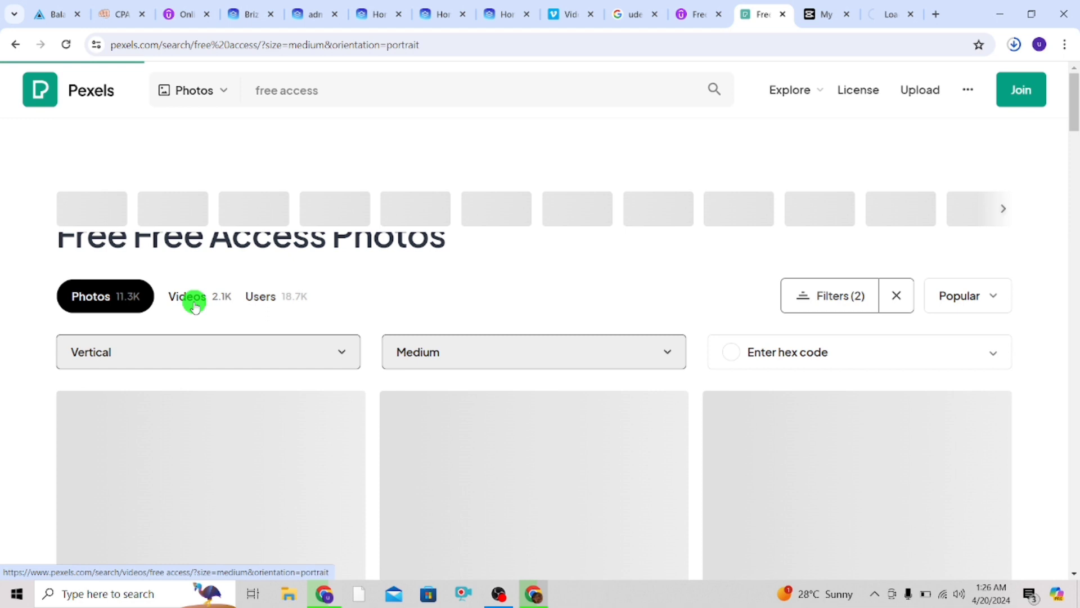
{"action": "scroll", "coordinate": [568, 289], "scroll_direction": "down", "scroll_amount": 3}
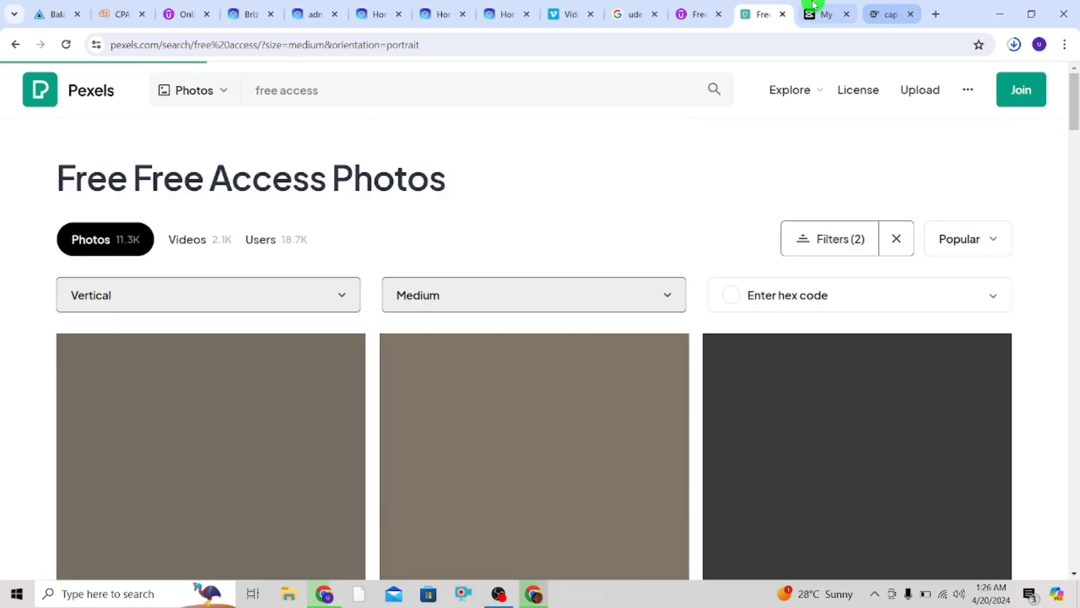
Switch to the CapCut editor and try to add the downloaded clip 4861239-uhd_2160_4096_25fps.mp4 from the recent downloads
{"action": "left_click", "coordinate": [807, 8]}
{"action": "left_click", "coordinate": [896, 6]}
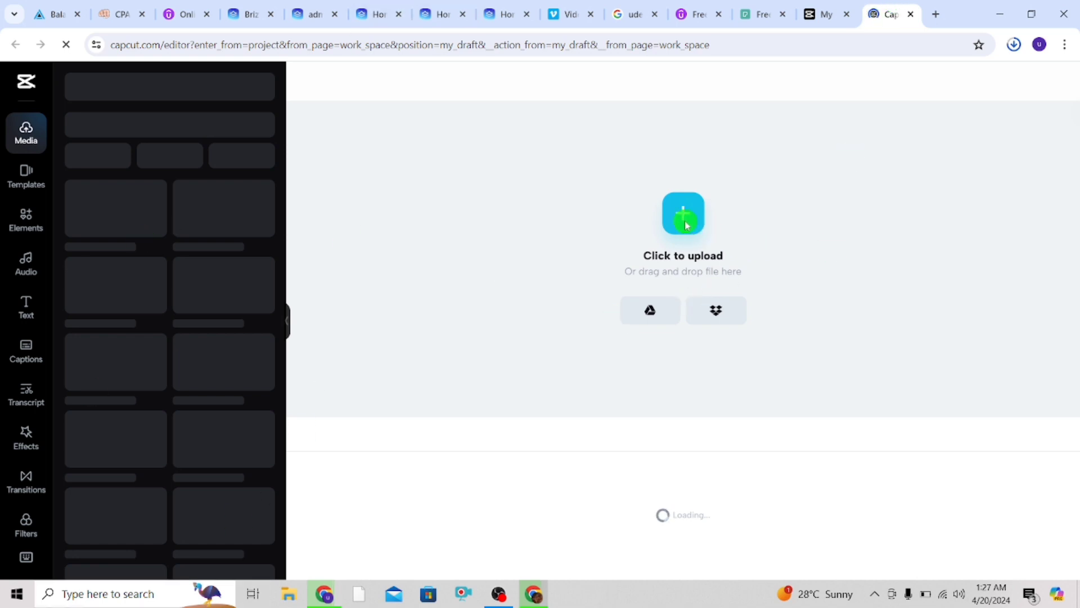
{"action": "left_click", "coordinate": [1018, 43]}
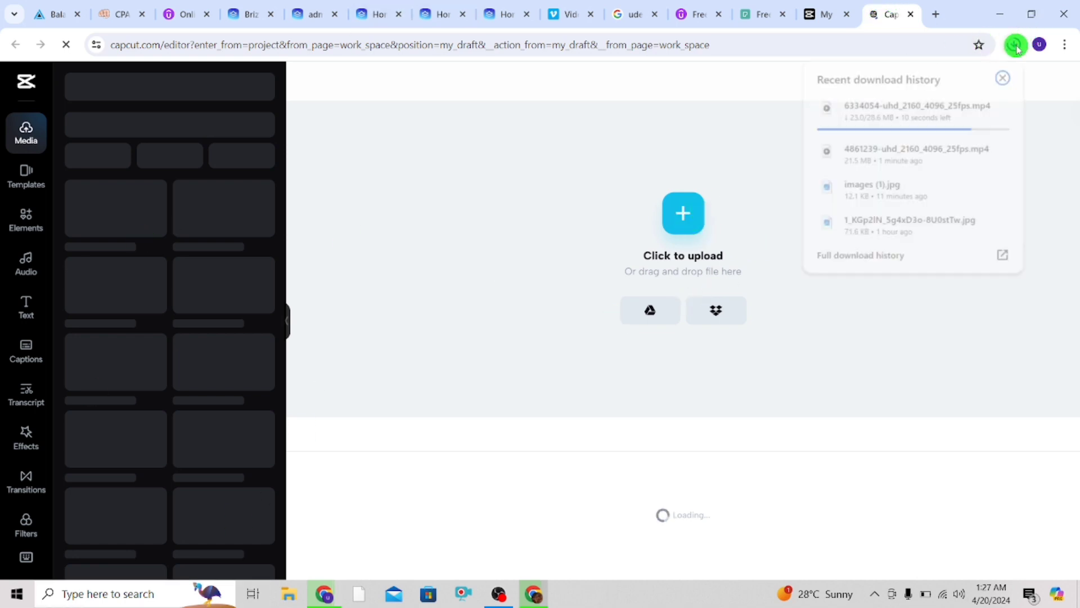
{"action": "left_click_drag", "start_coordinate": [905, 151], "coordinate": [707, 216]}
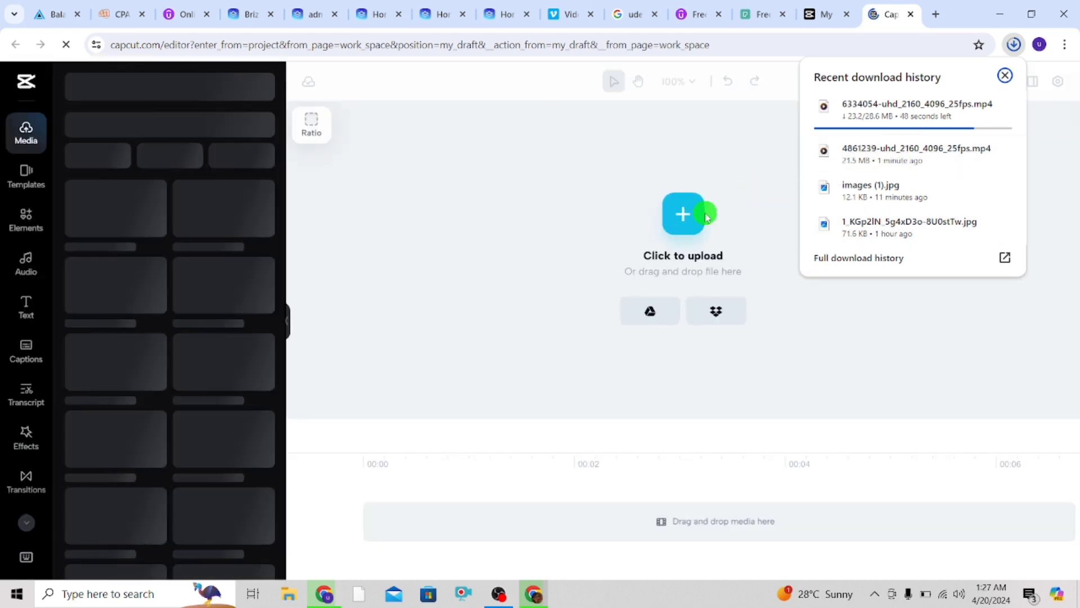
Open the ElevenLabs site, elevenlabs.io, in a new browser tab
{"action": "left_click", "coordinate": [935, 14]}
{"action": "left_click", "coordinate": [868, 37]}
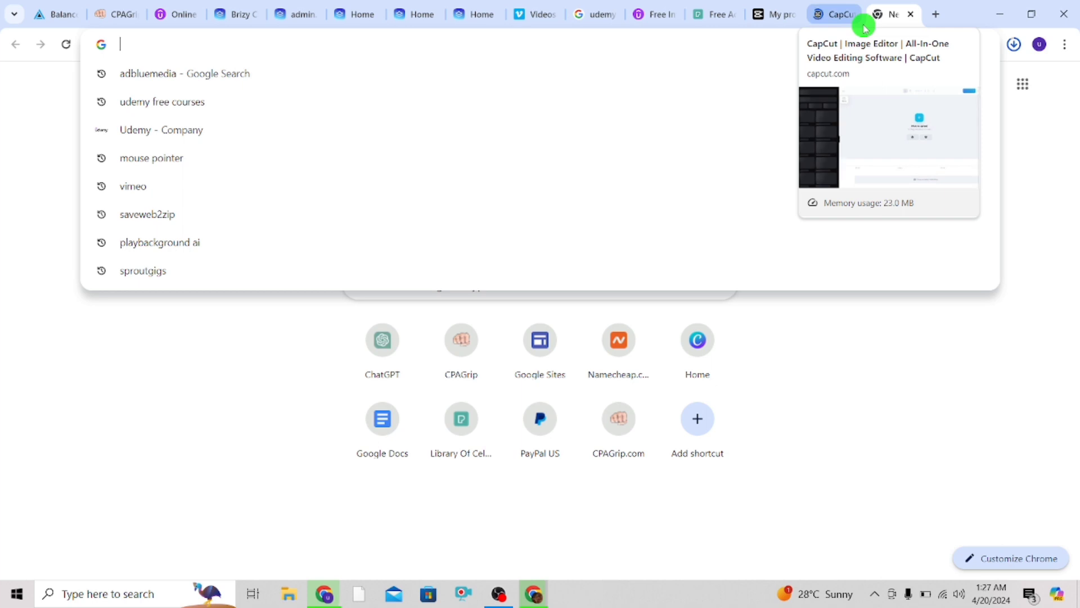
{"action": "type", "text": "e"}
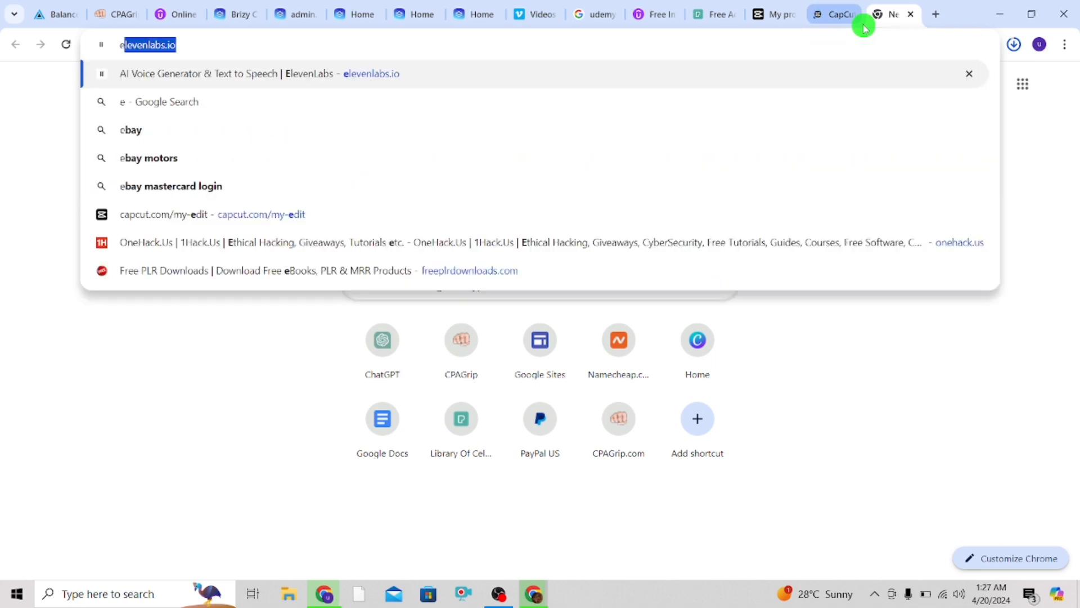
{"action": "key", "text": "Return"}
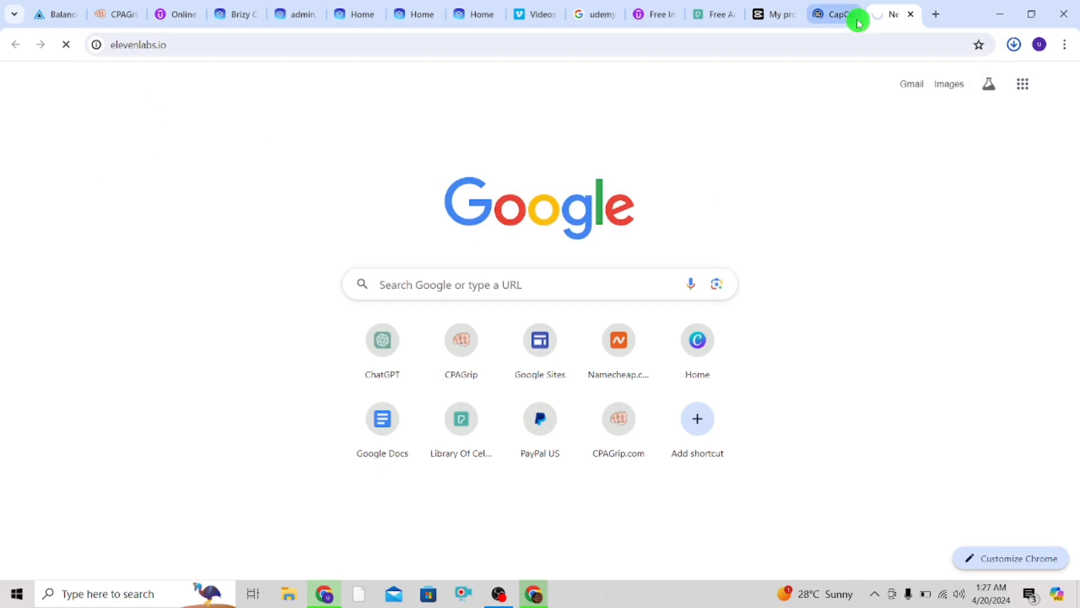
Open ChatGPT in another new browser tab and return to the CapCut editor
{"action": "left_click", "coordinate": [850, 11]}
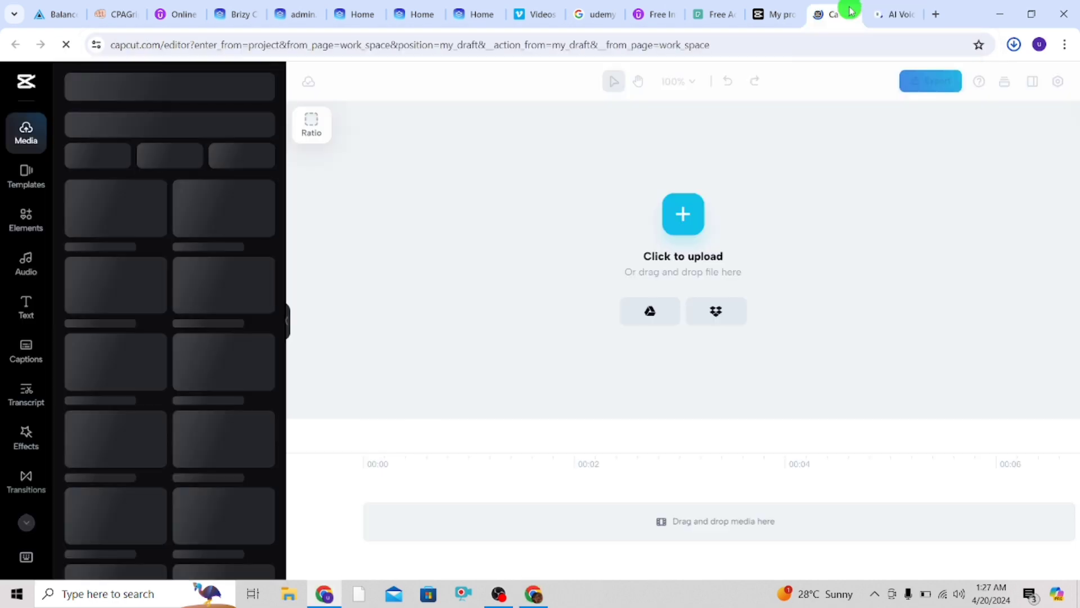
{"action": "left_click", "coordinate": [935, 15]}
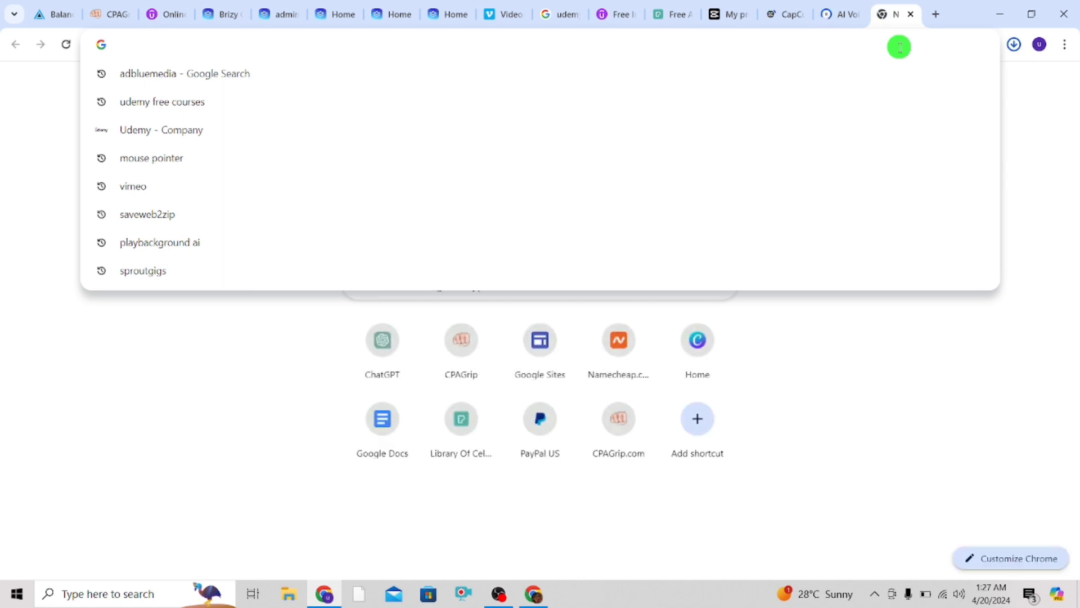
{"action": "type", "text": "capcut.com"}
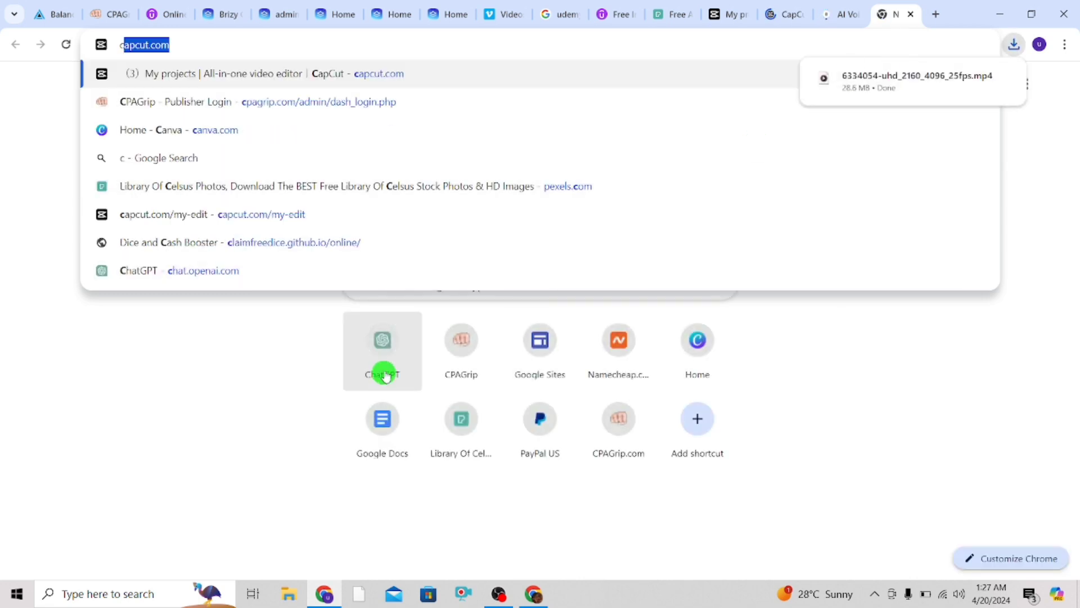
{"action": "left_click", "coordinate": [392, 356]}
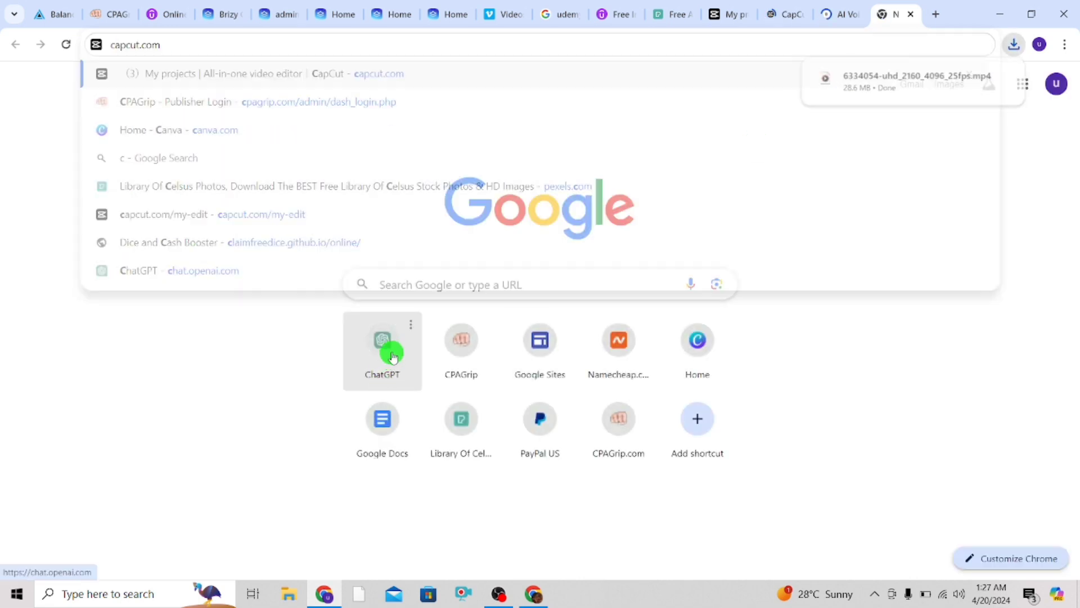
{"action": "left_click", "coordinate": [833, 7]}
{"action": "left_click", "coordinate": [788, 7]}
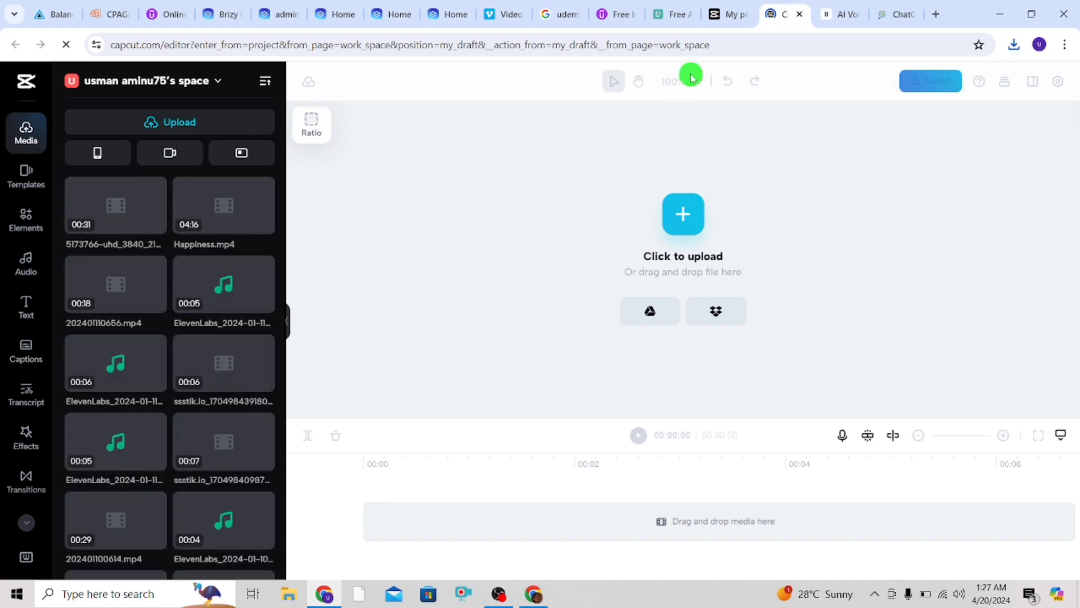
Switch to Pexels and look through the vertical "free access" videos for suitable promo clips
{"action": "left_click", "coordinate": [717, 13]}
{"action": "left_click", "coordinate": [678, 12]}
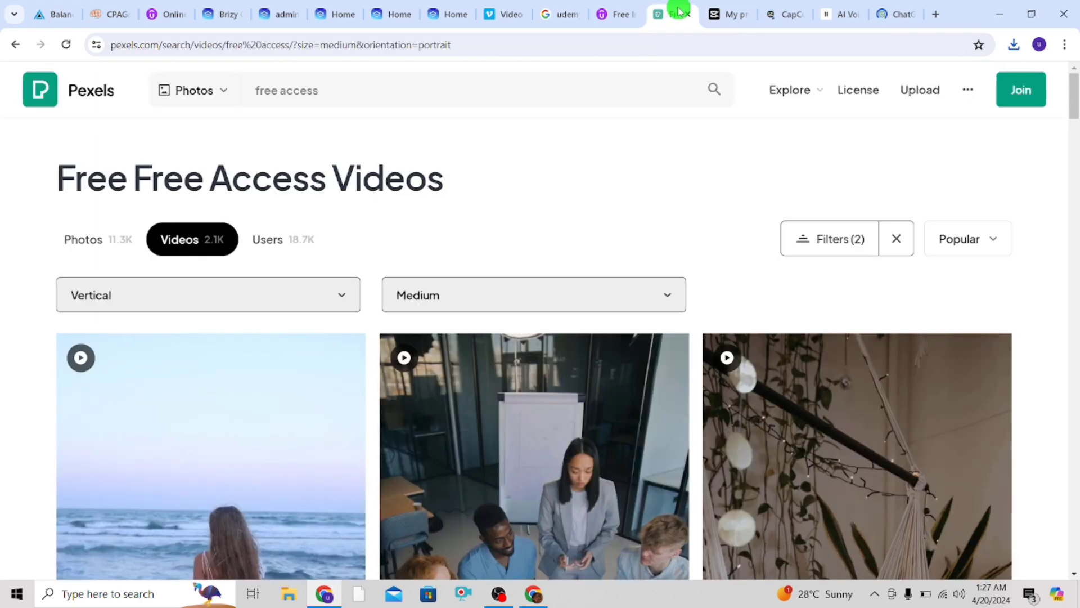
{"action": "scroll", "coordinate": [545, 232], "scroll_direction": "down", "scroll_amount": 10}
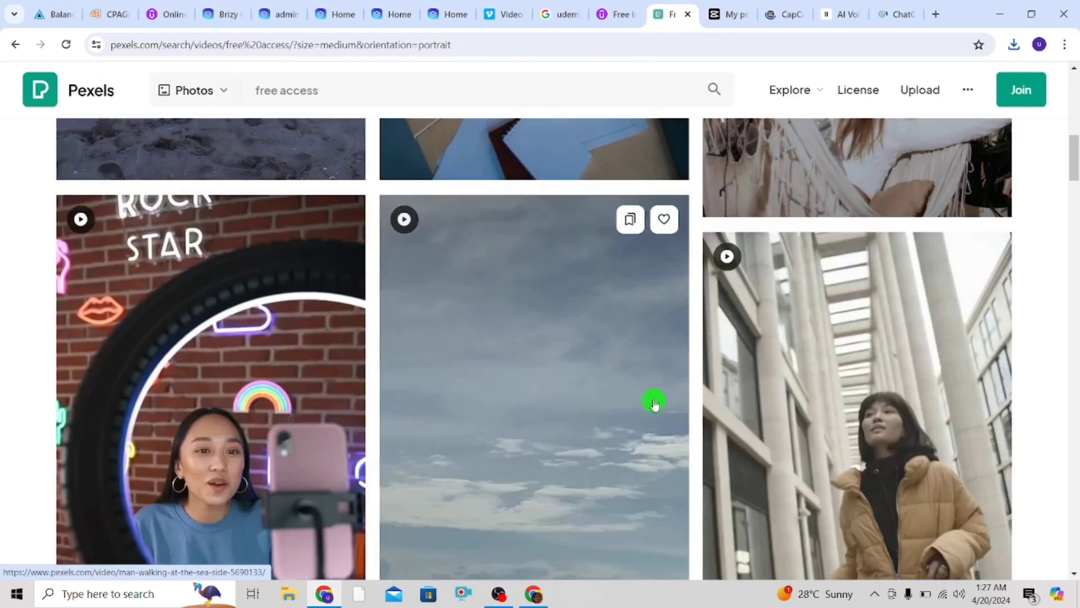
{"action": "scroll", "coordinate": [654, 403], "scroll_direction": "up", "scroll_amount": 6}
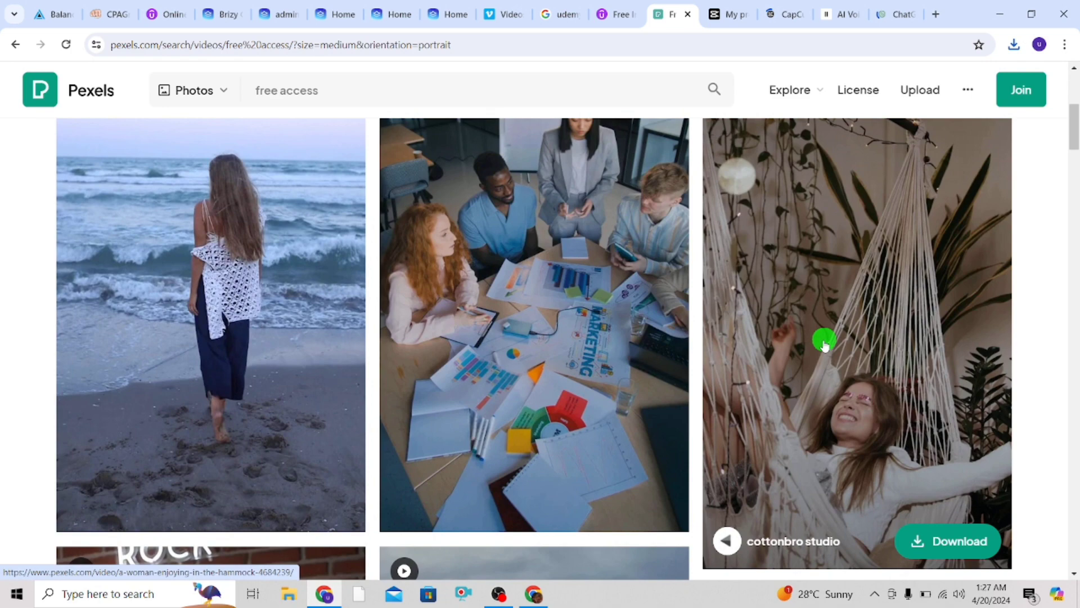
{"action": "scroll", "coordinate": [335, 267], "scroll_direction": "up", "scroll_amount": 5}
{"action": "scroll", "coordinate": [336, 266], "scroll_direction": "down", "scroll_amount": 8}
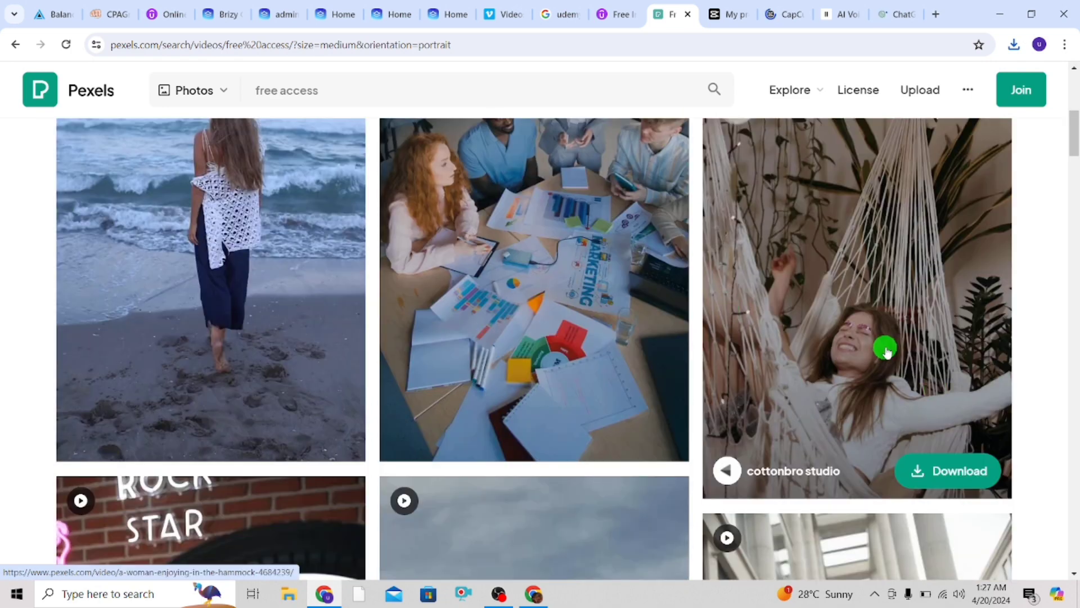
{"action": "scroll", "coordinate": [885, 349], "scroll_direction": "down", "scroll_amount": 10}
{"action": "scroll", "coordinate": [887, 350], "scroll_direction": "down", "scroll_amount": 15}
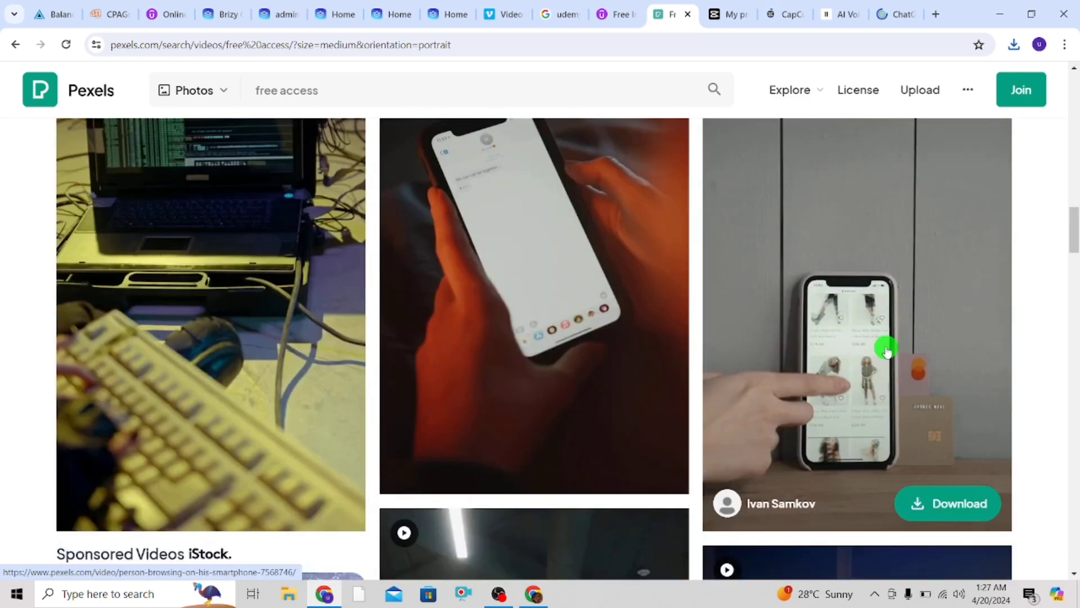
{"action": "scroll", "coordinate": [591, 337], "scroll_direction": "down", "scroll_amount": 15}
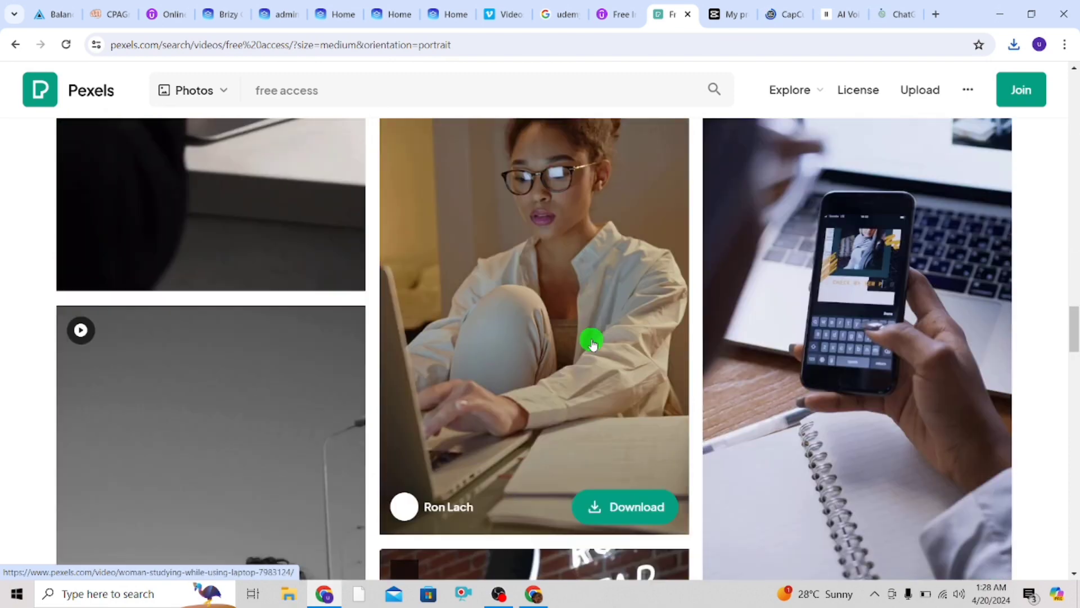
{"action": "scroll", "coordinate": [593, 340], "scroll_direction": "down", "scroll_amount": 3}
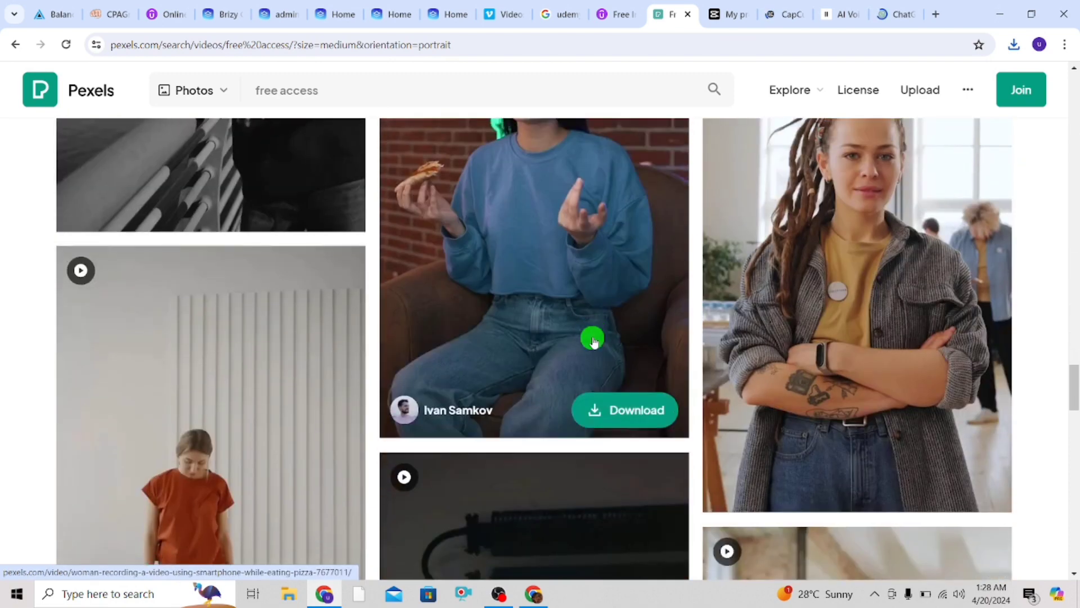
{"action": "scroll", "coordinate": [593, 340], "scroll_direction": "up", "scroll_amount": 5}
{"action": "scroll", "coordinate": [593, 341], "scroll_direction": "down", "scroll_amount": 10}
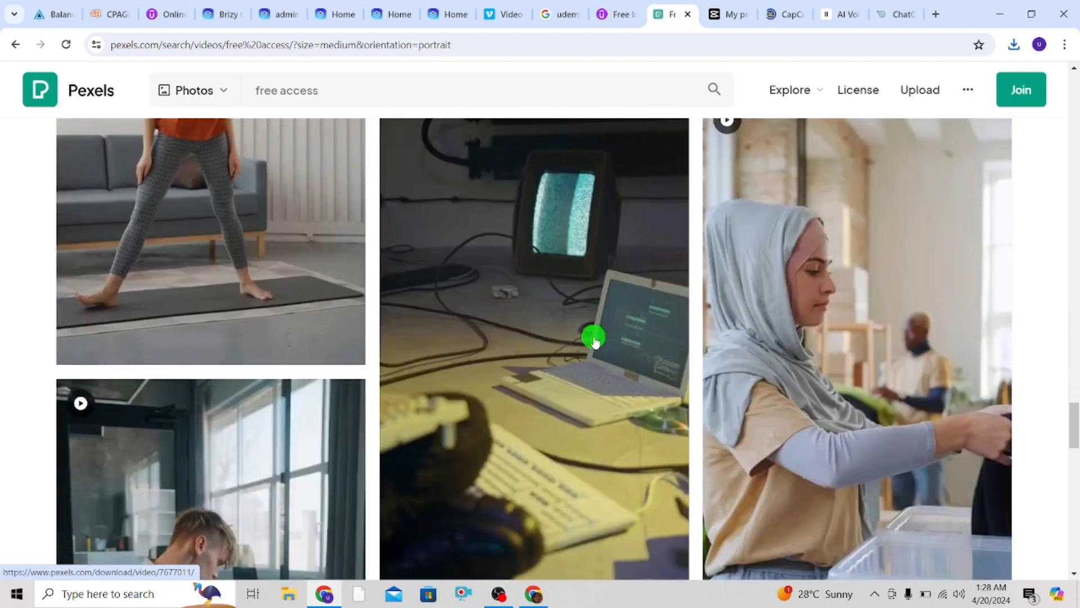
{"action": "scroll", "coordinate": [594, 340], "scroll_direction": "down", "scroll_amount": 15}
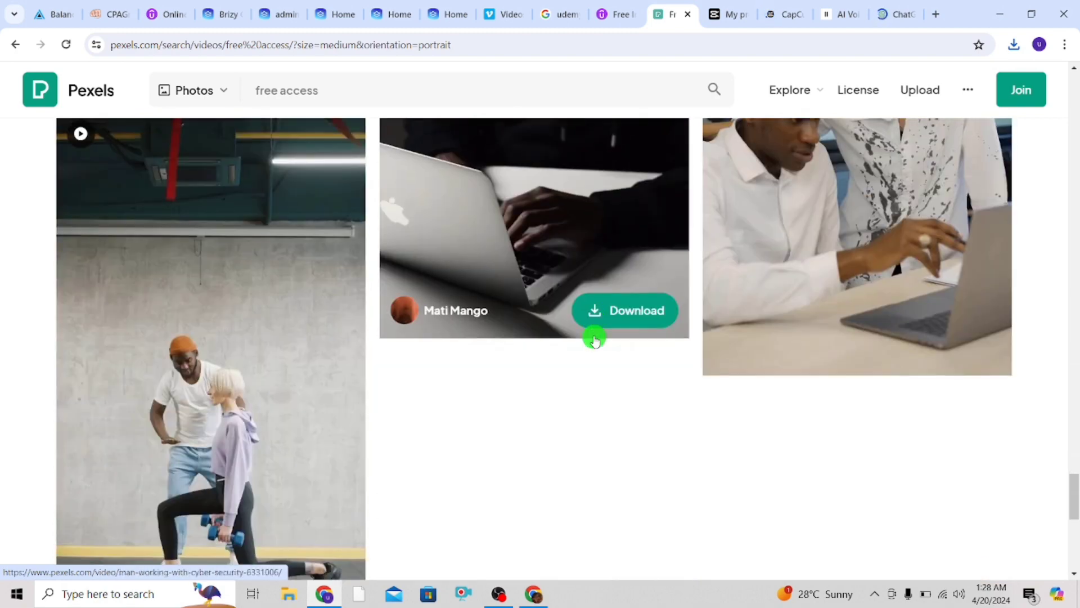
{"action": "scroll", "coordinate": [419, 298], "scroll_direction": "up", "scroll_amount": 10}
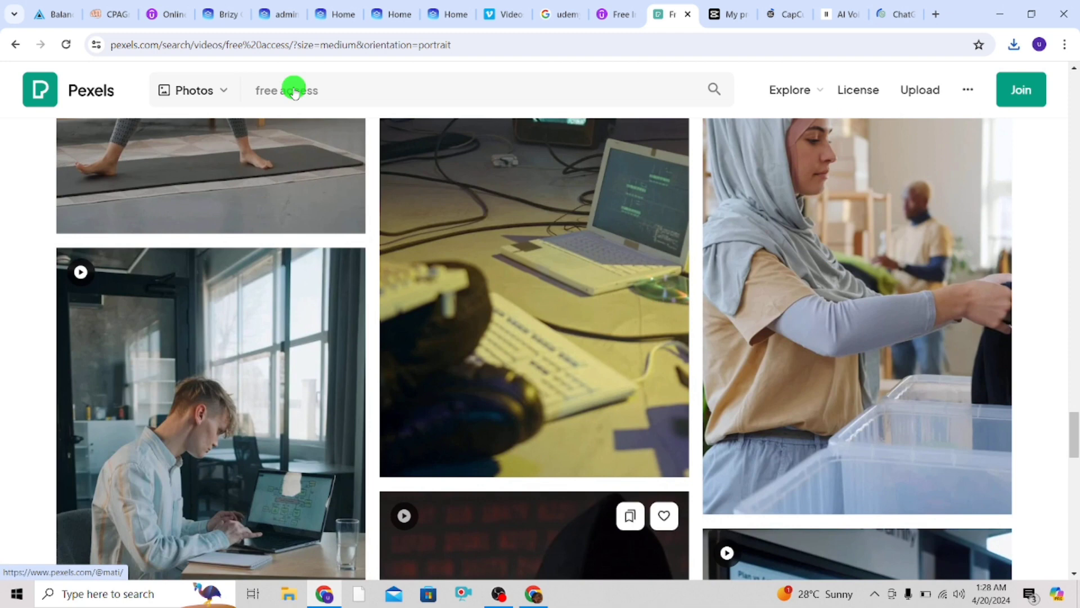
Search Pexels for "someone scrolling through his phone" instead of "free access" and show the matching videos
{"action": "double_click", "coordinate": [294, 91]}
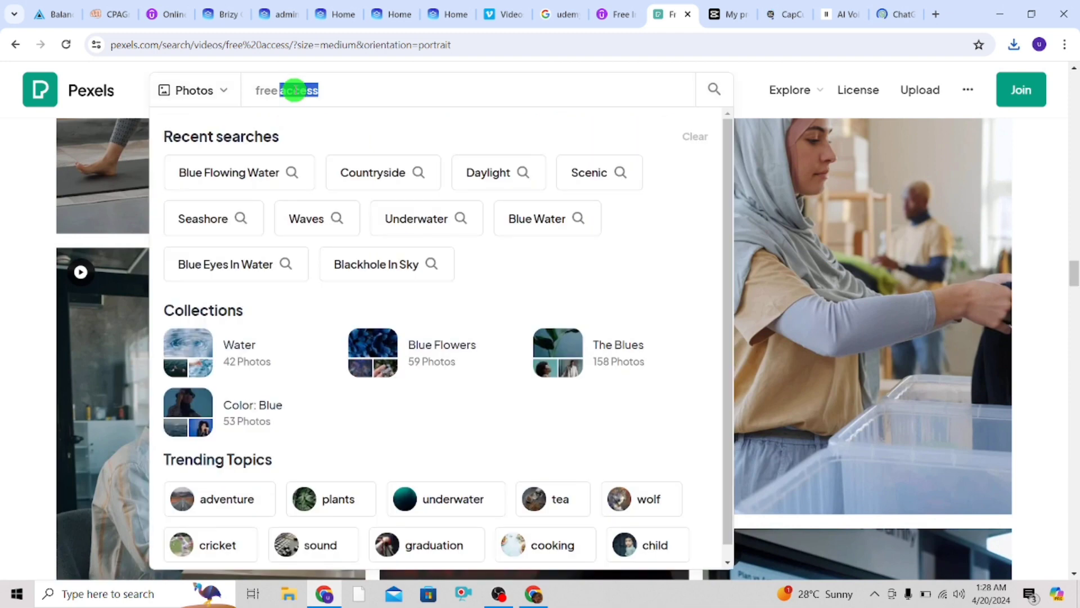
{"action": "triple_click", "coordinate": [295, 90]}
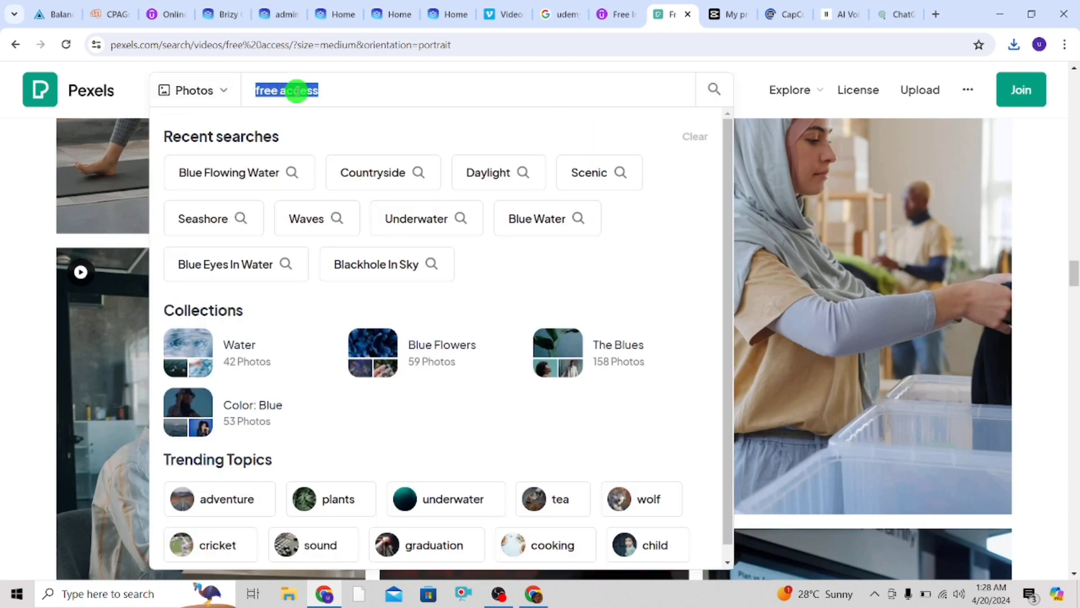
{"action": "key", "text": "BackSpace"}
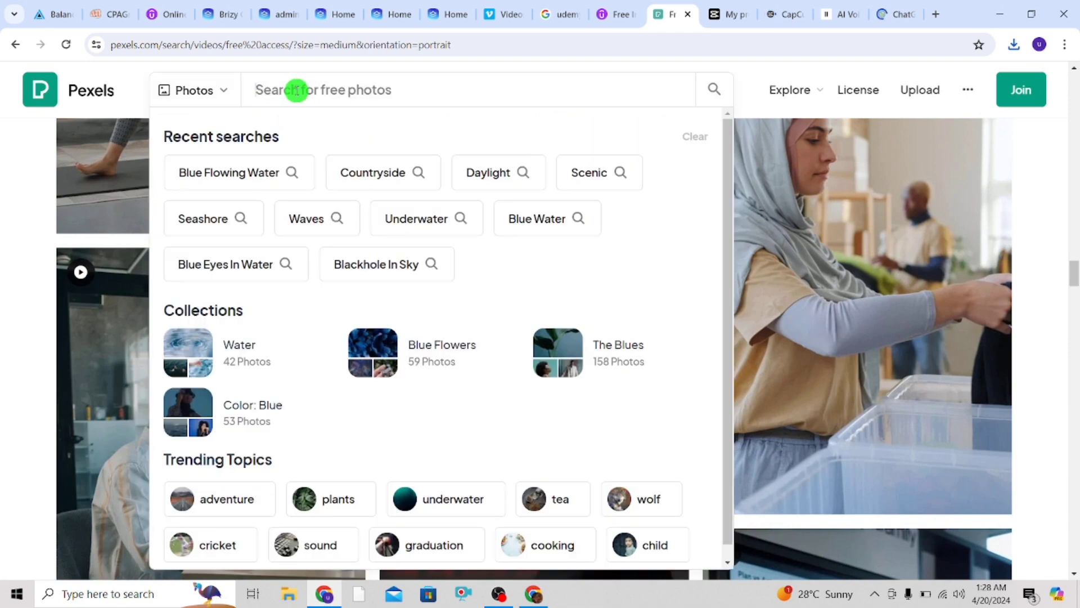
{"action": "type", "text": "sch"}
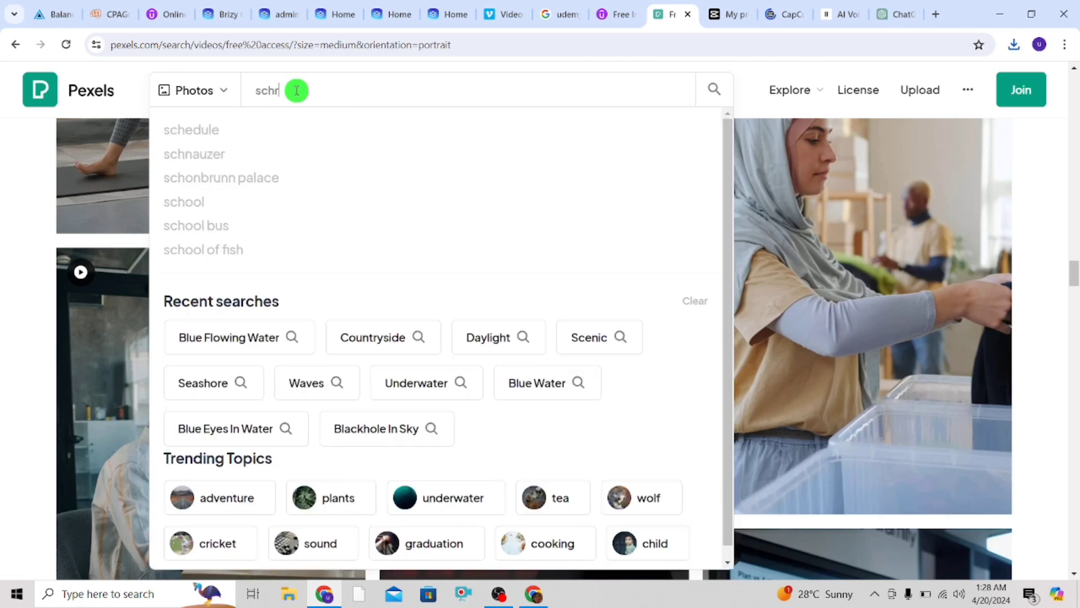
{"action": "type", "text": "r"}
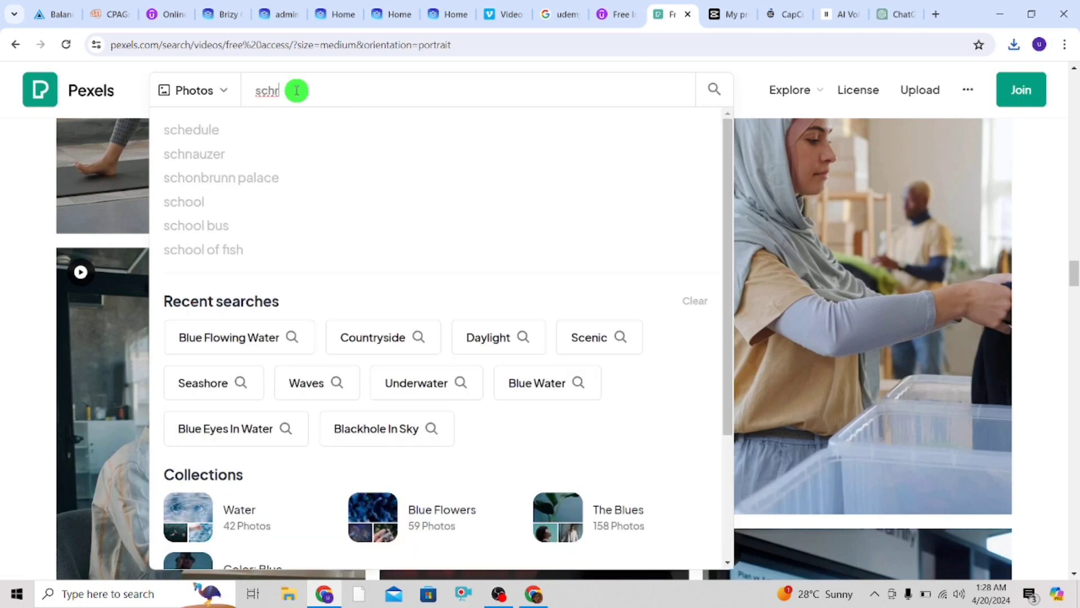
{"action": "key", "text": "BackSpace"}
{"action": "key", "text": "BackSpace"}
{"action": "key", "text": "BackSpace"}
{"action": "key", "text": "BackSpace"}
{"action": "type", "text": "som"}
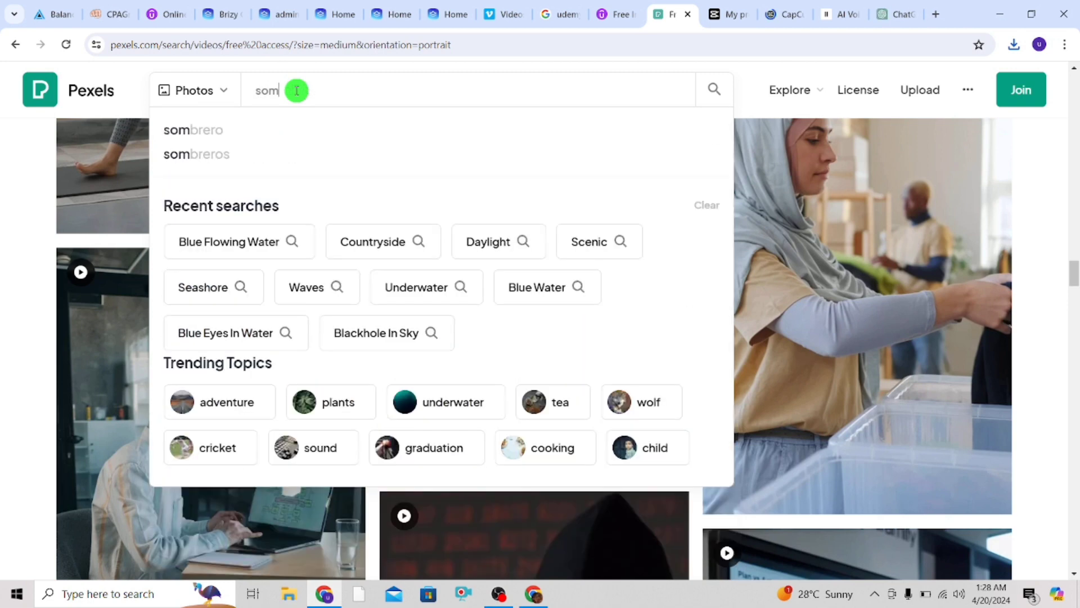
{"action": "type", "text": "eone scrolling throug"}
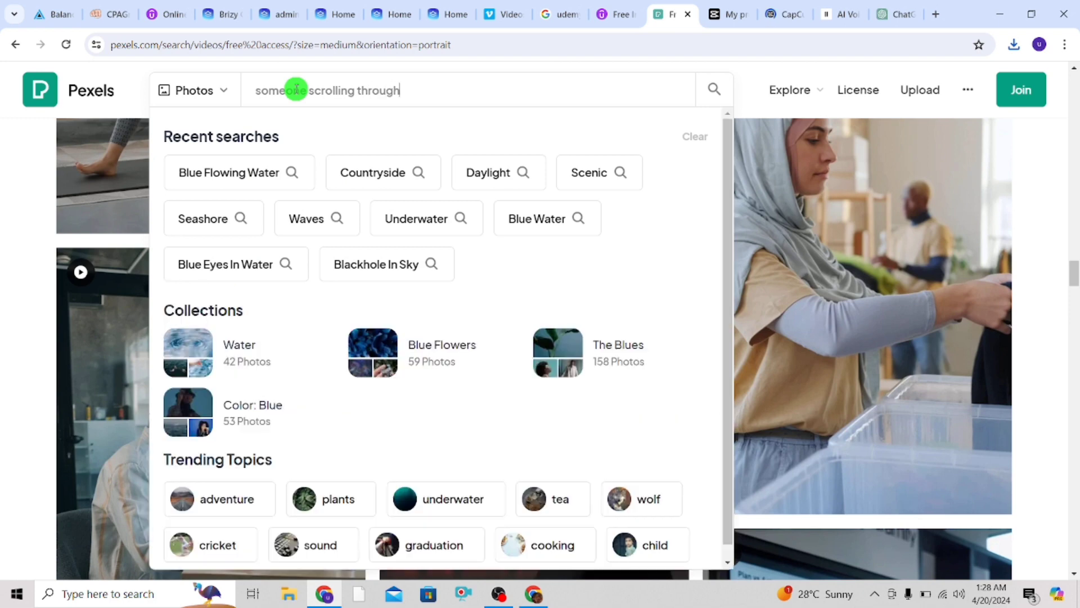
{"action": "type", "text": "his phone"}
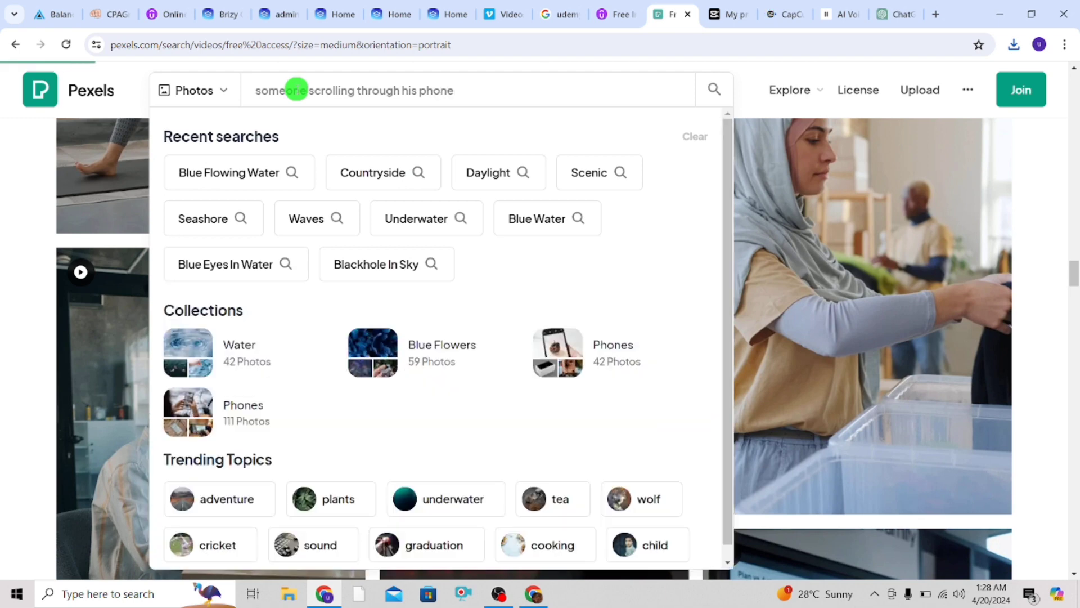
{"action": "key", "text": "Return"}
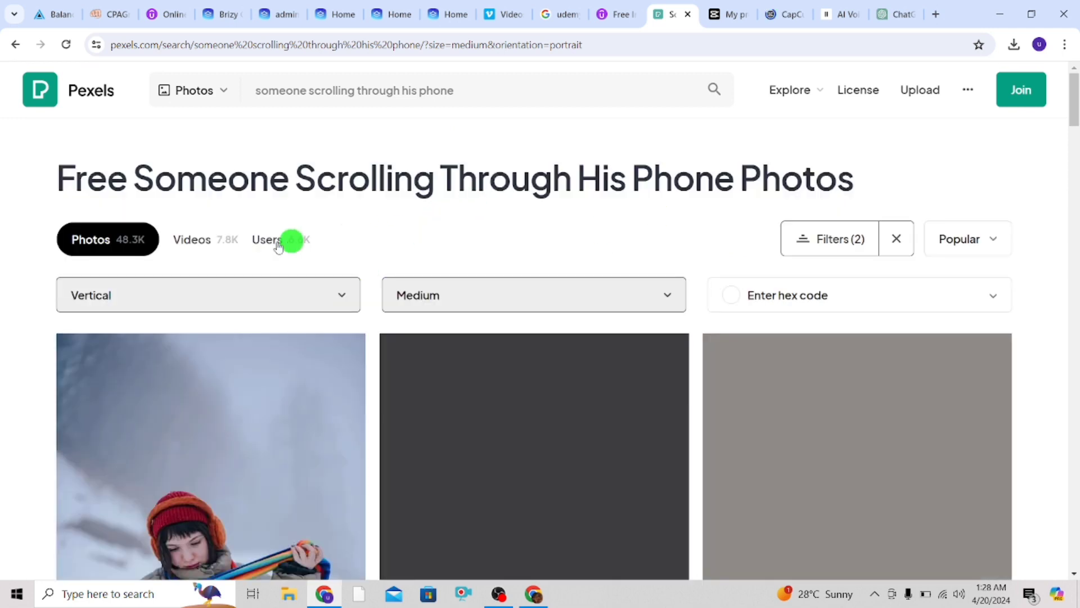
{"action": "left_click", "coordinate": [205, 246]}
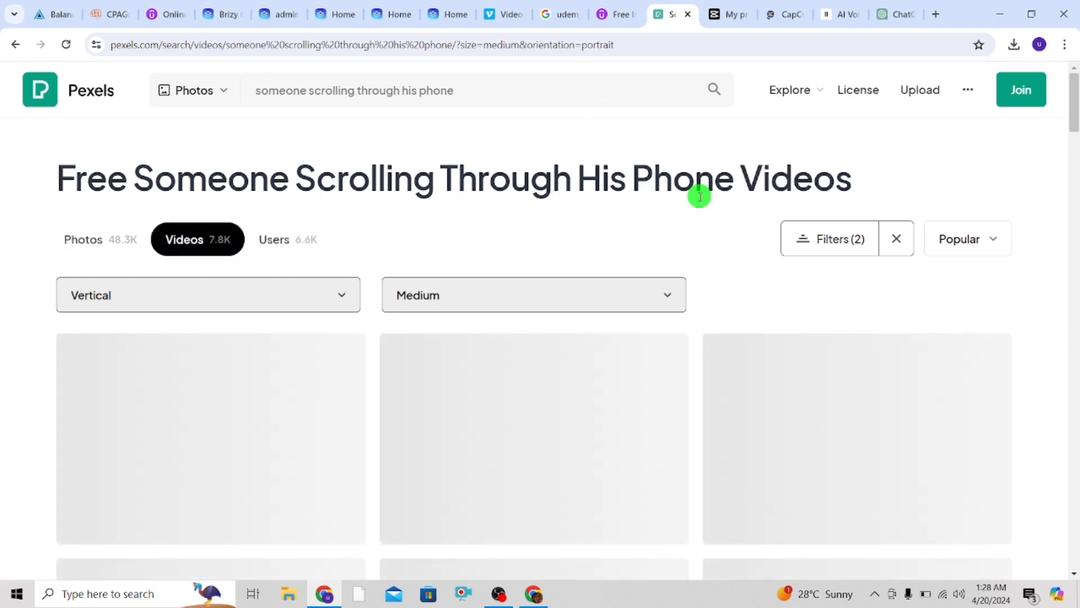
Browse the vertical video results and download the clip of the curly-haired boy using a phone against a blue background
{"action": "scroll", "coordinate": [444, 369], "scroll_direction": "down", "scroll_amount": 13}
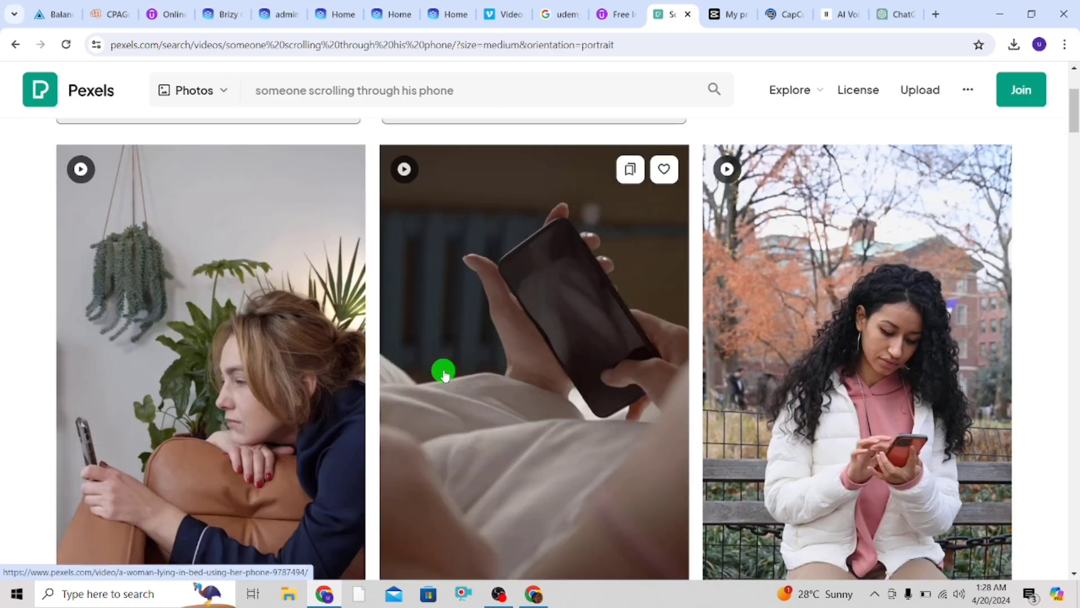
{"action": "scroll", "coordinate": [523, 347], "scroll_direction": "down", "scroll_amount": 10}
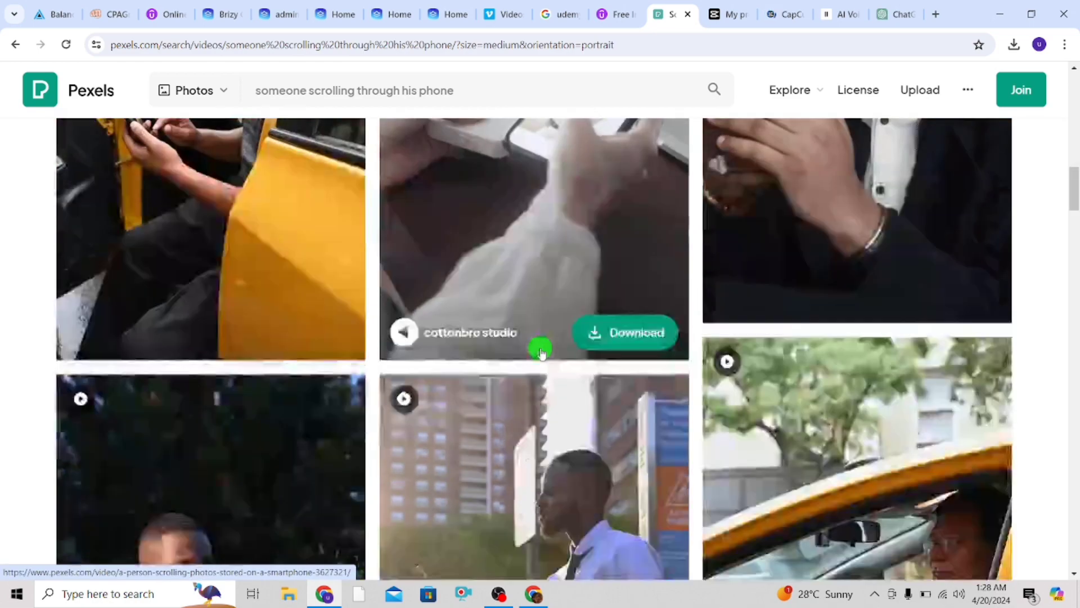
{"action": "scroll", "coordinate": [526, 420], "scroll_direction": "down", "scroll_amount": 6}
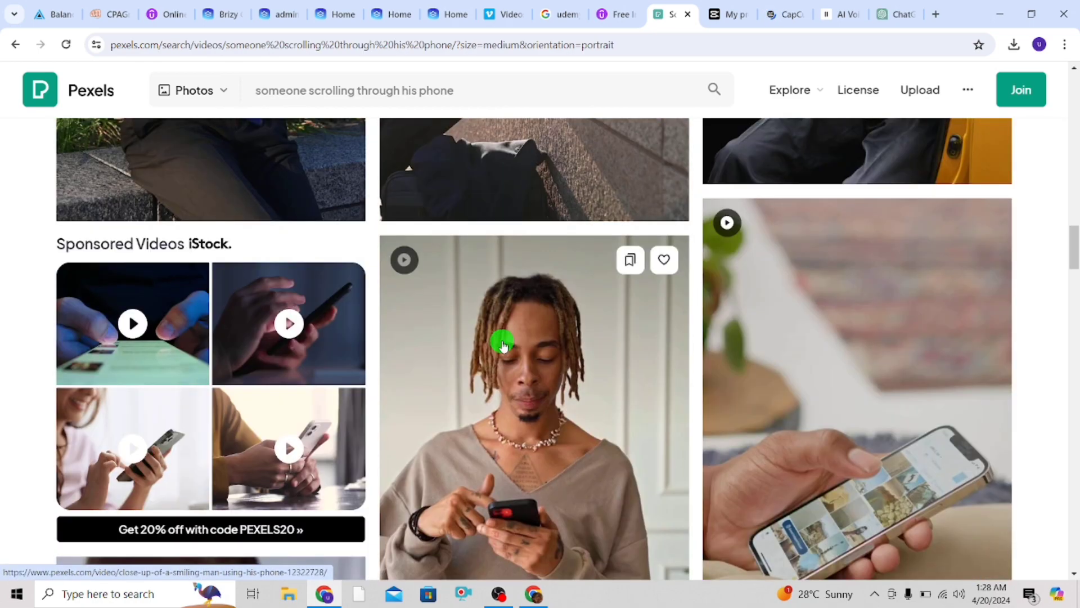
{"action": "scroll", "coordinate": [504, 345], "scroll_direction": "down", "scroll_amount": 10}
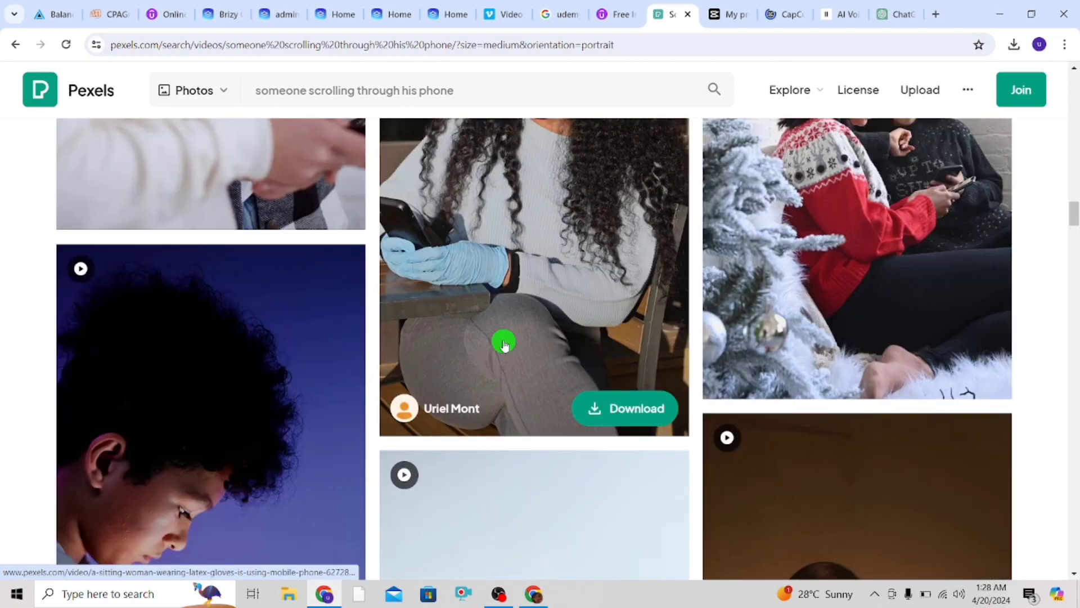
{"action": "scroll", "coordinate": [504, 345], "scroll_direction": "down", "scroll_amount": 10}
{"action": "scroll", "coordinate": [504, 345], "scroll_direction": "up", "scroll_amount": 5}
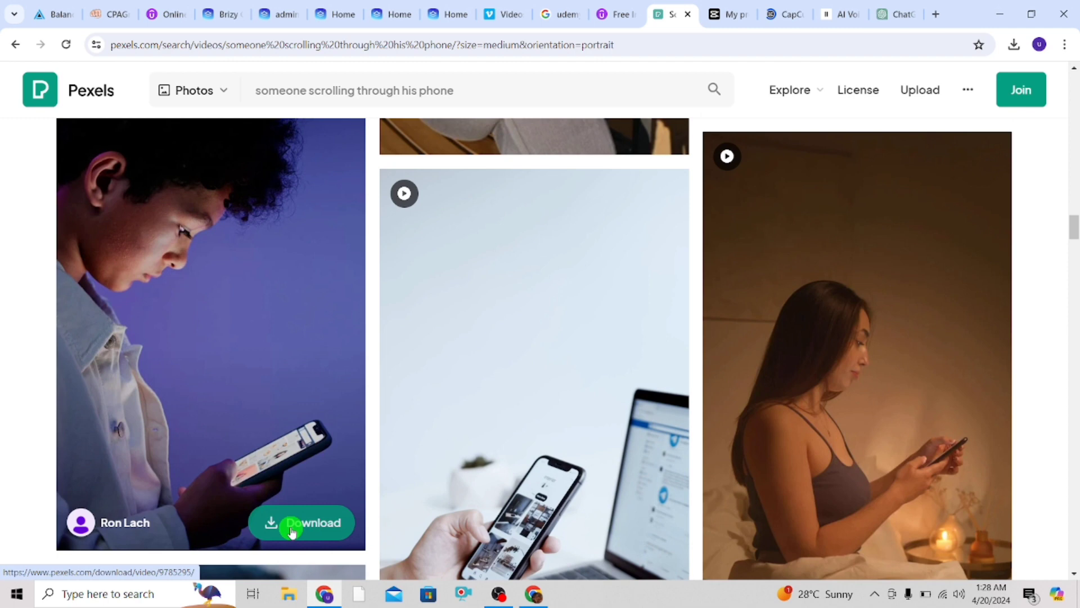
{"action": "left_click", "coordinate": [292, 529]}
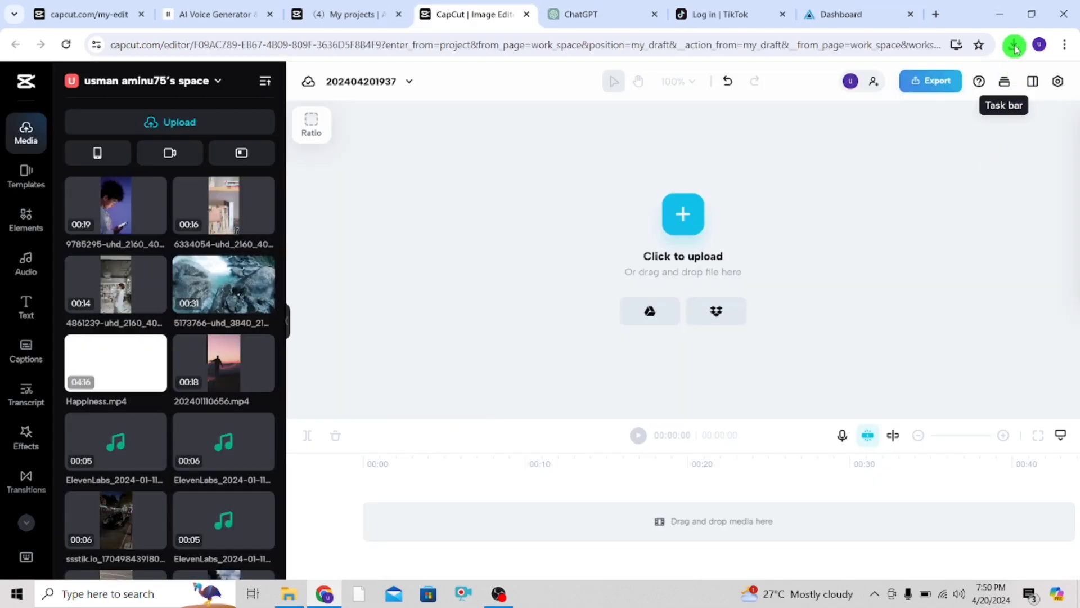
In the CapCut editor, place clip 4861239-uhd_2160_4096_25fps.mp4 on the timeline, followed directly by 9785295-uhd_2160_4096_25fps.mp4
{"action": "left_click", "coordinate": [1015, 44]}
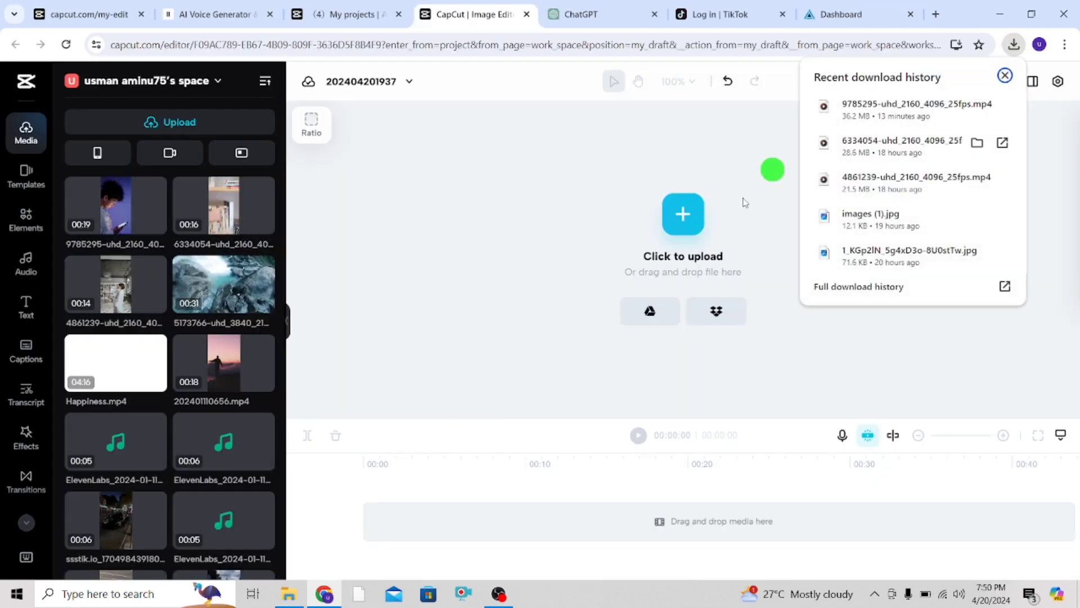
{"action": "left_click", "coordinate": [338, 240]}
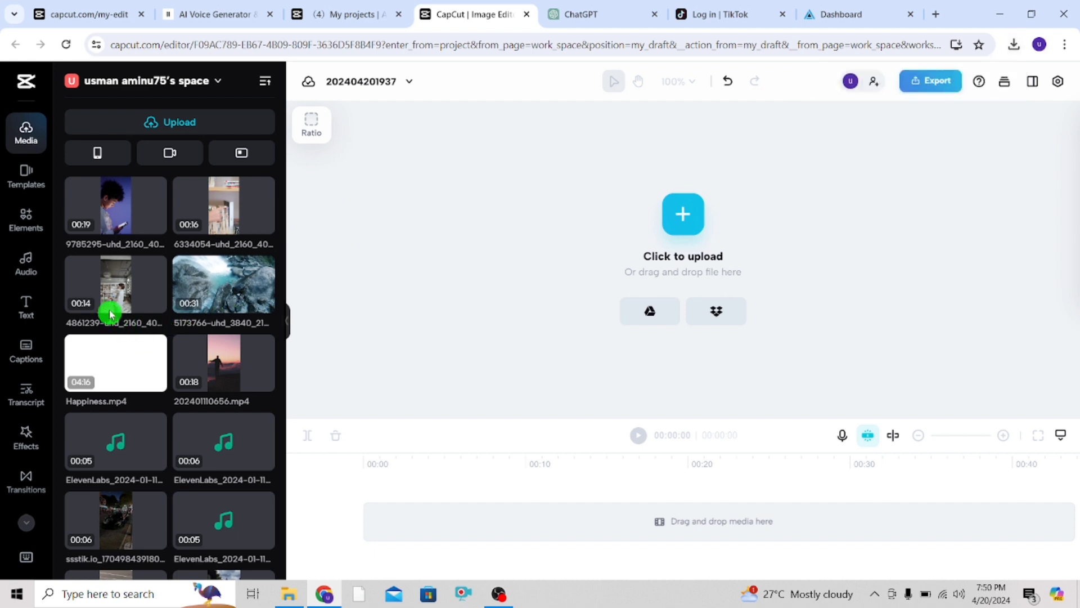
{"action": "left_click_drag", "start_coordinate": [106, 309], "coordinate": [678, 238]}
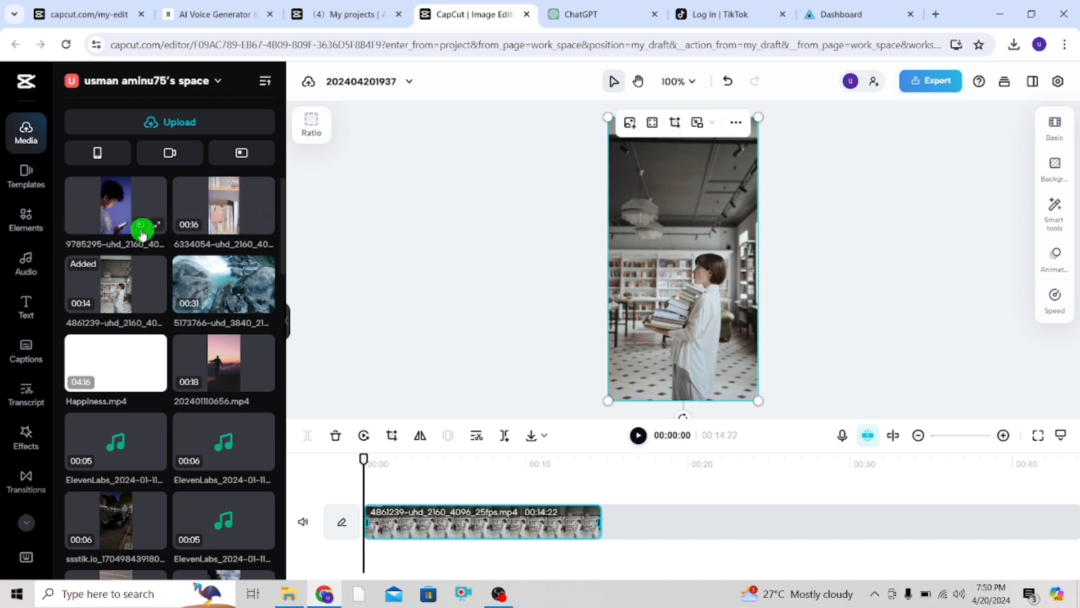
{"action": "left_click_drag", "start_coordinate": [115, 226], "coordinate": [604, 532]}
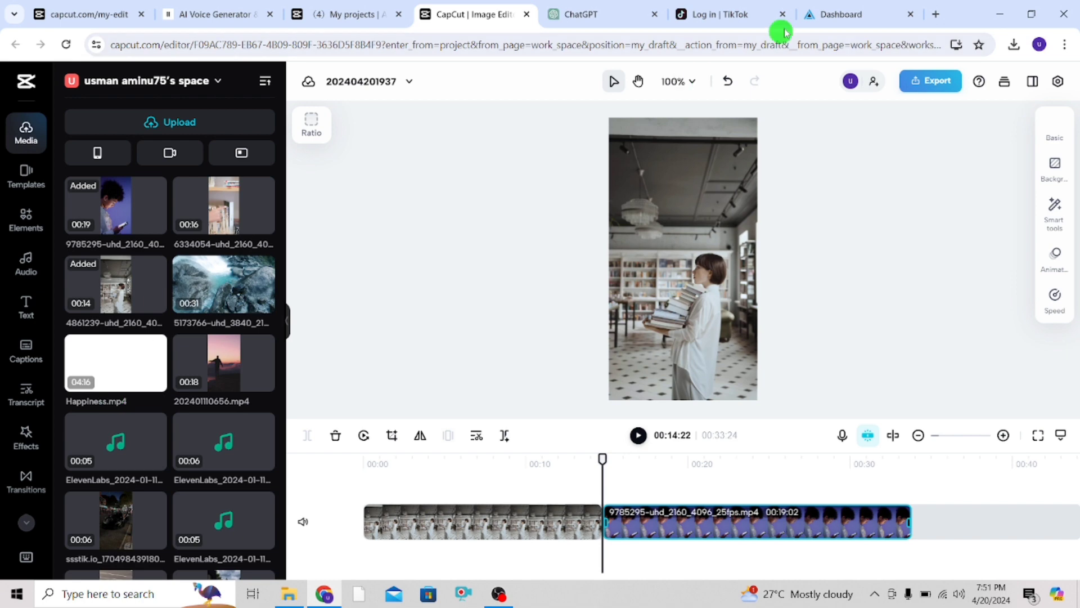
Check the voice-over script in ChatGPT, then switch to ElevenLabs and generate the speech with the Adam voice
{"action": "left_click", "coordinate": [602, 12]}
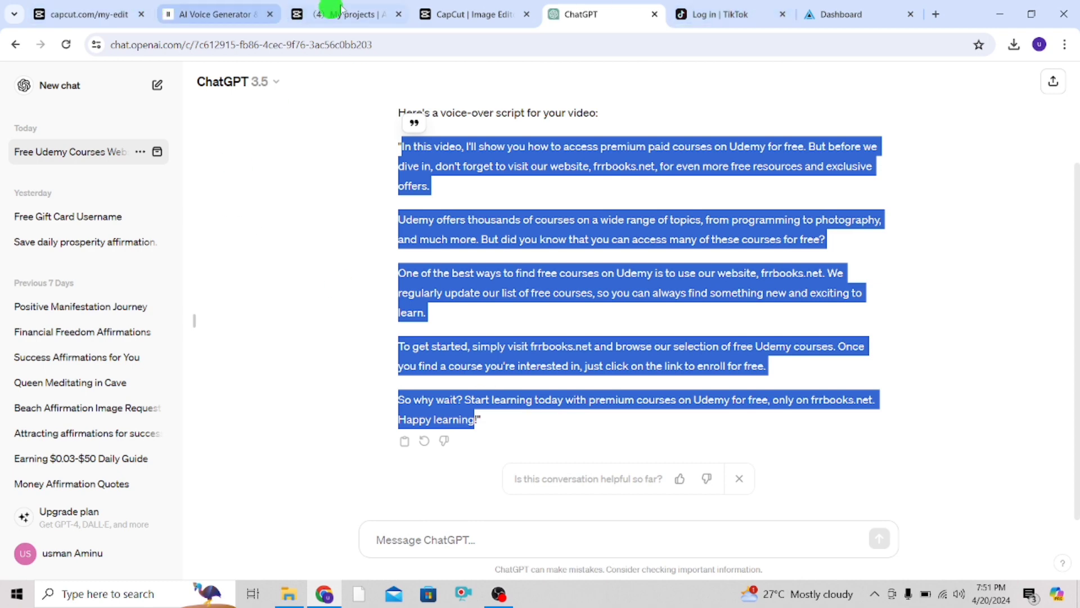
{"action": "left_click", "coordinate": [217, 10]}
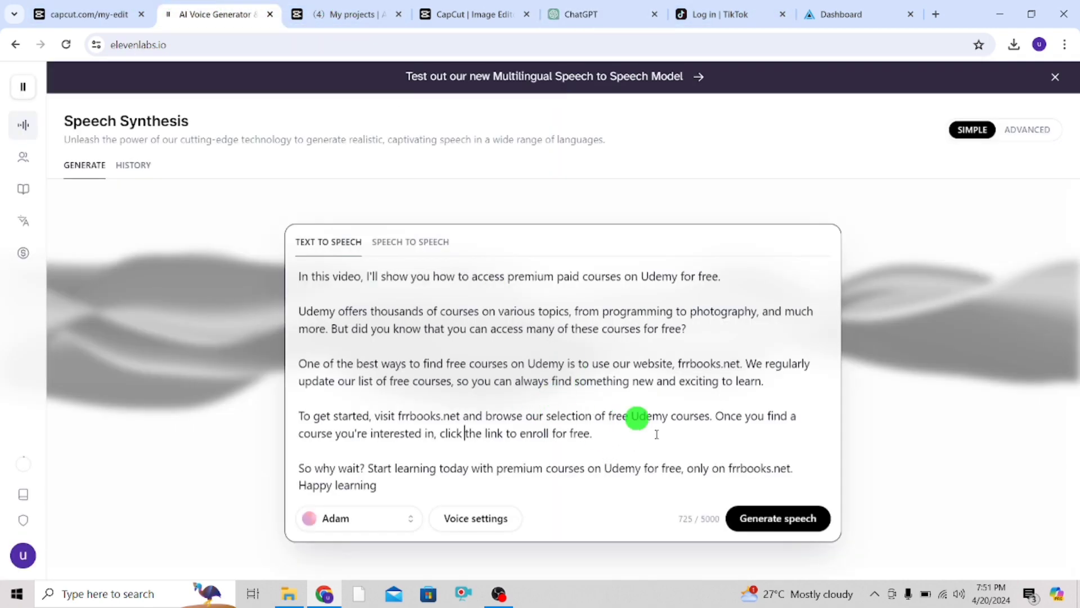
{"action": "left_click", "coordinate": [779, 522]}
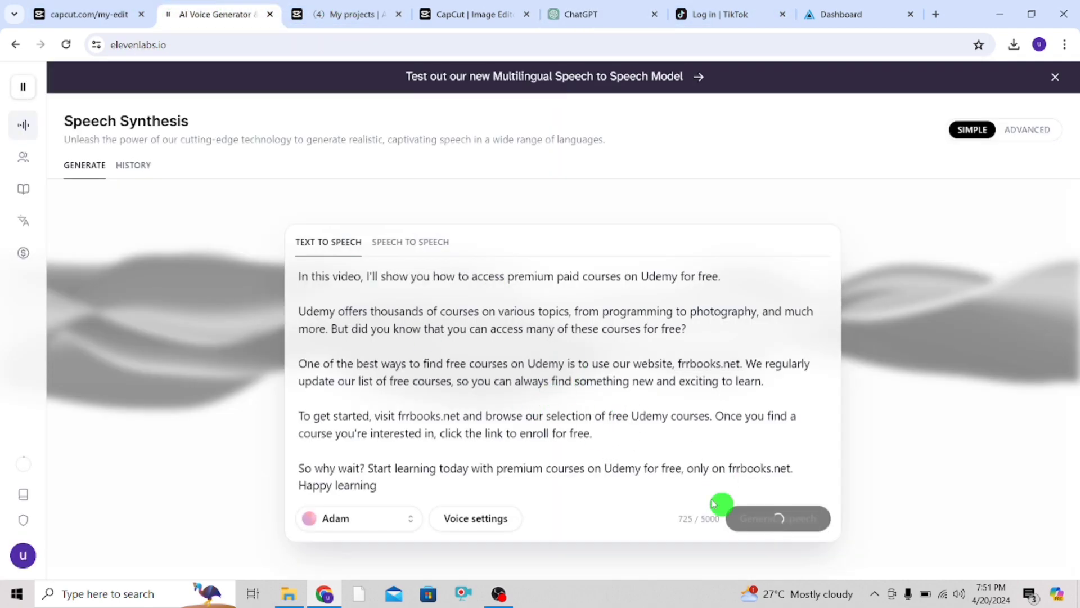
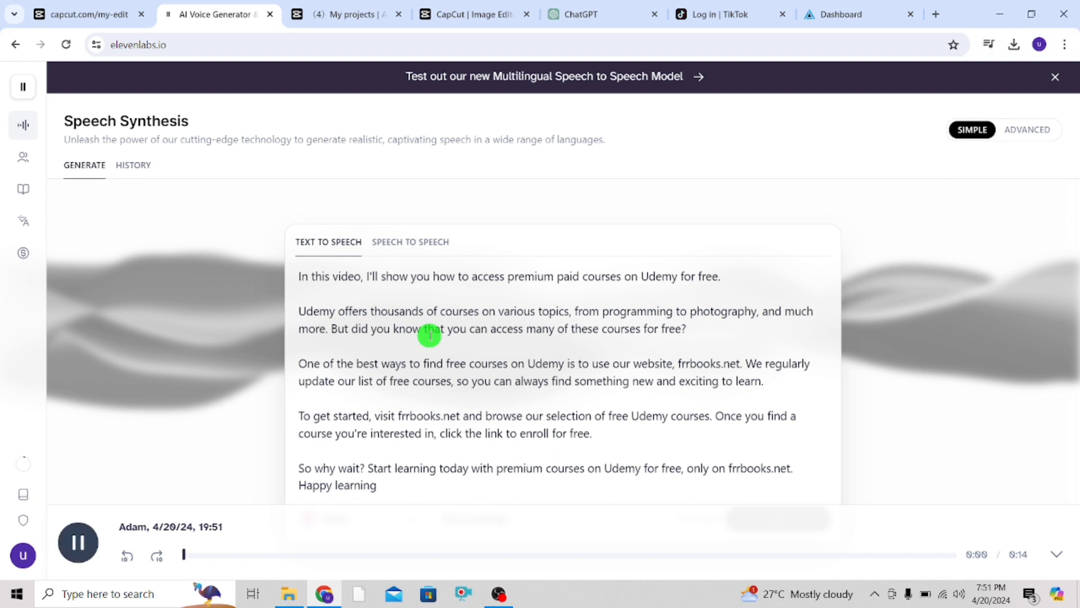
Play the generated voice-over from the beginning and bring up the system speaker volume
{"action": "left_click", "coordinate": [70, 556]}
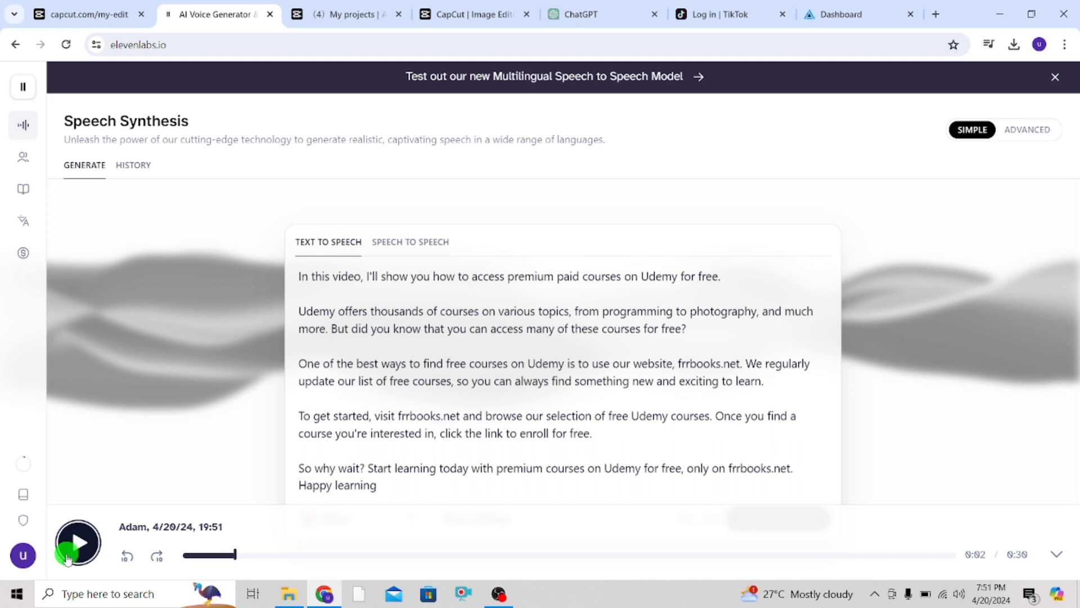
{"action": "left_click", "coordinate": [185, 556]}
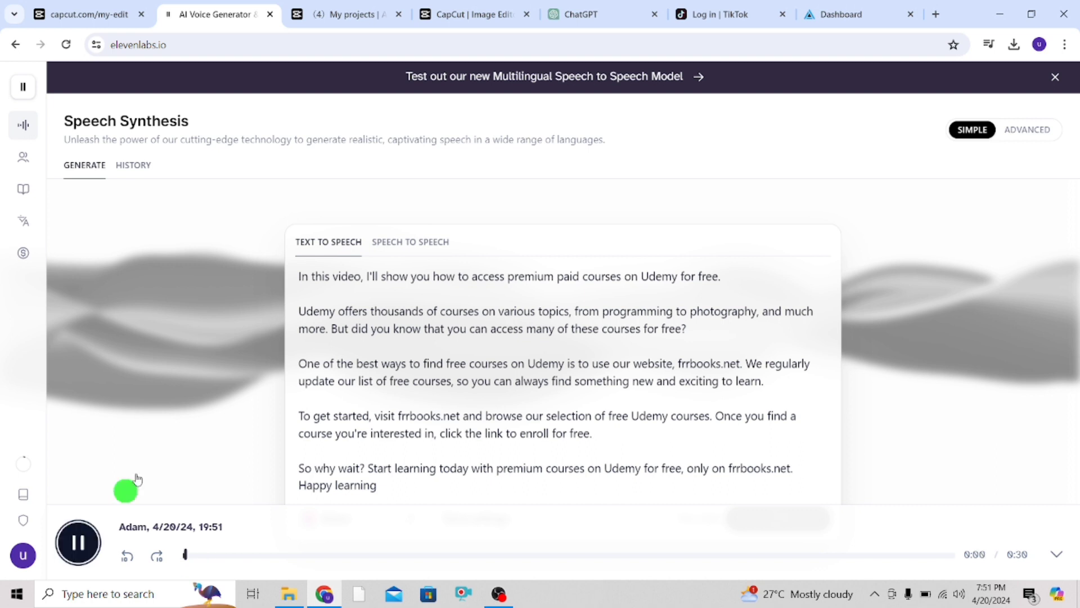
{"action": "left_click", "coordinate": [959, 593]}
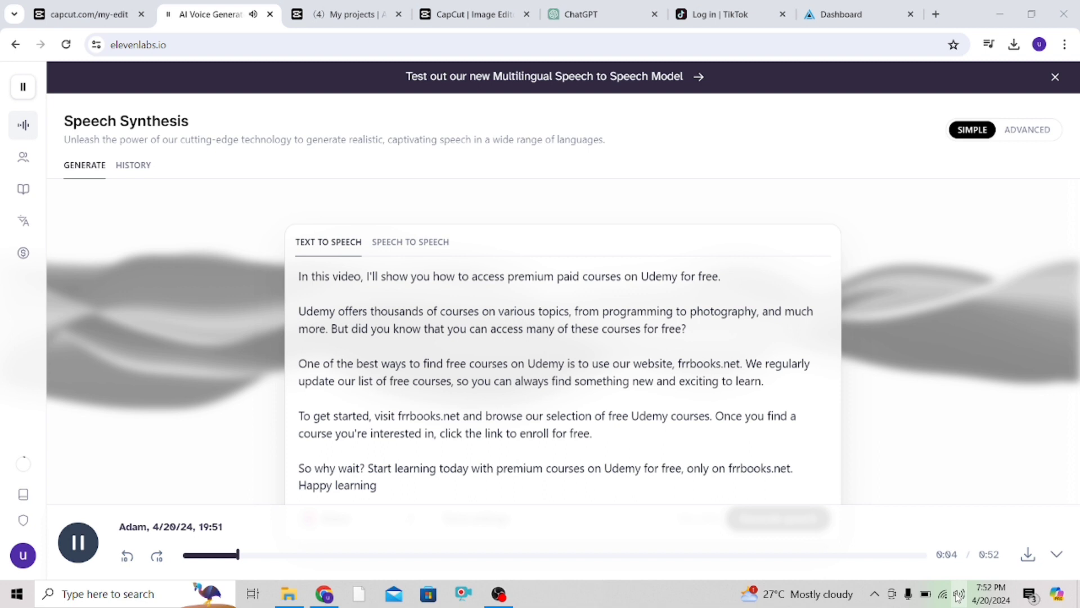
{"action": "left_click", "coordinate": [969, 587]}
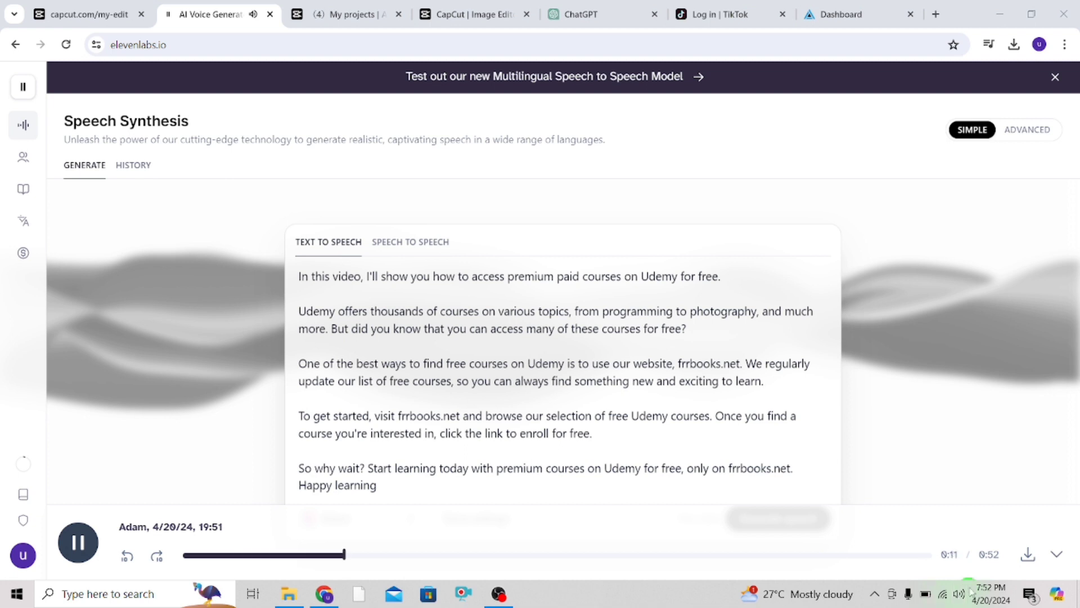
{"action": "left_click", "coordinate": [960, 593]}
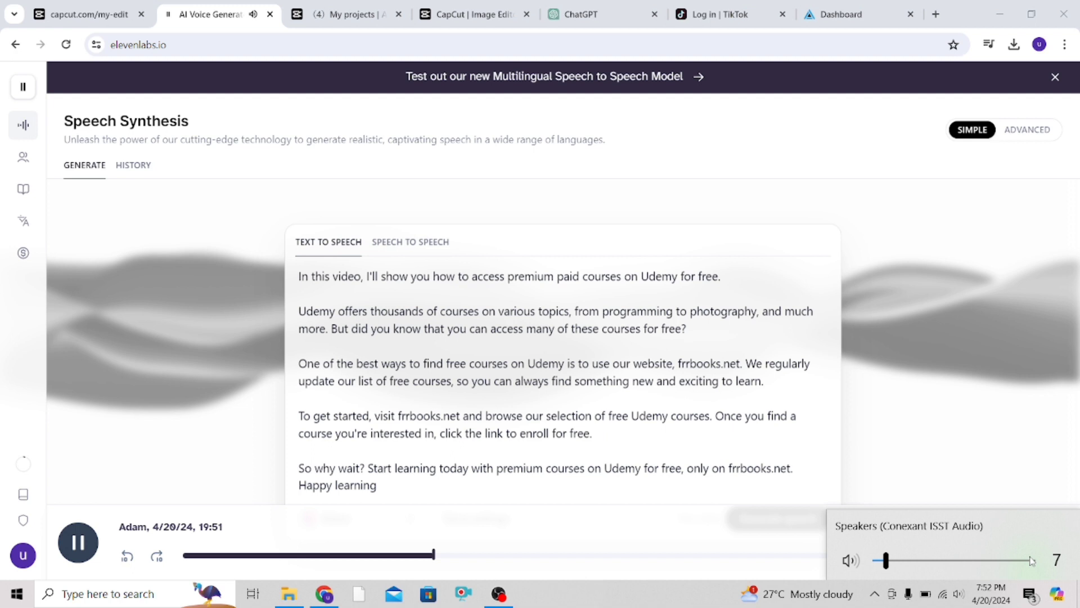
{"action": "left_click", "coordinate": [970, 353]}
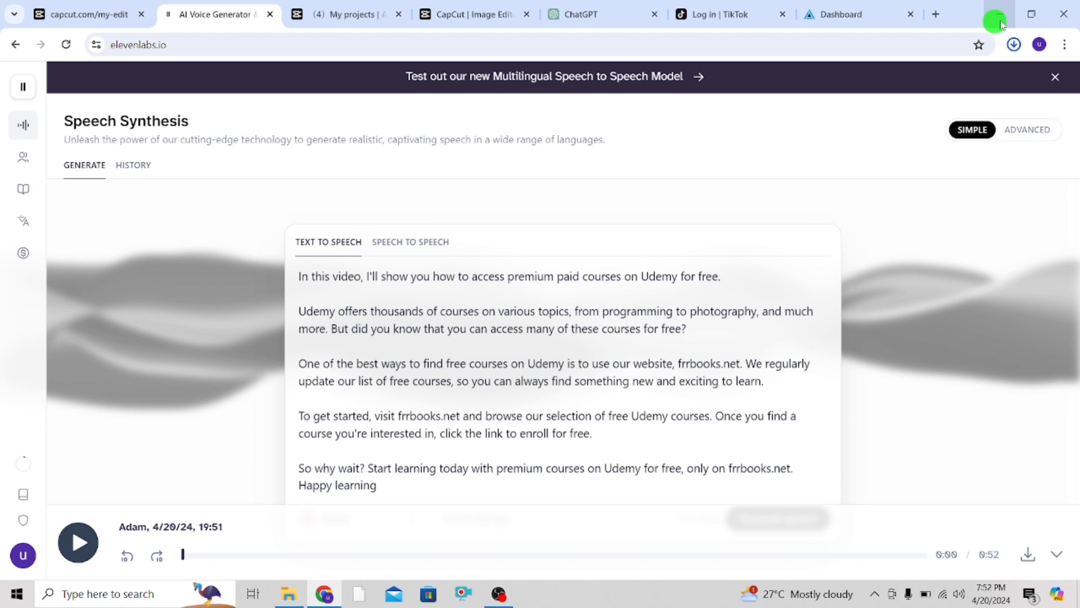
Open pexels.com in a new browser tab
{"action": "key", "text": "ctrl+t"}
{"action": "type", "text": "pexels.com"}
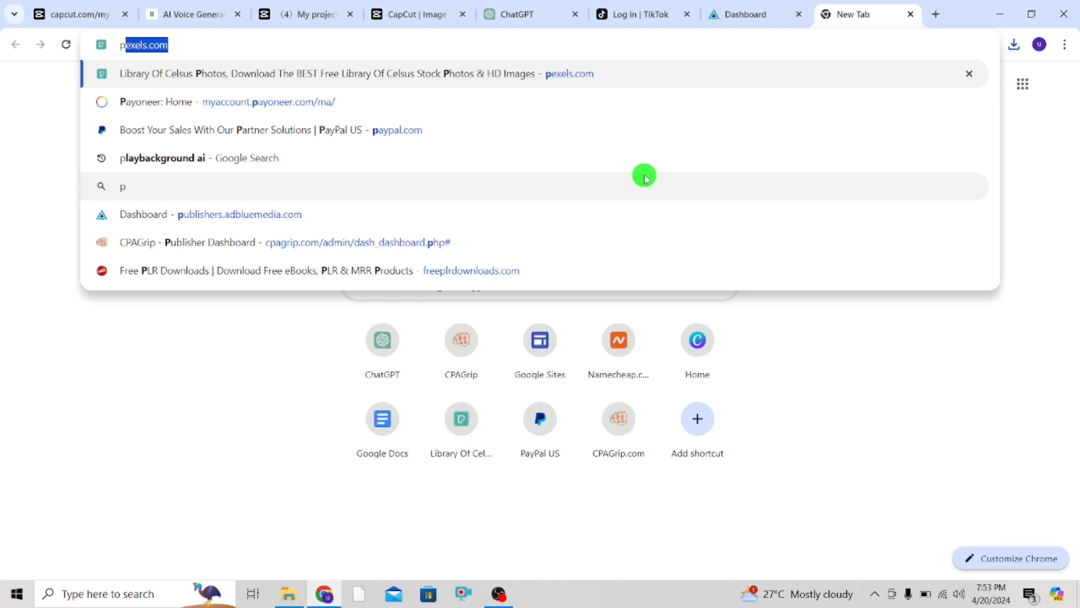
{"action": "key", "text": "Return"}
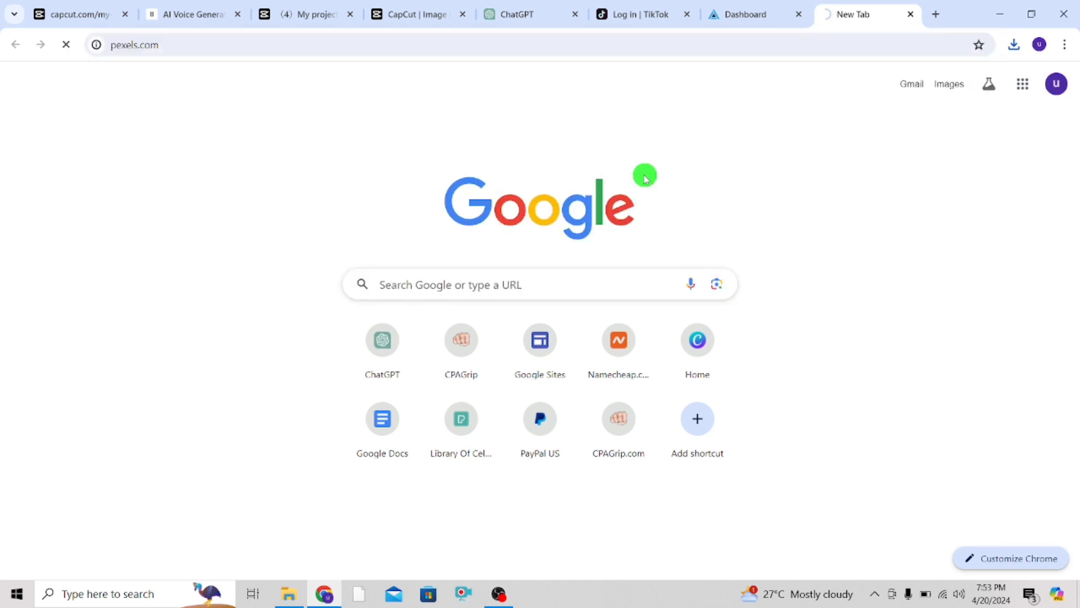
Switch to the CapCut editor, return the playhead to the start, and import the downloaded voice-over into the project media
{"action": "key", "text": "ctrl+4"}
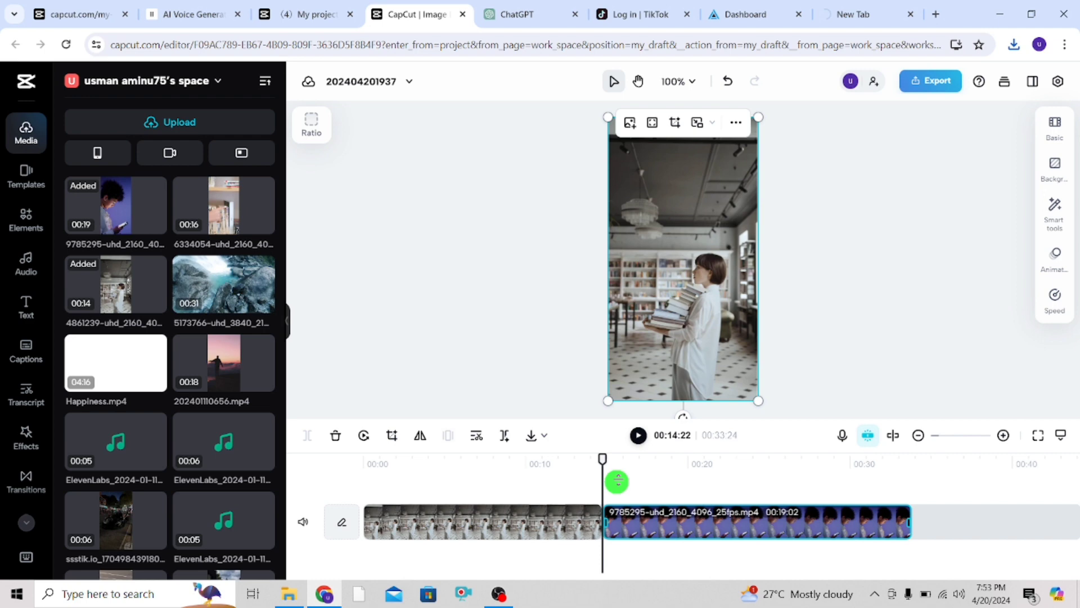
{"action": "key", "text": "Home"}
{"action": "left_click", "coordinate": [1011, 45]}
{"action": "left_click_drag", "start_coordinate": [900, 112], "coordinate": [110, 132]}
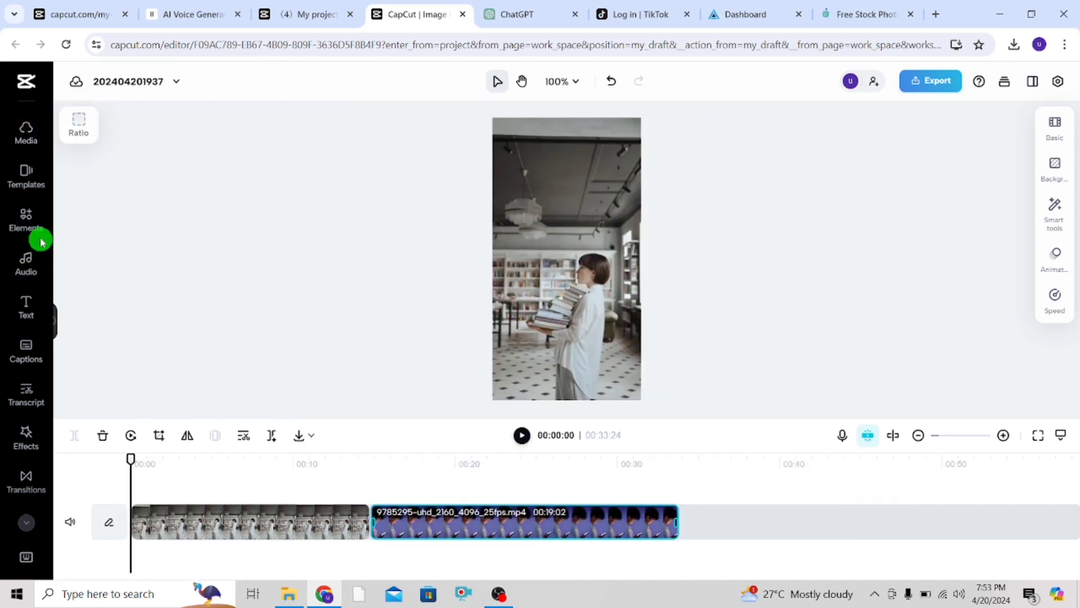
Look through the audio library and the project media to check the imported voice-over's upload
{"action": "left_click", "coordinate": [26, 268]}
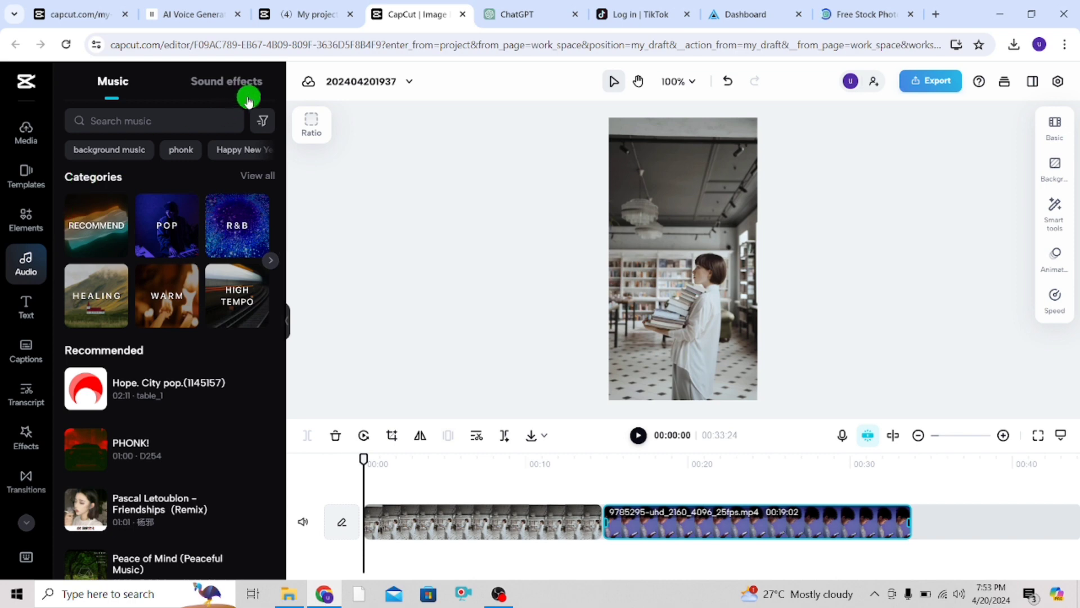
{"action": "left_click", "coordinate": [20, 140]}
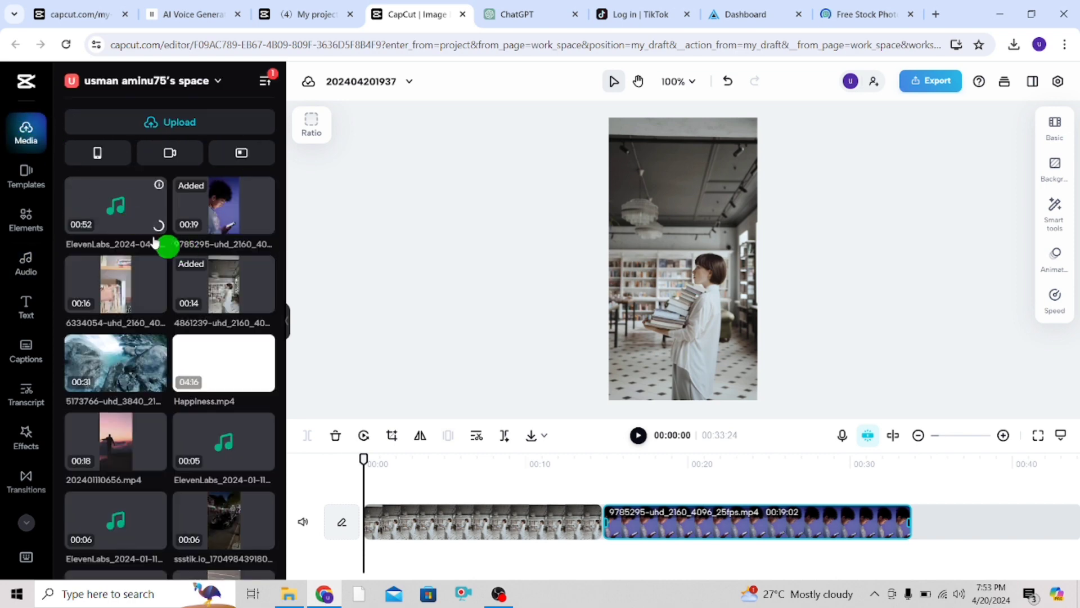
{"action": "left_click", "coordinate": [156, 227]}
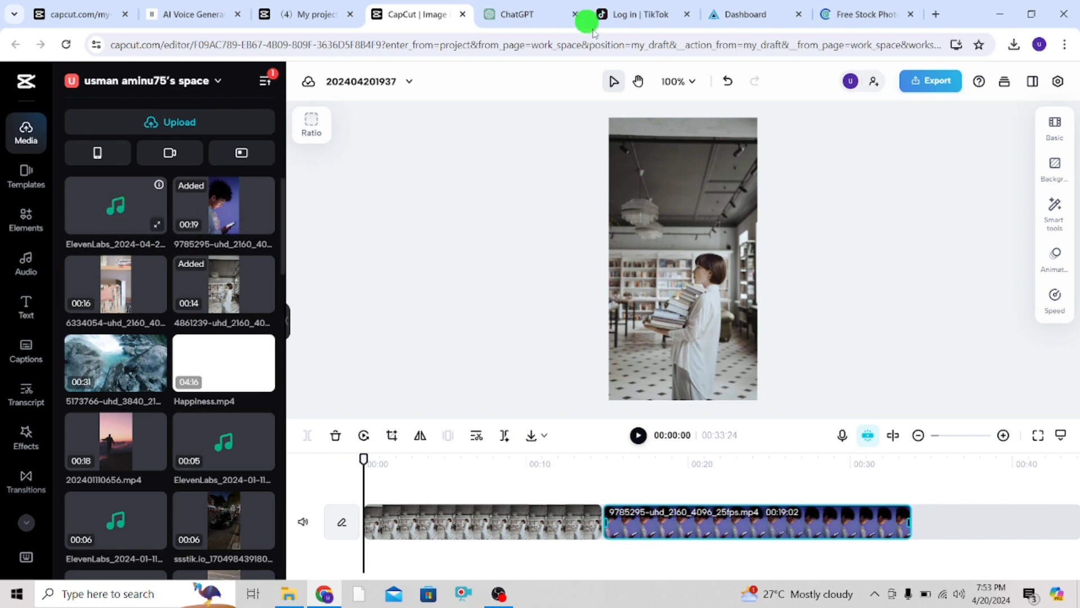
Switch to ChatGPT and review the voice-over script for topics that need stock footage
{"action": "left_click", "coordinate": [917, 14]}
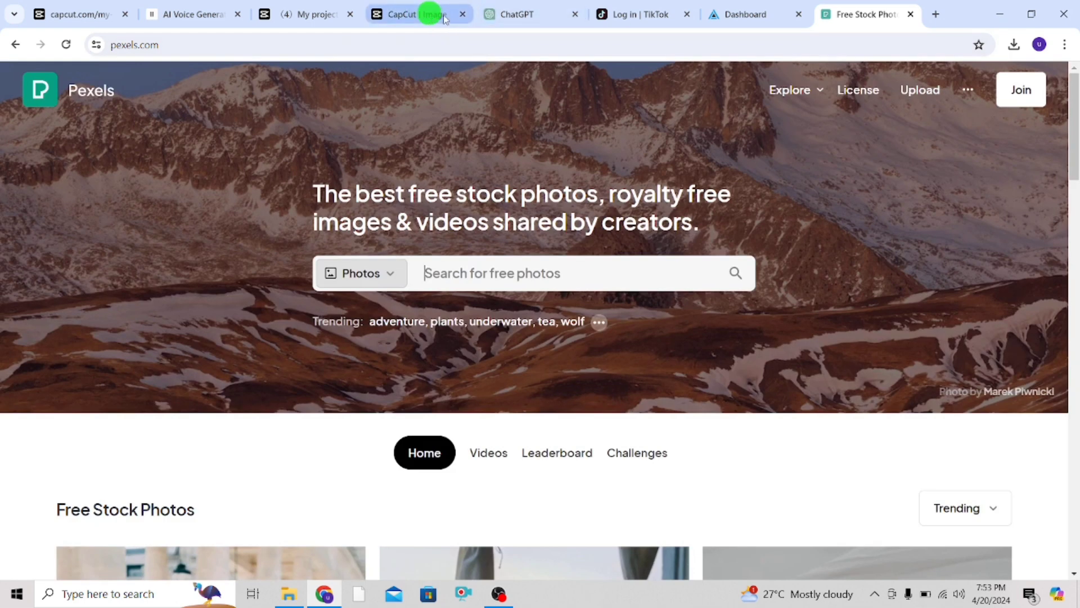
{"action": "left_click", "coordinate": [520, 17]}
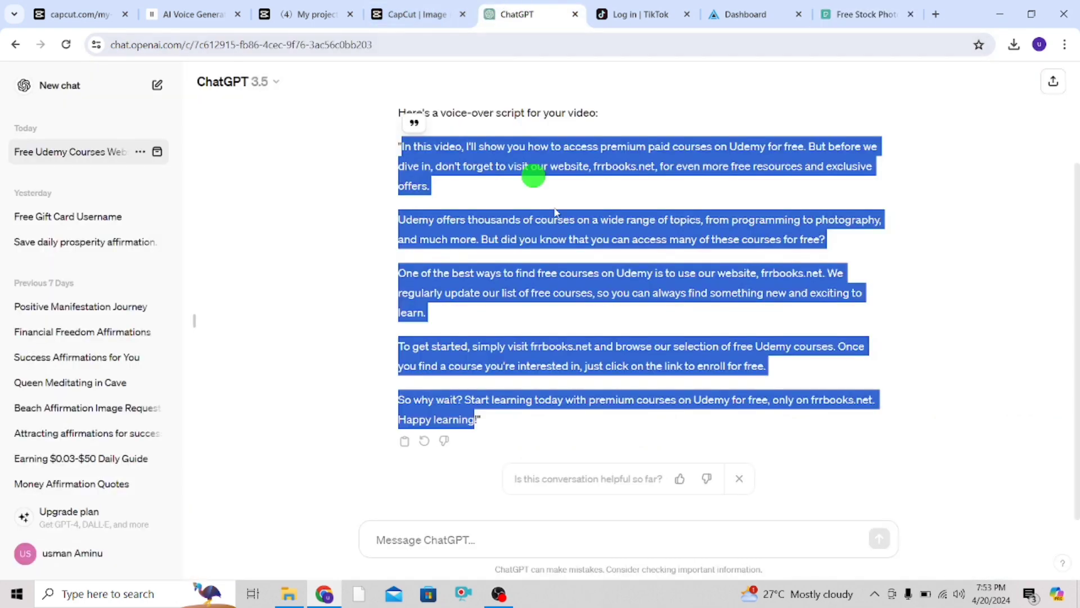
{"action": "left_click", "coordinate": [306, 188]}
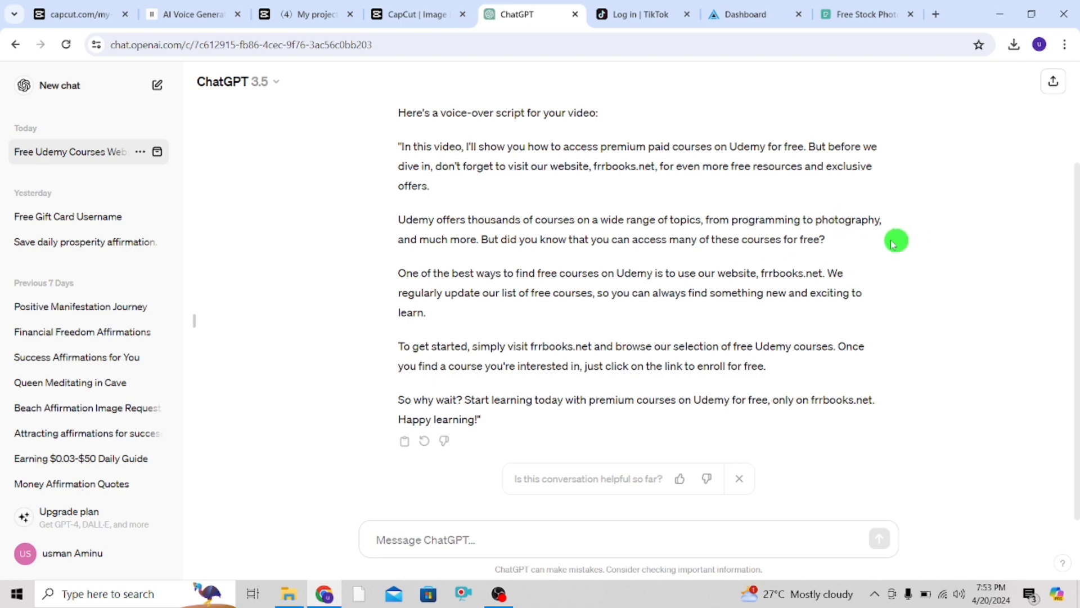
Switch to Pexels and search for "programming"
{"action": "left_click", "coordinate": [886, 13]}
{"action": "left_click", "coordinate": [607, 260]}
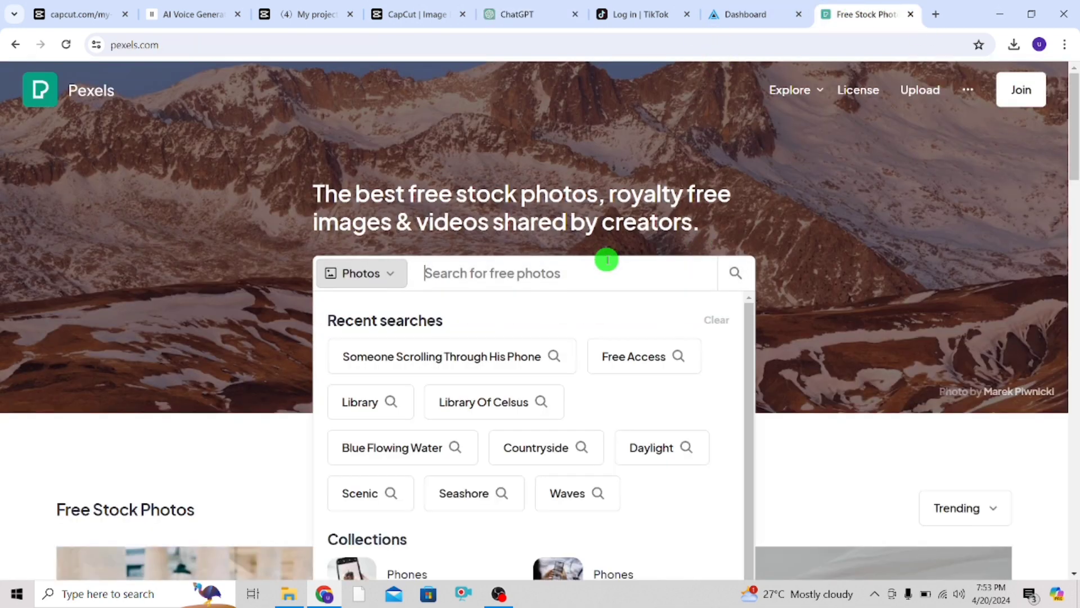
{"action": "type", "text": "p"}
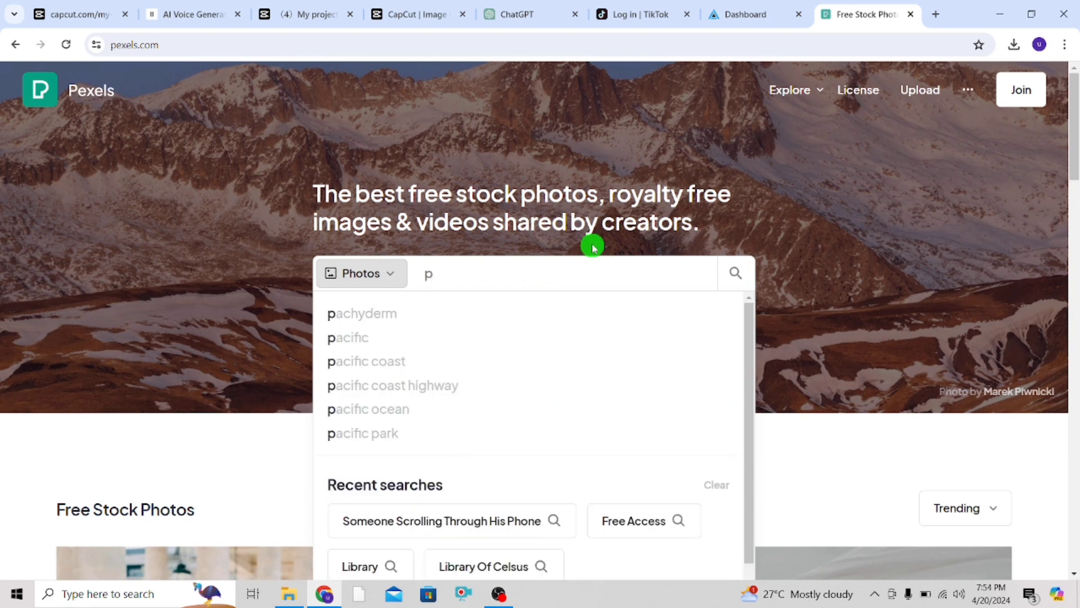
{"action": "type", "text": "ro"}
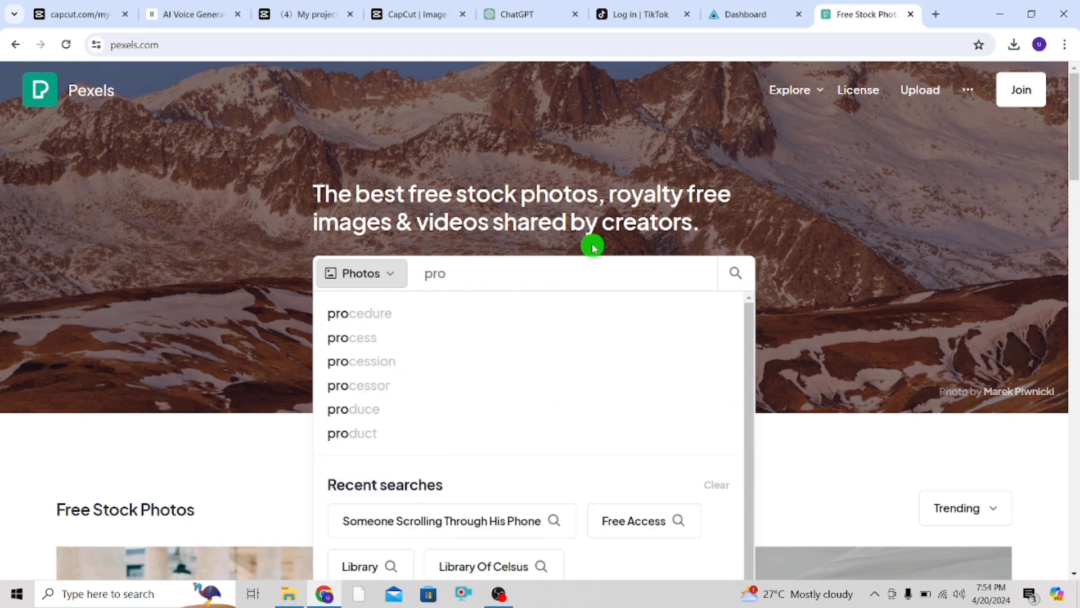
{"action": "type", "text": "gram"}
{"action": "type", "text": "e"}
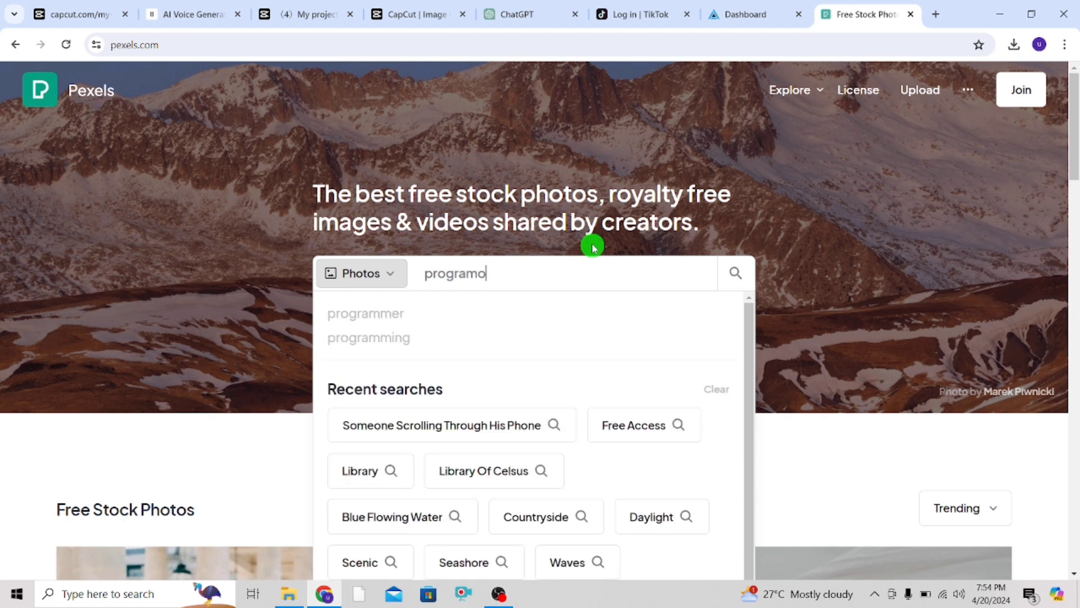
{"action": "key", "text": "BackSpace"}
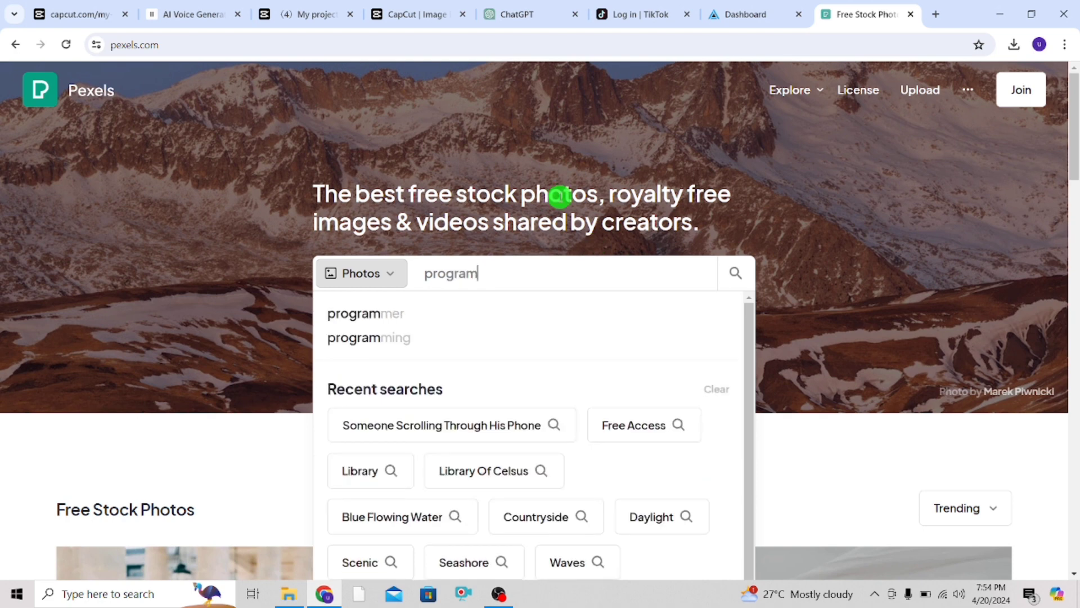
{"action": "left_click", "coordinate": [403, 339]}
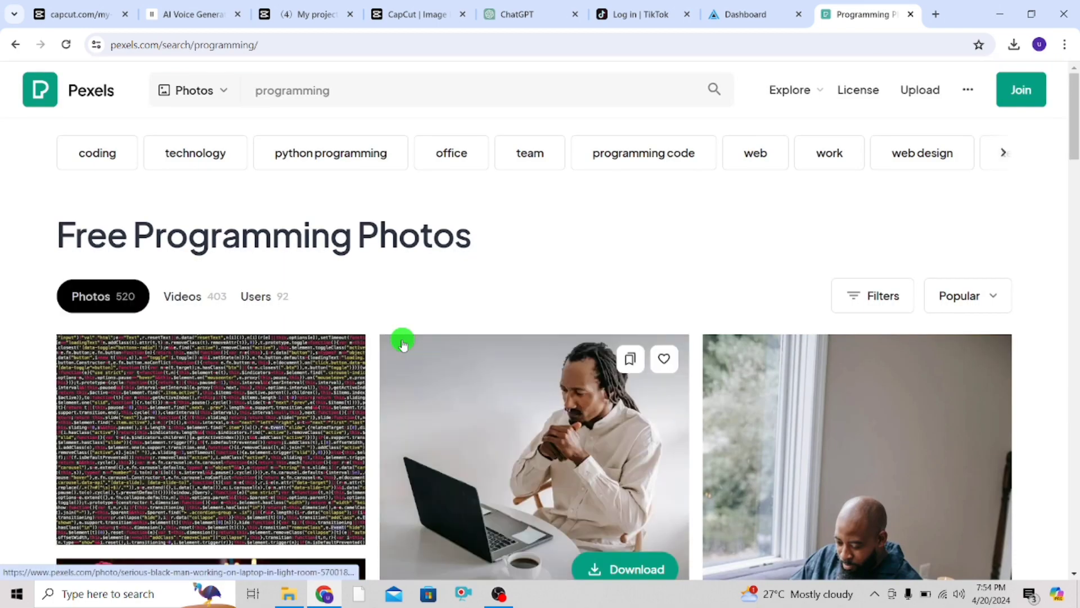
Limit the programming results to videos with vertical orientation
{"action": "left_click", "coordinate": [202, 295]}
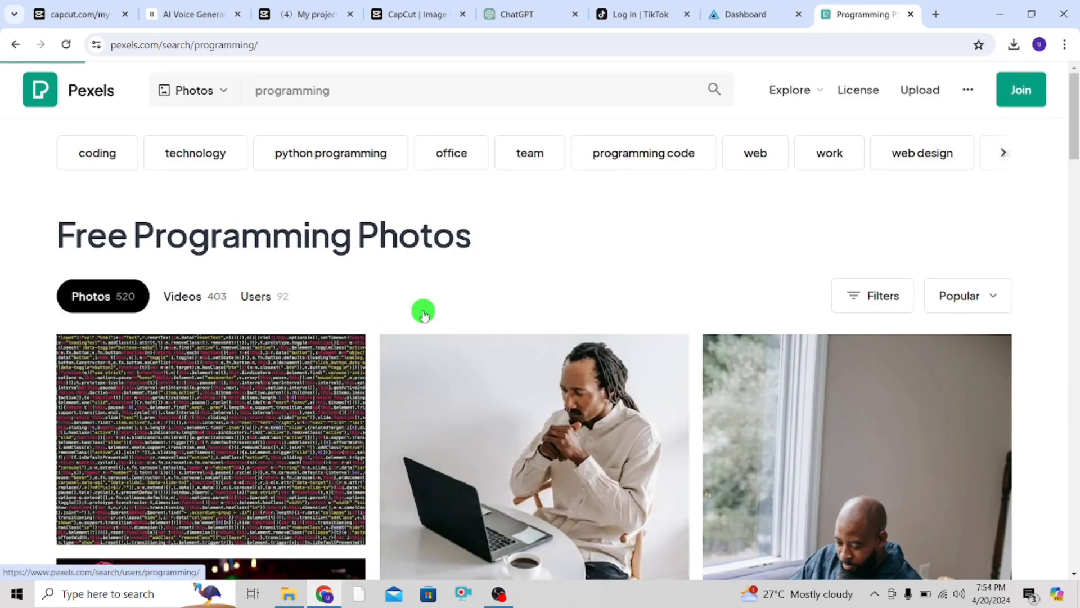
{"action": "left_click", "coordinate": [898, 304]}
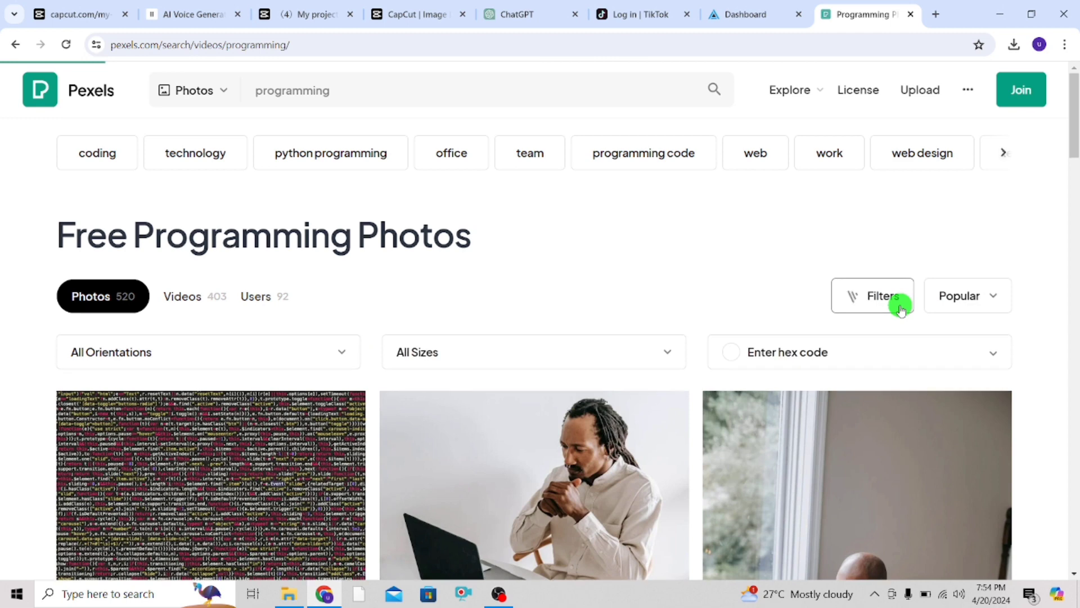
{"action": "left_click", "coordinate": [505, 362]}
{"action": "left_click", "coordinate": [435, 478]}
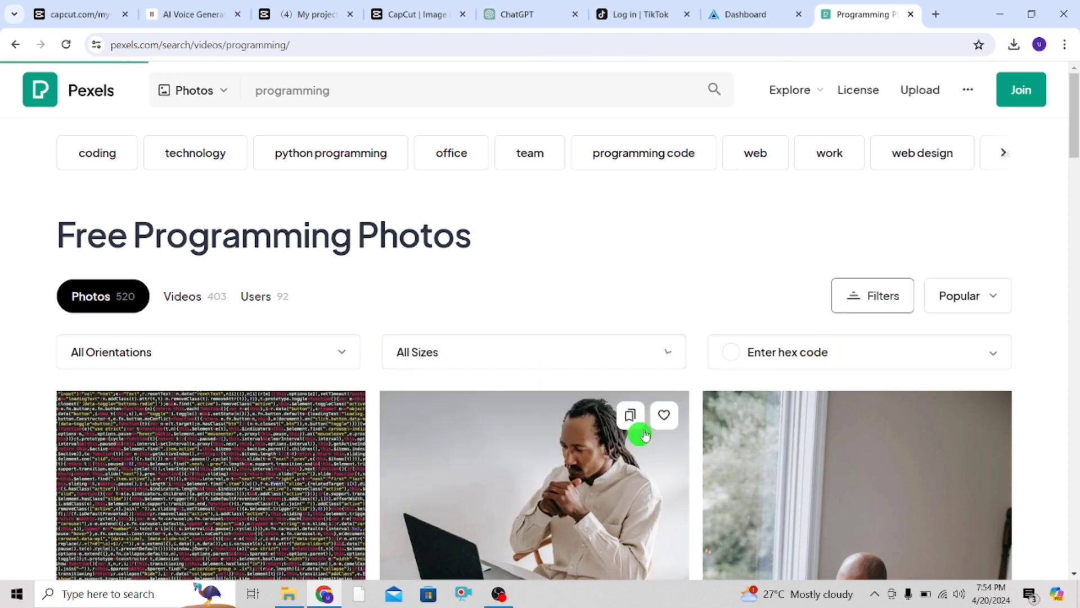
{"action": "left_click", "coordinate": [784, 352]}
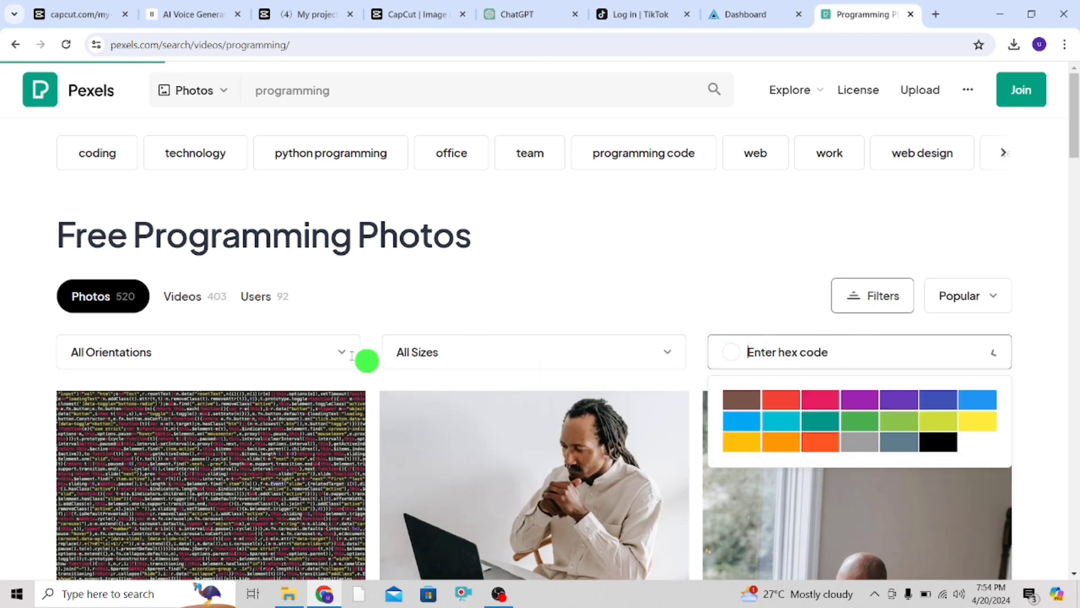
{"action": "left_click", "coordinate": [313, 356]}
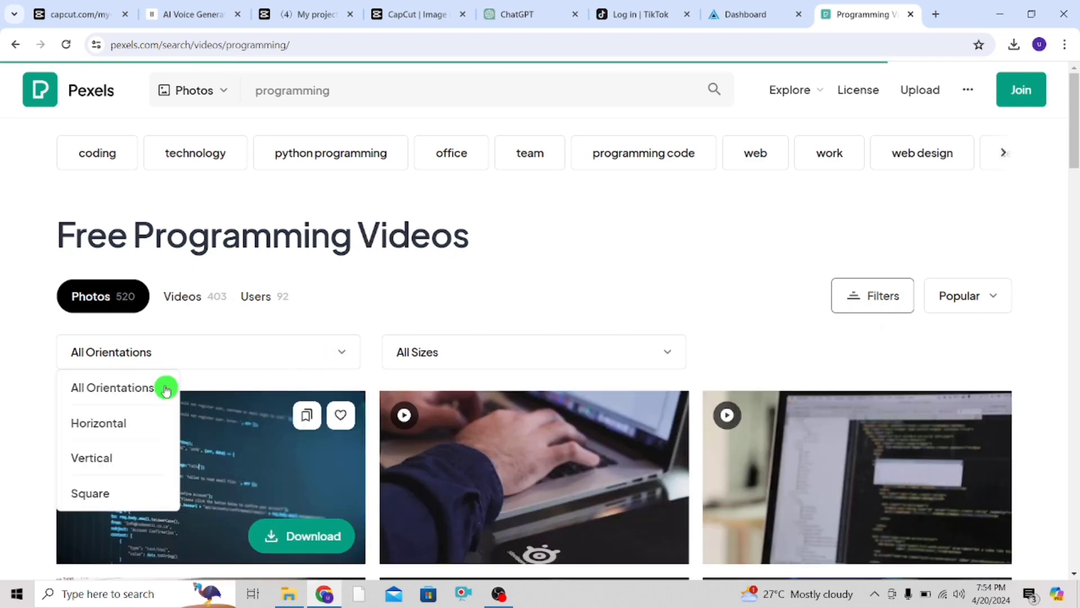
{"action": "left_click", "coordinate": [121, 457]}
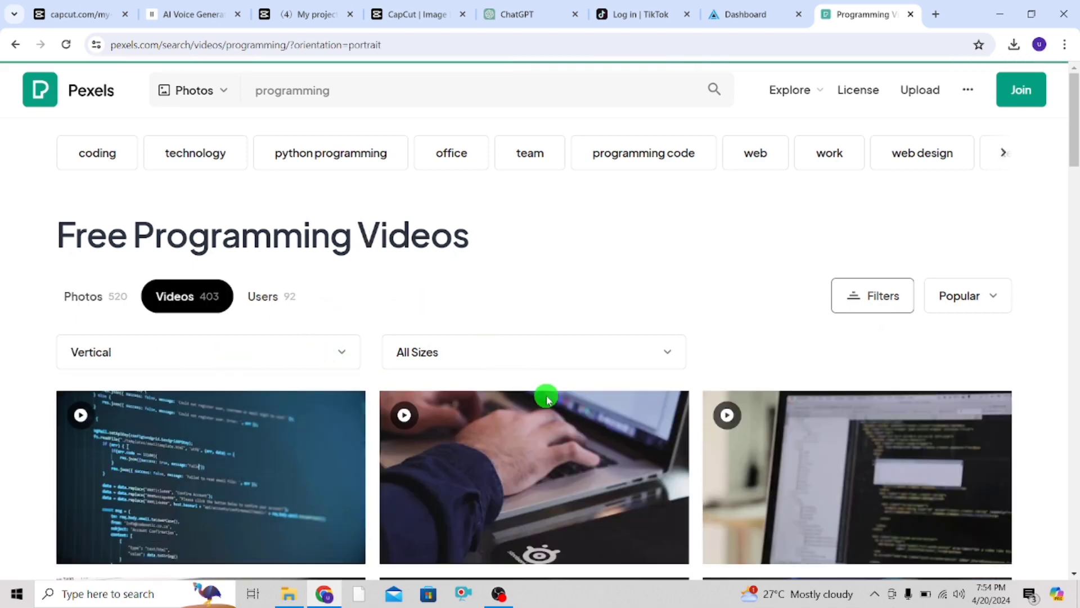
Download the vertical video of a person in black working on a laptop from the filtered results
{"action": "scroll", "coordinate": [647, 355], "scroll_direction": "down", "scroll_amount": 3}
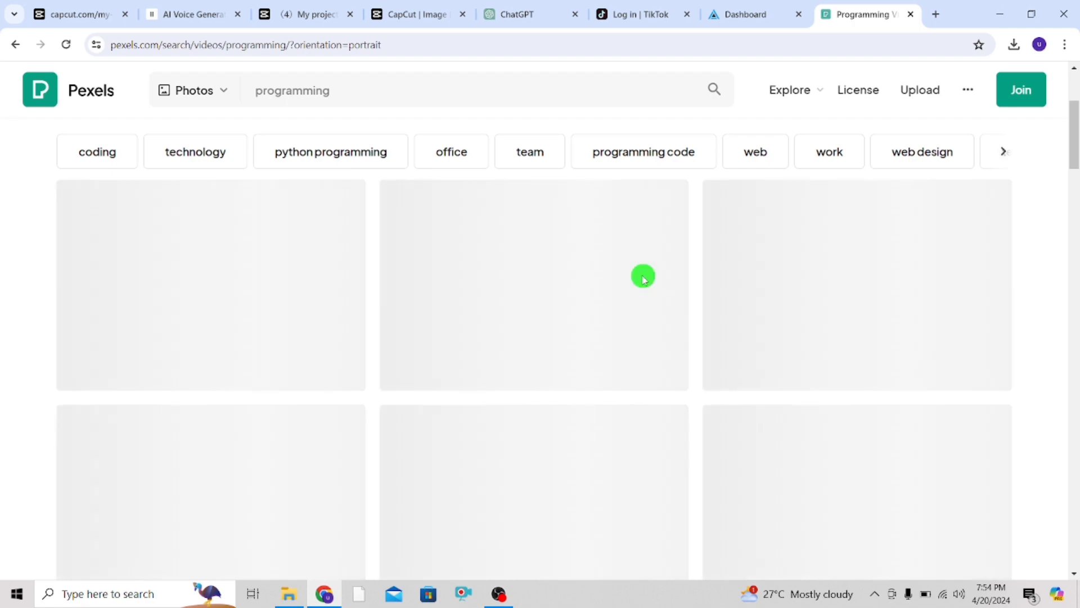
{"action": "scroll", "coordinate": [571, 370], "scroll_direction": "up", "scroll_amount": 3}
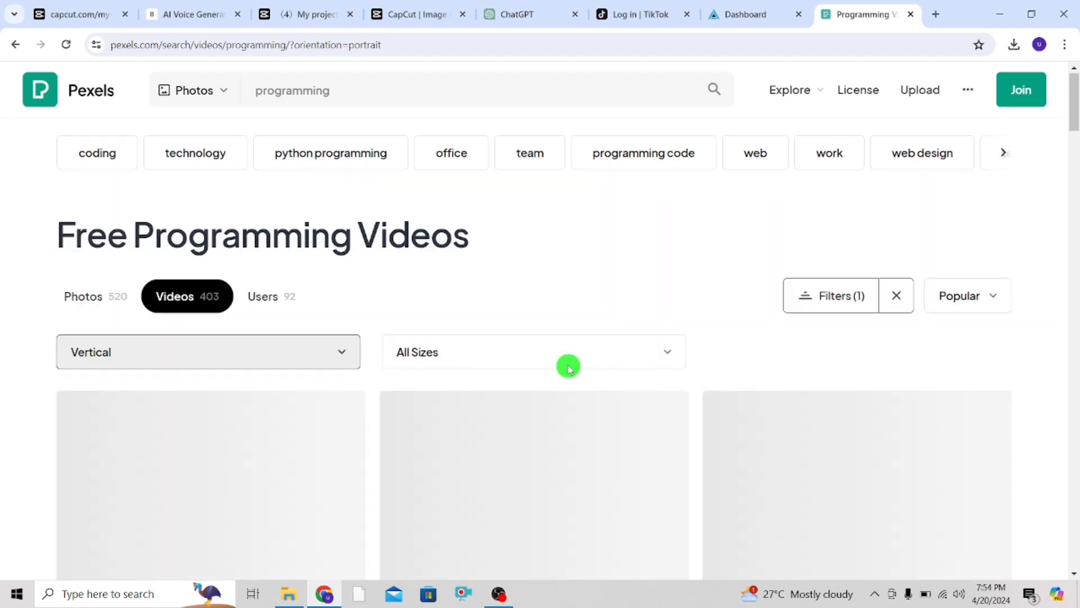
{"action": "scroll", "coordinate": [568, 367], "scroll_direction": "down", "scroll_amount": 3}
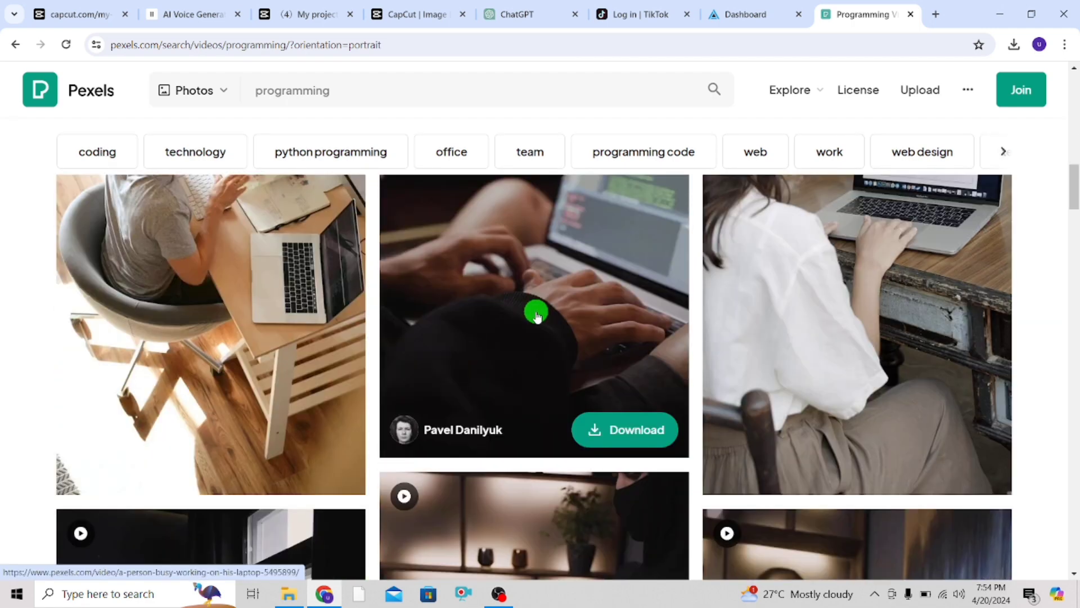
{"action": "scroll", "coordinate": [563, 332], "scroll_direction": "down", "scroll_amount": 1}
{"action": "left_click", "coordinate": [618, 362]}
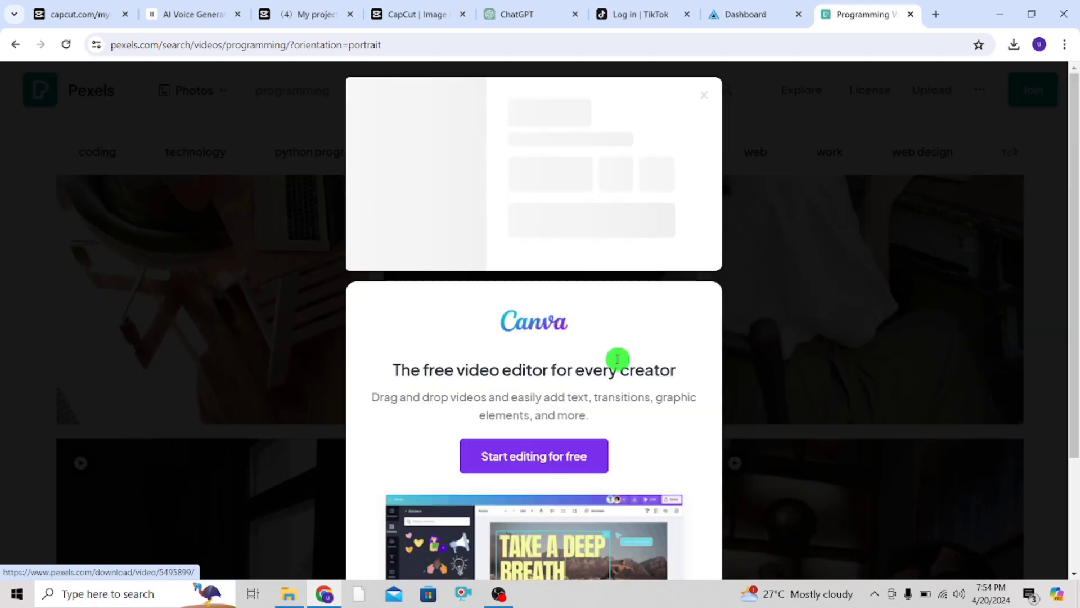
Switch to the CapCut editor and add the ElevenLabs voice-over to the timeline below the video clips, starting at 00:00
{"action": "left_click", "coordinate": [414, 12]}
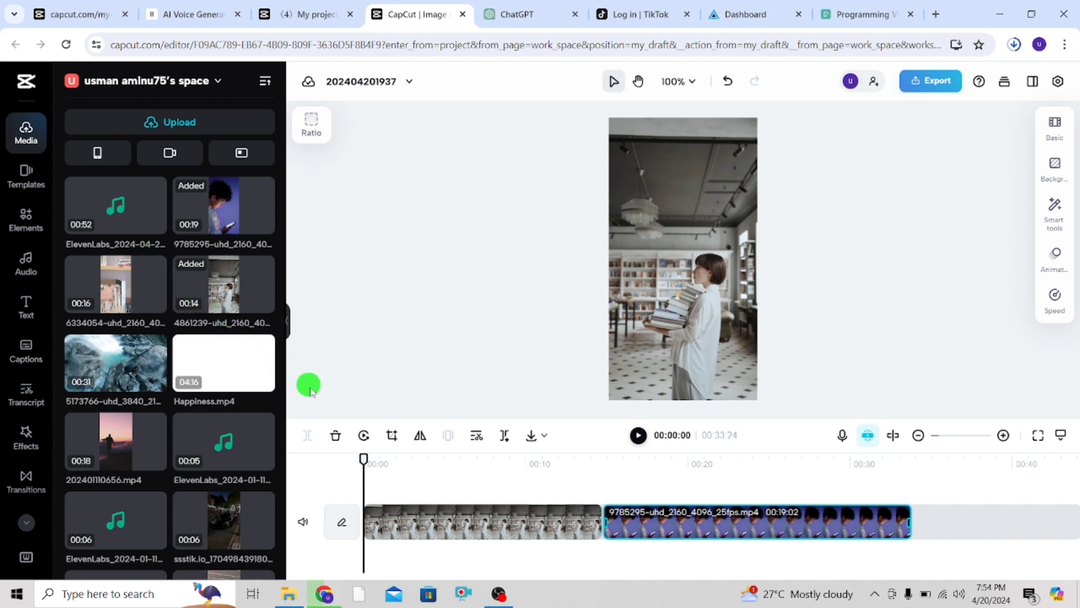
{"action": "left_click_drag", "start_coordinate": [392, 502], "coordinate": [366, 550]}
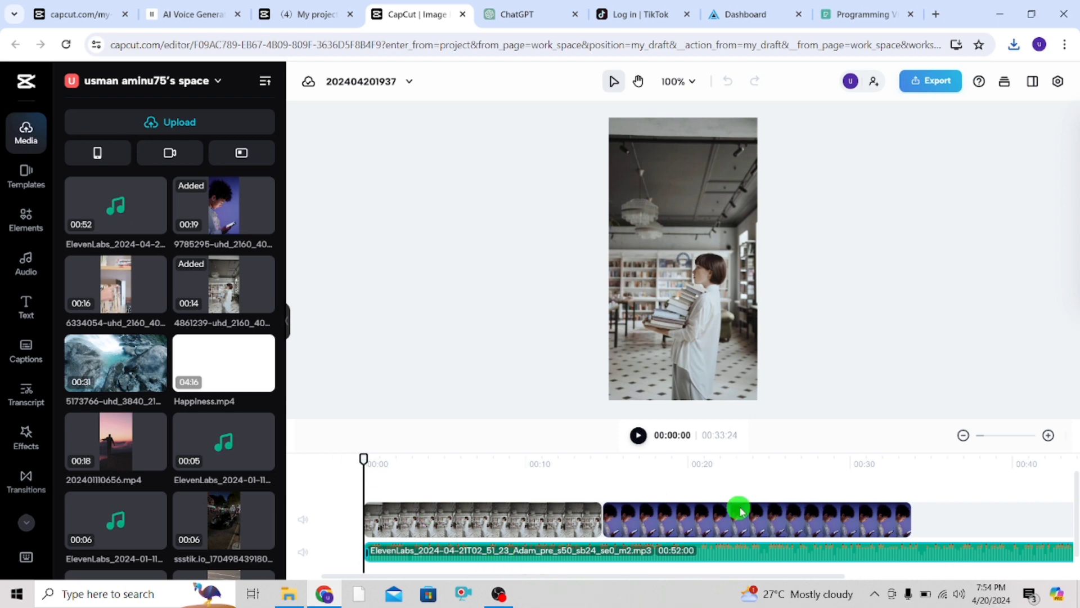
Preview the start of the timeline with the voice-over, return the playhead to the beginning, and play the first seconds again
{"action": "left_click", "coordinate": [638, 436]}
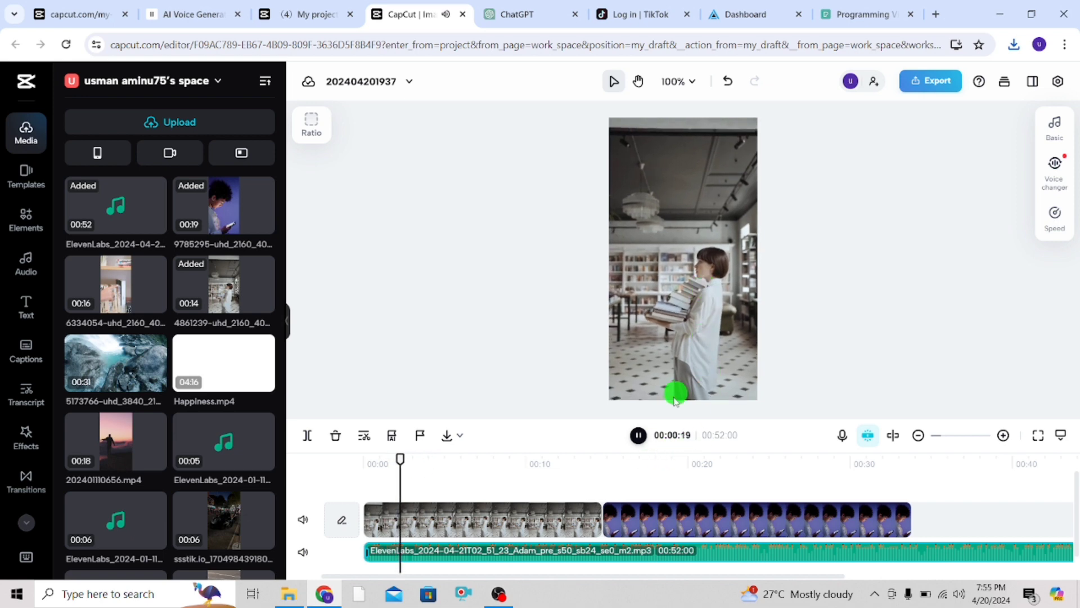
{"action": "left_click", "coordinate": [637, 440]}
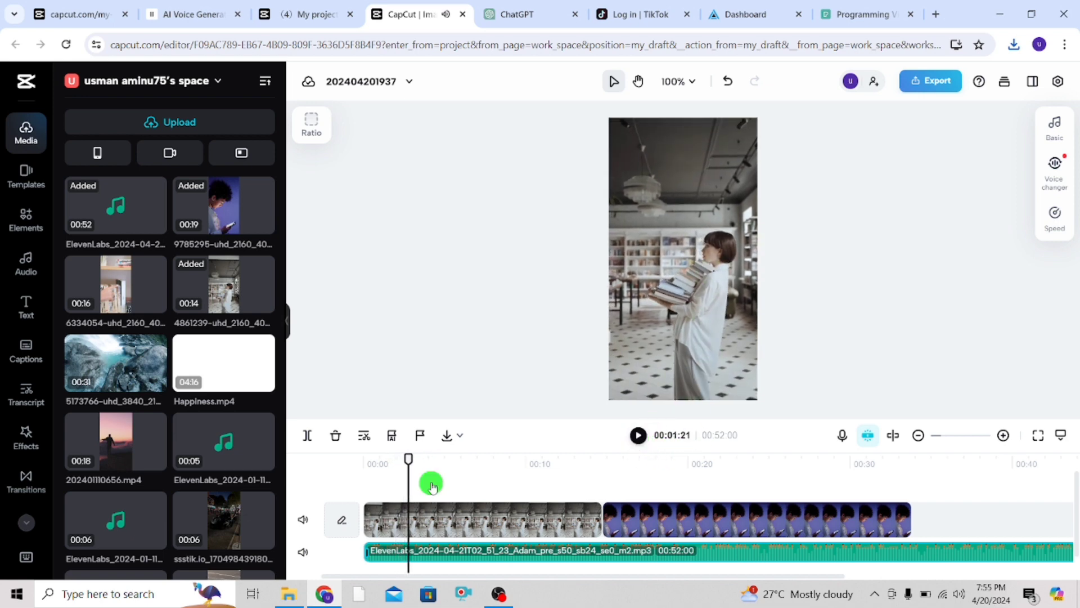
{"action": "left_click_drag", "start_coordinate": [406, 453], "coordinate": [338, 458]}
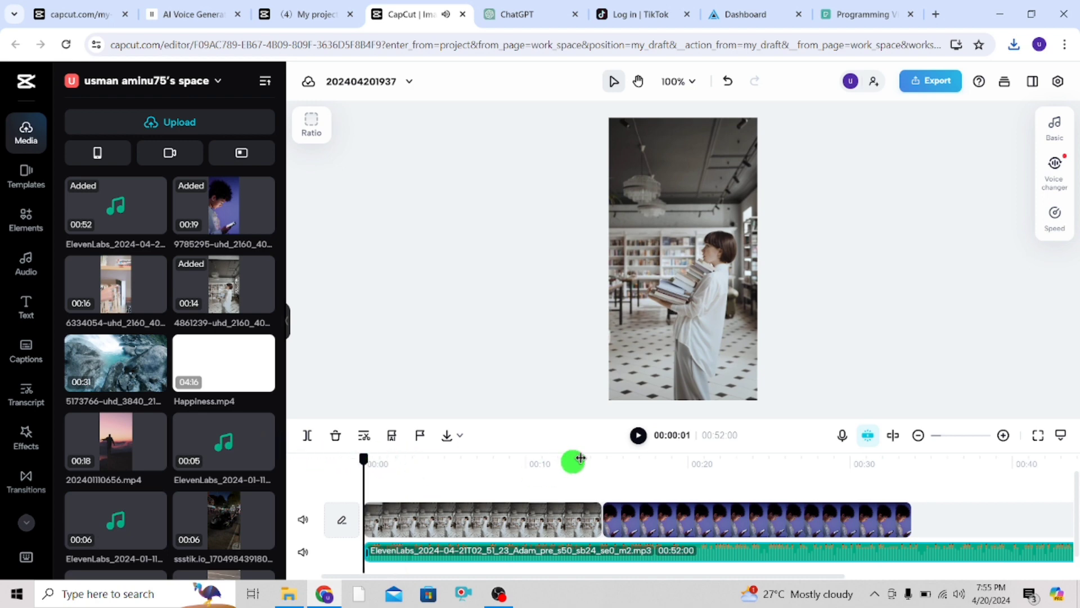
{"action": "left_click", "coordinate": [635, 437]}
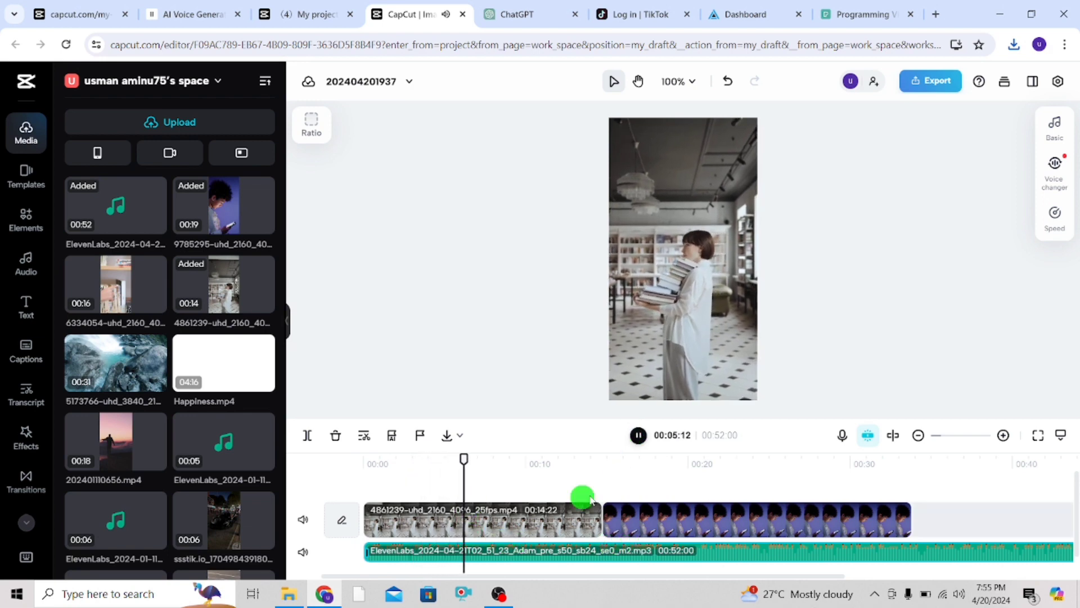
{"action": "left_click", "coordinate": [637, 438]}
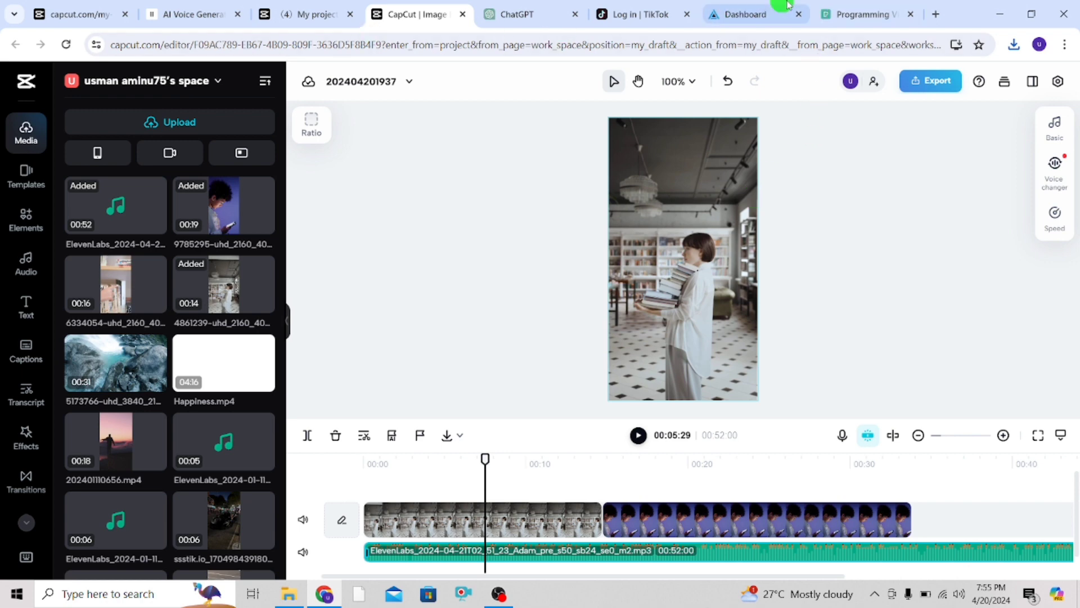
{"action": "left_click", "coordinate": [877, 13]}
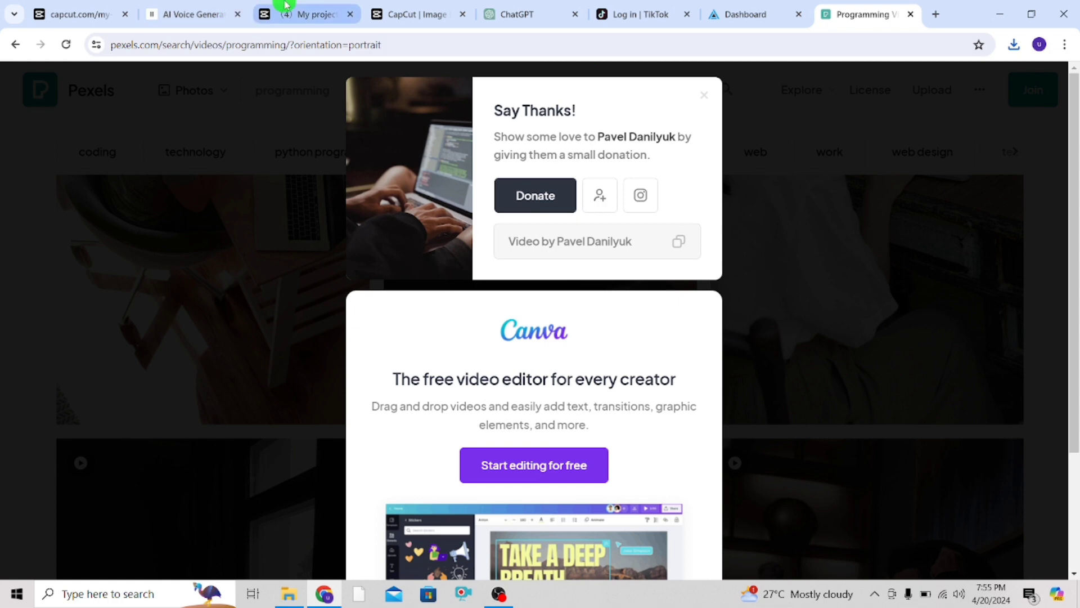
{"action": "left_click", "coordinate": [194, 14]}
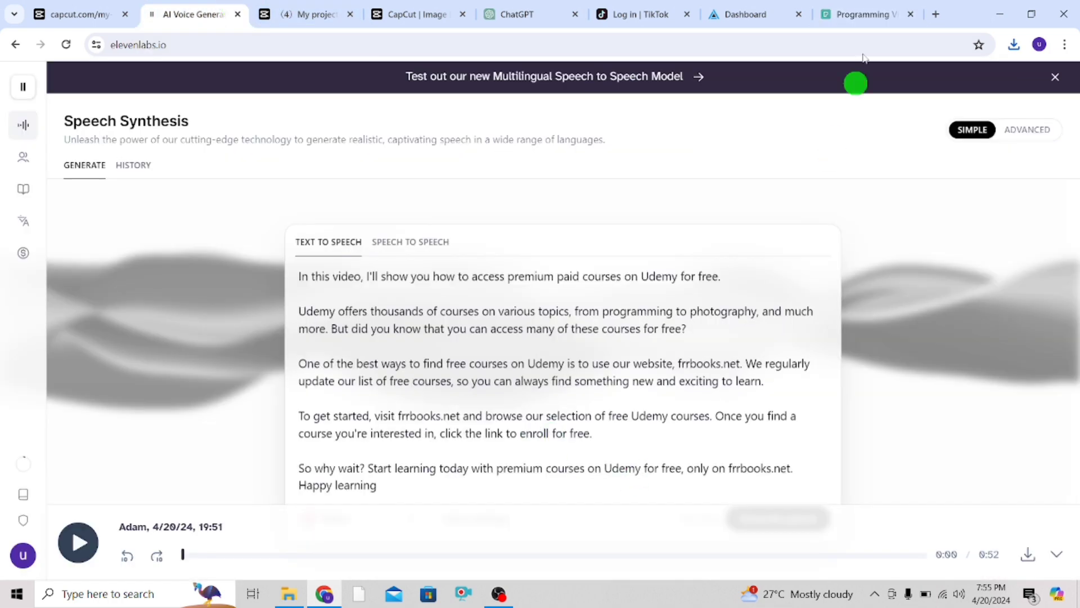
{"action": "left_click", "coordinate": [938, 14]}
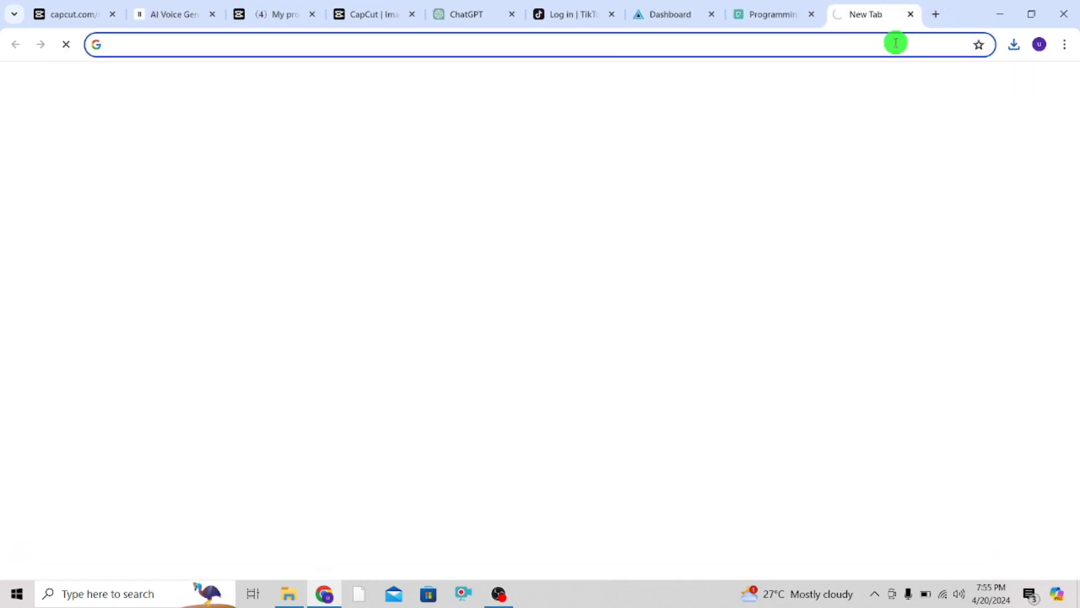
Switch to TikTok and view its account sign-up page, and return to the ElevenLabs speech page
{"action": "left_click", "coordinate": [564, 14]}
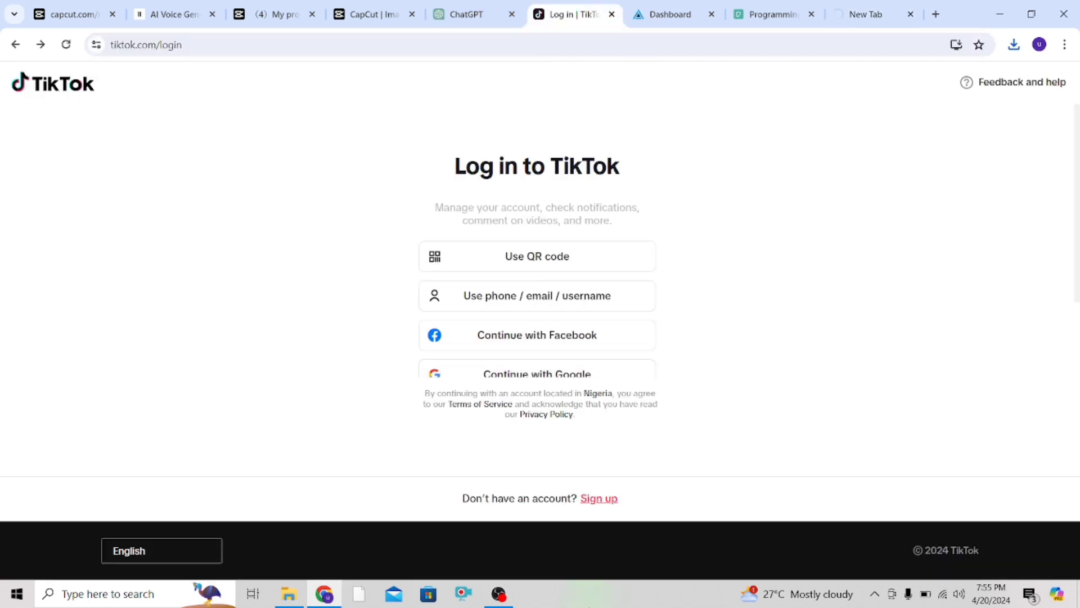
{"action": "left_click", "coordinate": [597, 497]}
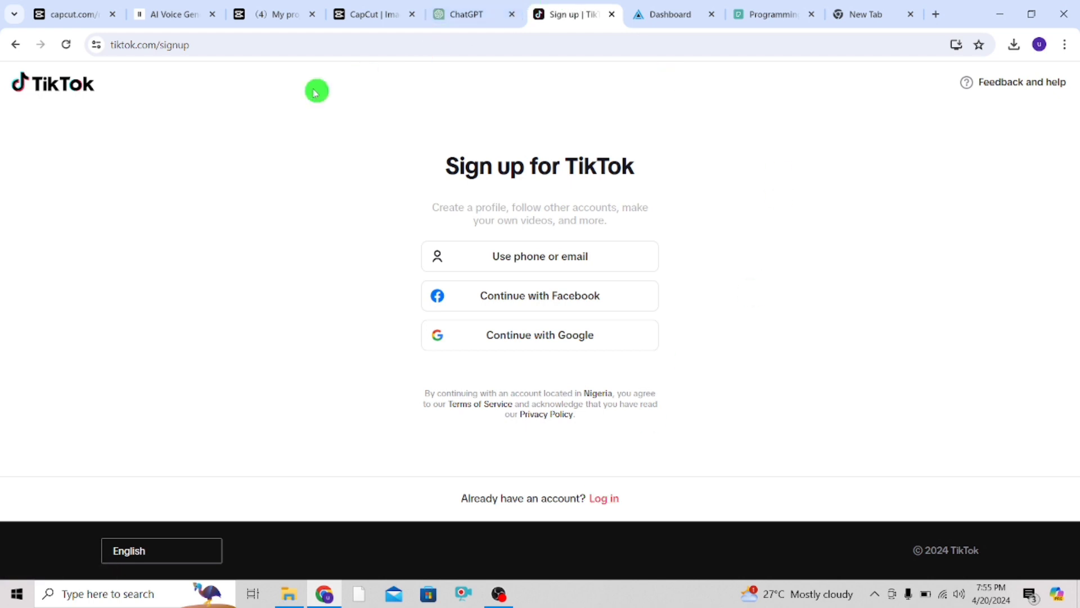
{"action": "left_click", "coordinate": [182, 6]}
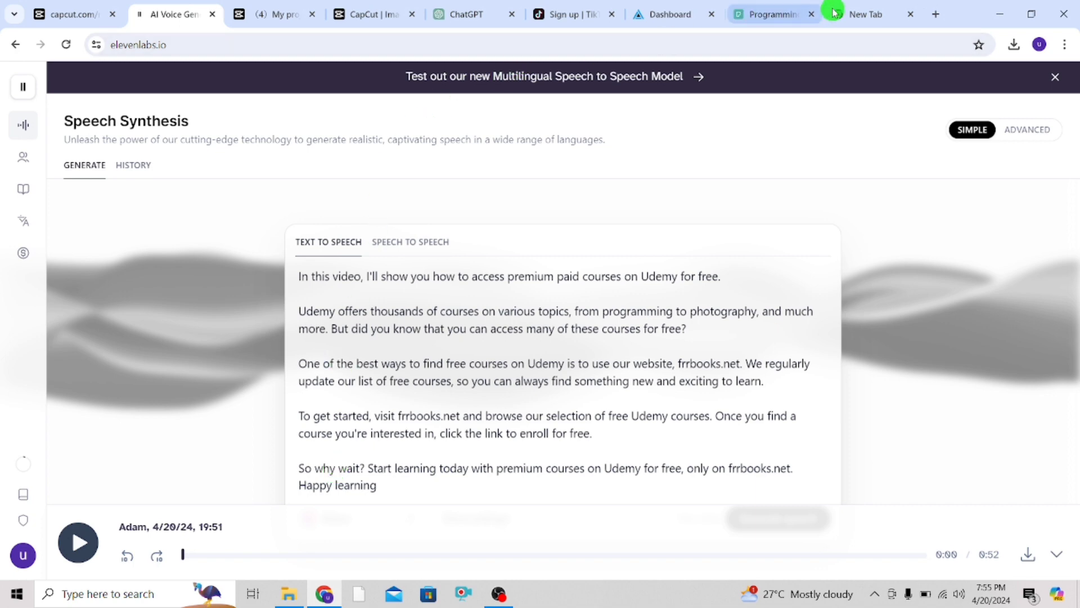
Switch to Pexels, dismiss the donation popup, and browse the portrait programming videos for more suitable clips
{"action": "left_click", "coordinate": [785, 7]}
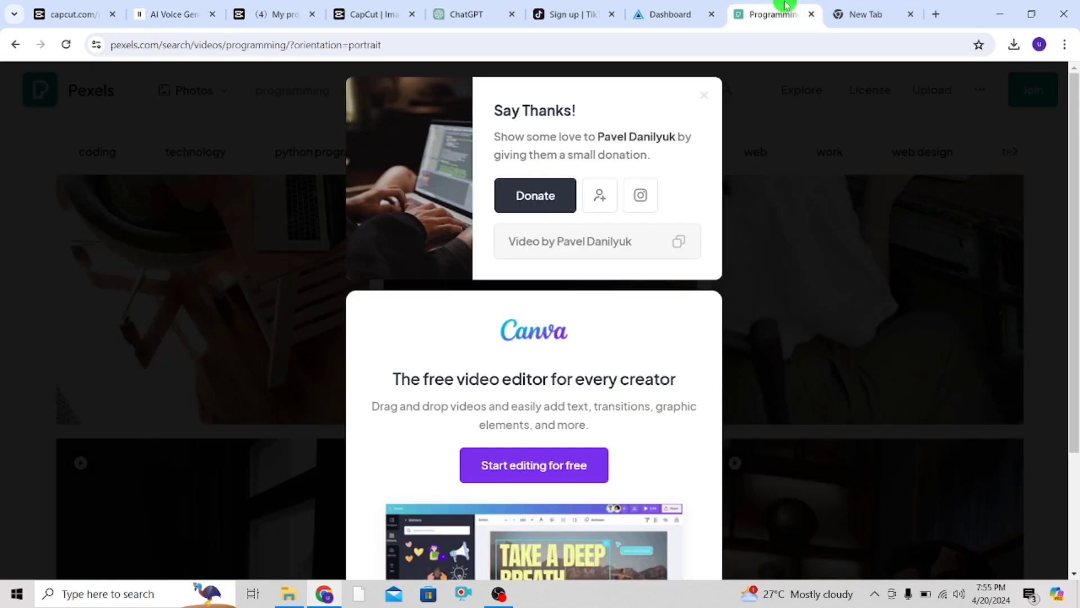
{"action": "left_click", "coordinate": [706, 101]}
{"action": "scroll", "coordinate": [605, 322], "scroll_direction": "down", "scroll_amount": 10}
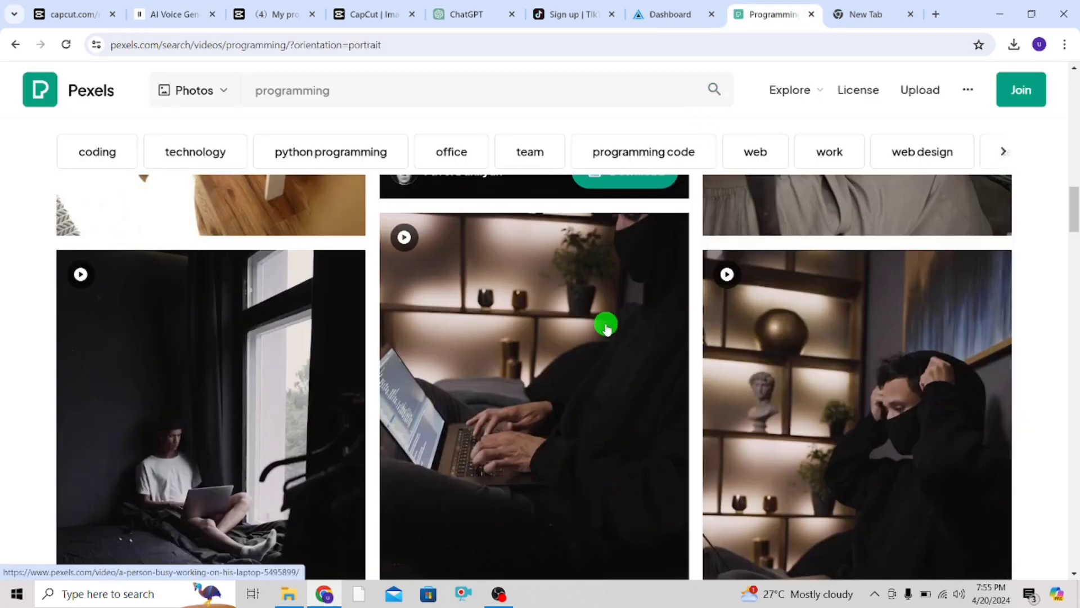
{"action": "scroll", "coordinate": [606, 331], "scroll_direction": "down", "scroll_amount": 5}
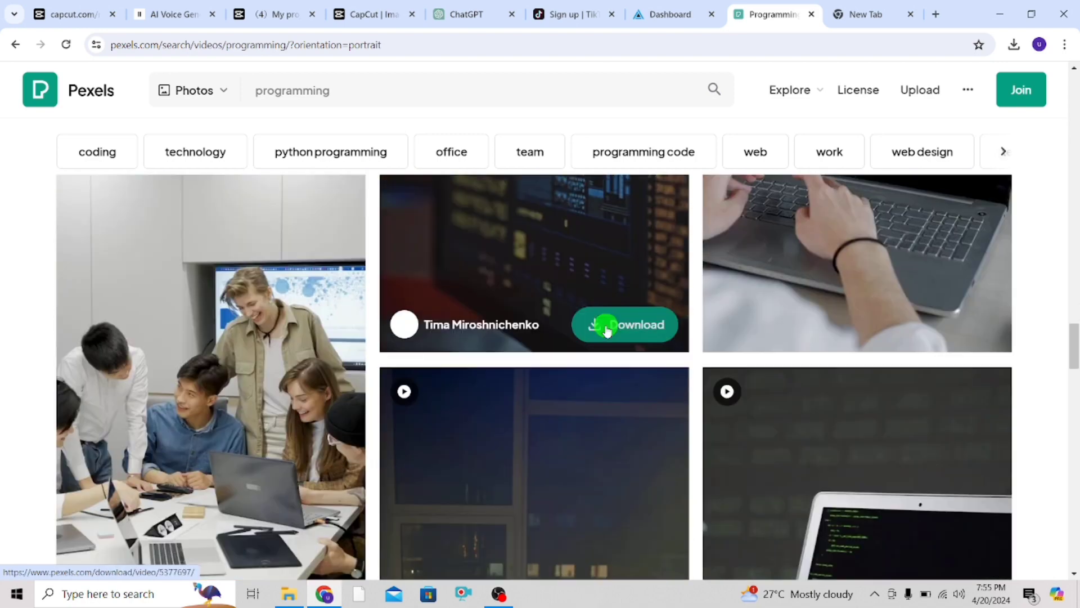
{"action": "scroll", "coordinate": [607, 332], "scroll_direction": "down", "scroll_amount": 5}
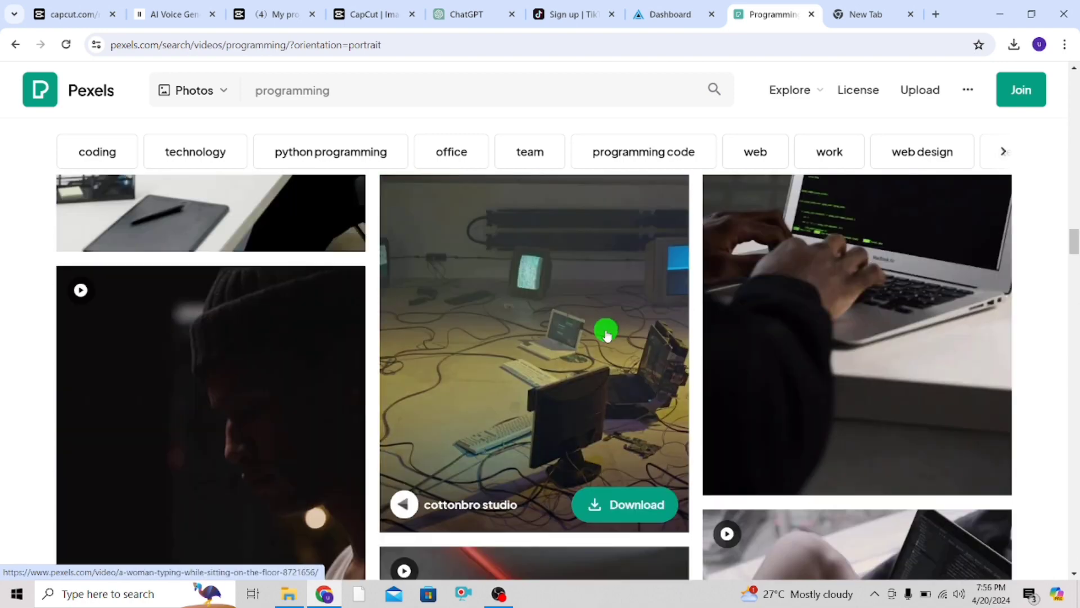
{"action": "scroll", "coordinate": [827, 480], "scroll_direction": "down", "scroll_amount": 6}
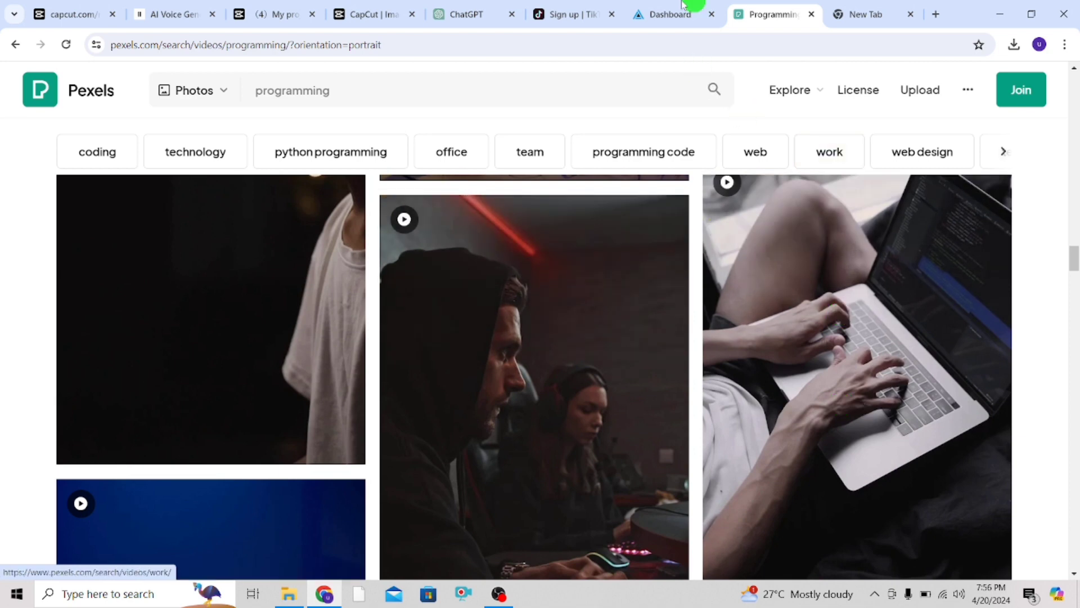
Switch to TikTok and try to sign up with the listed Google account, choosing to wait for the unresponsive page
{"action": "left_click", "coordinate": [568, 13]}
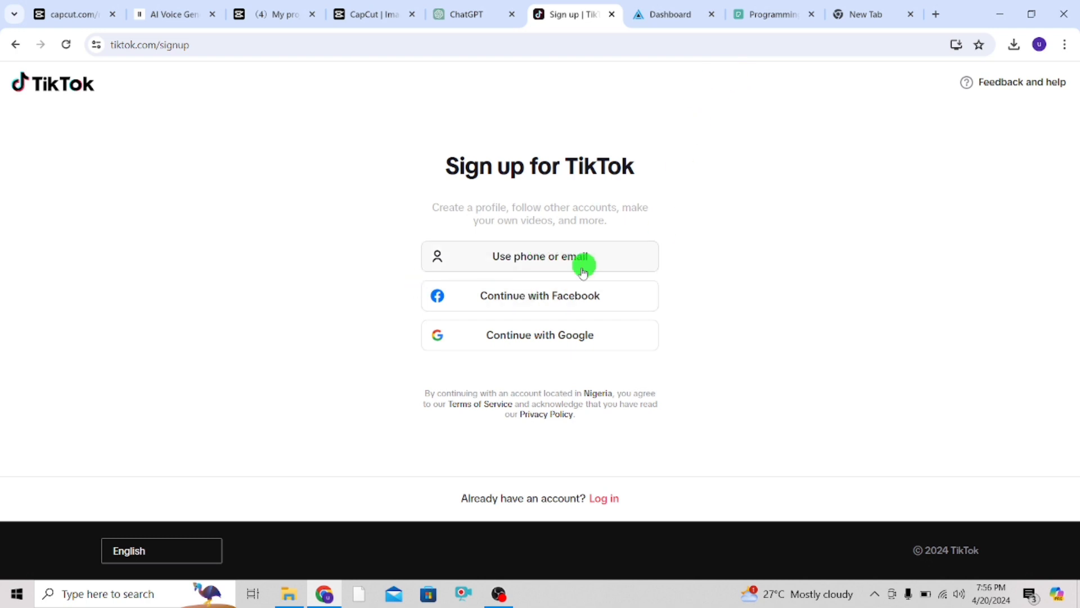
{"action": "left_click", "coordinate": [513, 337]}
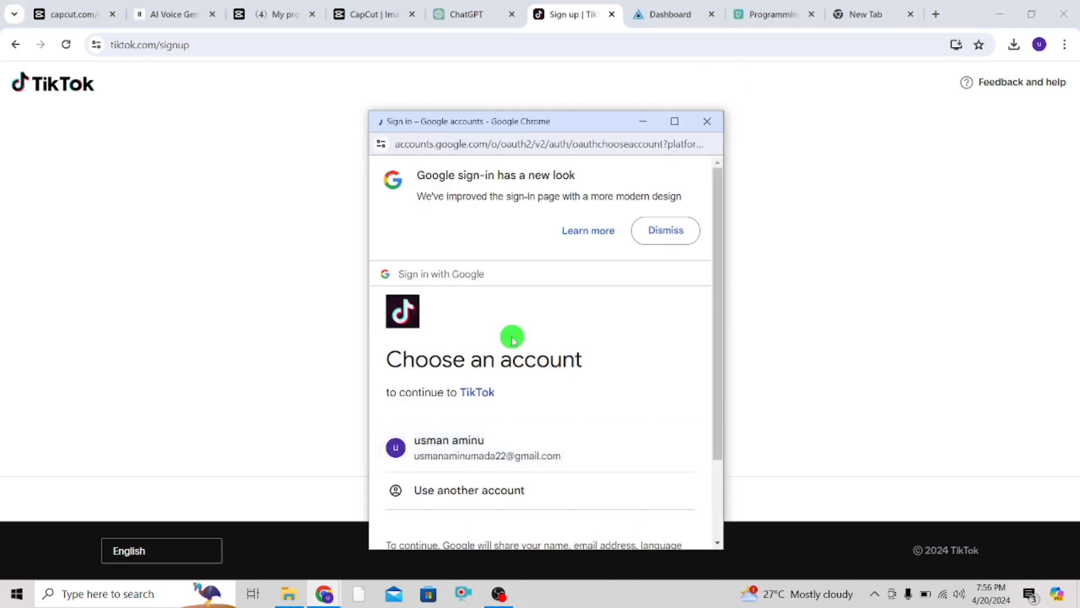
{"action": "left_click", "coordinate": [484, 460]}
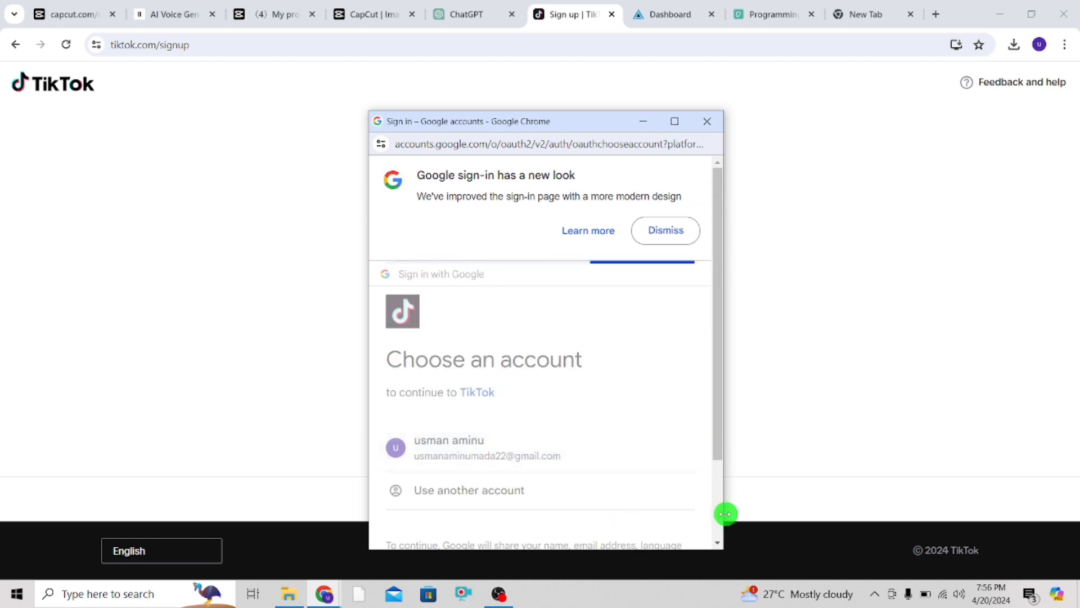
{"action": "scroll", "coordinate": [698, 509], "scroll_direction": "down", "scroll_amount": 1}
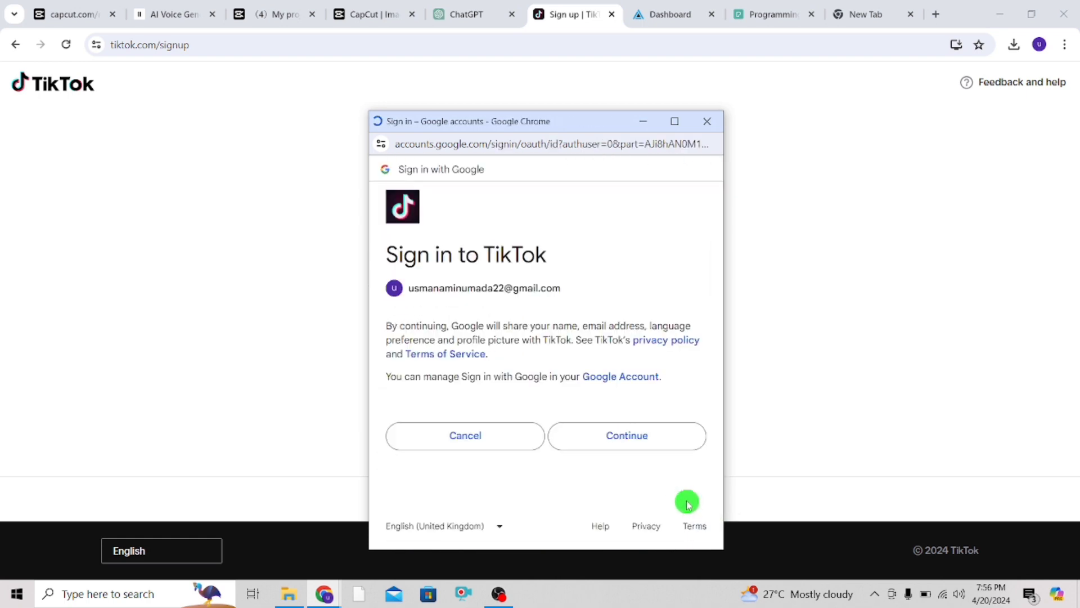
{"action": "left_click", "coordinate": [586, 542]}
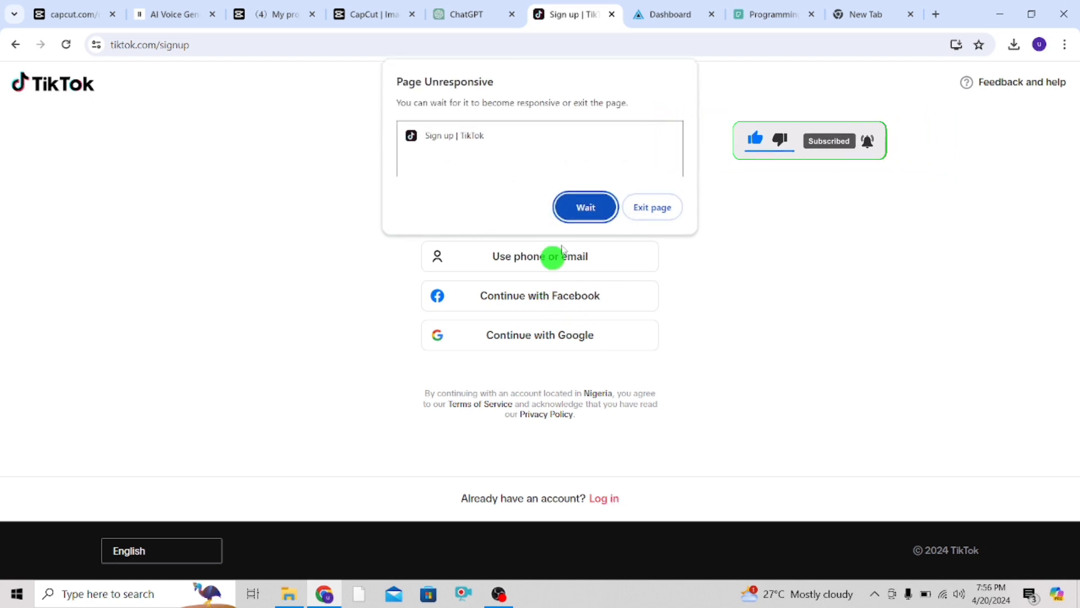
{"action": "left_click", "coordinate": [586, 208]}
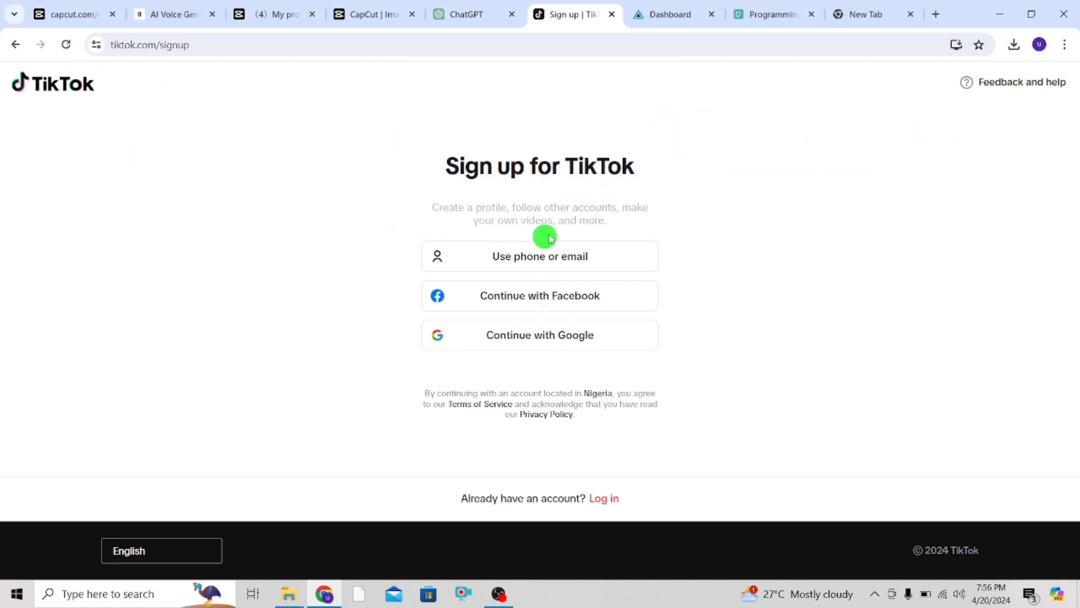
Open a new blank browser tab
{"action": "left_click", "coordinate": [933, 14]}
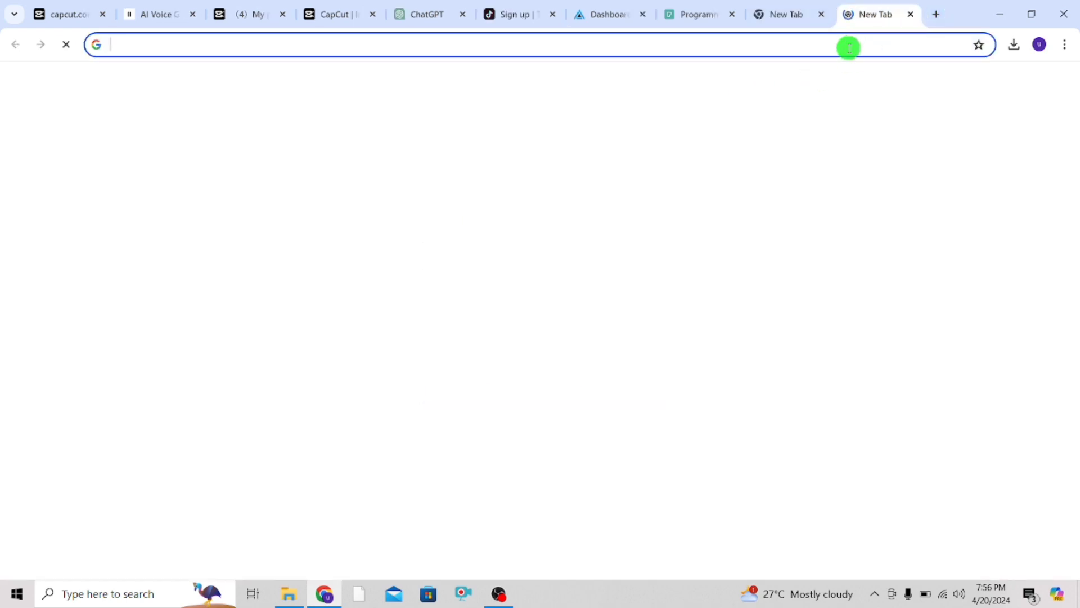